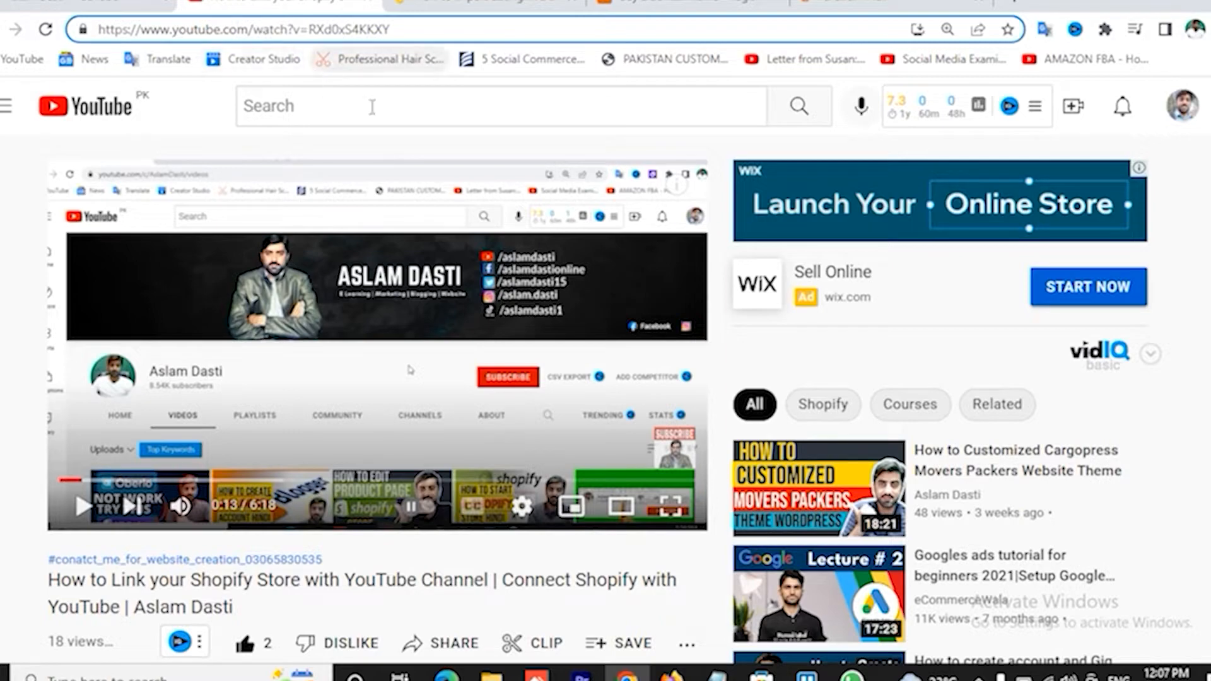
# Step: Expand the video's description and open the Bluehost link listed among the recommended hostings
pyautogui.scroll(-5, 196, 208)
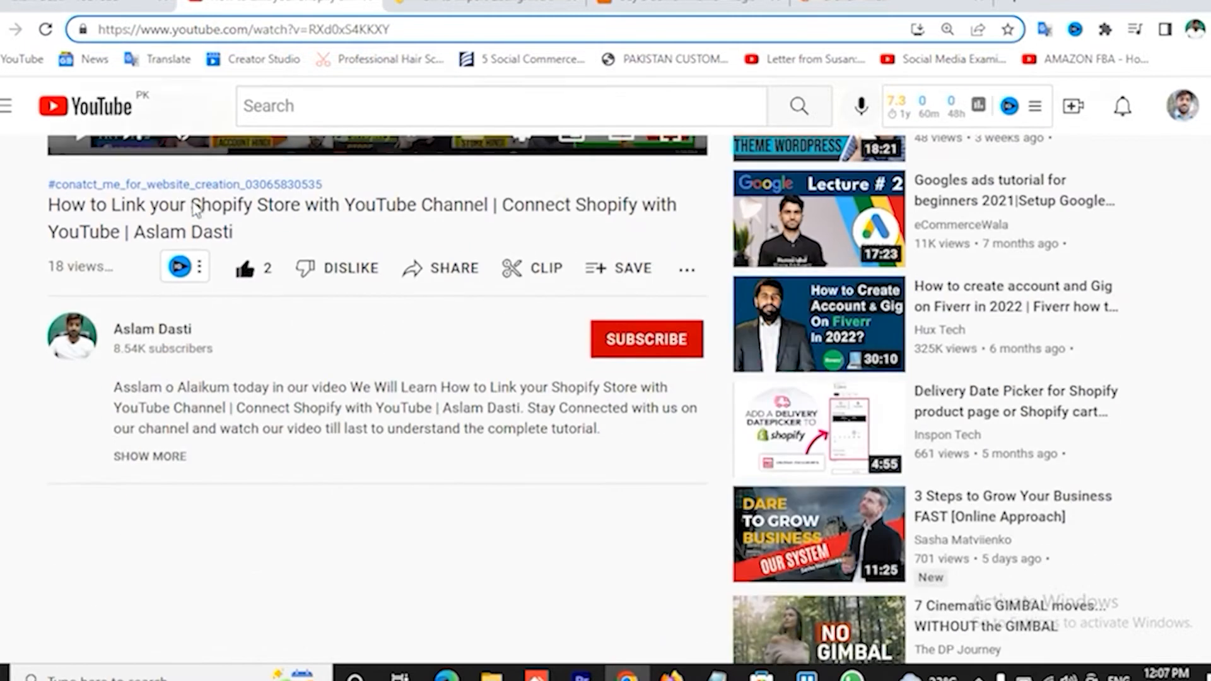
pyautogui.click(151, 457)
pyautogui.scroll(-10, 364, 431)
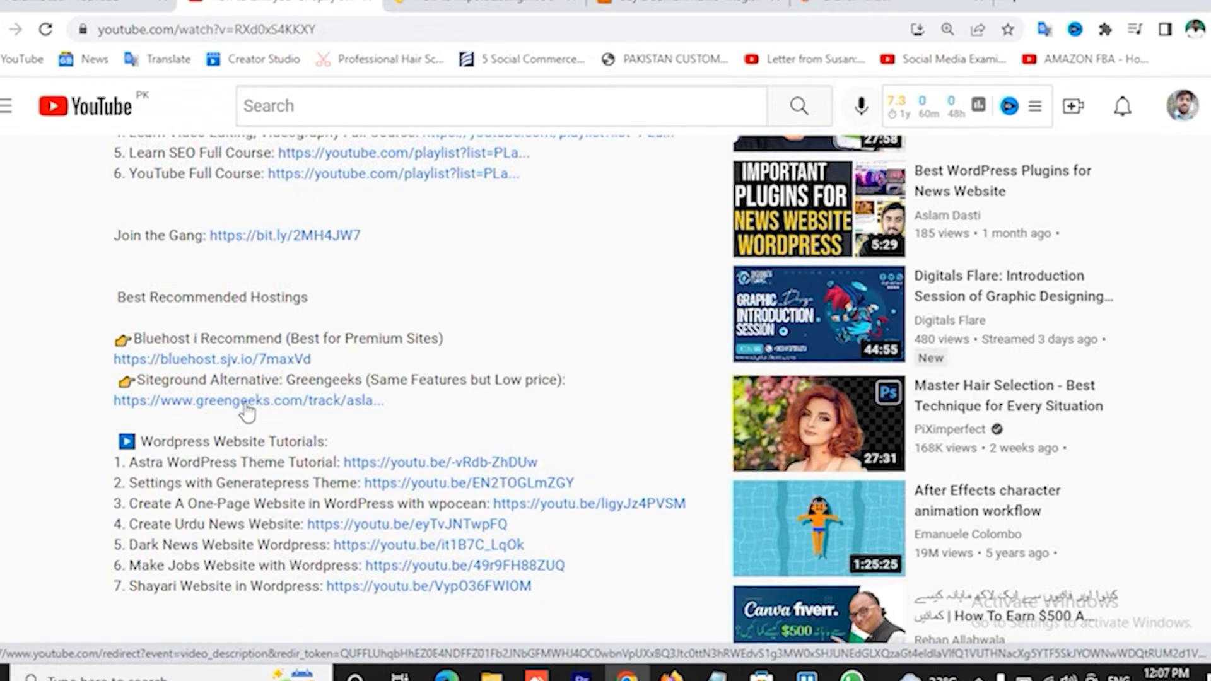
pyautogui.click(235, 359)
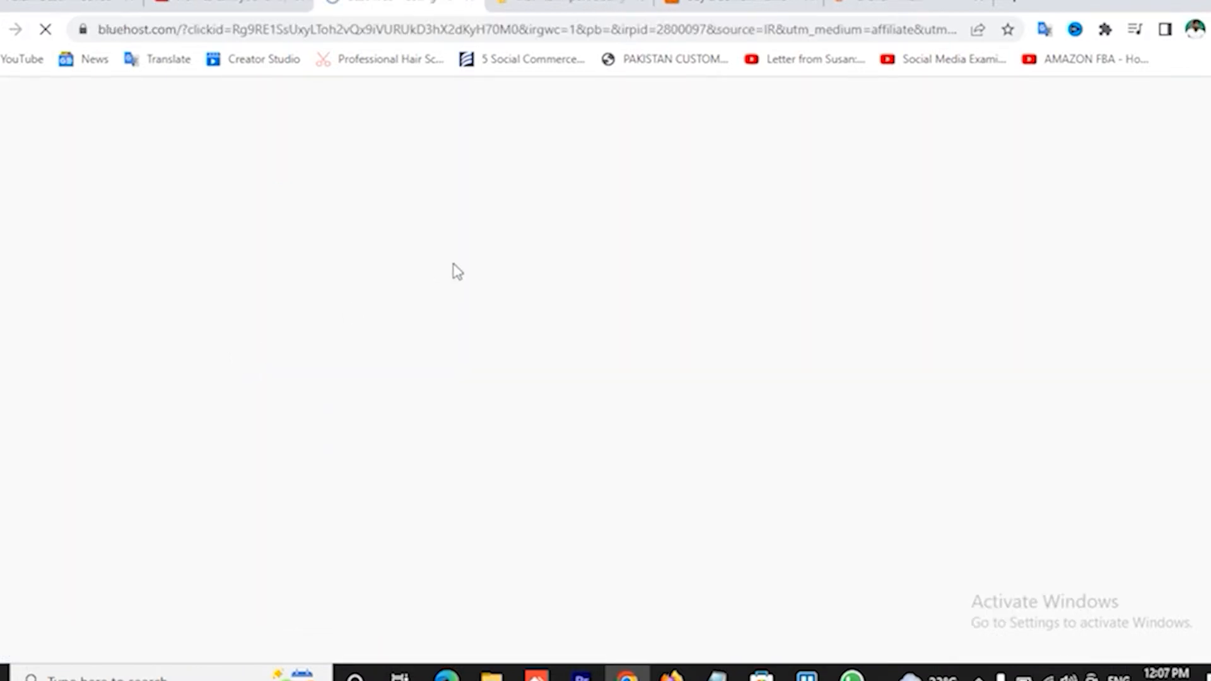
pyautogui.click(235, 1)
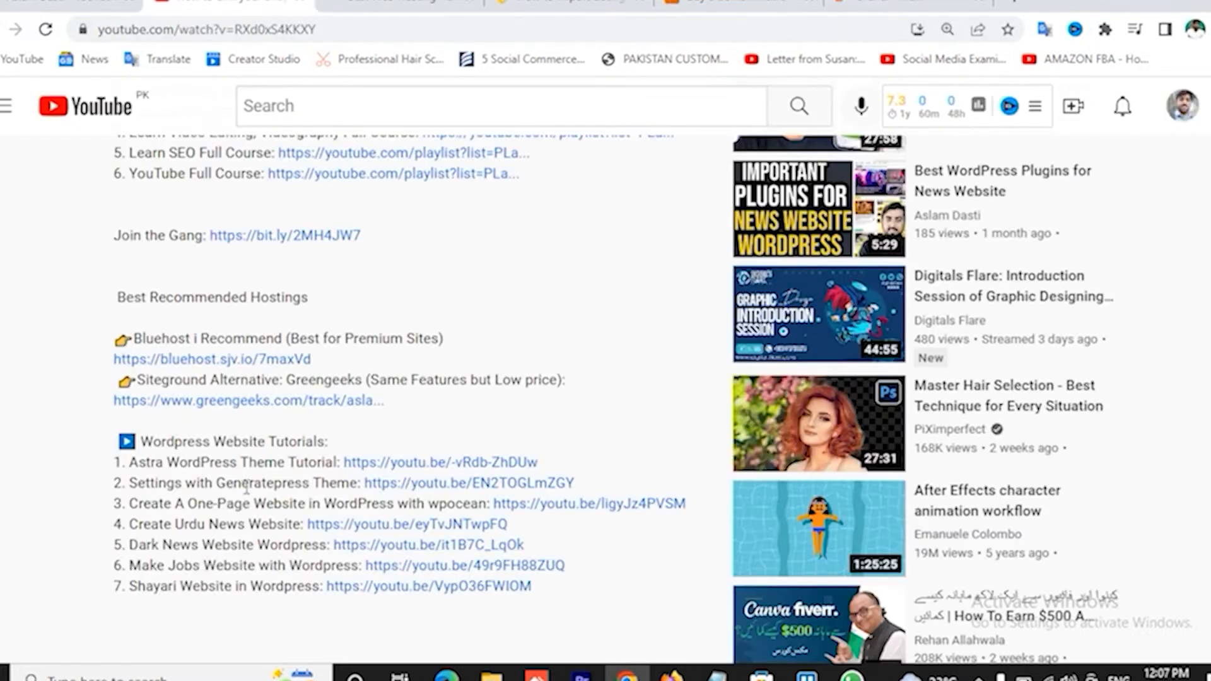
pyautogui.click(383, 4)
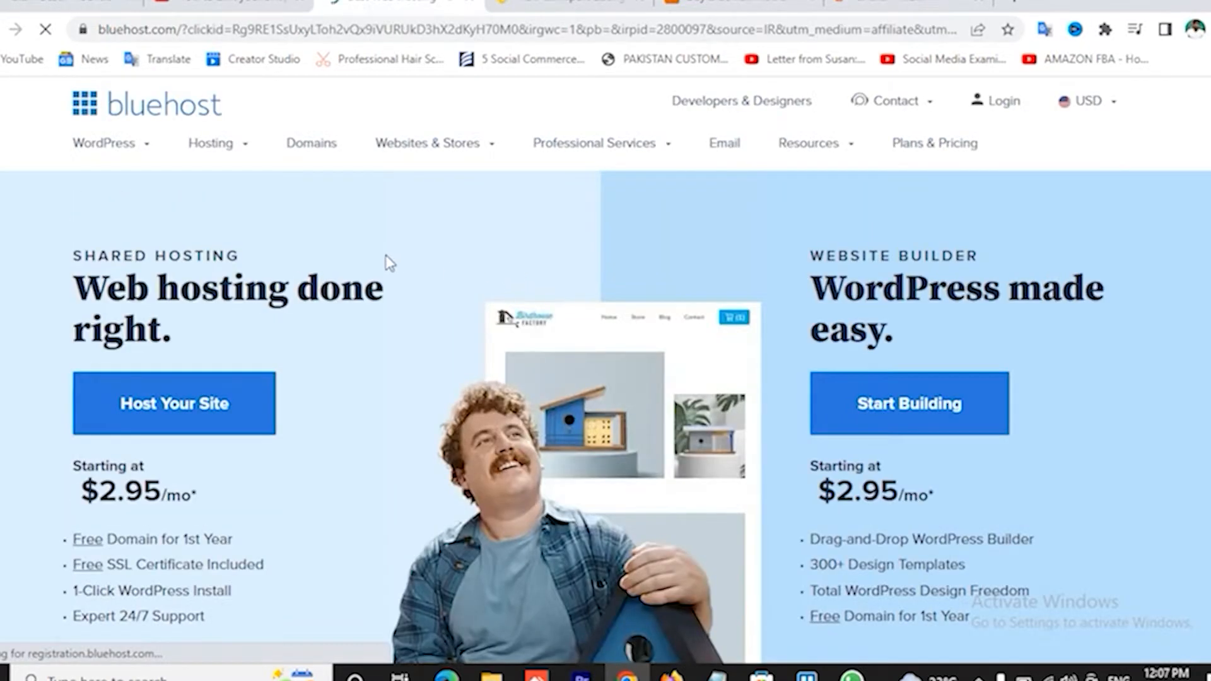
# Step: Open Bluehost's Domains page and look through the domain extensions offered in the domain search
pyautogui.moveTo(245, 152)
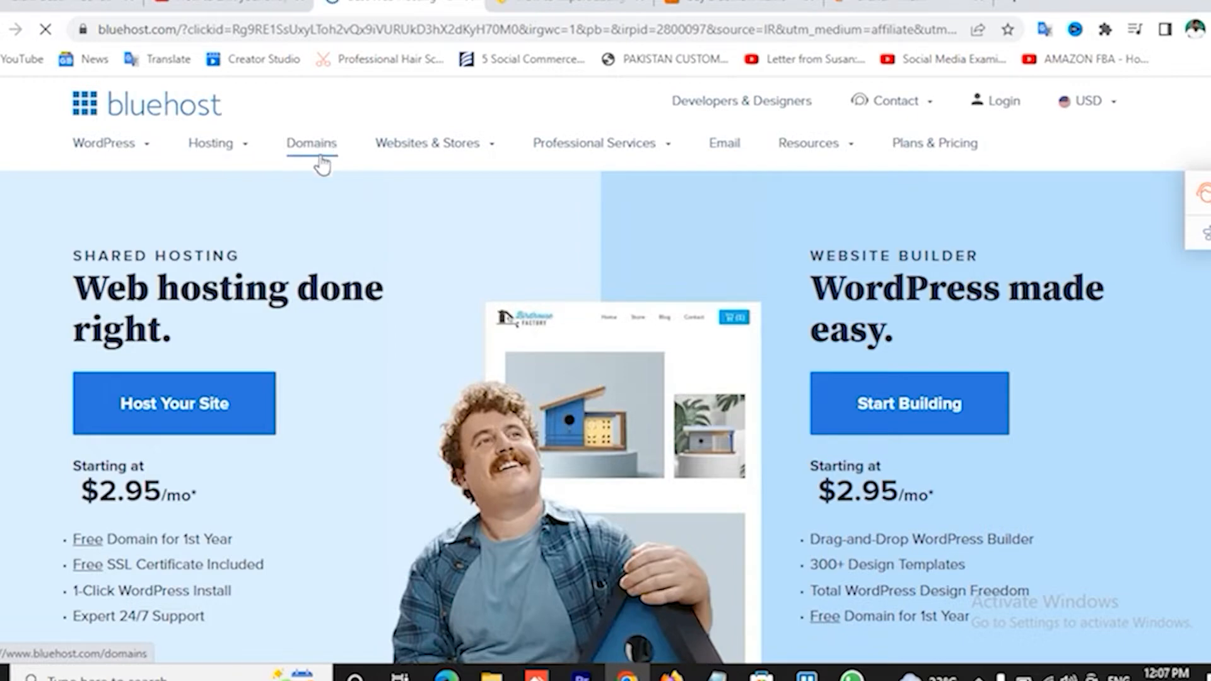
pyautogui.click(325, 153)
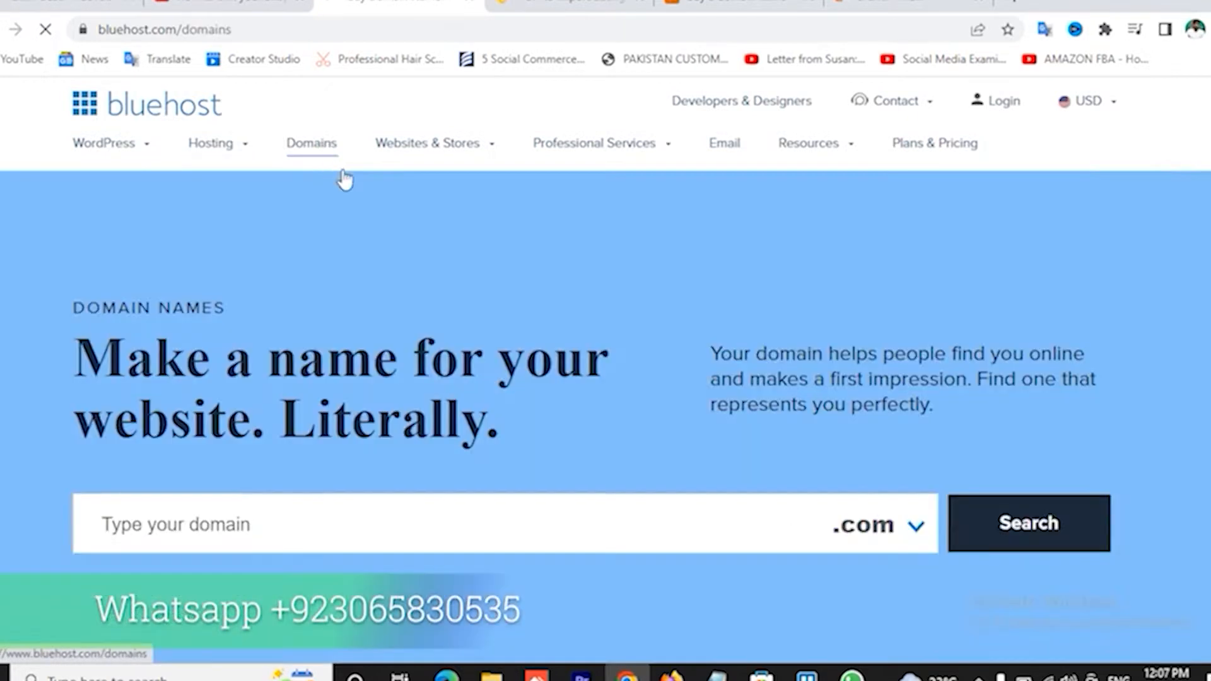
pyautogui.scroll(-3, 487, 451)
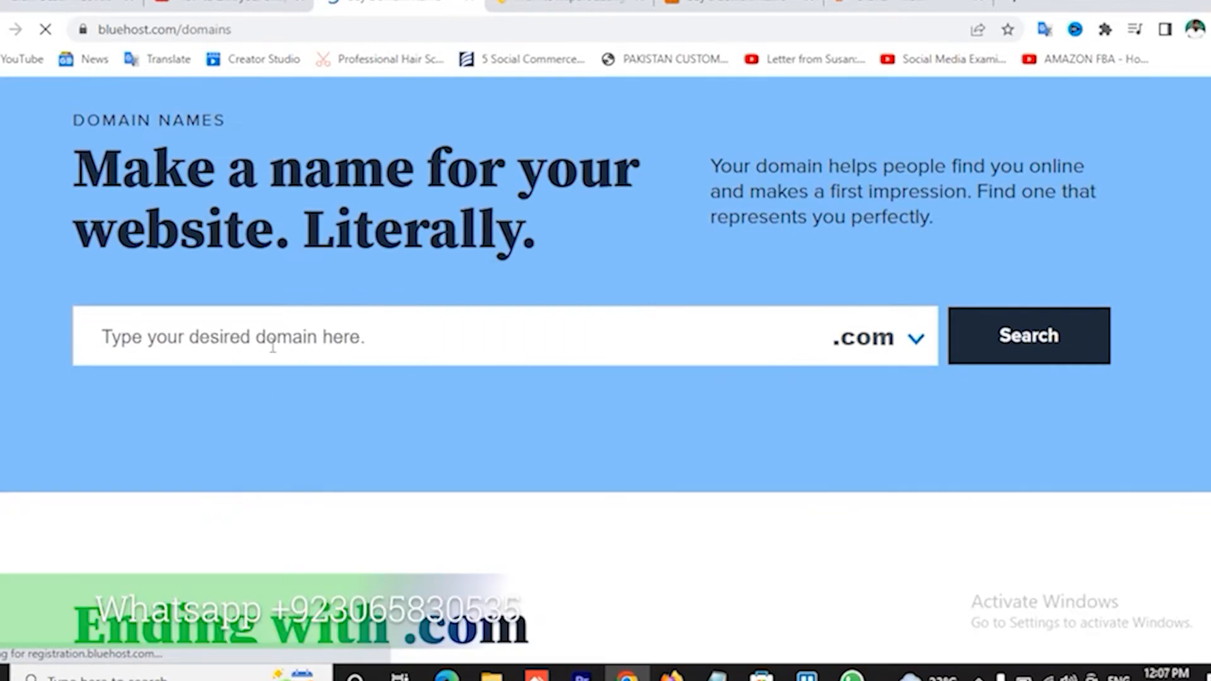
pyautogui.click(271, 337)
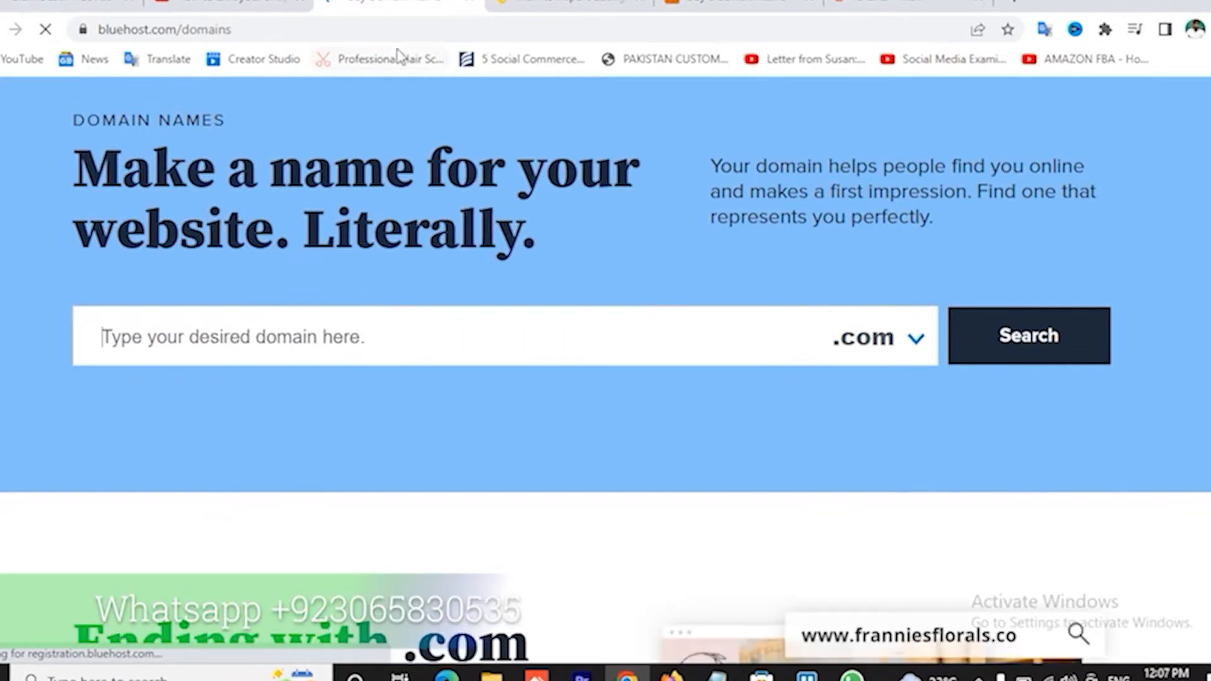
pyautogui.click(252, 5)
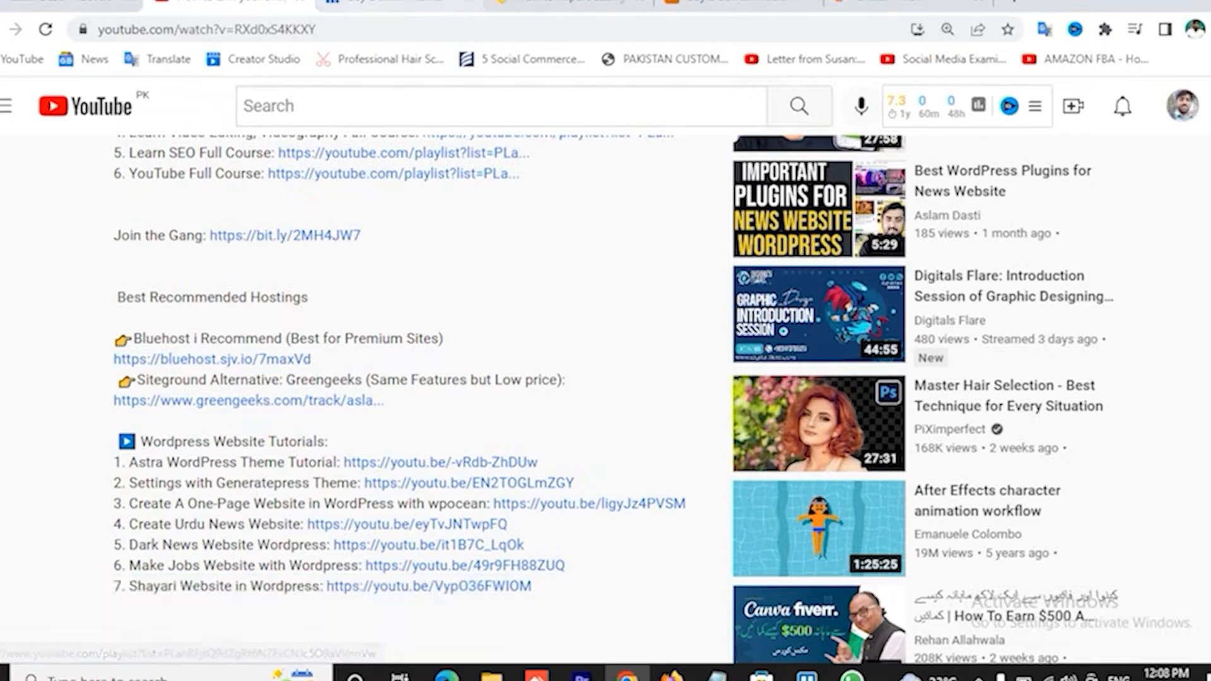
pyautogui.click(391, 5)
pyautogui.scroll(-3, 600, 421)
pyautogui.scroll(3, 640, 391)
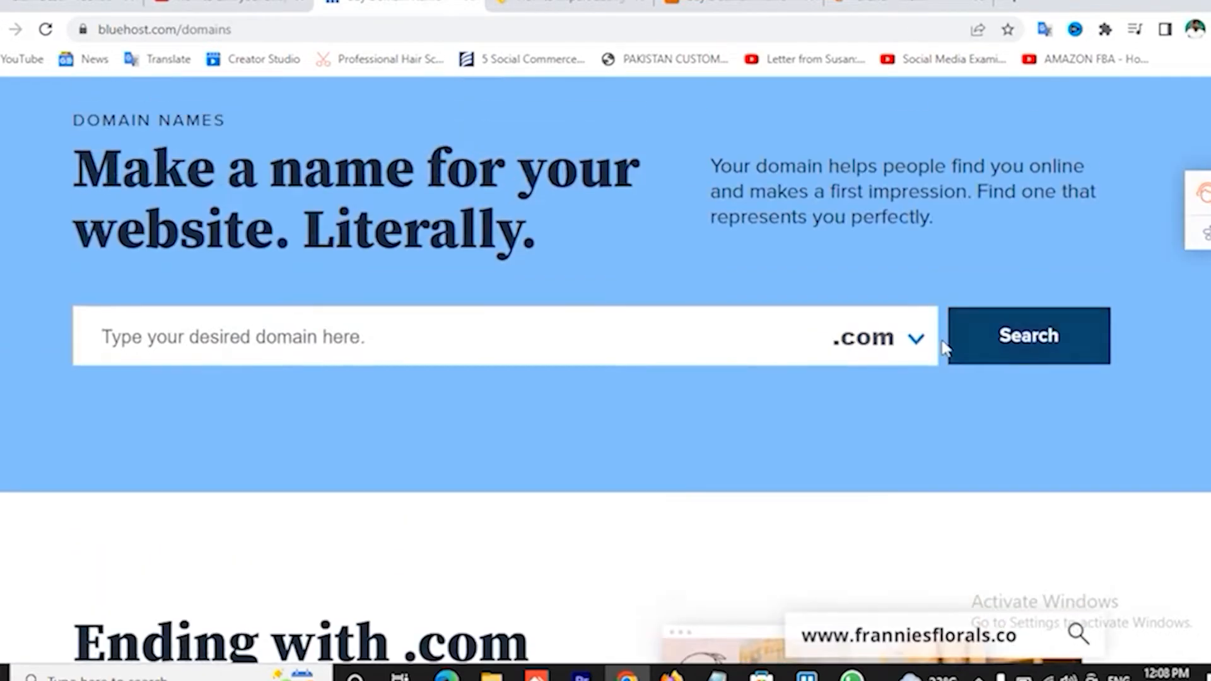
pyautogui.click(916, 341)
pyautogui.scroll(-1, 839, 265)
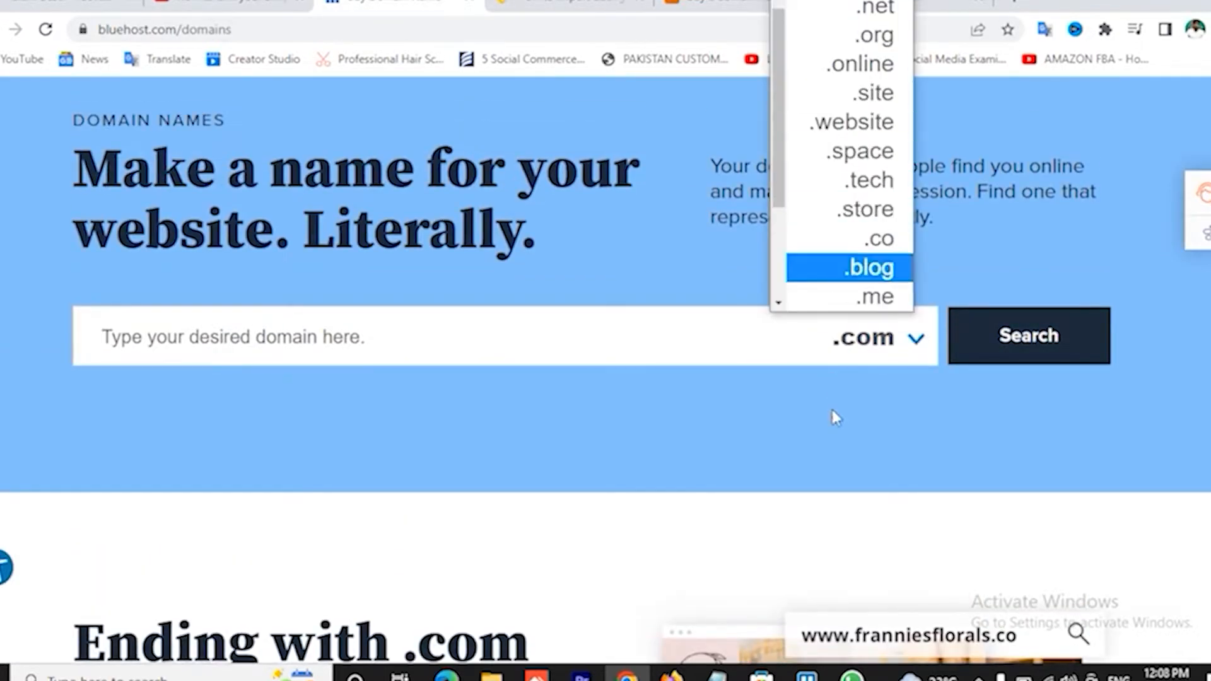
pyautogui.click(826, 435)
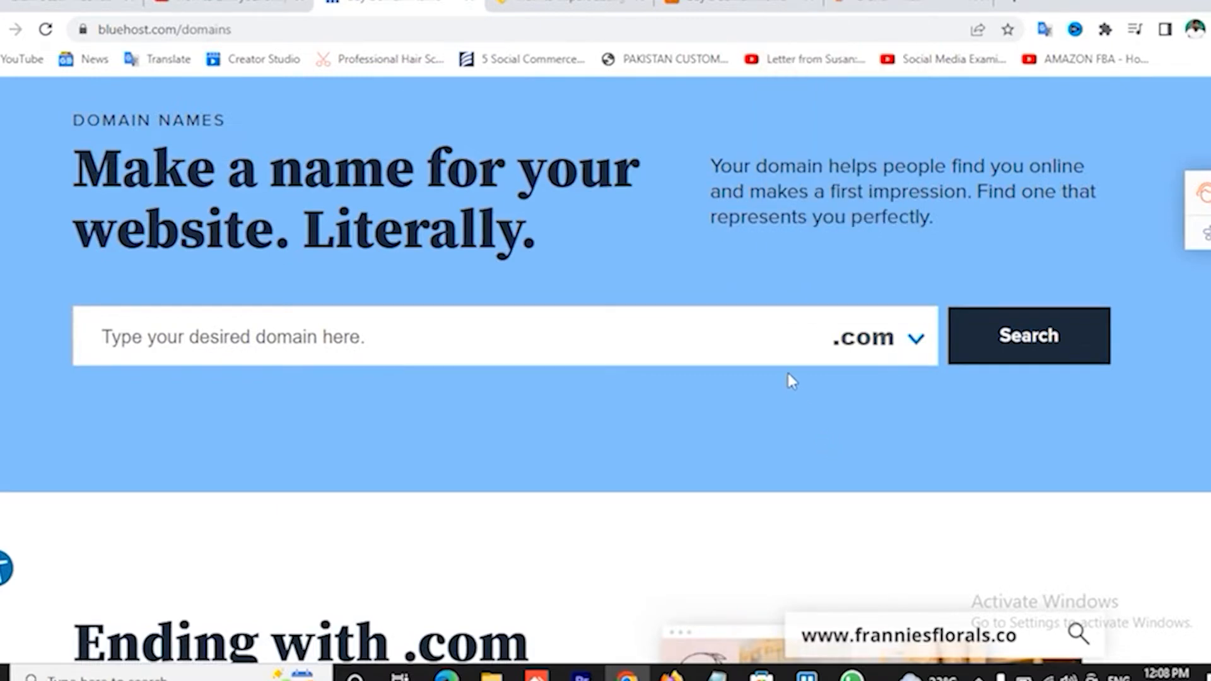
# Step: Switch to the Namecheap site to view its hosting types and return to Bluehost's domain page
pyautogui.click(732, 4)
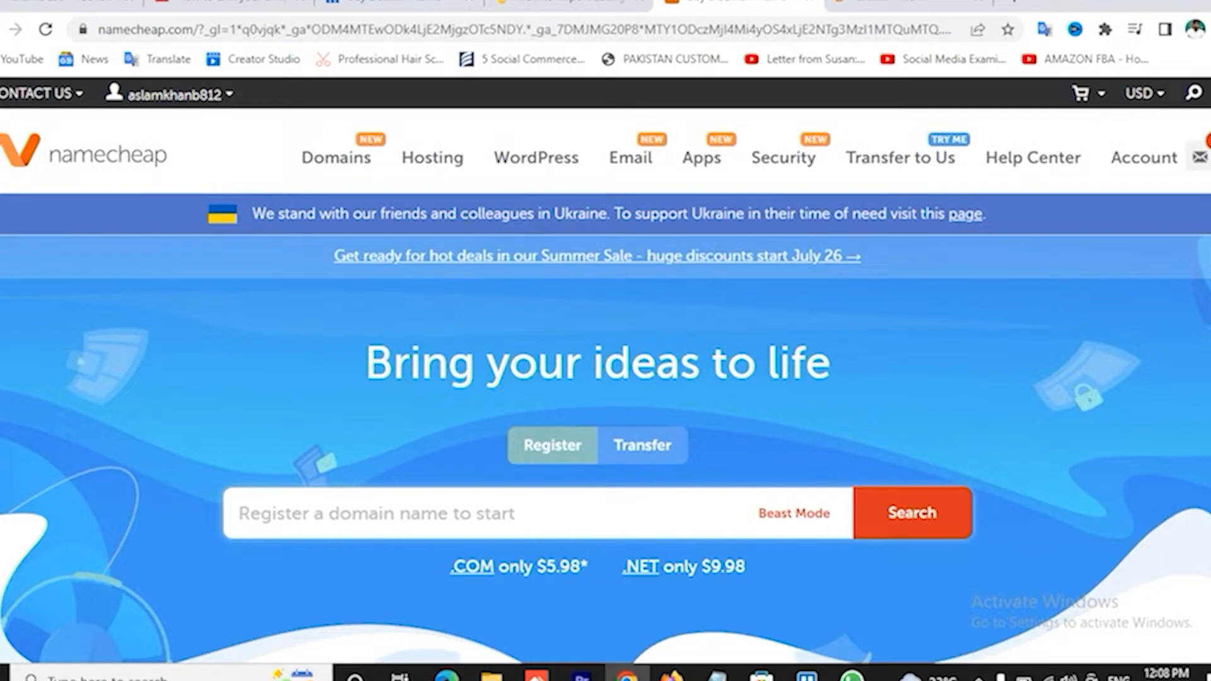
pyautogui.moveTo(446, 157)
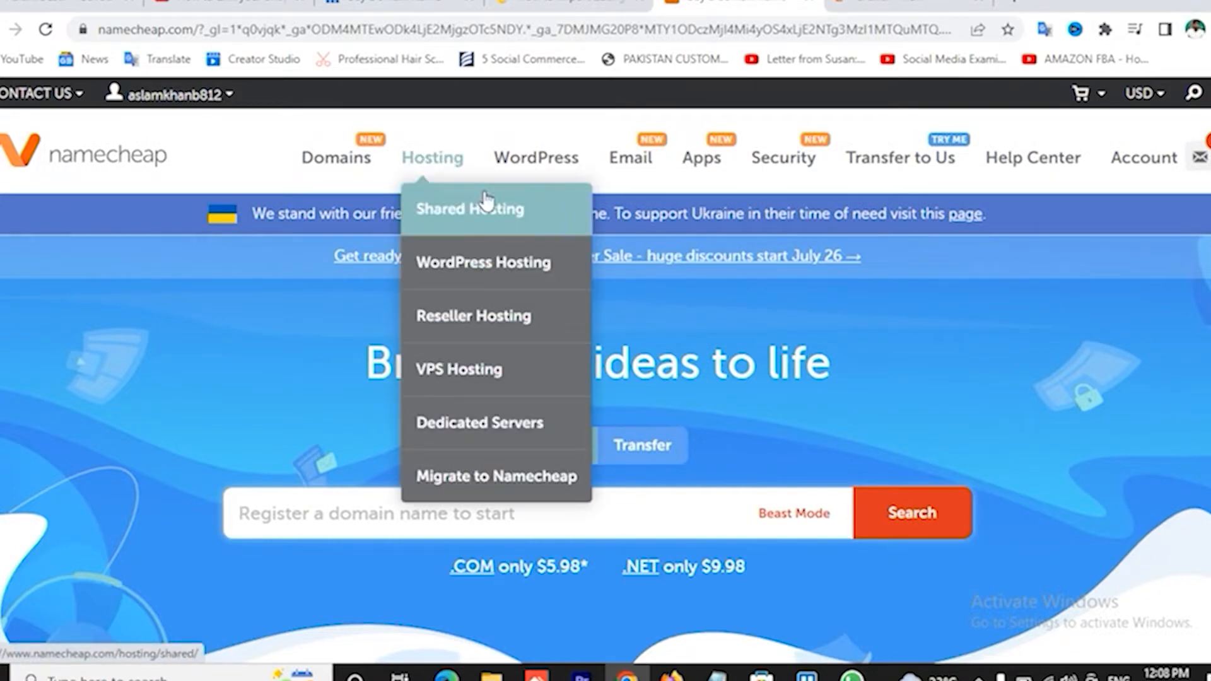
pyautogui.click(457, 6)
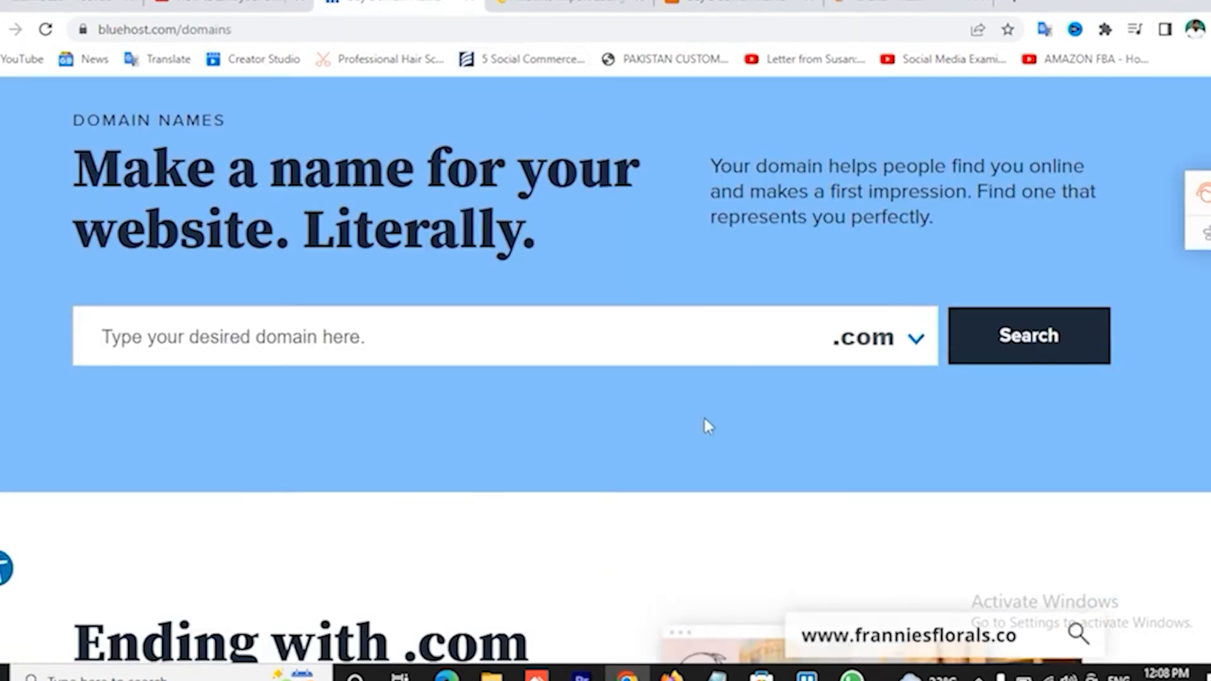
# Step: View Bluehost's shared hosting page and go back to the Bluehost homepage
pyautogui.click(389, 327)
pyautogui.scroll(3, 487, 266)
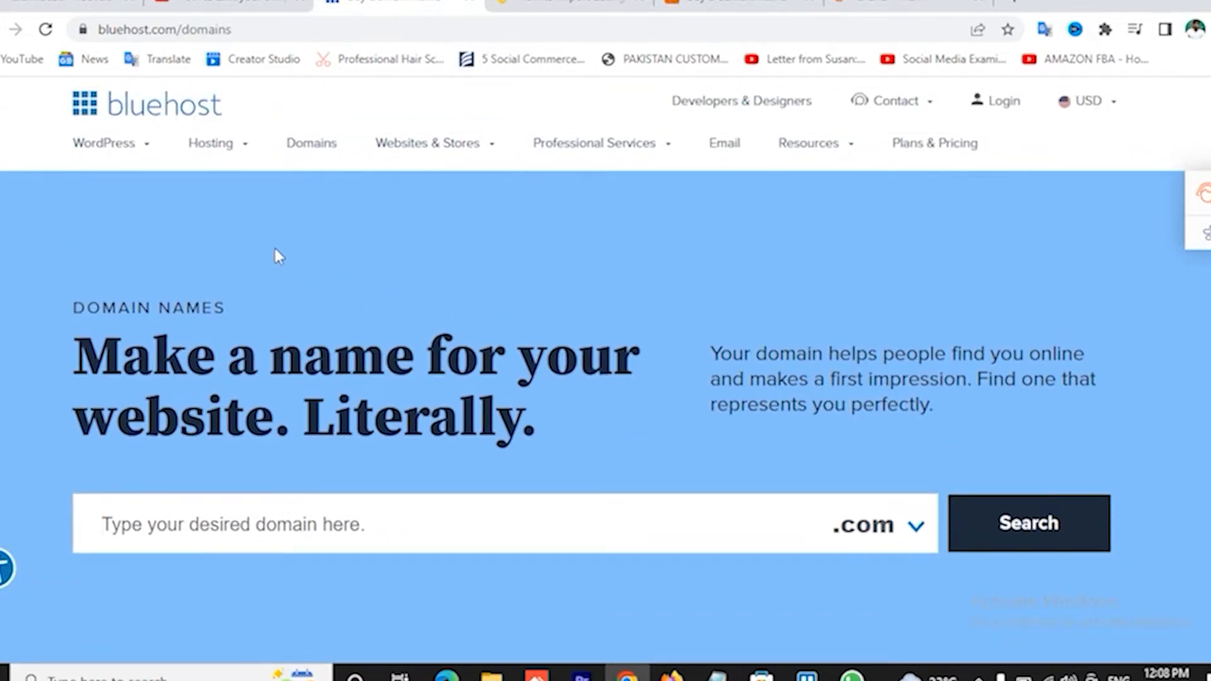
pyautogui.click(270, 203)
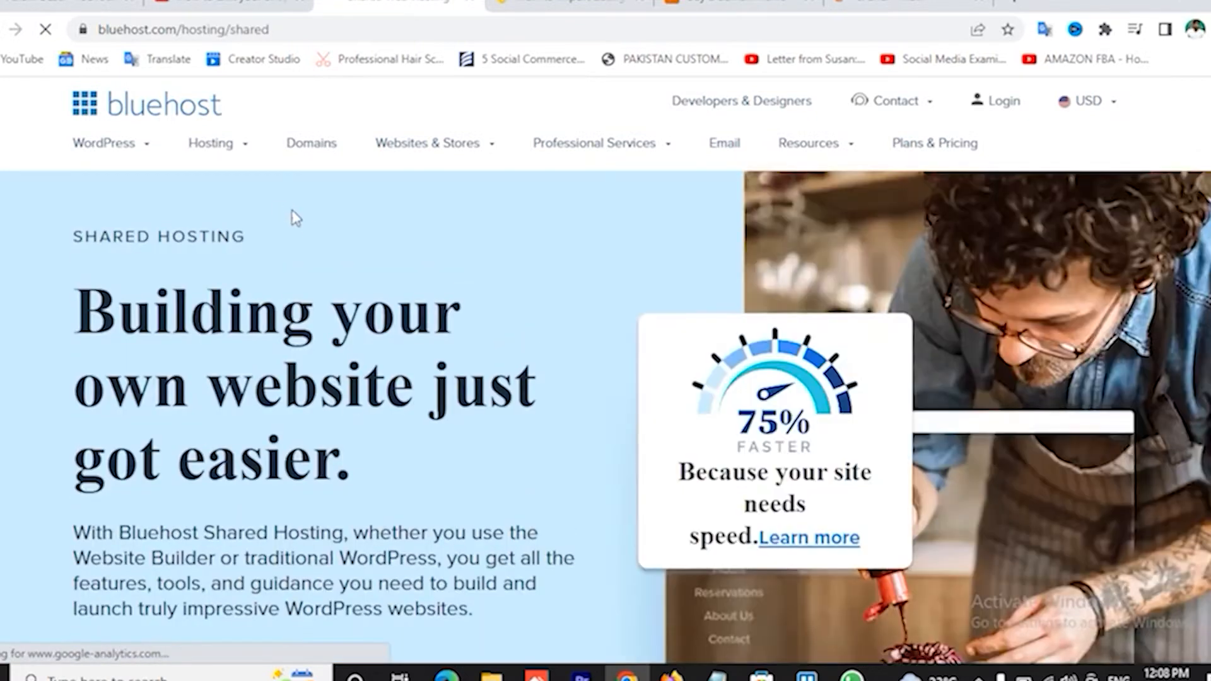
pyautogui.click(140, 121)
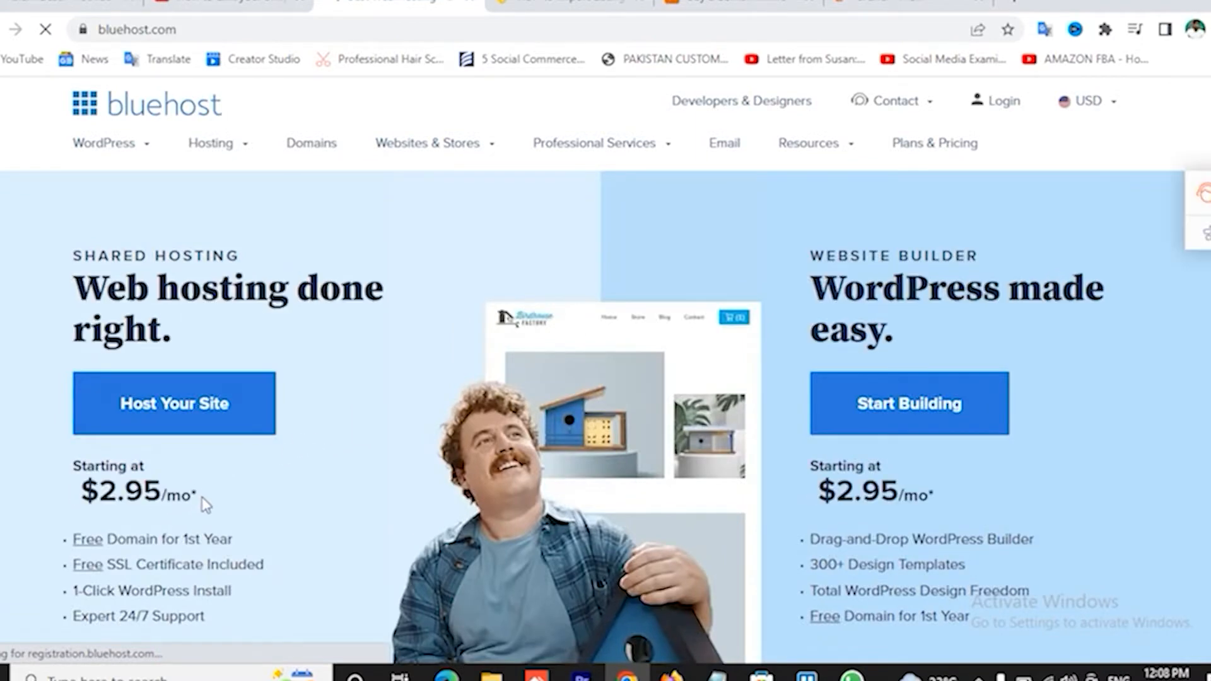
# Step: Open the shared hosting plans from the homepage and select the Basic plan with the 12-month term
pyautogui.scroll(-2, 309, 491)
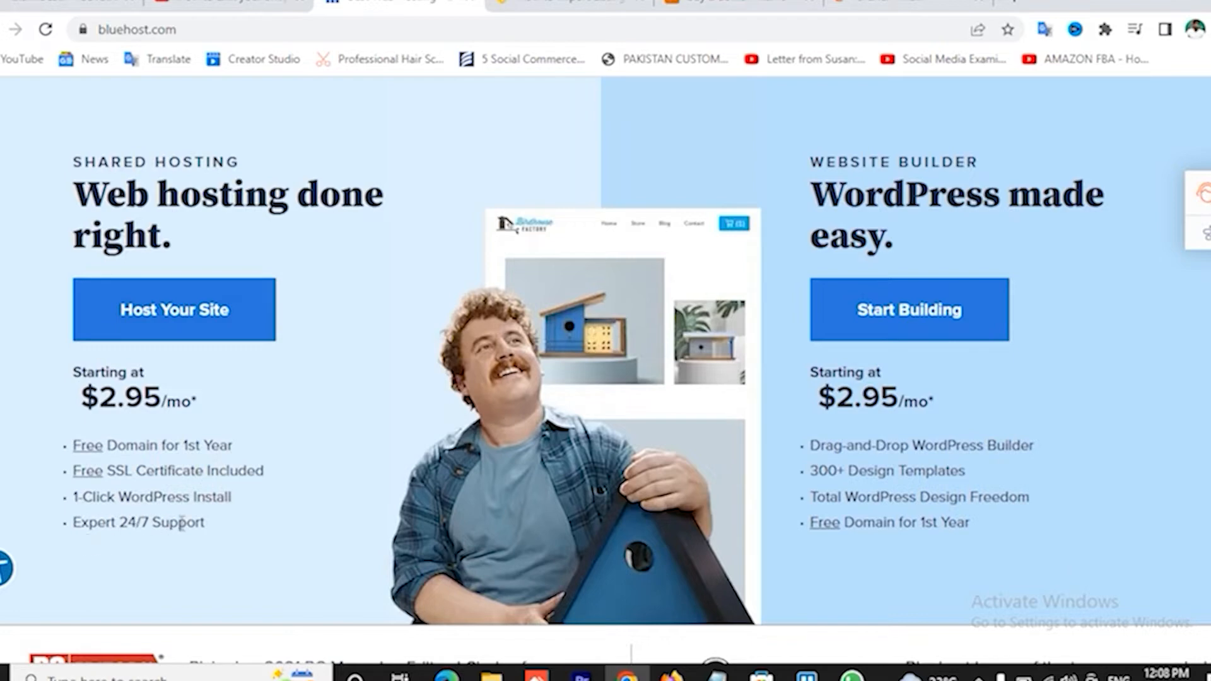
pyautogui.click(168, 325)
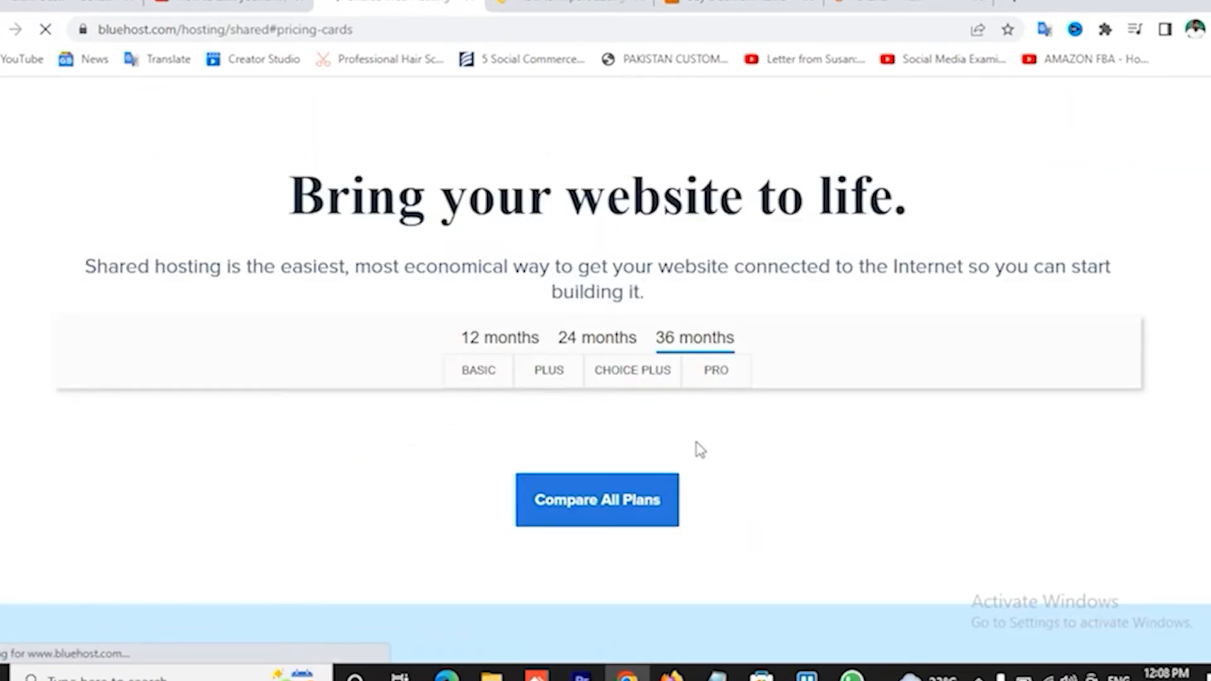
pyautogui.scroll(-3, 606, 494)
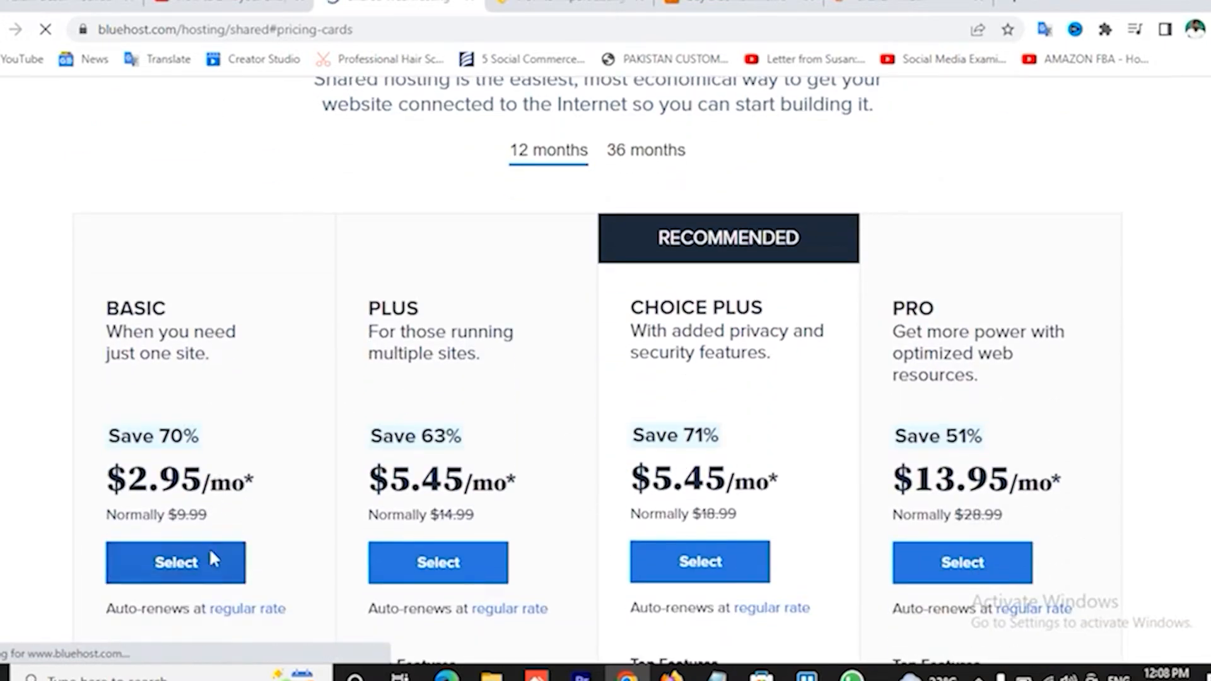
pyautogui.click(241, 563)
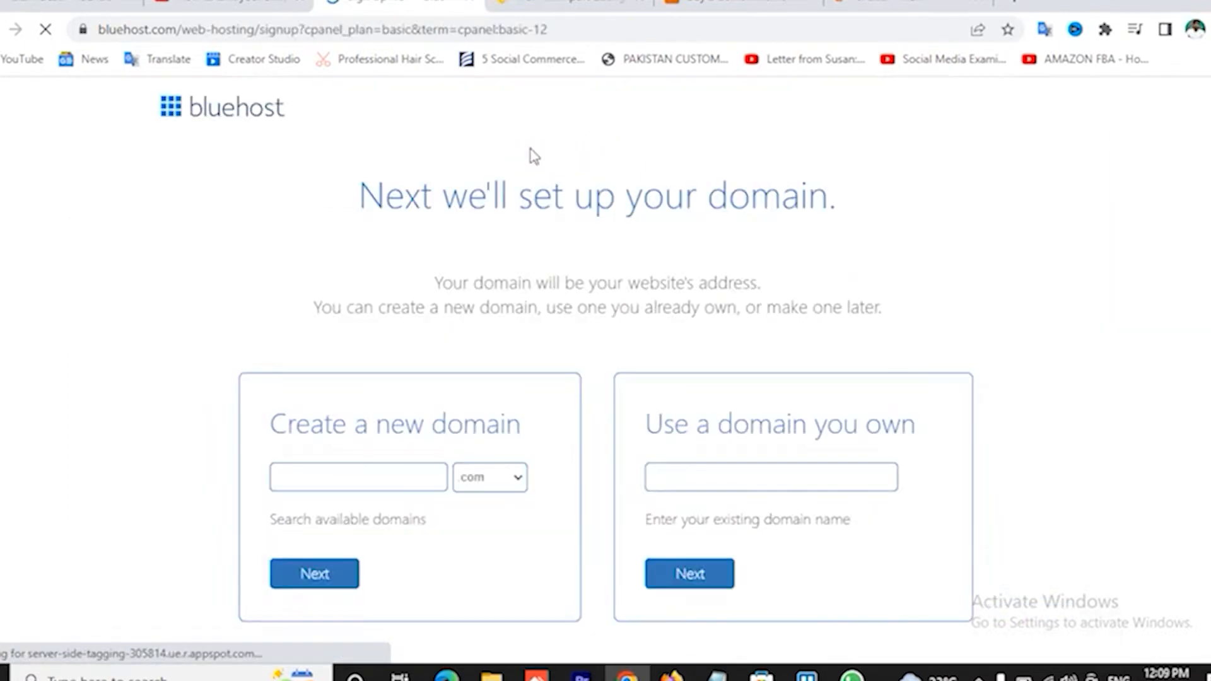
# Step: Create a new .com domain from the site owner's full name followed by 1 and continue to the account form
pyautogui.scroll(-3, 531, 266)
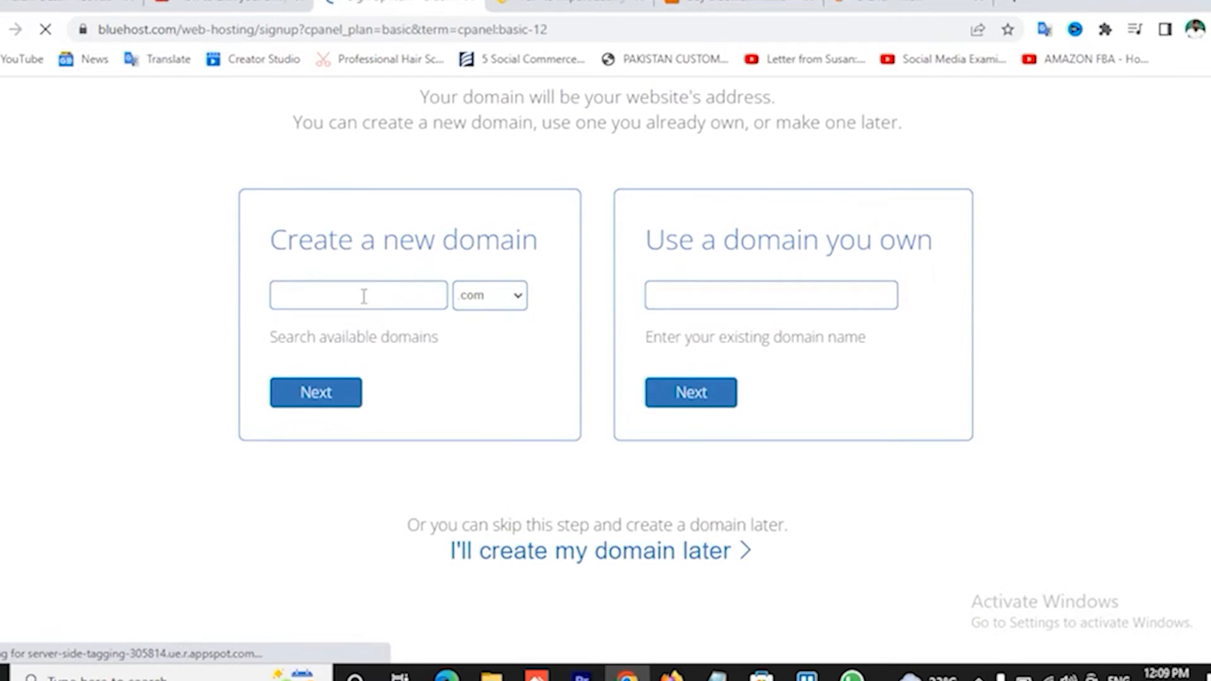
pyautogui.click(357, 301)
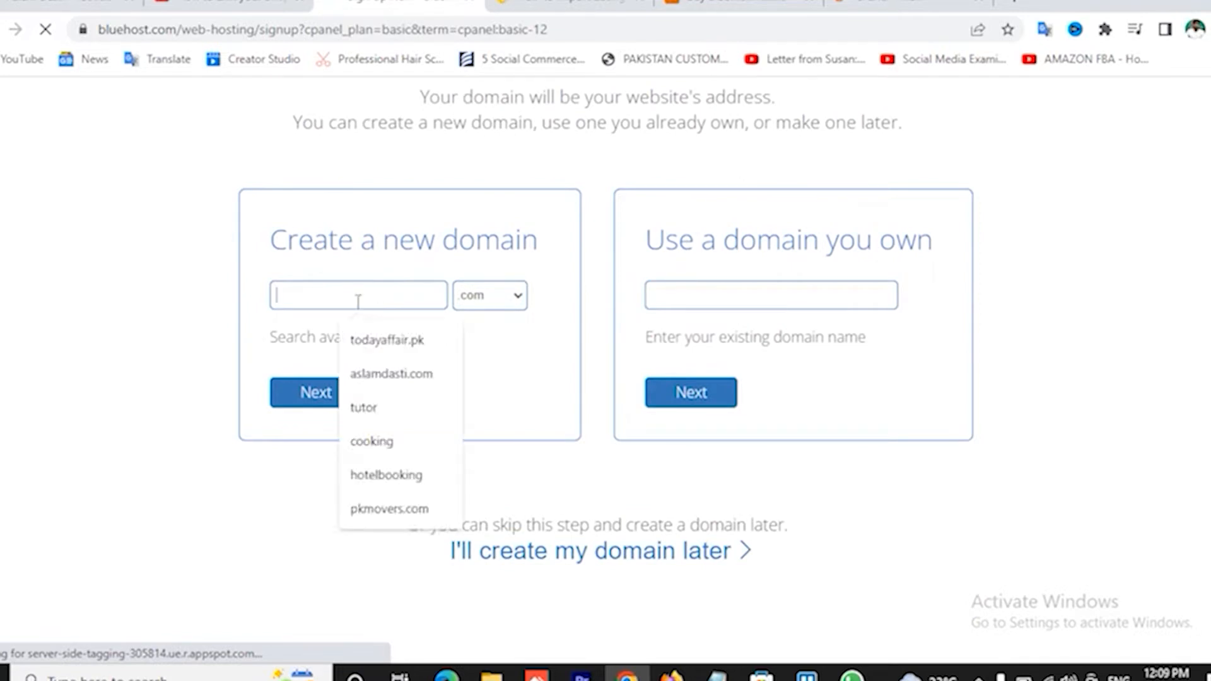
pyautogui.write('as')
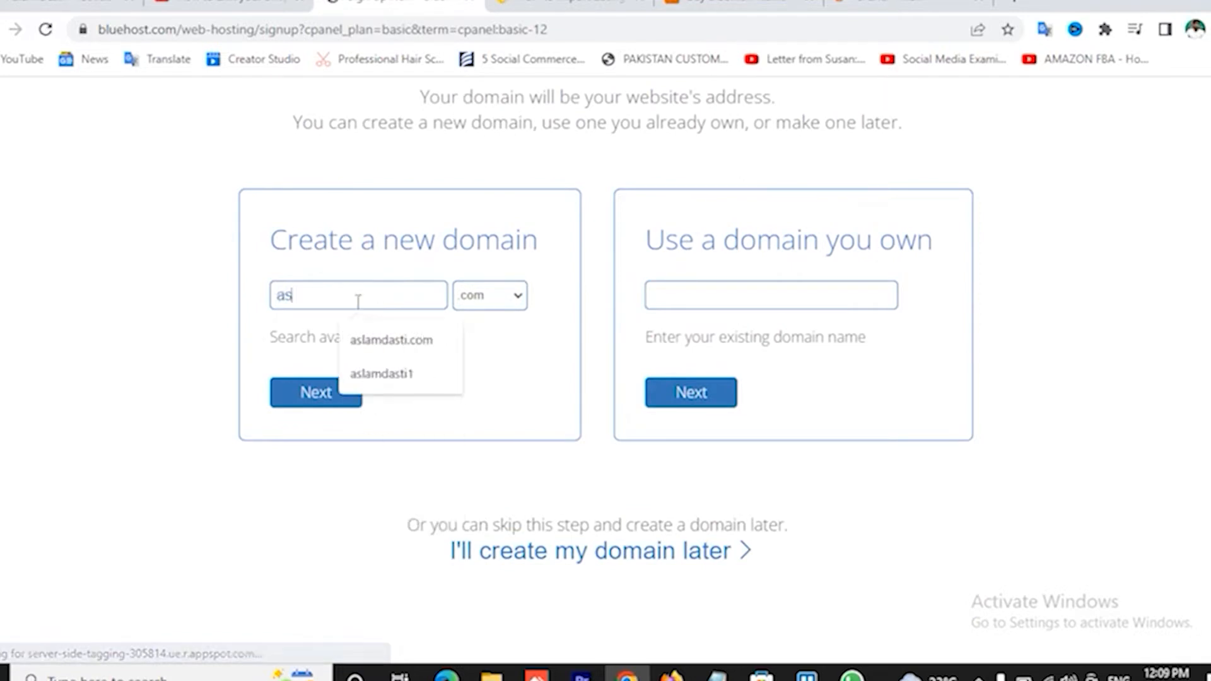
pyautogui.write('lamdasti')
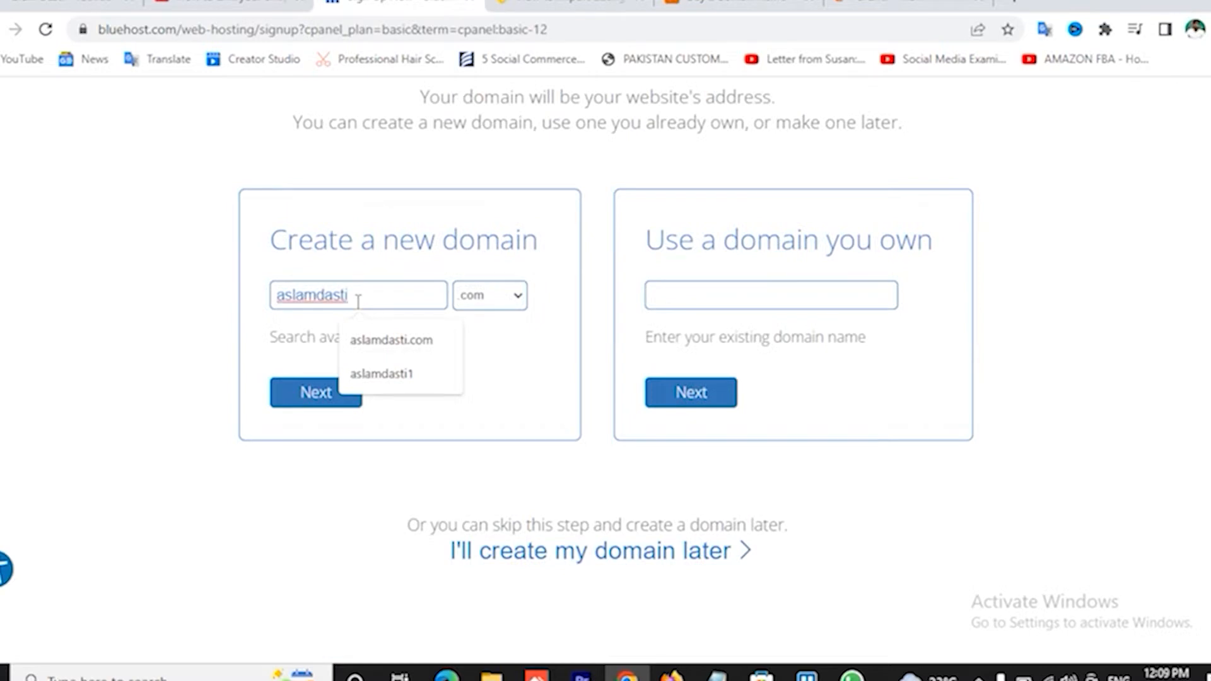
pyautogui.write('1.com')
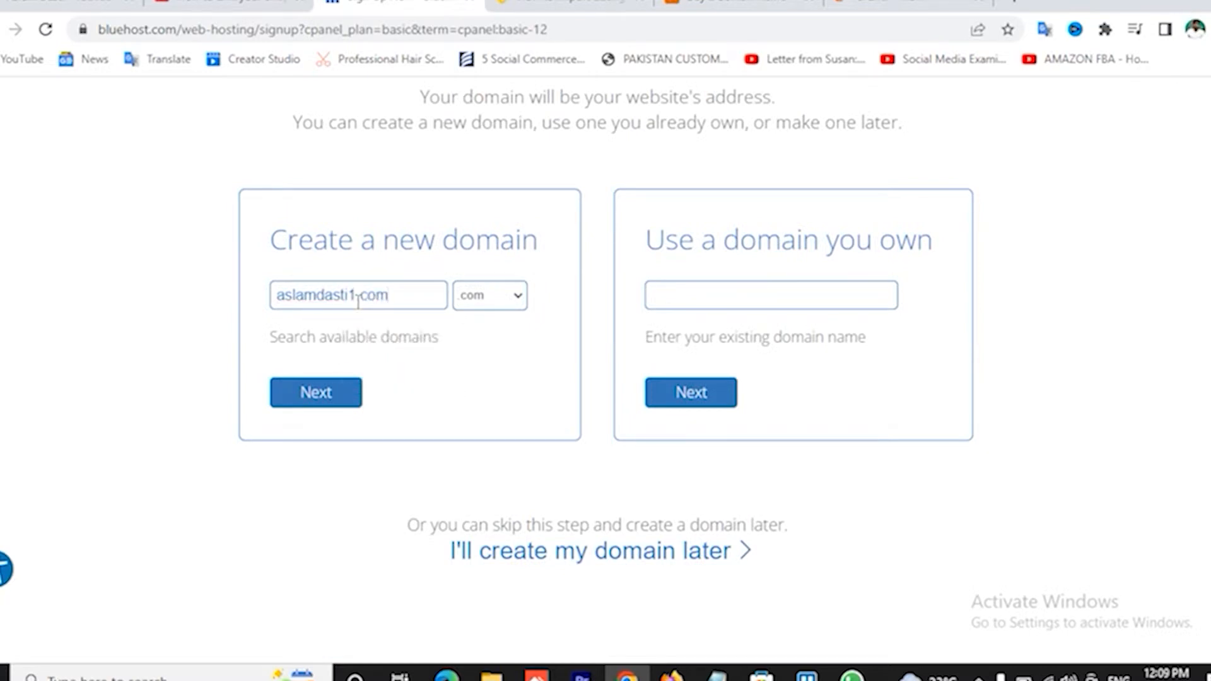
pyautogui.press('BackSpace')
pyautogui.press('BackSpace')
pyautogui.click(325, 403)
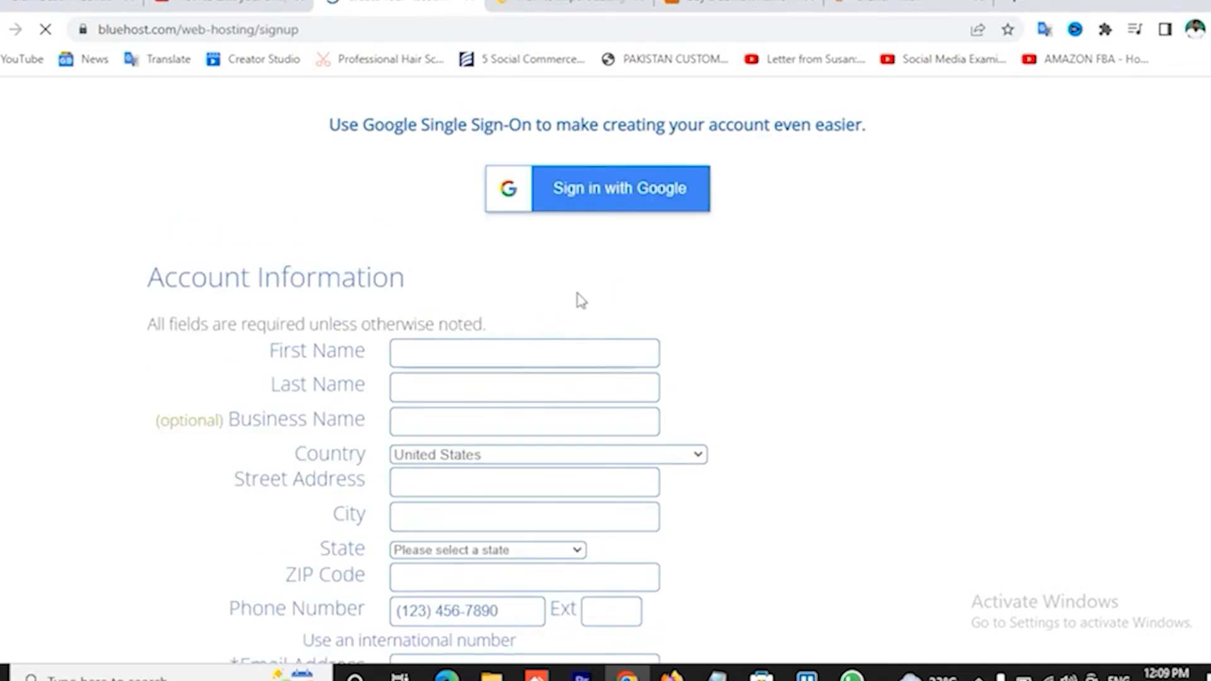
# Step: Deselect Domain Privacy + Protection in the package extras of the signup form and dismiss the confirmation dialog
pyautogui.scroll(-4, 630, 291)
pyautogui.scroll(-1, 630, 289)
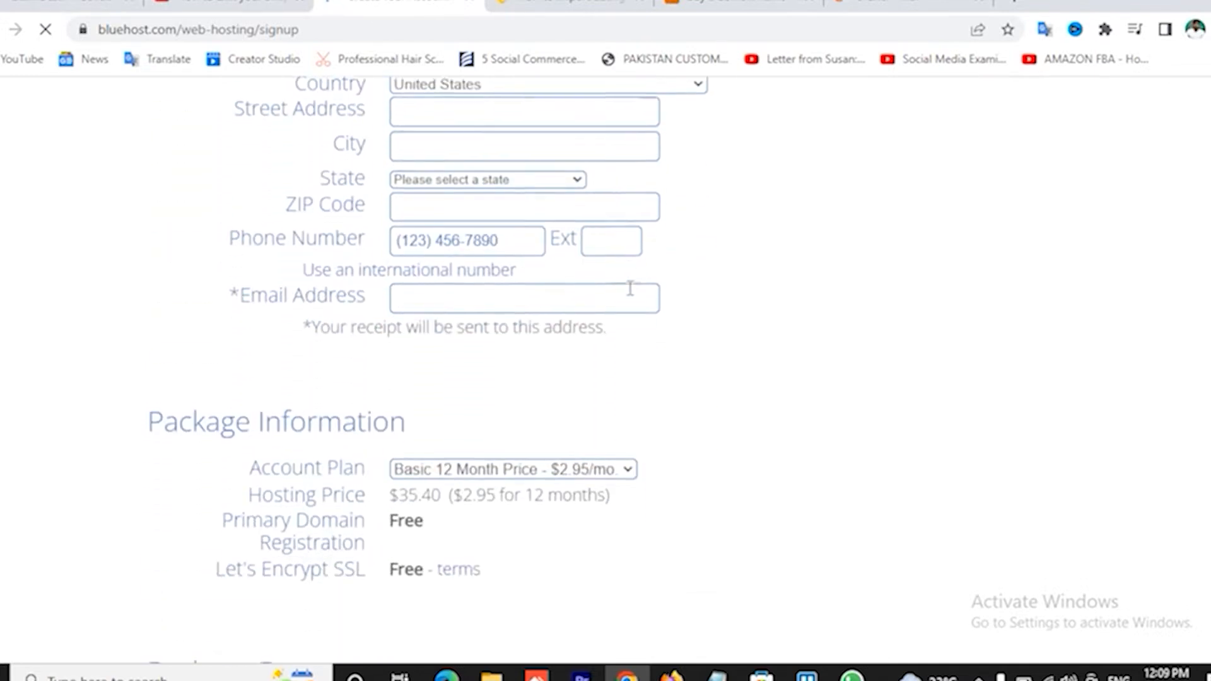
pyautogui.scroll(5, 631, 288)
pyautogui.scroll(-2, 631, 288)
pyautogui.scroll(-6, 630, 297)
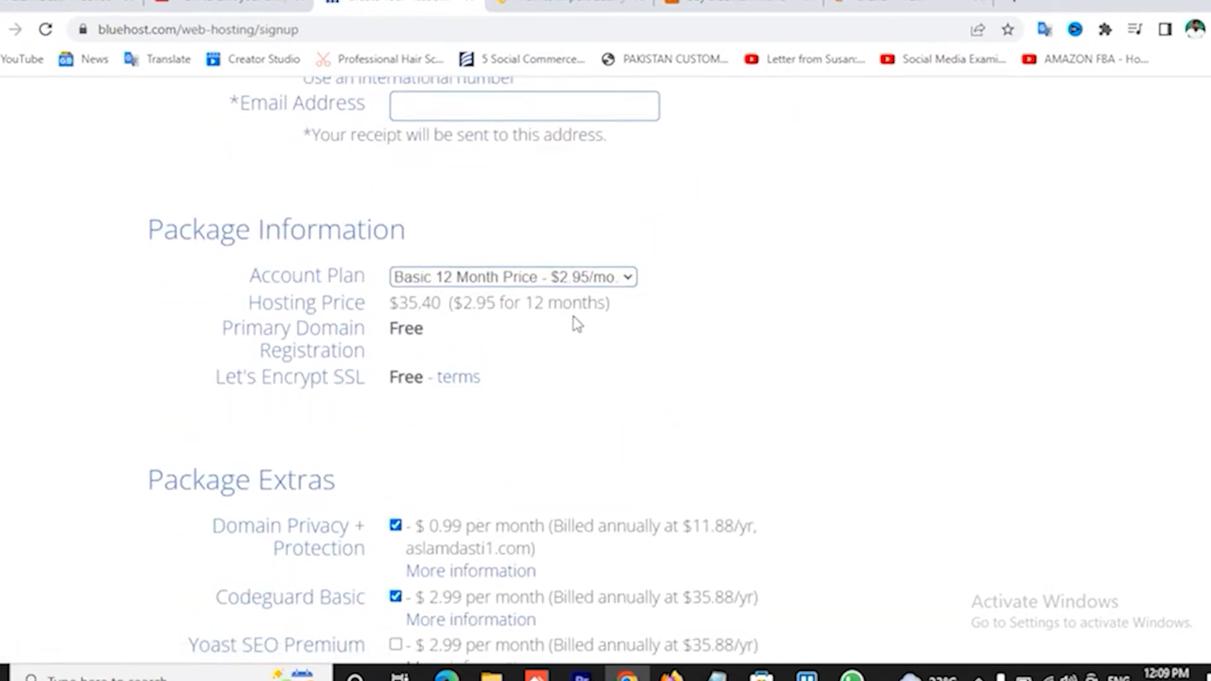
pyautogui.scroll(-3, 513, 381)
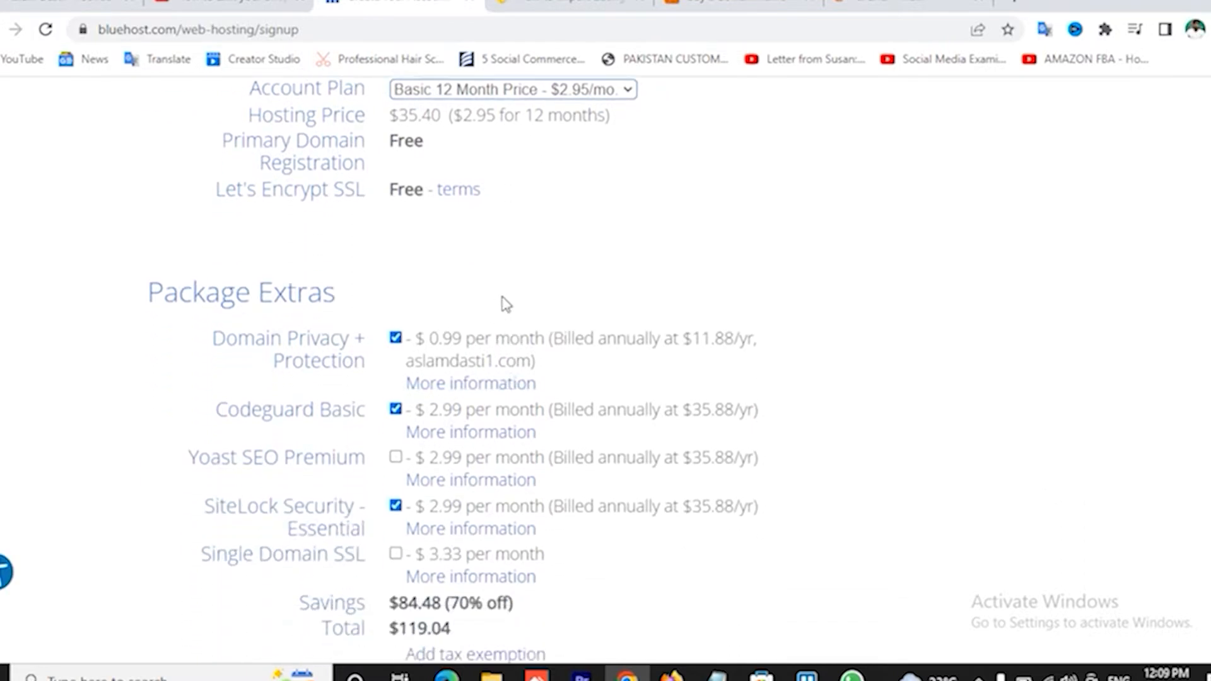
pyautogui.scroll(-2, 505, 303)
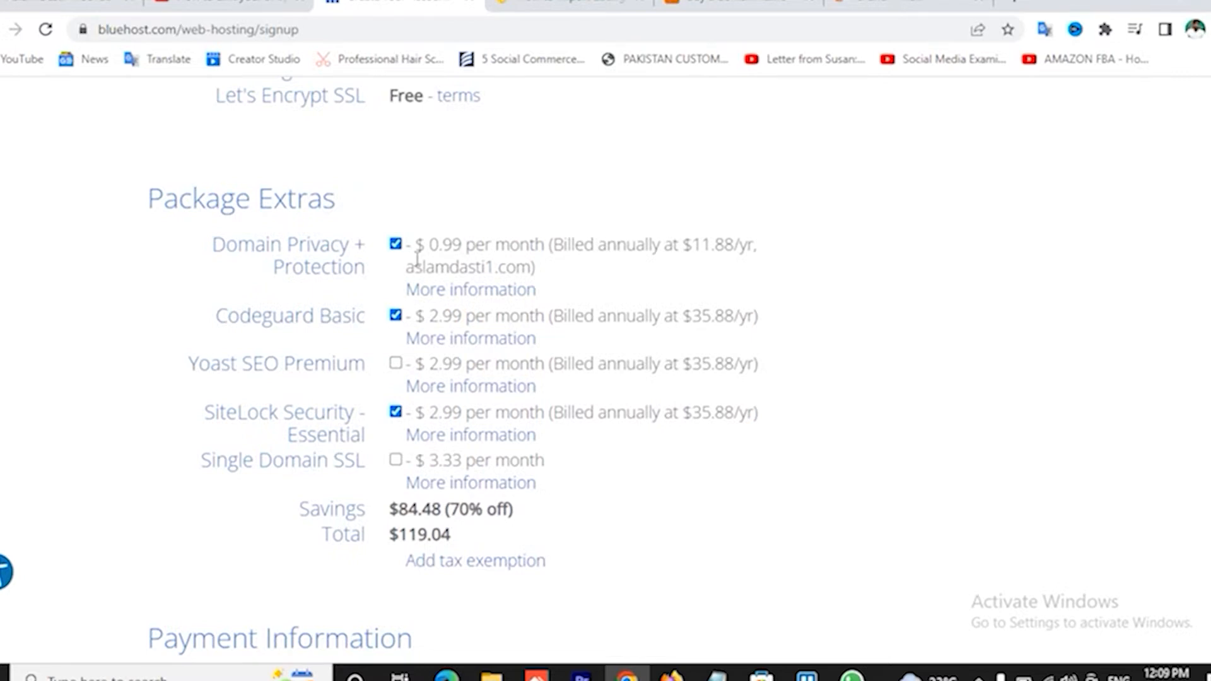
pyautogui.click(396, 244)
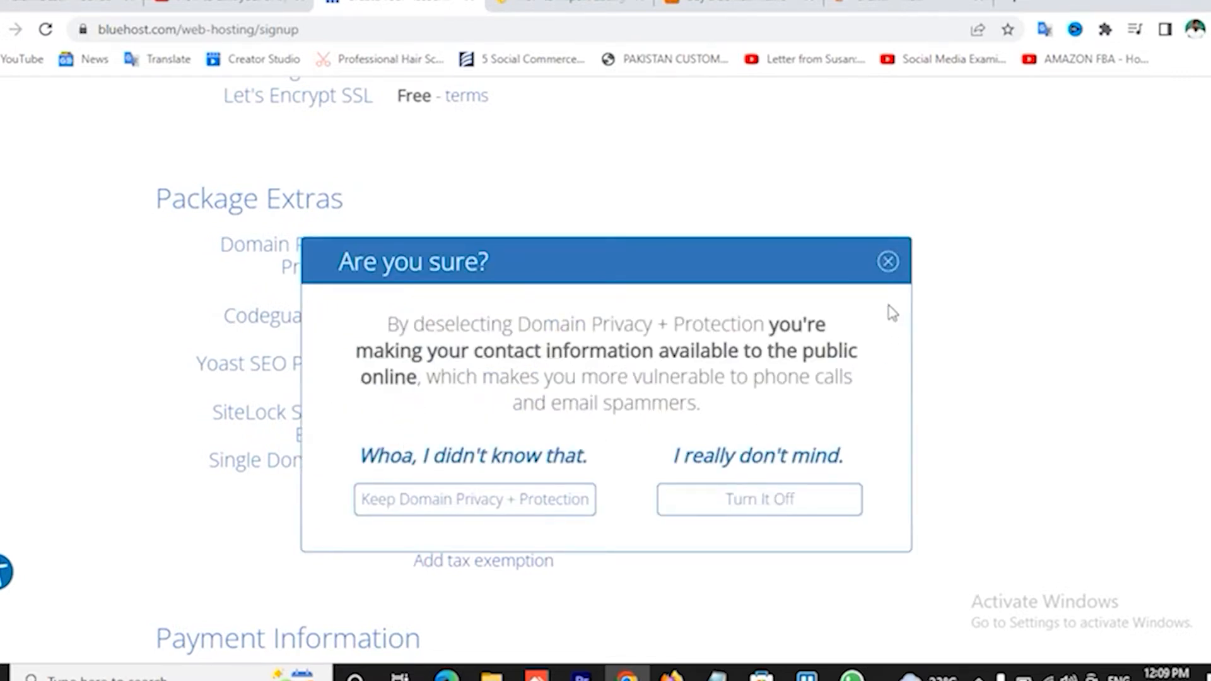
pyautogui.click(890, 264)
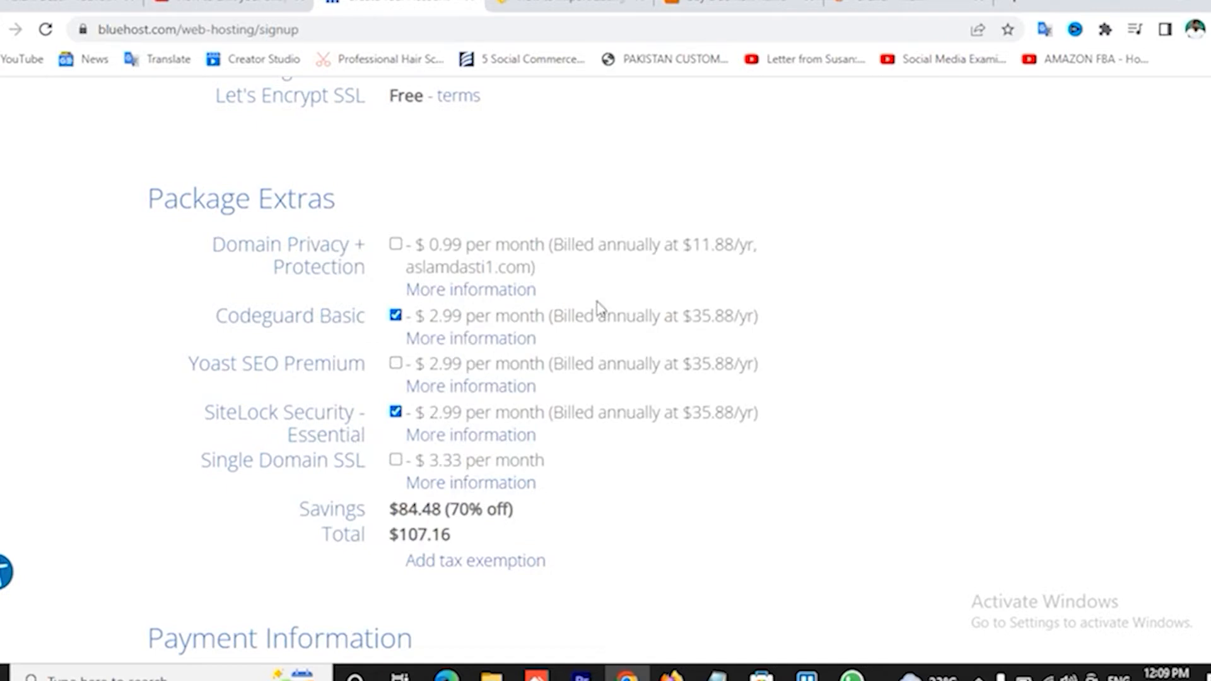
# Step: Deselect Codeguard Basic and SiteLock Security - Essential in the package extras of the signup form
pyautogui.click(396, 315)
pyautogui.click(396, 412)
pyautogui.scroll(-3, 732, 495)
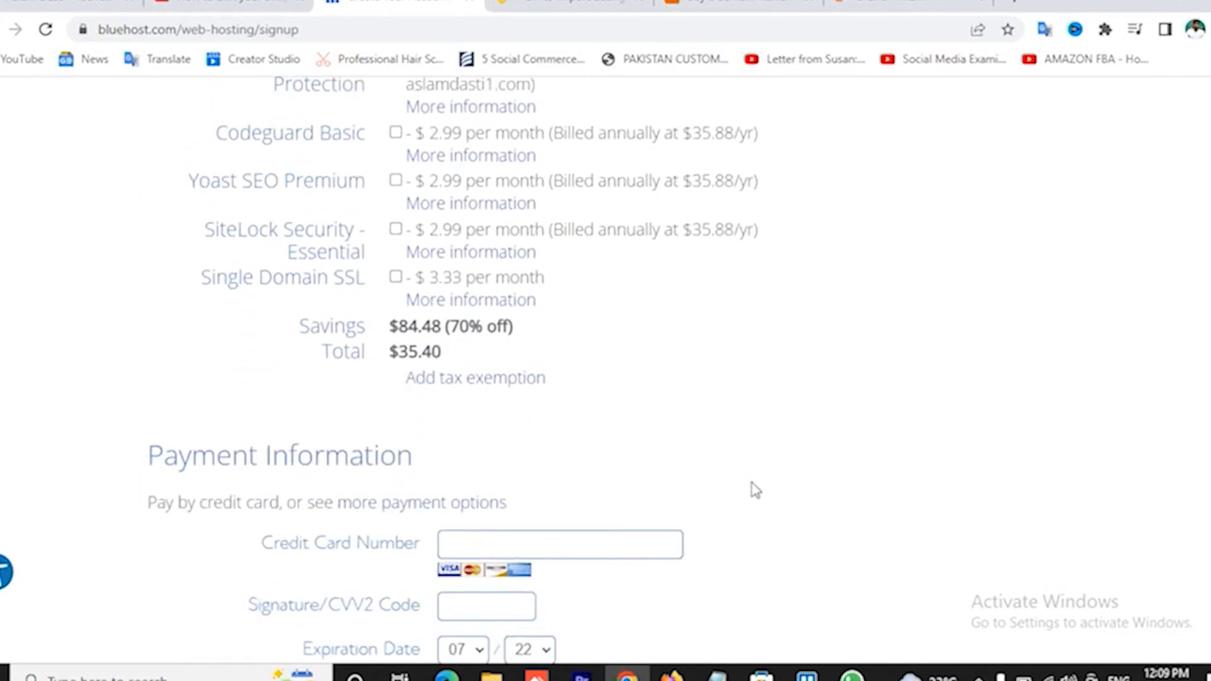
# Step: Look over the card number and CVV2 fields, then agree to the Auto Renewal Terms, Terms of Service and Cancellation Policy
pyautogui.scroll(-3, 611, 390)
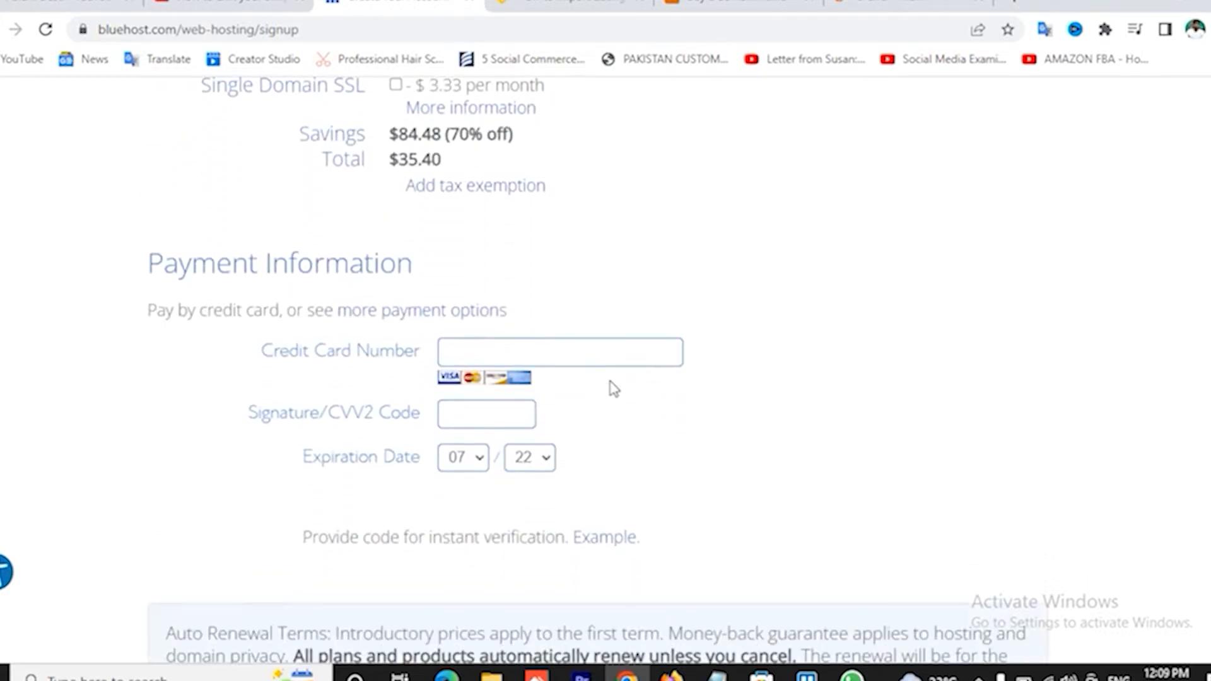
pyautogui.click(487, 356)
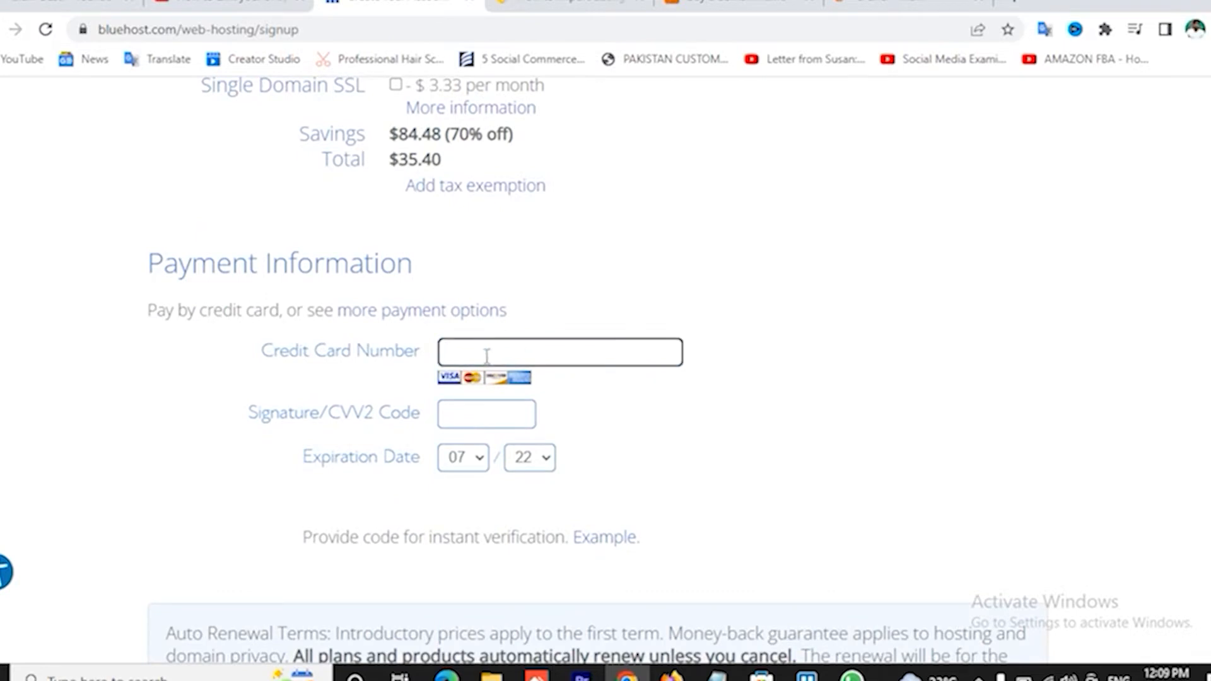
pyautogui.click(464, 417)
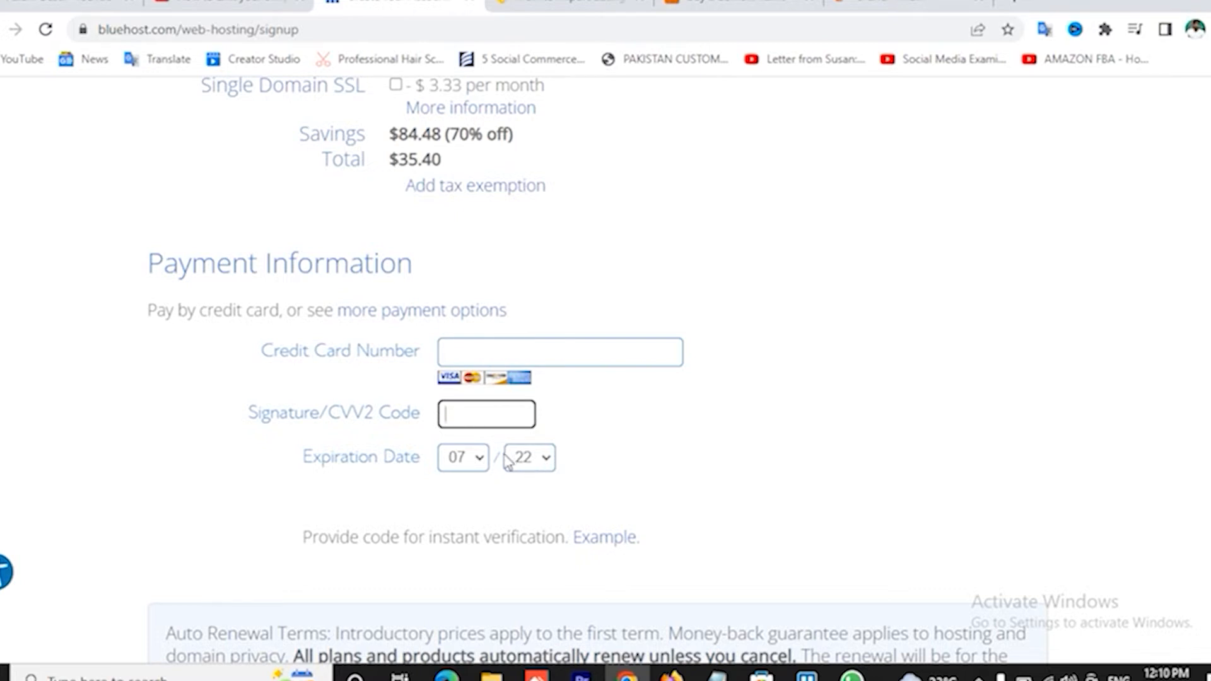
pyautogui.scroll(-3, 615, 454)
pyautogui.scroll(-2, 562, 432)
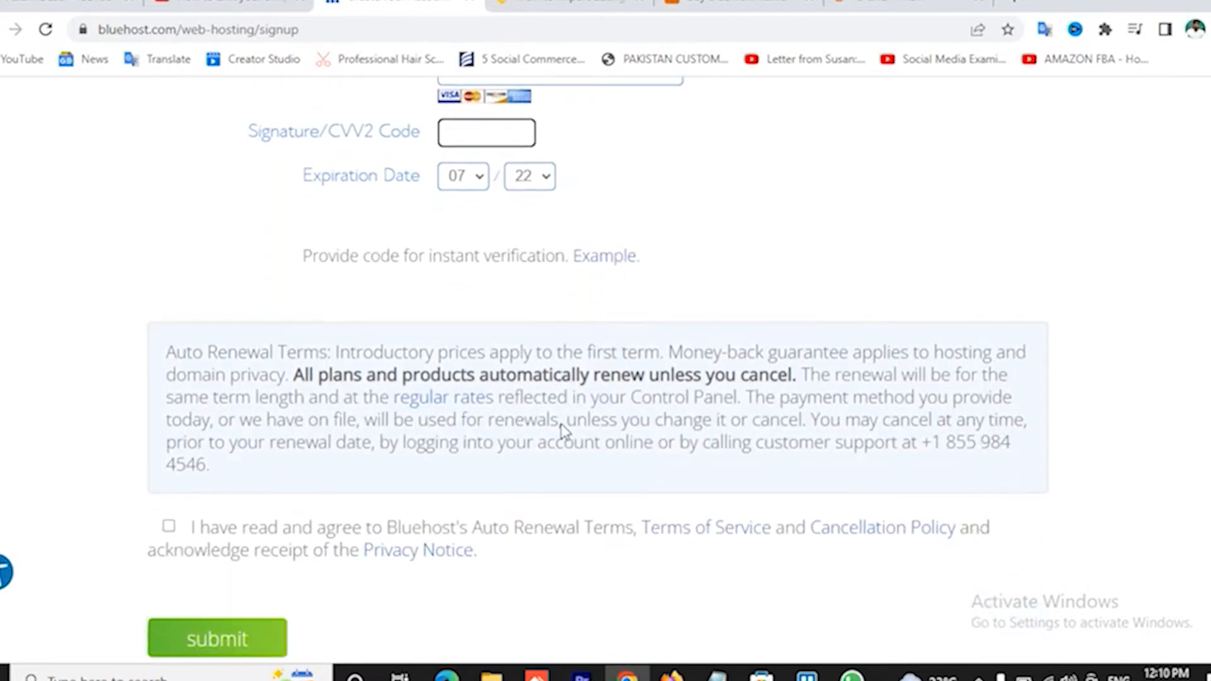
pyautogui.scroll(-3, 562, 433)
pyautogui.click(168, 339)
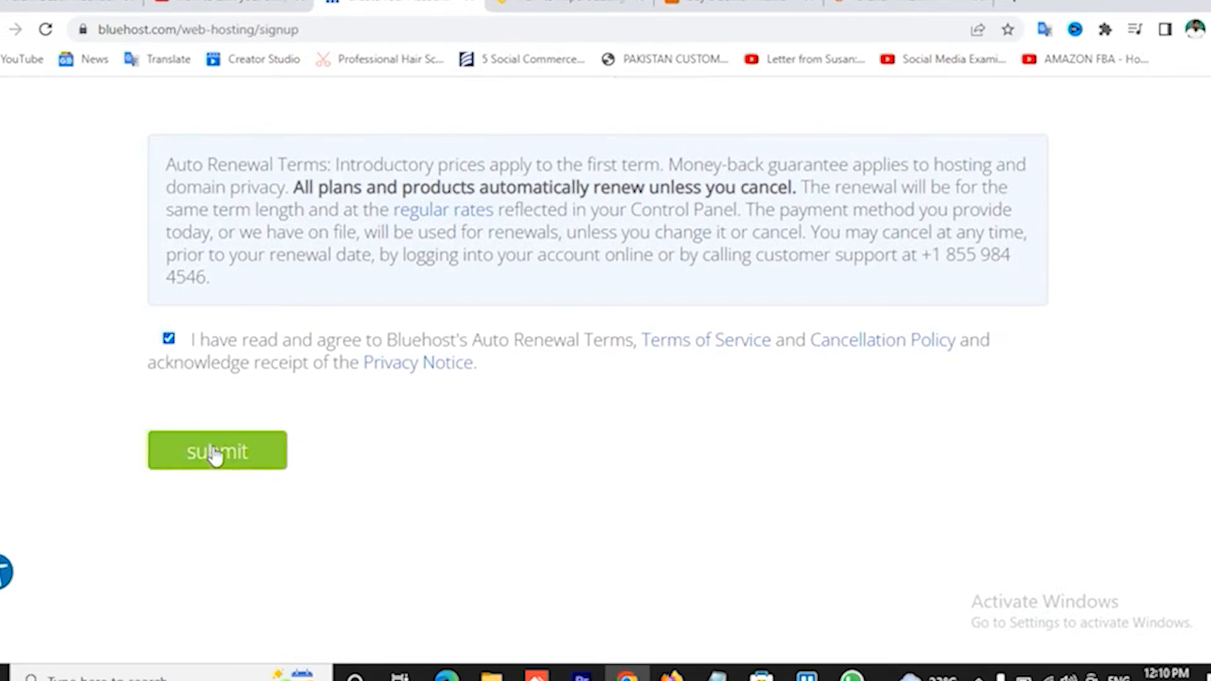
# Step: Review the Account Information fields of the signup form, including the e-mail address field, without filling them in
pyautogui.scroll(12, 217, 454)
pyautogui.scroll(15, 219, 451)
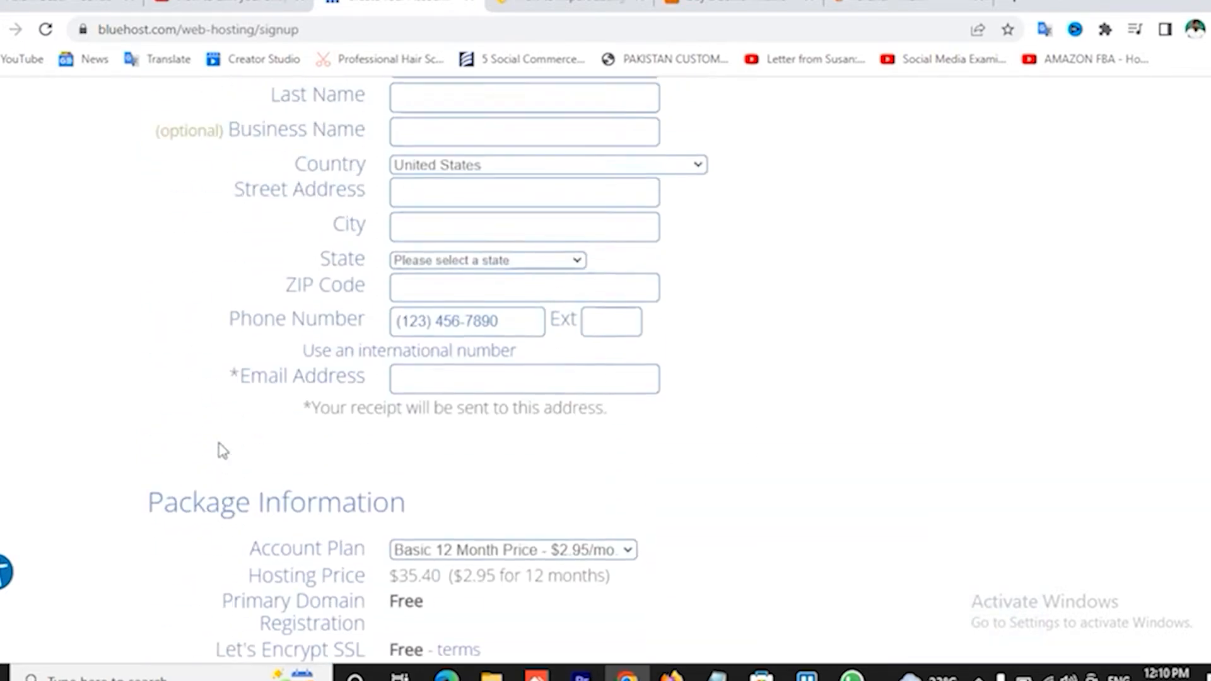
pyautogui.scroll(-1, 466, 416)
pyautogui.scroll(-2, 454, 324)
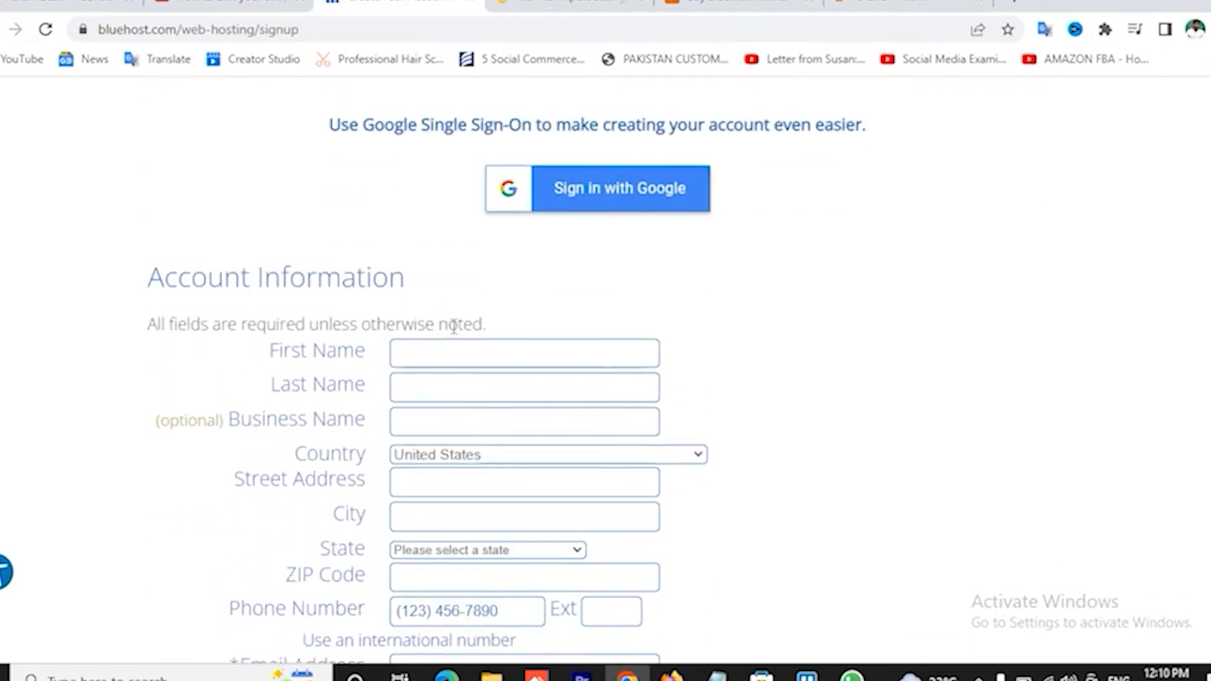
pyautogui.scroll(-3, 298, 465)
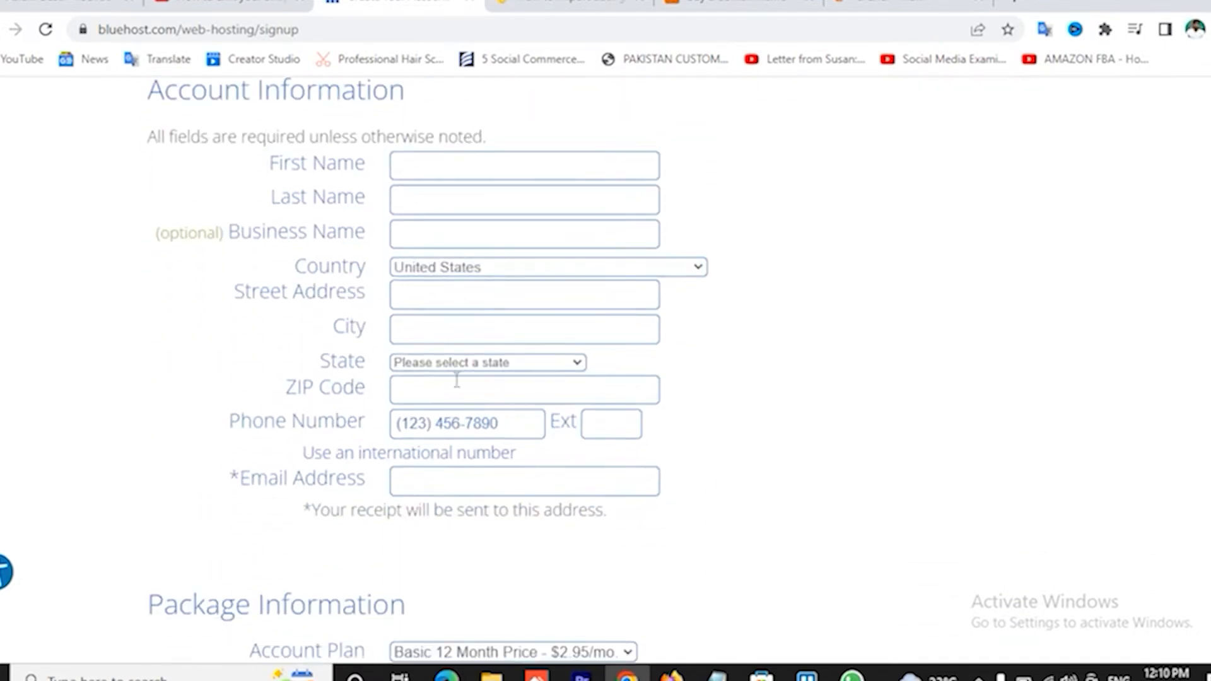
pyautogui.click(418, 482)
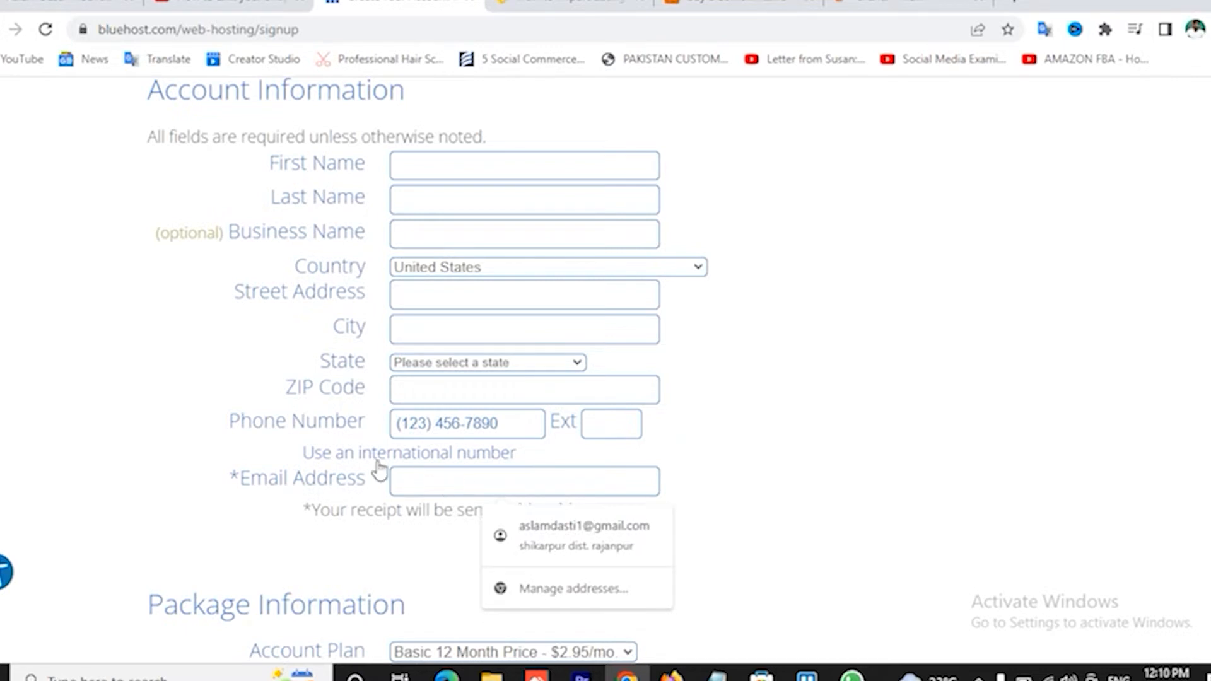
pyautogui.click(200, 473)
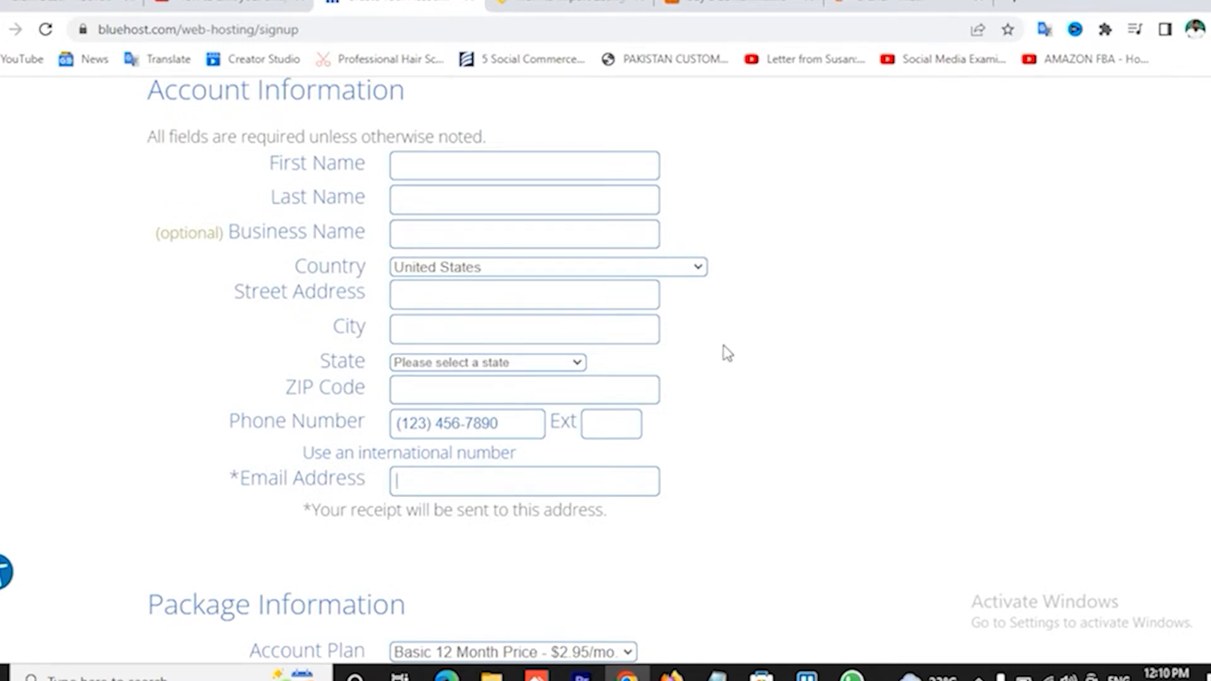
pyautogui.scroll(-2, 725, 352)
pyautogui.scroll(2, 727, 353)
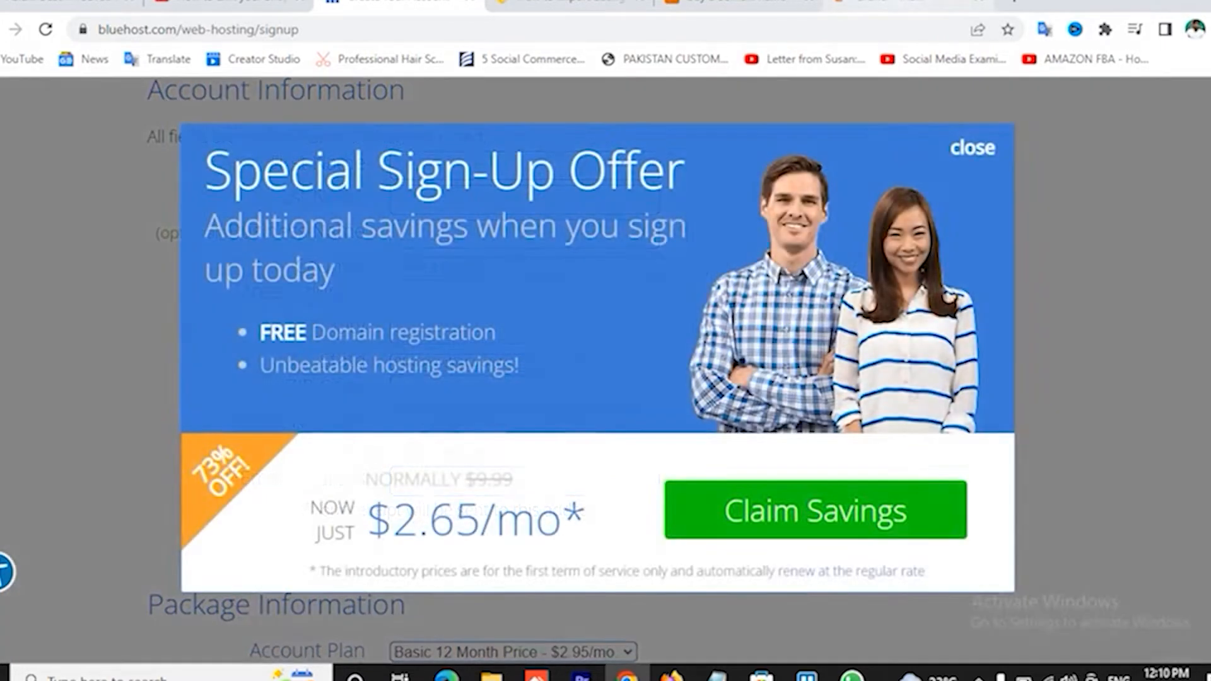
# Step: Switch to the hosting account's cPanel, open the Softaculous Apps Installer and start a WordPress installation
pyautogui.click(904, 3)
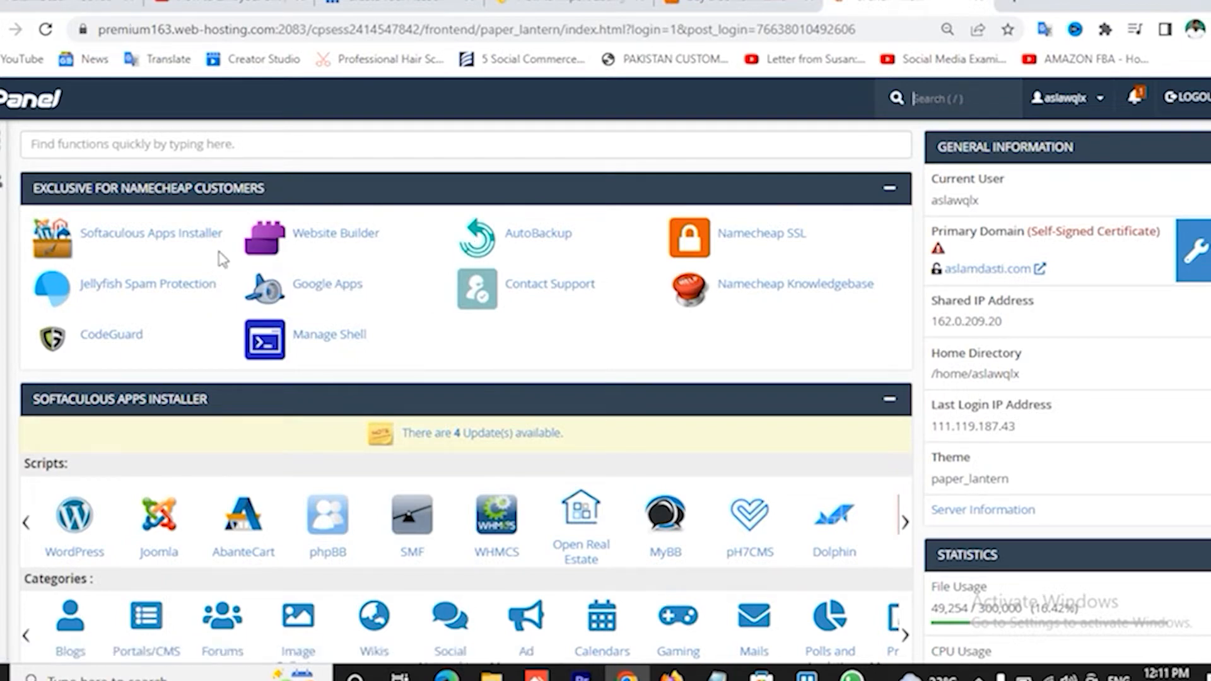
pyautogui.click(180, 249)
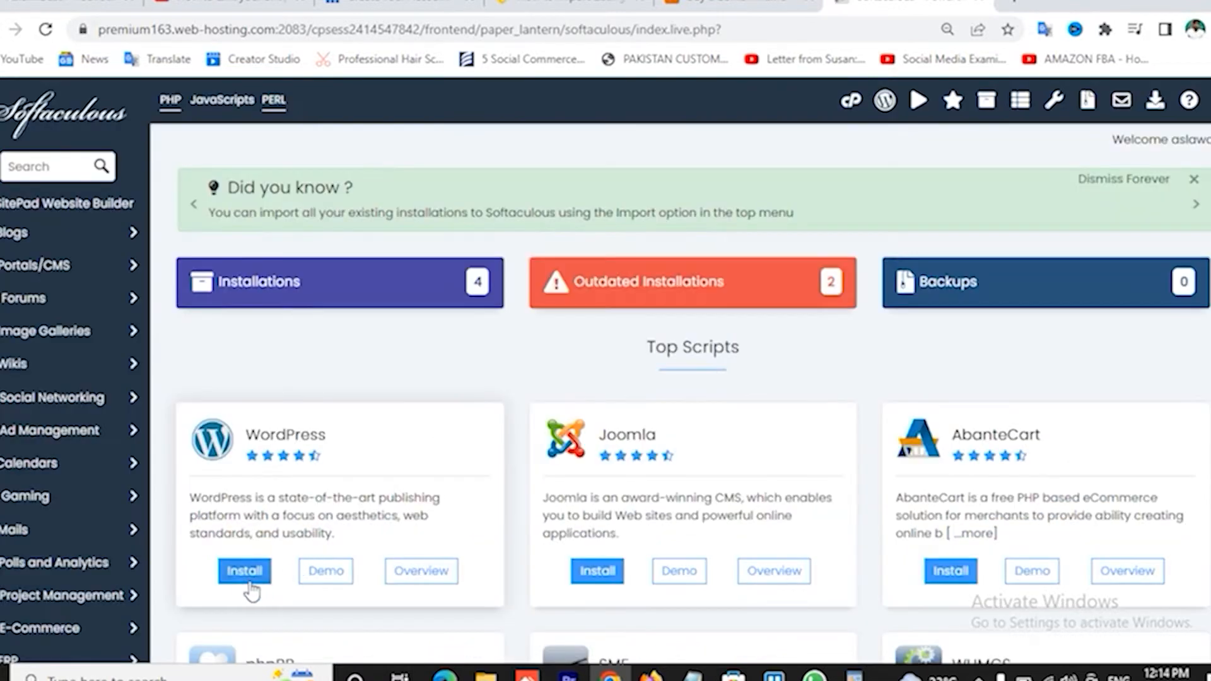
pyautogui.click(499, 450)
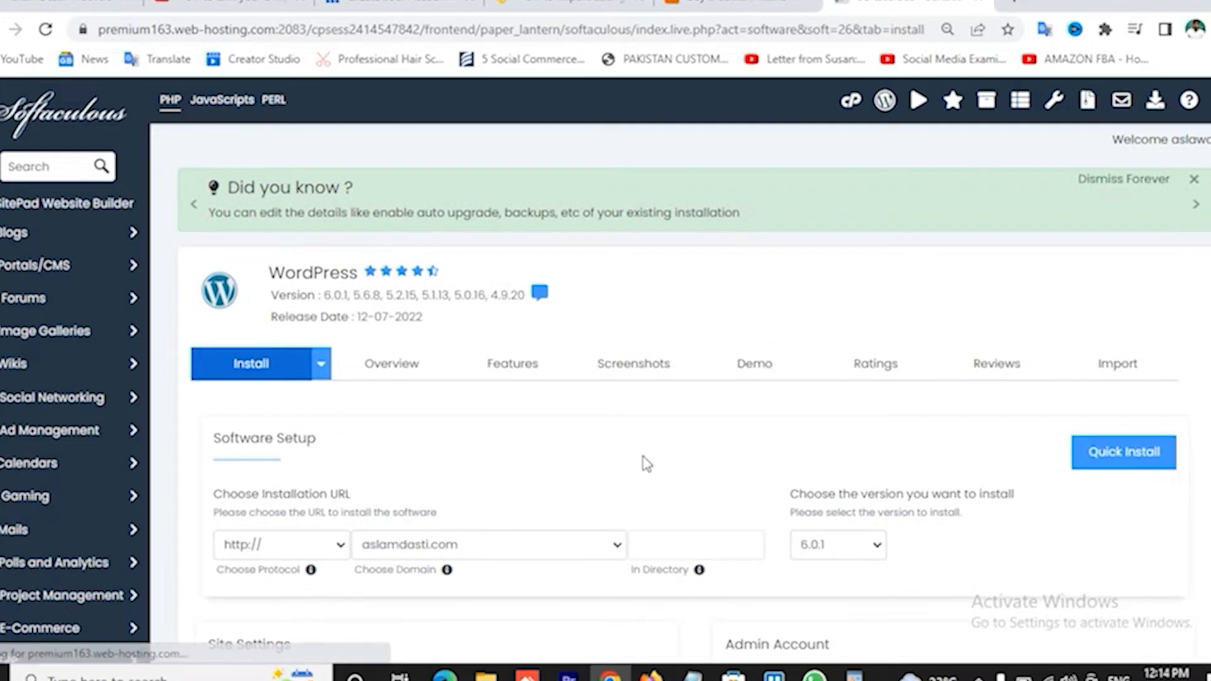
# Step: Fill in the install form with site name Classified Website, description "create your listing now", and the admin username, password and e-mail
pyautogui.scroll(-2, 644, 459)
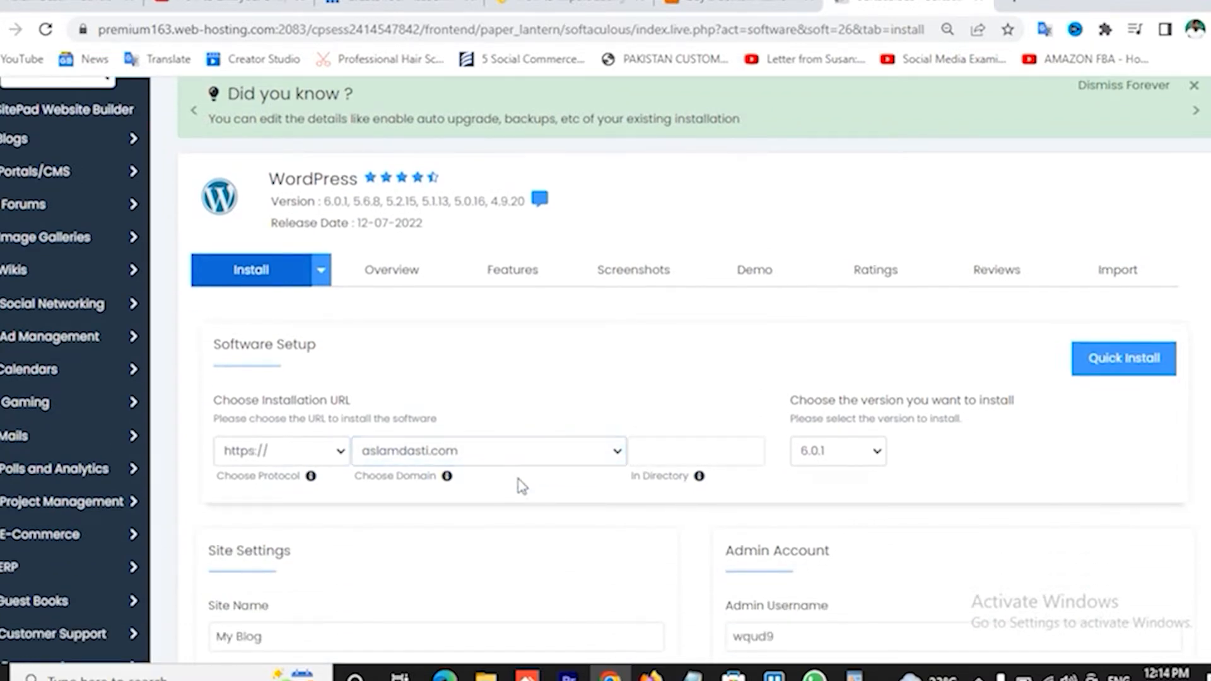
pyautogui.scroll(-3, 519, 487)
pyautogui.click(859, 456)
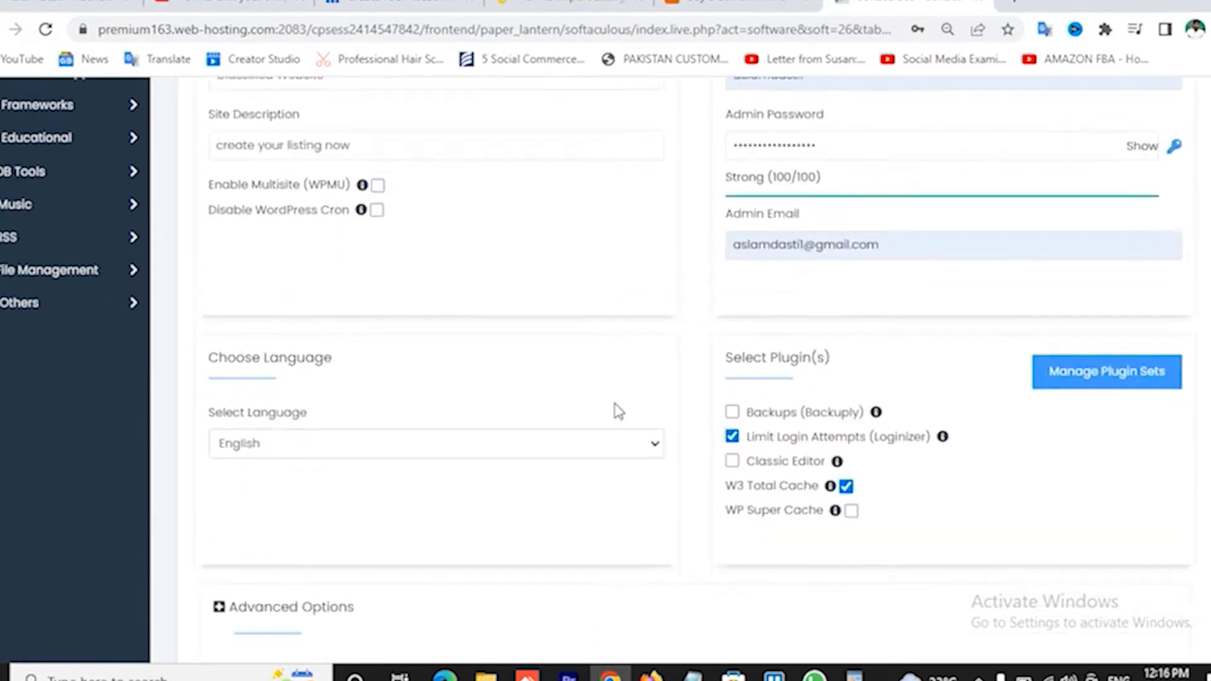
# Step: Deselect the Limit Login Attempts (Loginizer) and W3 Total Cache plugins for the WordPress installation
pyautogui.scroll(-2, 613, 411)
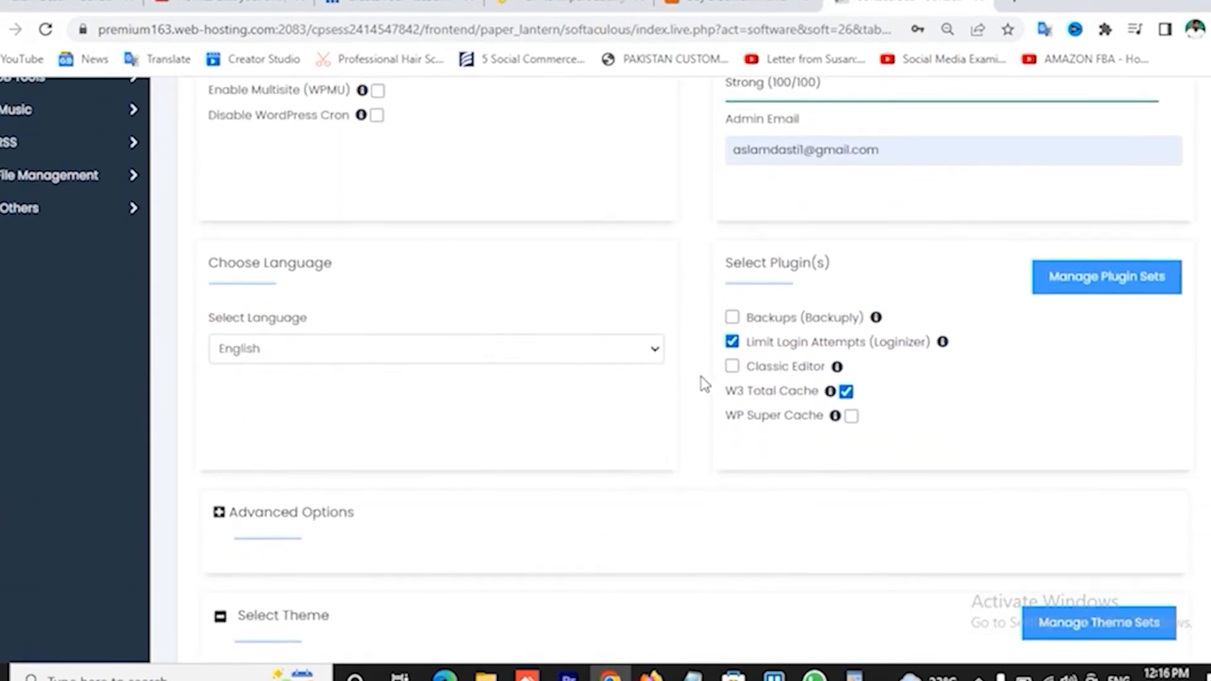
pyautogui.click(733, 344)
pyautogui.click(734, 343)
pyautogui.click(846, 392)
# Step: Browse the available installation languages and keep English
pyautogui.scroll(1, 824, 301)
pyautogui.scroll(-1, 824, 301)
pyautogui.click(406, 355)
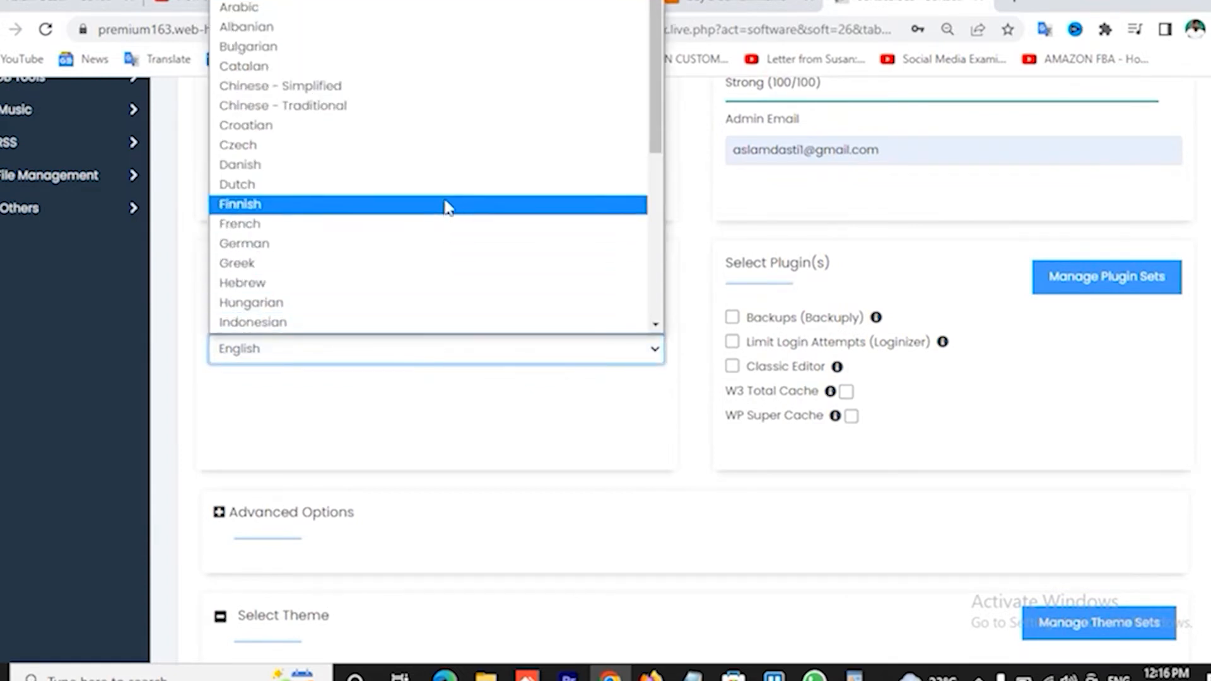
pyautogui.scroll(-6, 444, 206)
pyautogui.scroll(6, 443, 206)
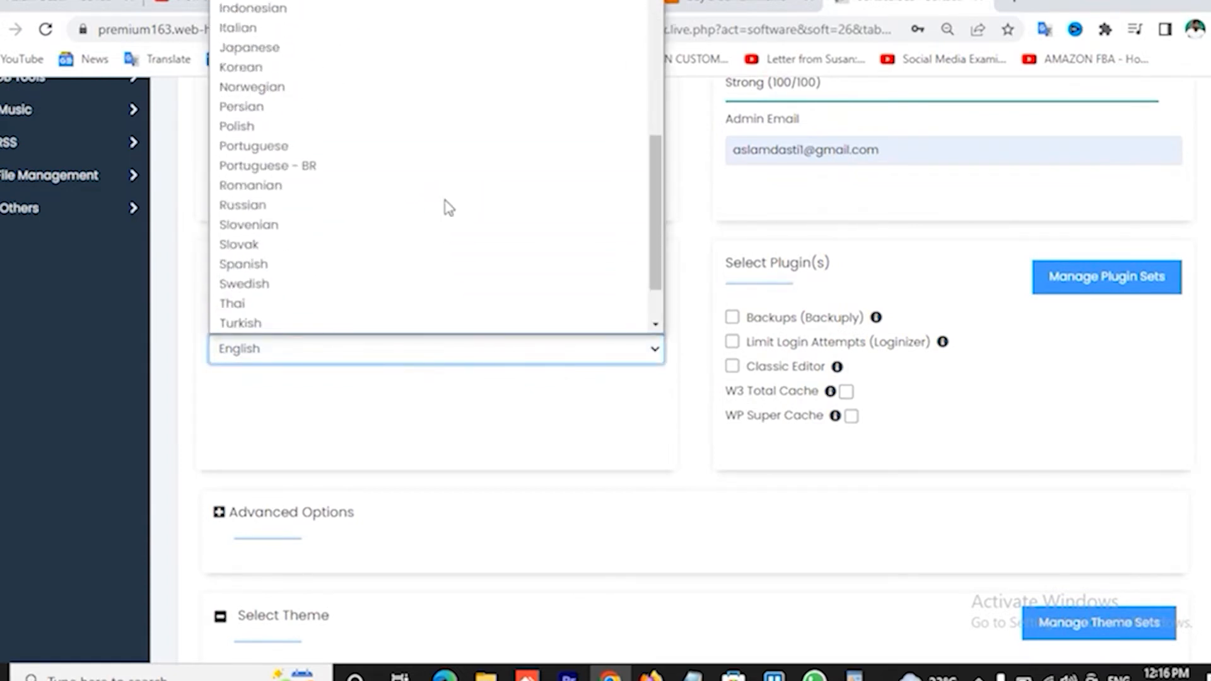
pyautogui.scroll(-6, 395, 289)
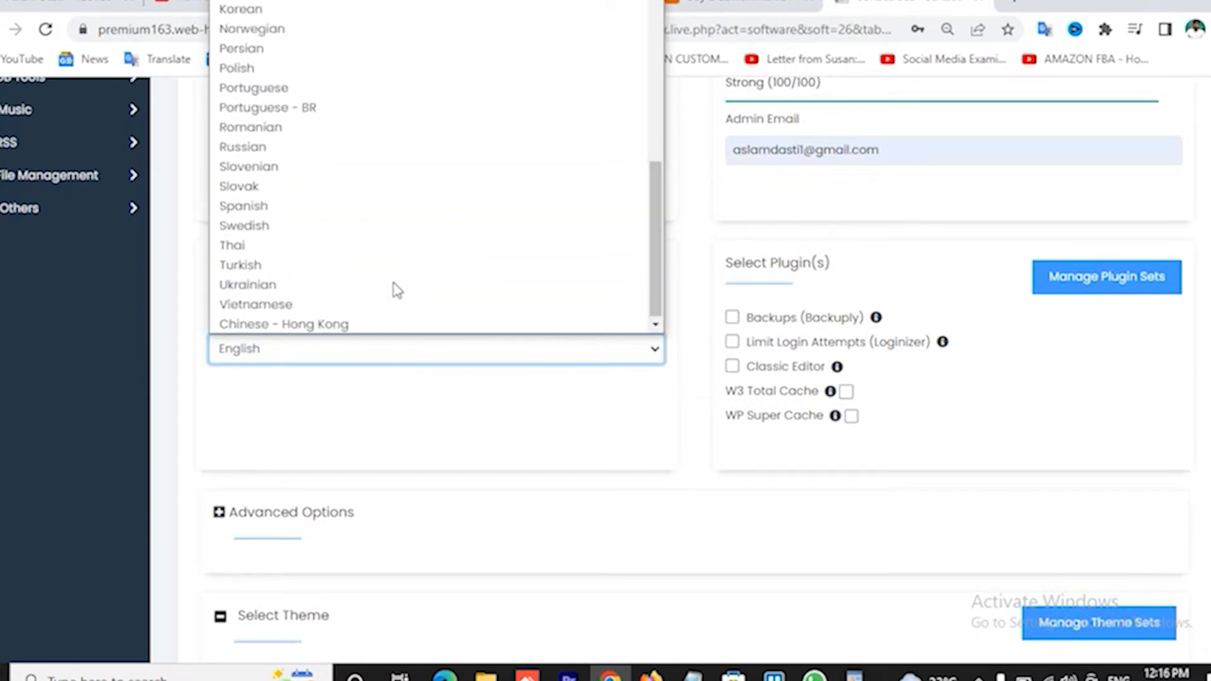
pyautogui.click(194, 319)
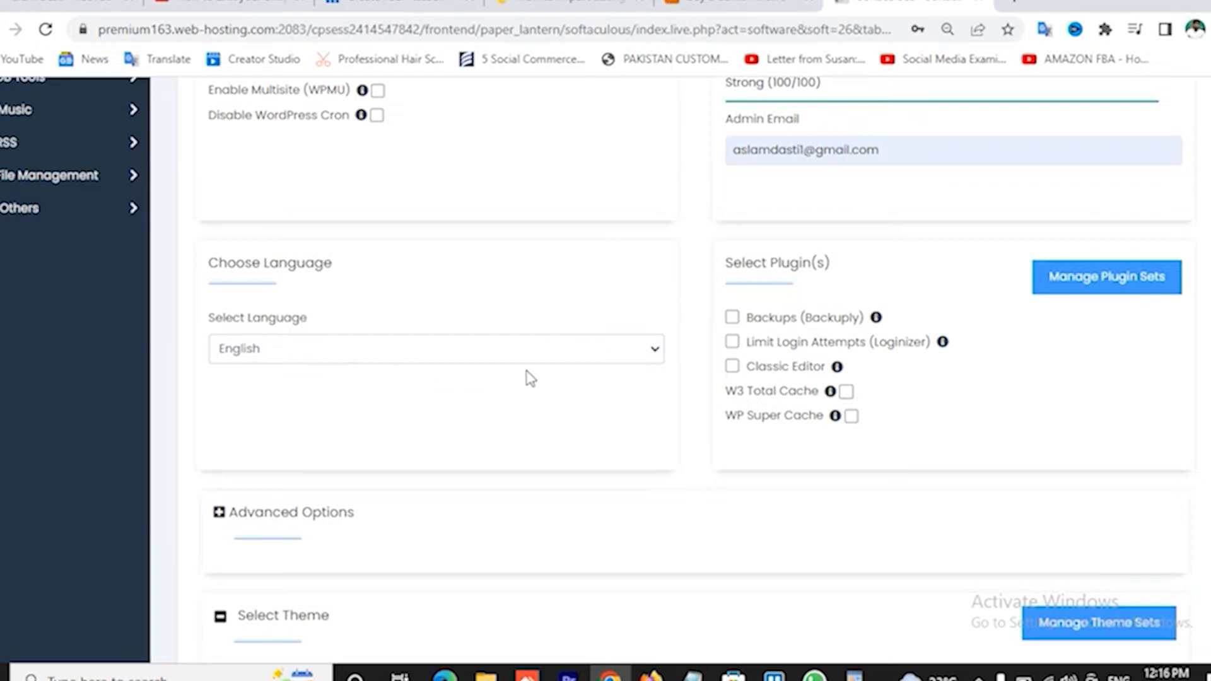
# Step: Review the theme choices and the rest of the form, then install WordPress without selecting a theme
pyautogui.scroll(-3, 527, 378)
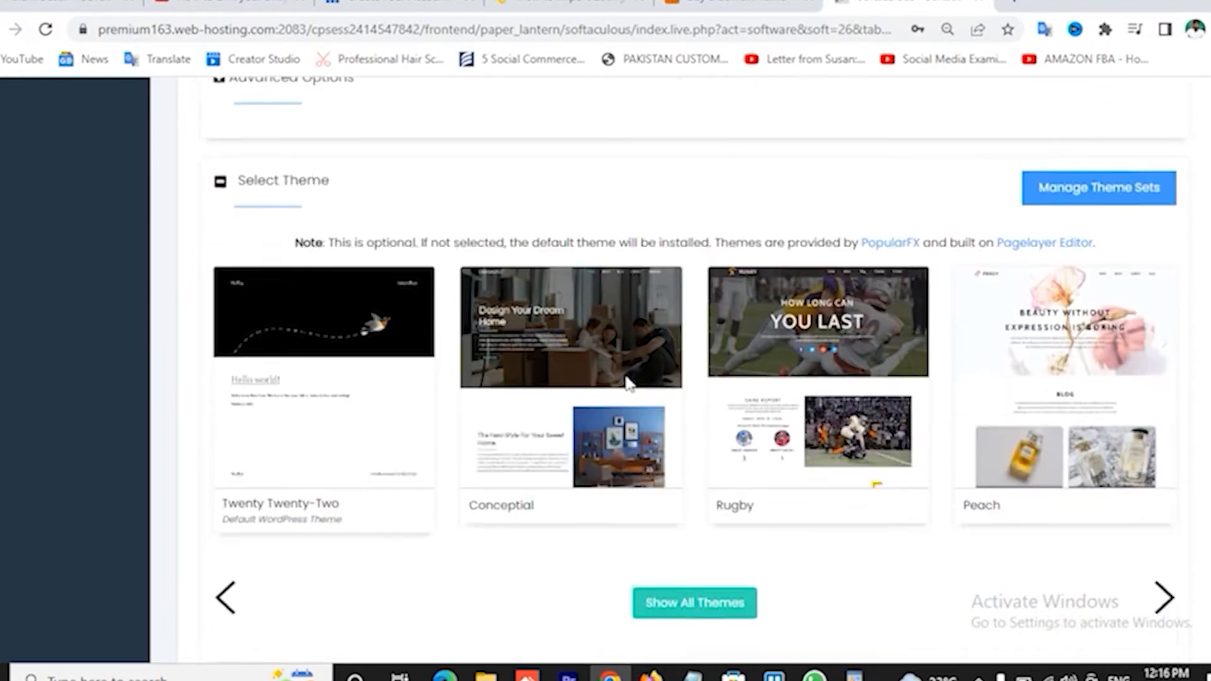
pyautogui.scroll(-6, 630, 385)
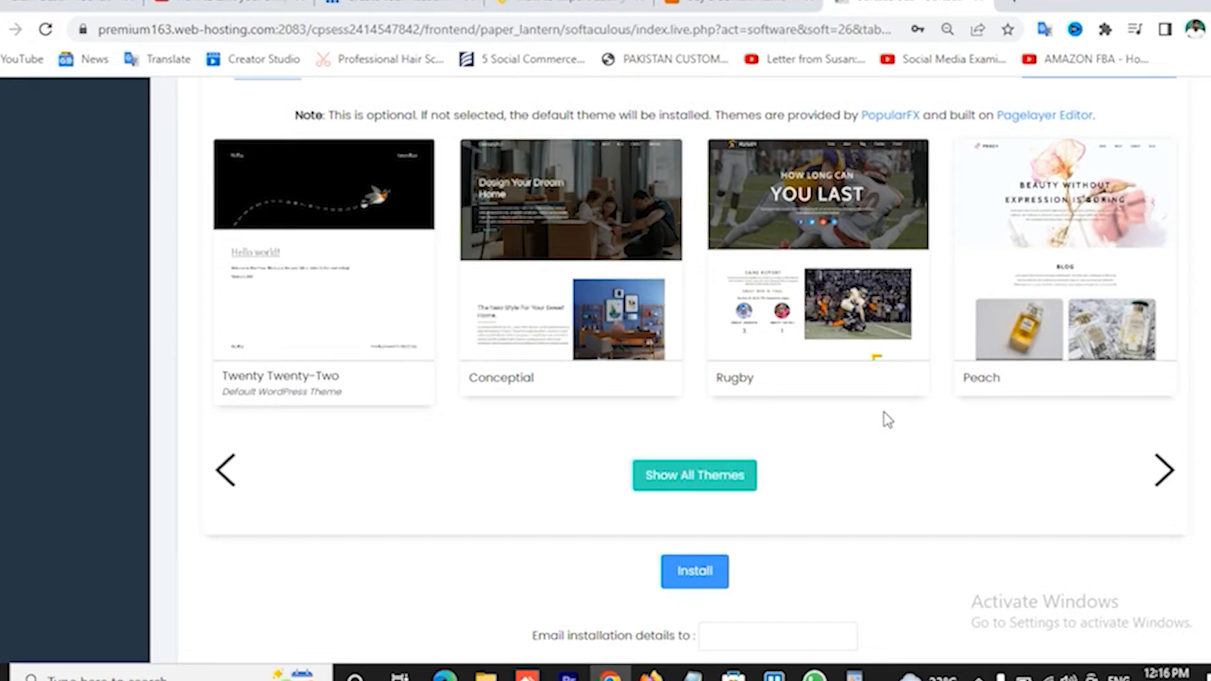
pyautogui.scroll(15, 888, 419)
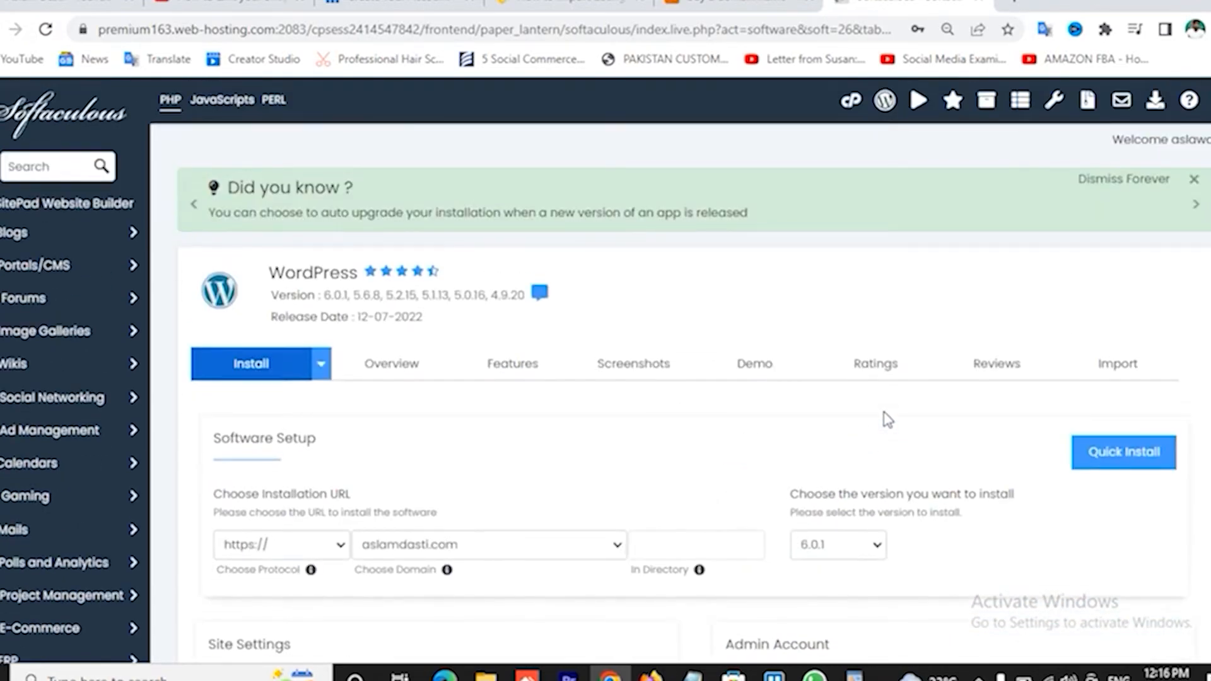
pyautogui.scroll(-15, 887, 420)
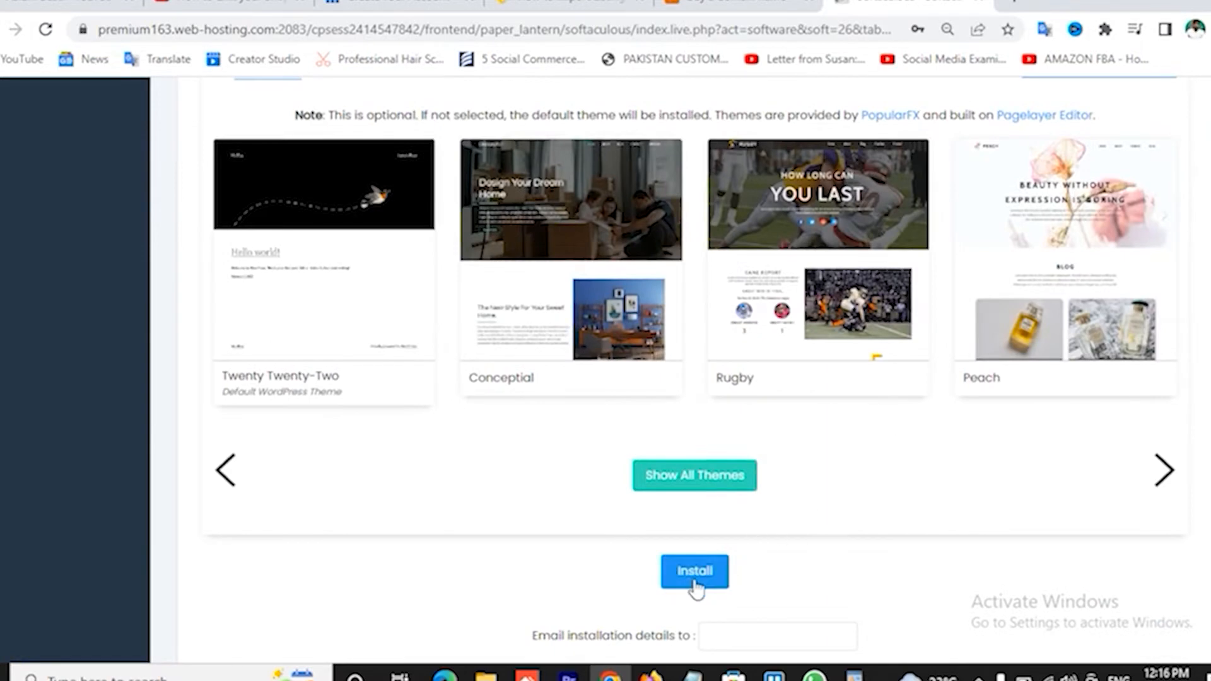
pyautogui.click(695, 579)
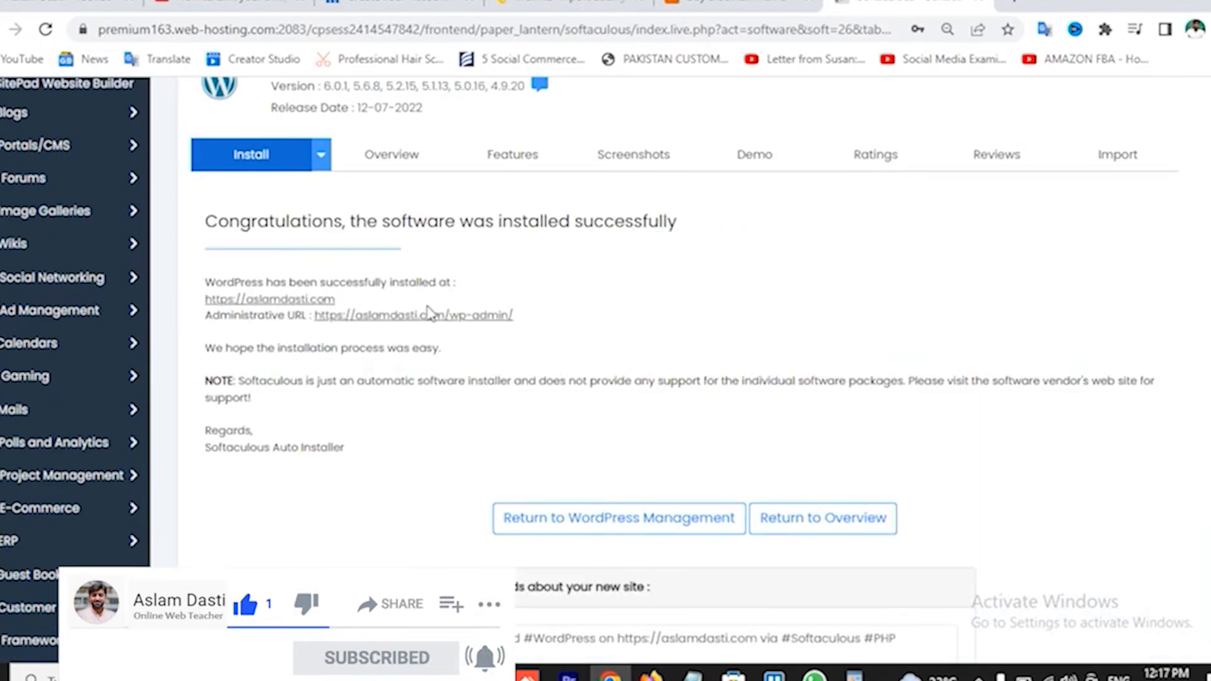
# Step: Open the newly installed site from its link, return to the installer page and open the site's wp-admin address
pyautogui.click(290, 300)
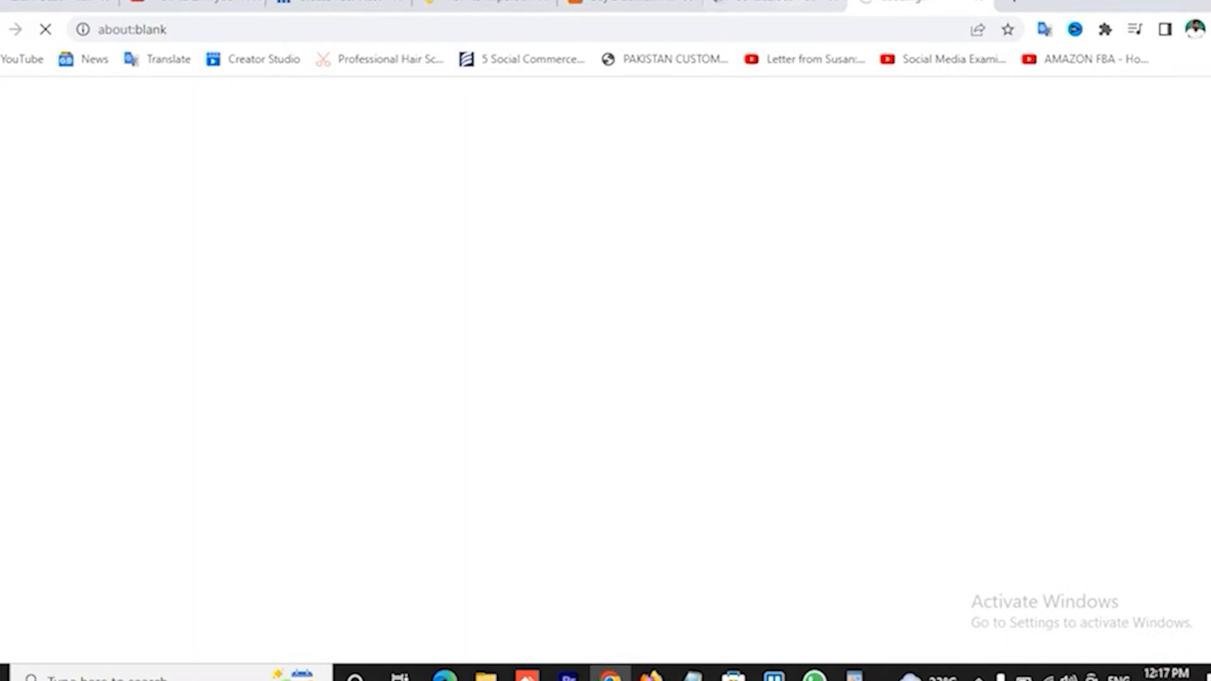
pyautogui.hotkey('ctrl', 'shift', 'Tab')
pyautogui.click(434, 316)
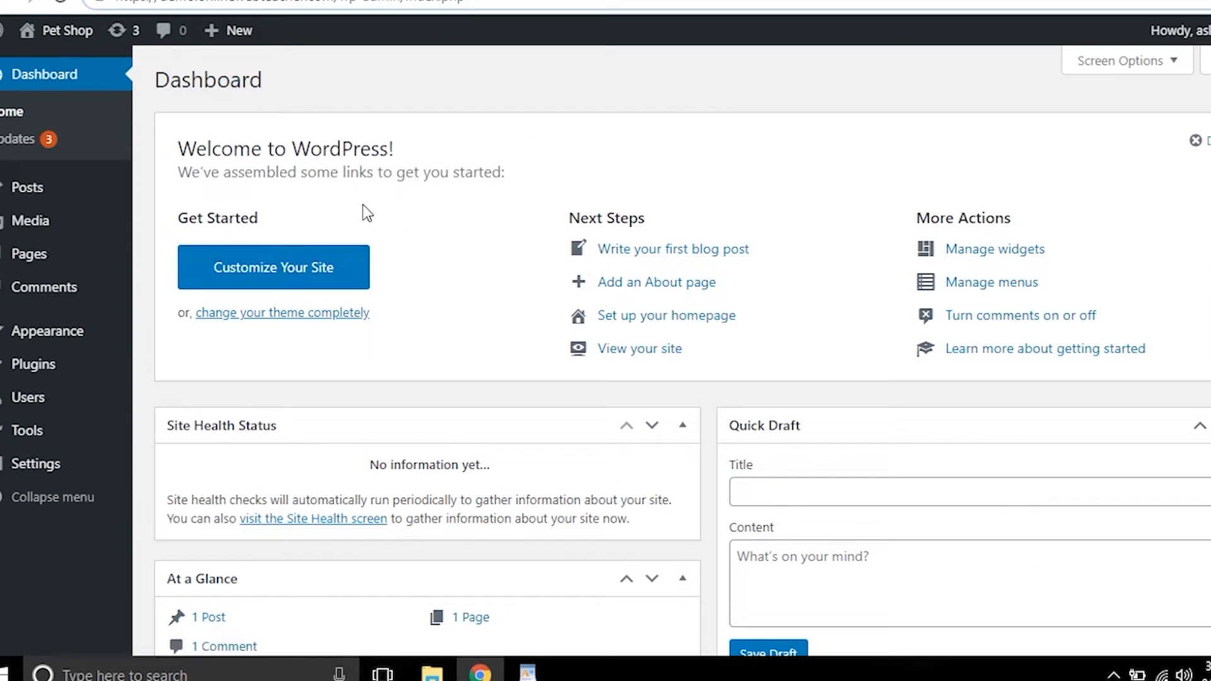
# Step: Open the theme customizer from the WordPress dashboard and change the site title to Dog Grooming
pyautogui.moveTo(70, 337)
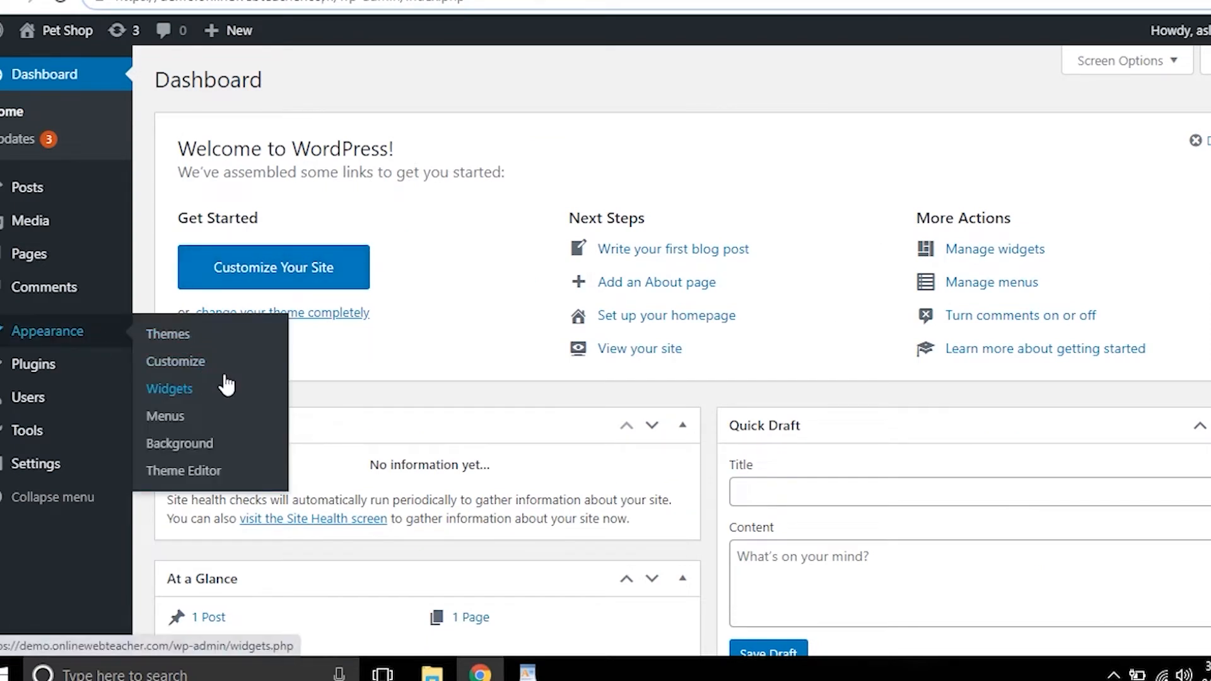
pyautogui.click(179, 365)
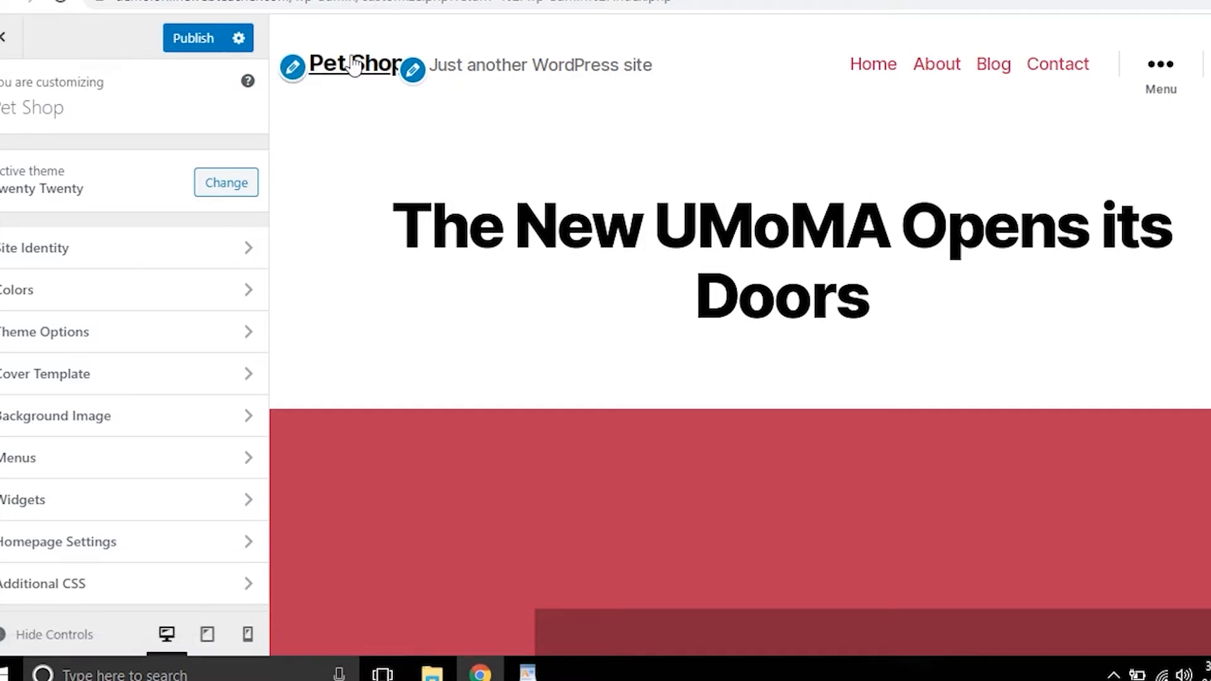
pyautogui.click(292, 69)
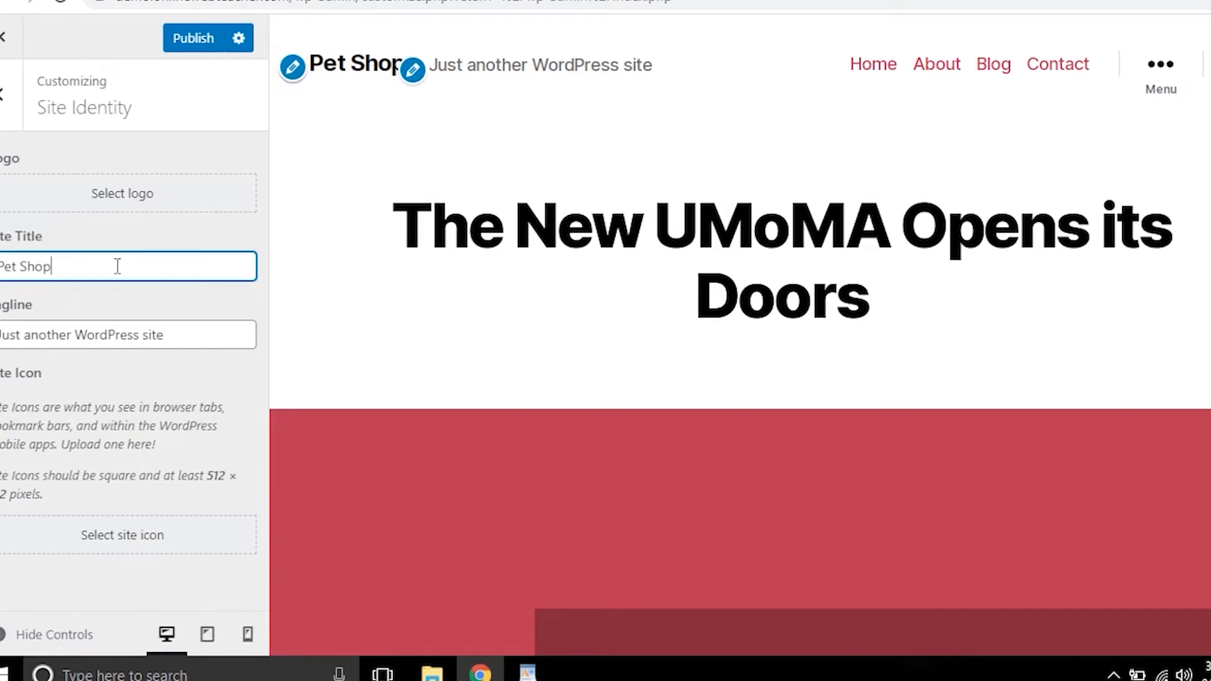
pyautogui.press('BackSpace')
pyautogui.press('BackSpace')
pyautogui.press('BackSpace')
pyautogui.press('BackSpace')
pyautogui.press('BackSpace')
pyautogui.press('BackSpace')
pyautogui.press('BackSpace')
pyautogui.press('BackSpace')
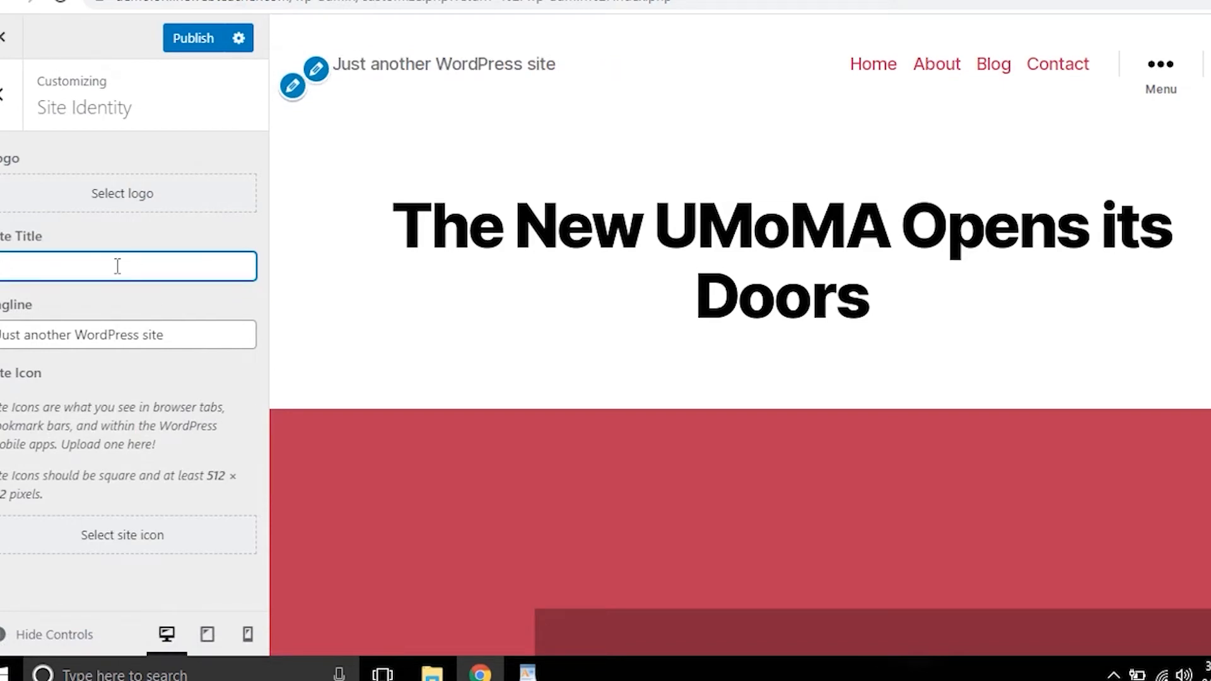
pyautogui.write('Dog Grooming')
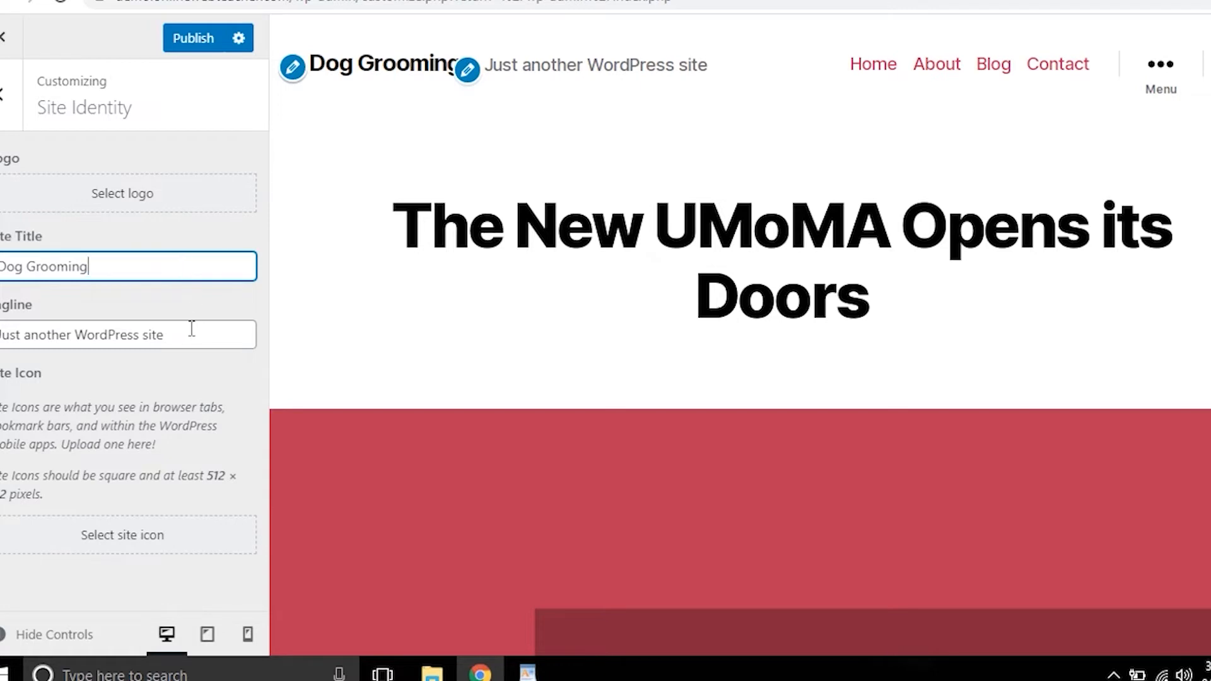
# Step: Replace the site tagline with "Best Dog Grooming Product Reviews and Buying Guide"
pyautogui.click(170, 335)
pyautogui.moveTo(1, 335); pyautogui.dragTo(206, 339)
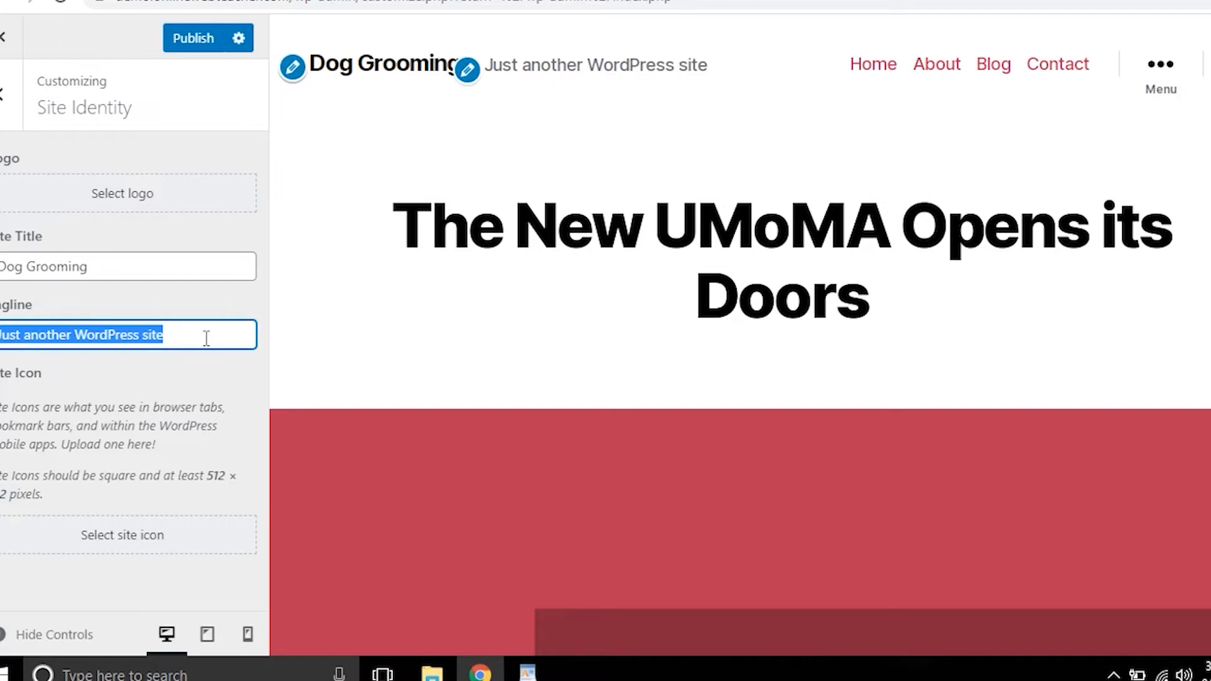
pyautogui.press('BackSpace')
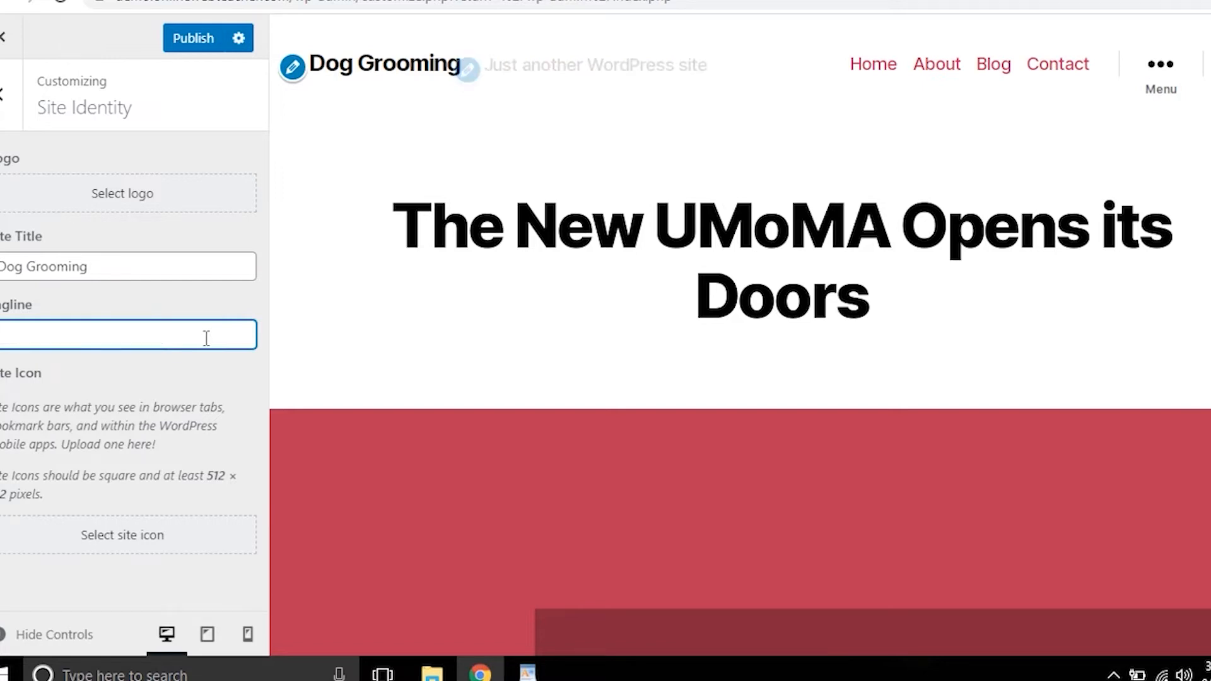
pyautogui.tripleClick(101, 267)
pyautogui.click(44, 267)
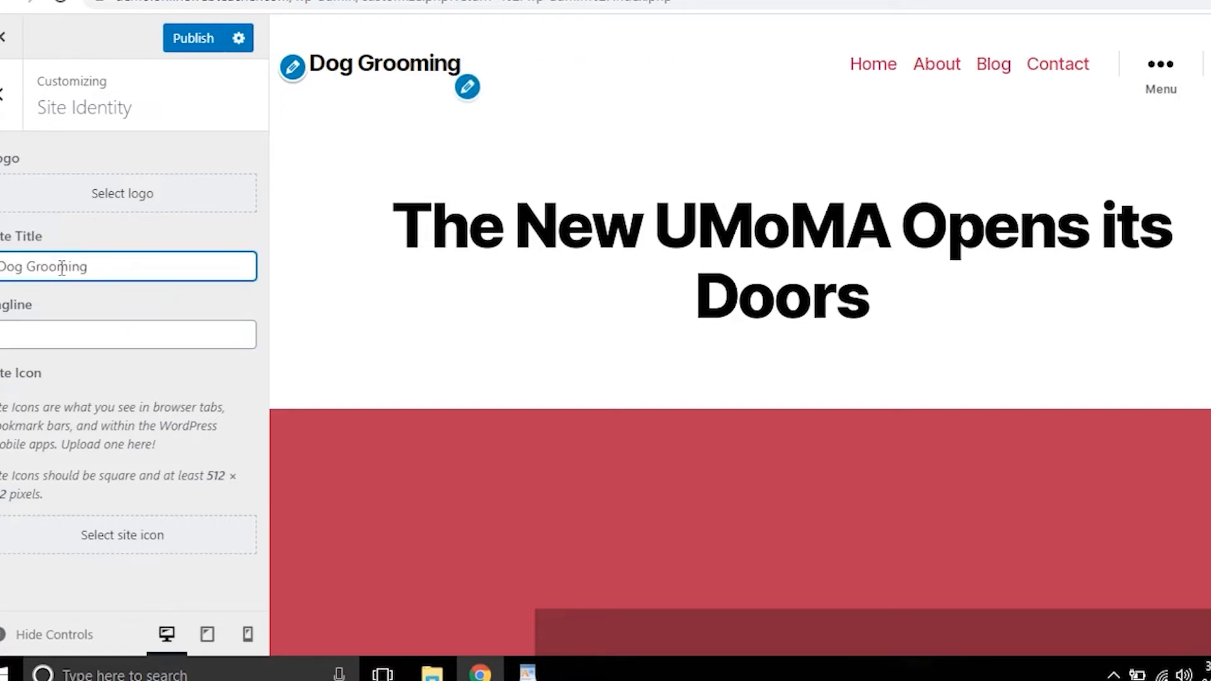
pyautogui.click(27, 327)
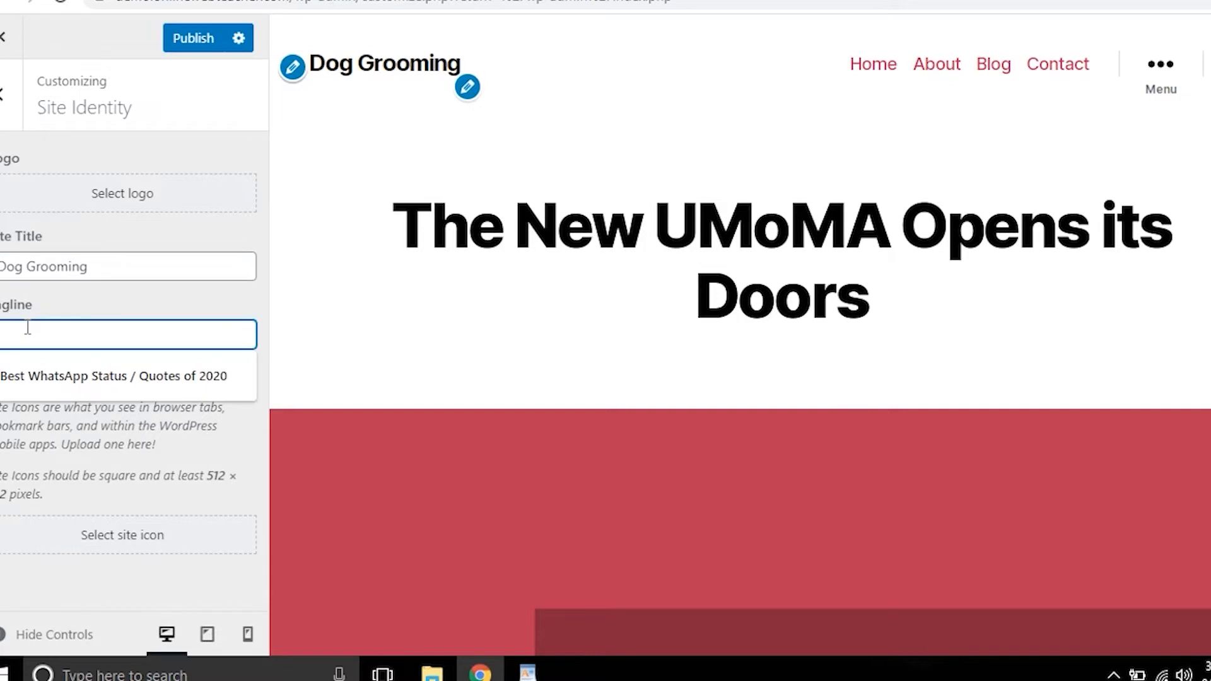
pyautogui.write('Best ')
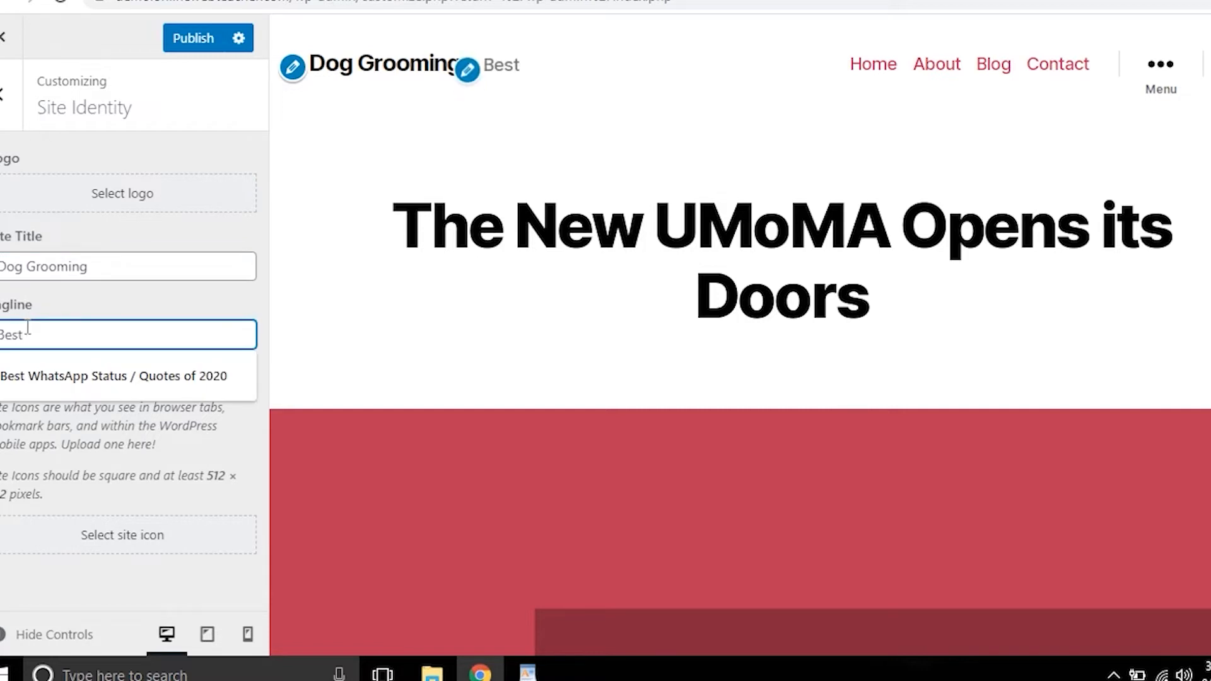
pyautogui.write('Dog Gro')
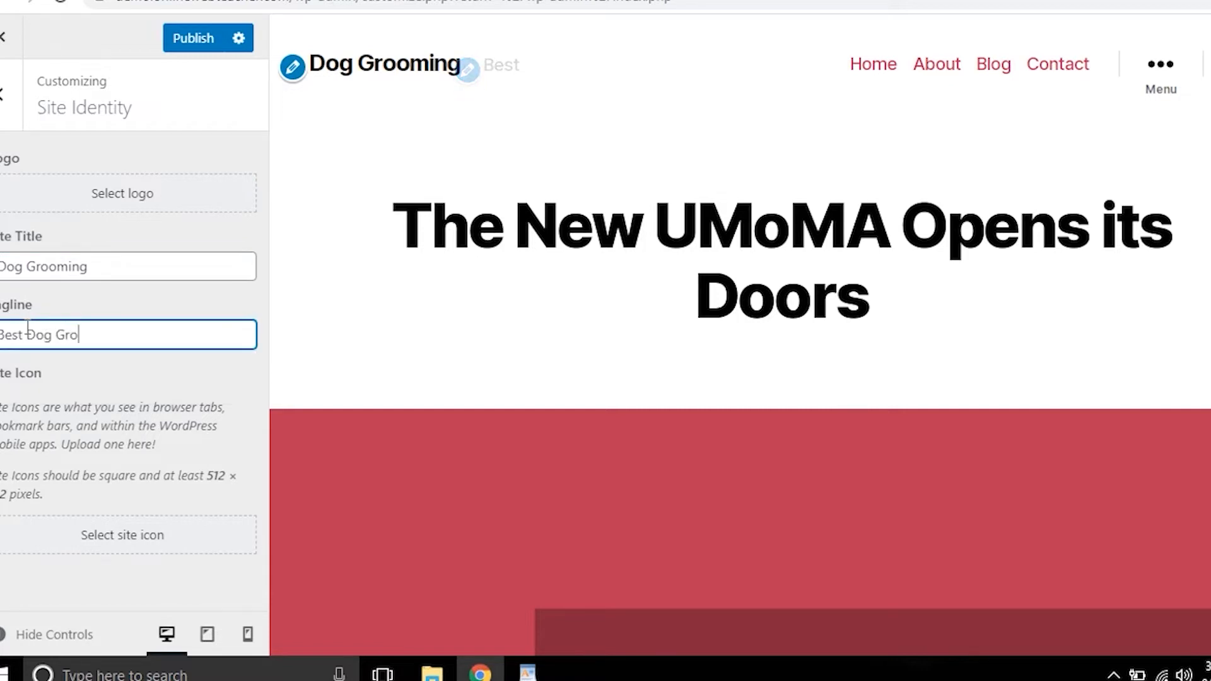
pyautogui.write('oming Product Reviews')
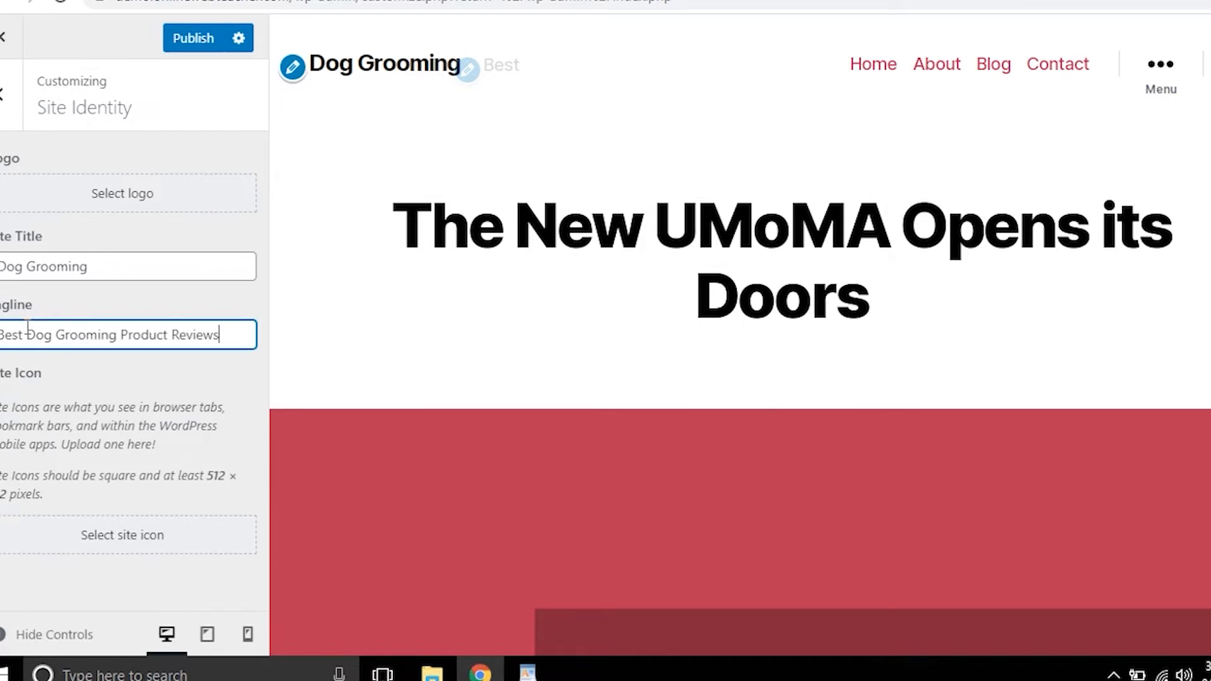
pyautogui.write(' and B')
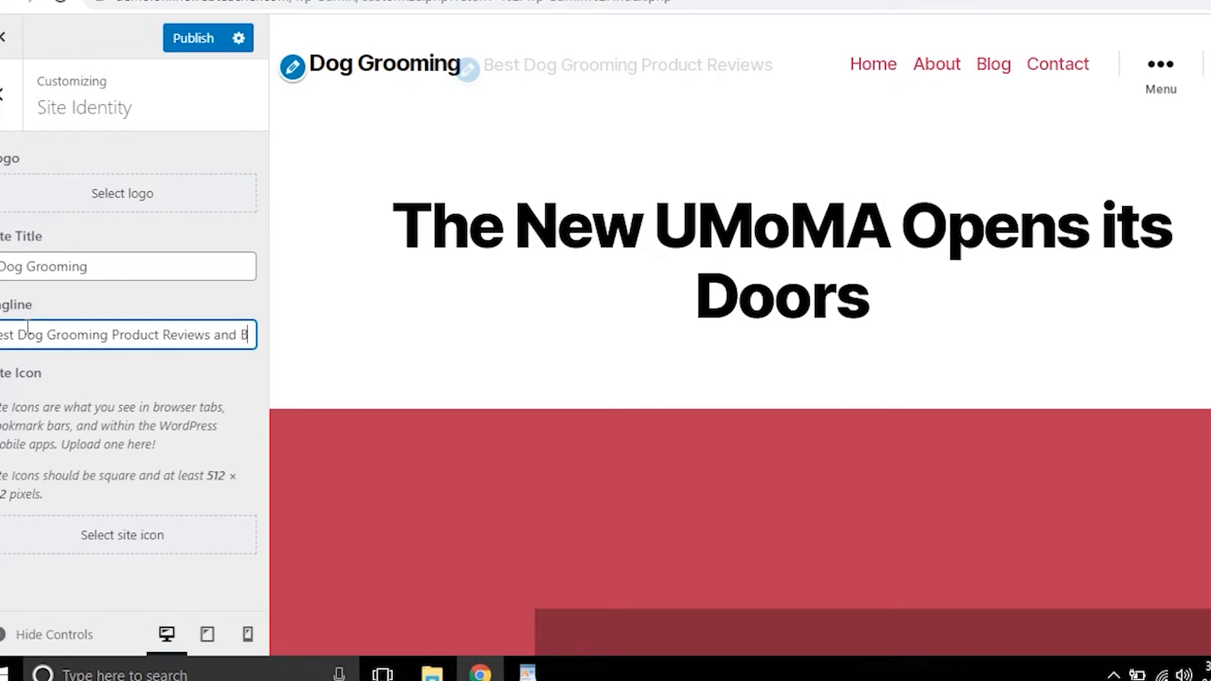
pyautogui.write('uying Guide')
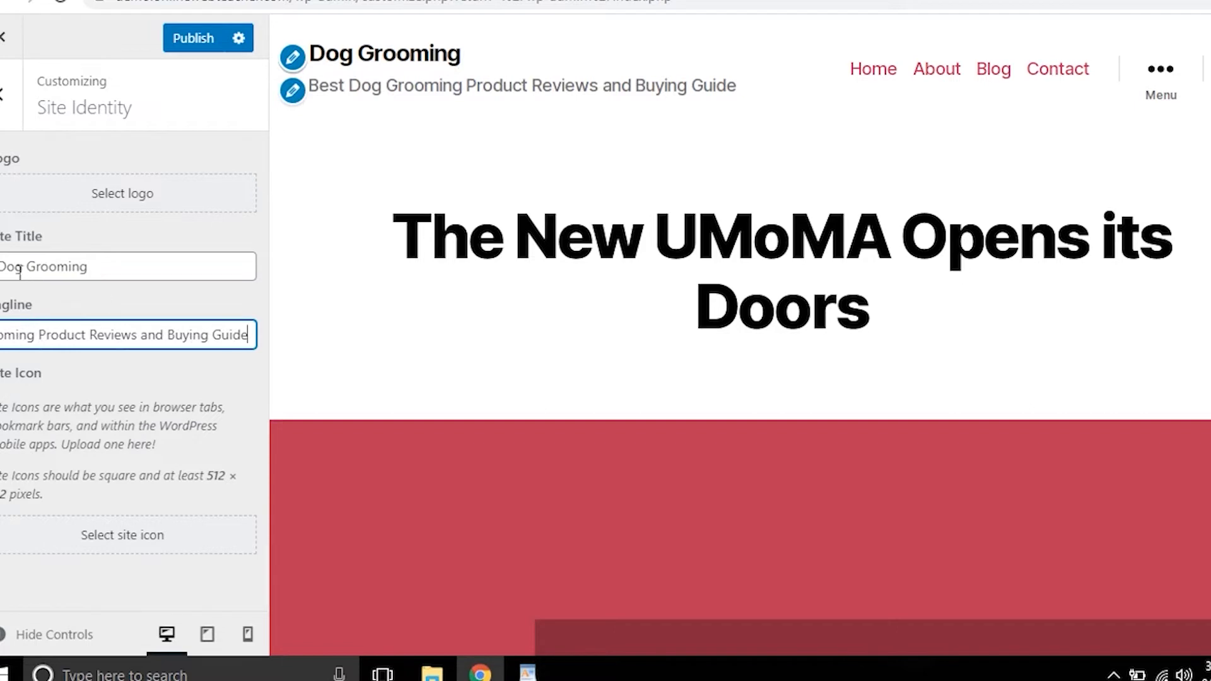
# Step: Highlight the shared keyword Dog Grooming in the site title and in the tagline
pyautogui.tripleClick(89, 265)
pyautogui.click(57, 266)
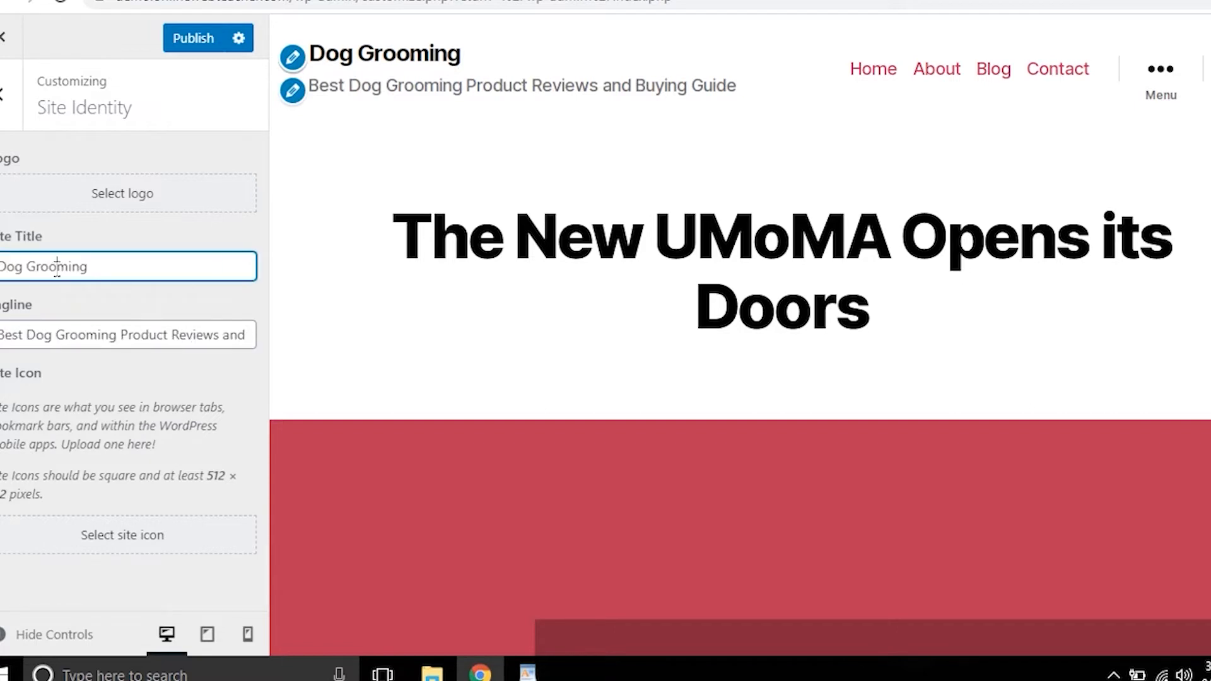
pyautogui.moveTo(1, 265); pyautogui.dragTo(93, 265)
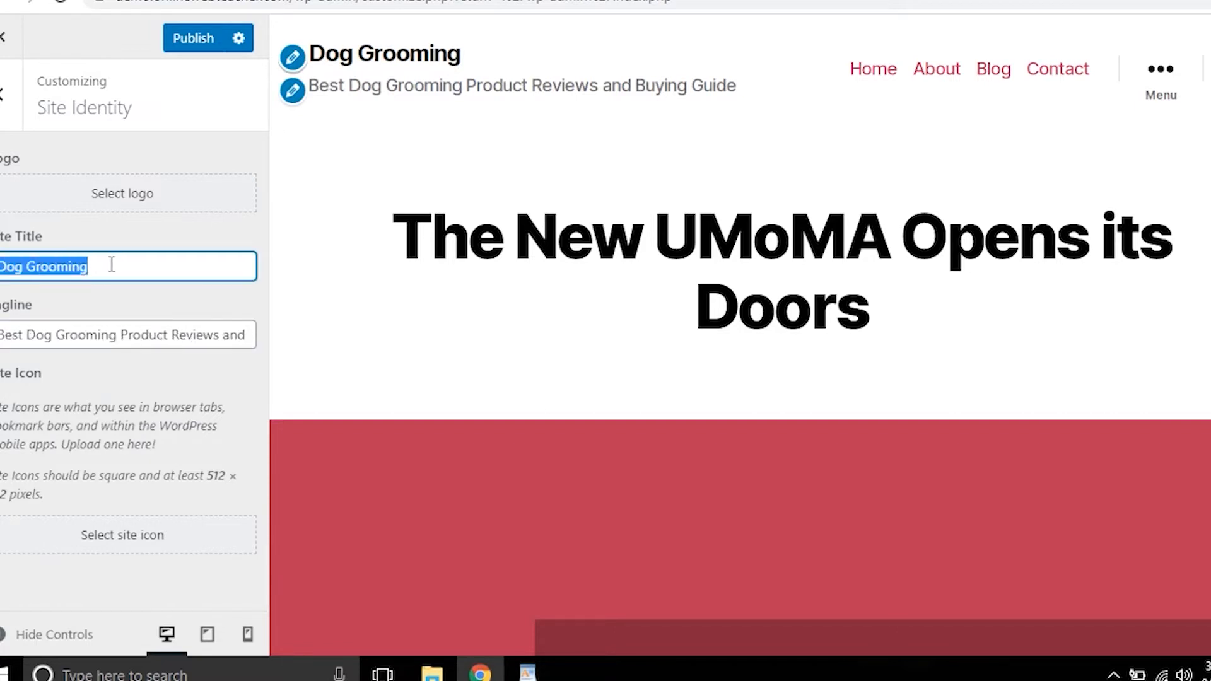
pyautogui.click(91, 265)
pyautogui.moveTo(27, 335); pyautogui.dragTo(118, 333)
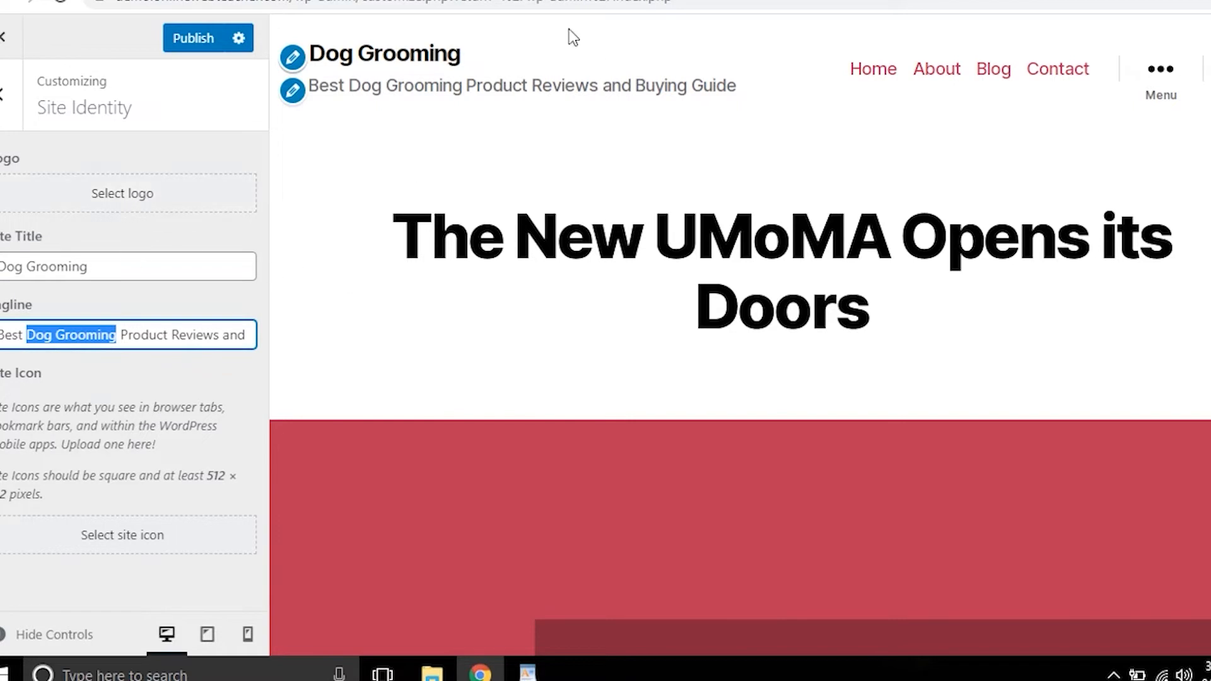
# Step: Open a new browser tab
pyautogui.hotkey('ctrl', 't')
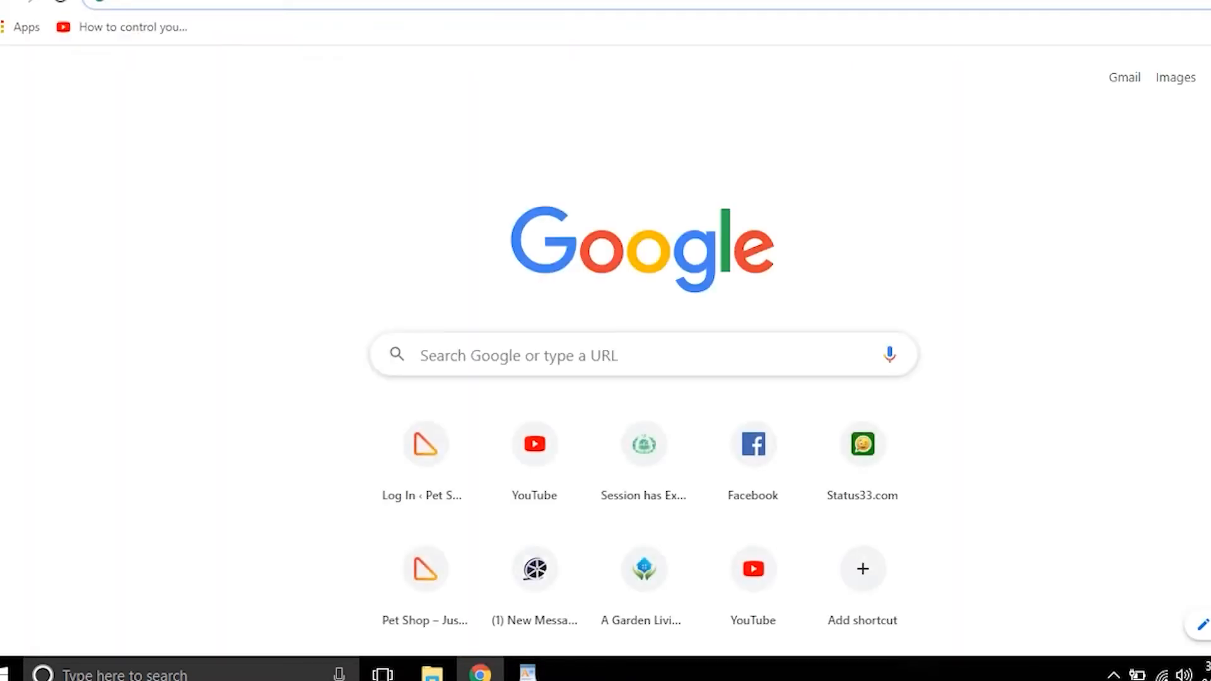
pyautogui.write('Ma')
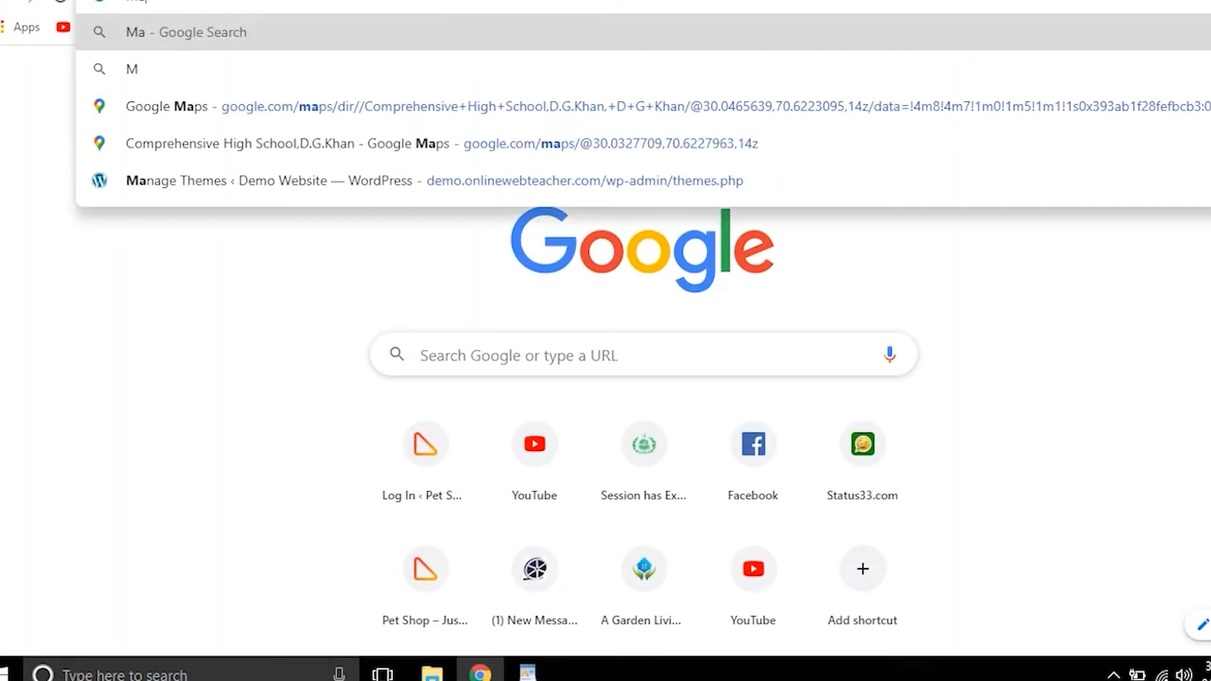
pyautogui.write('ker')
pyautogui.press('BackSpace')
pyautogui.press('BackSpace')
pyautogui.press('BackSpace')
pyautogui.press('BackSpace')
pyautogui.press('BackSpace')
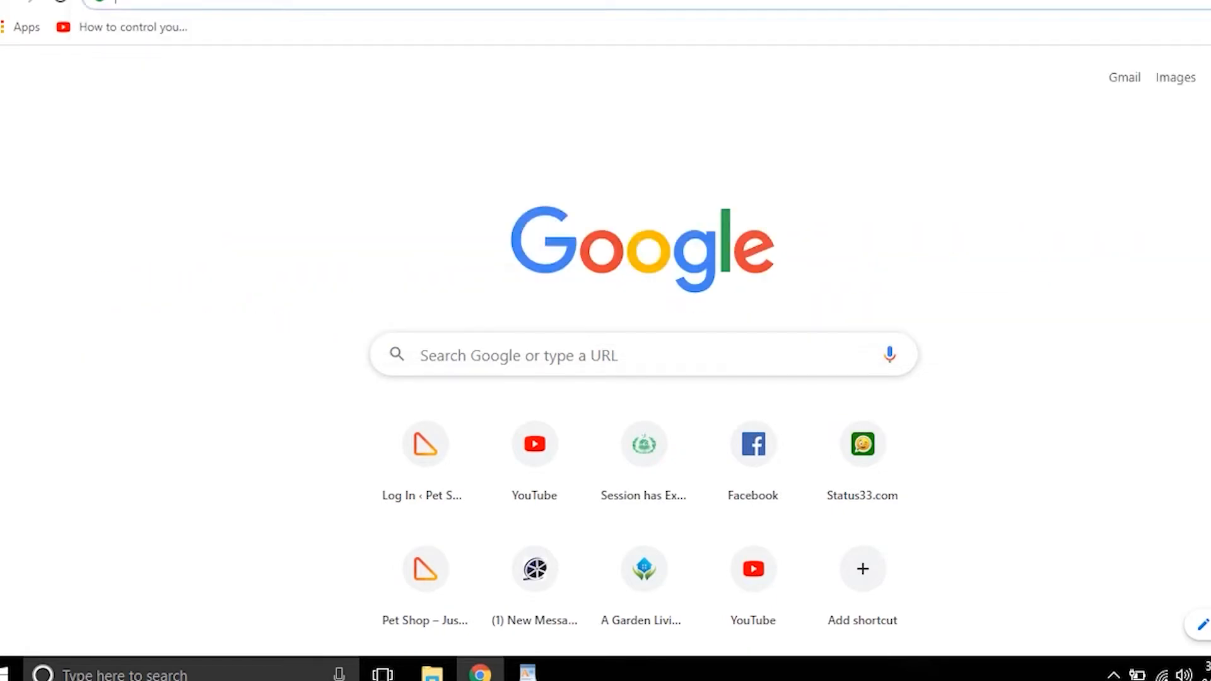
# Step: Look up the logo maker site and load logomakr.com
pyautogui.write('logo')
pyautogui.press('Down')
pyautogui.press('Down')
pyautogui.press('Down')
pyautogui.press('Down')
pyautogui.press('Down')
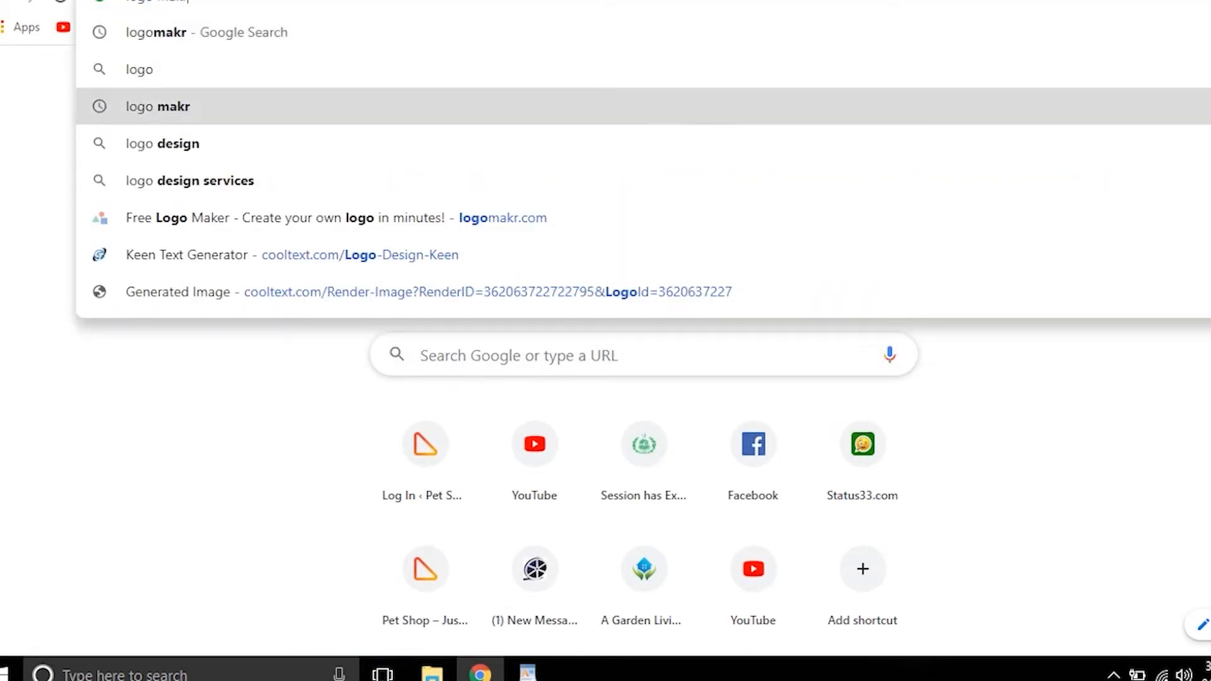
pyautogui.press('Return')
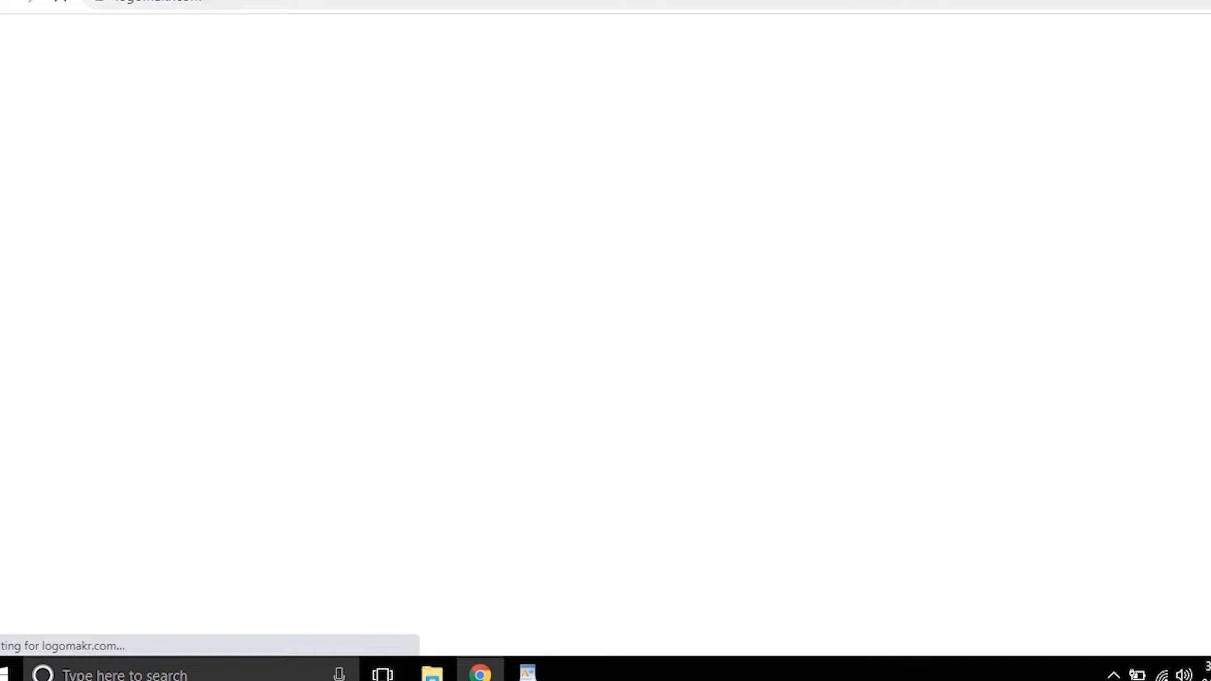
# Step: Search for cooltxt in another new browser tab and open the Cool Text Graphics Generator site
pyautogui.hotkey('ctrl', 't')
pyautogui.write('c')
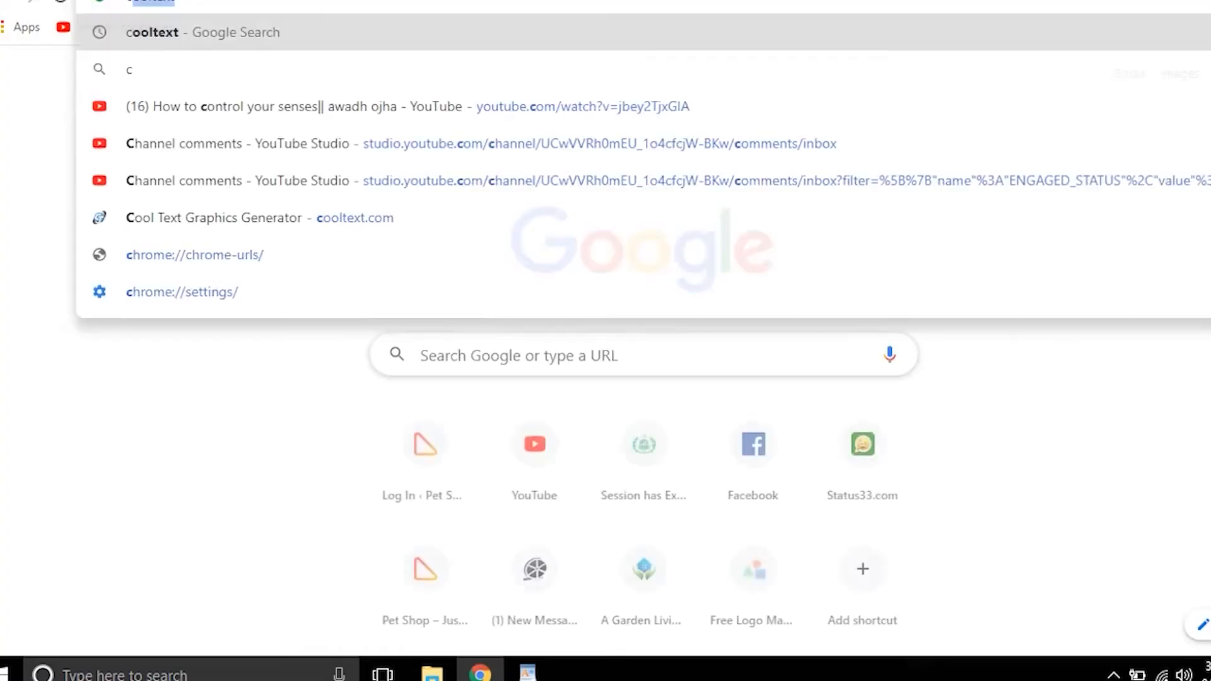
pyautogui.write('ooltxt')
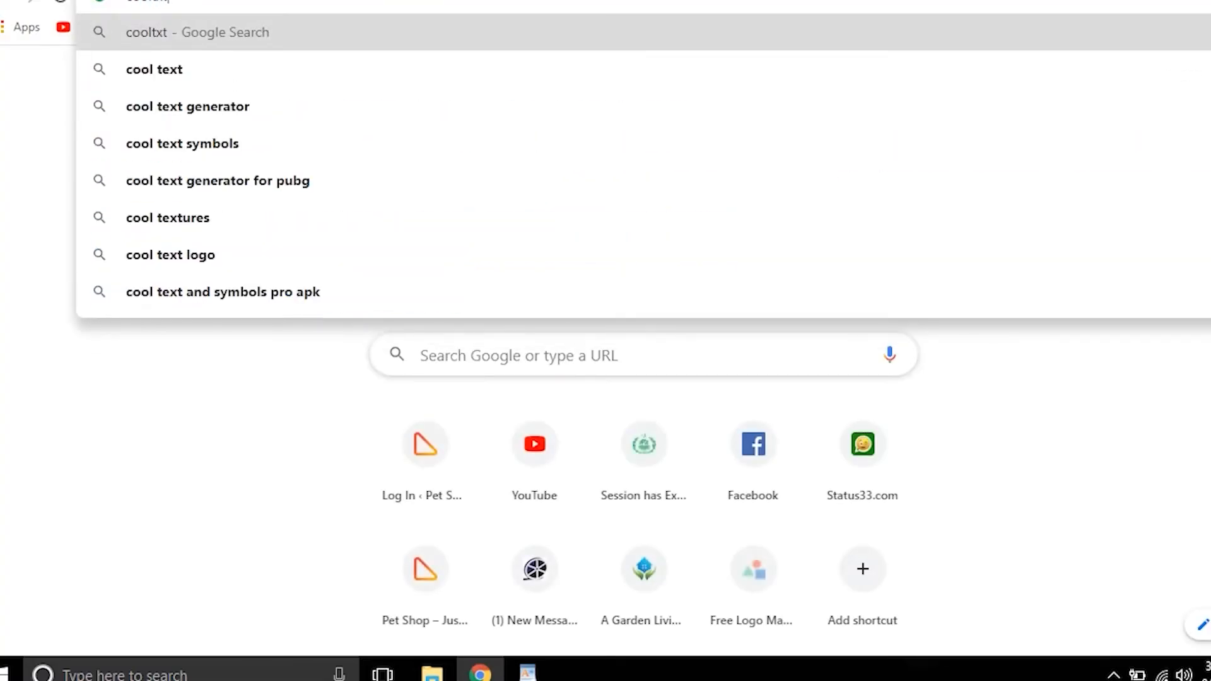
pyautogui.press('Return')
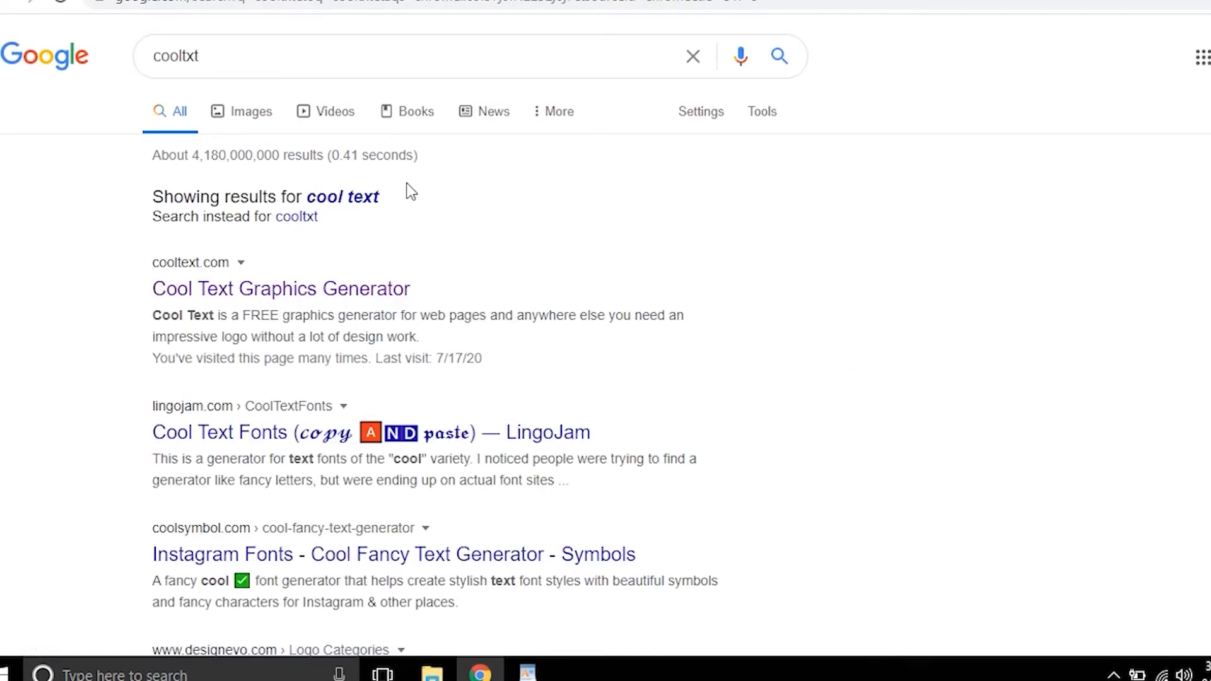
pyautogui.click(297, 290)
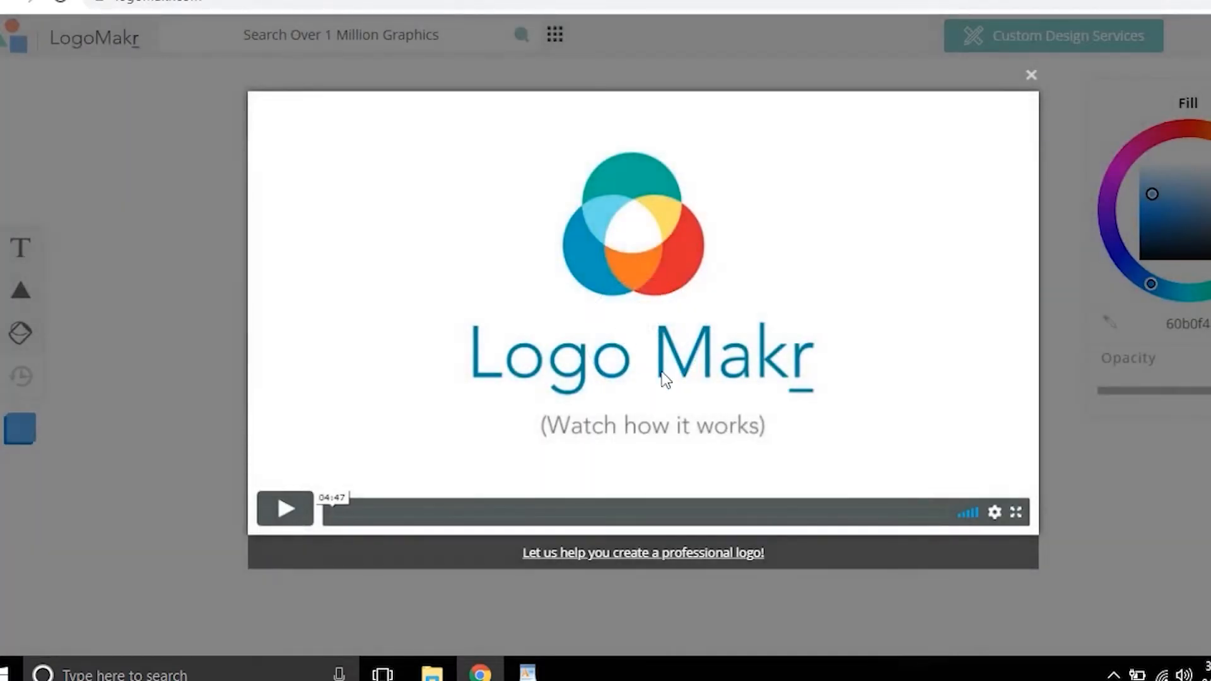
# Step: Dismiss the LogoMakr intro video and go through its introductory tips on graphics, tools and saving
pyautogui.click(1031, 74)
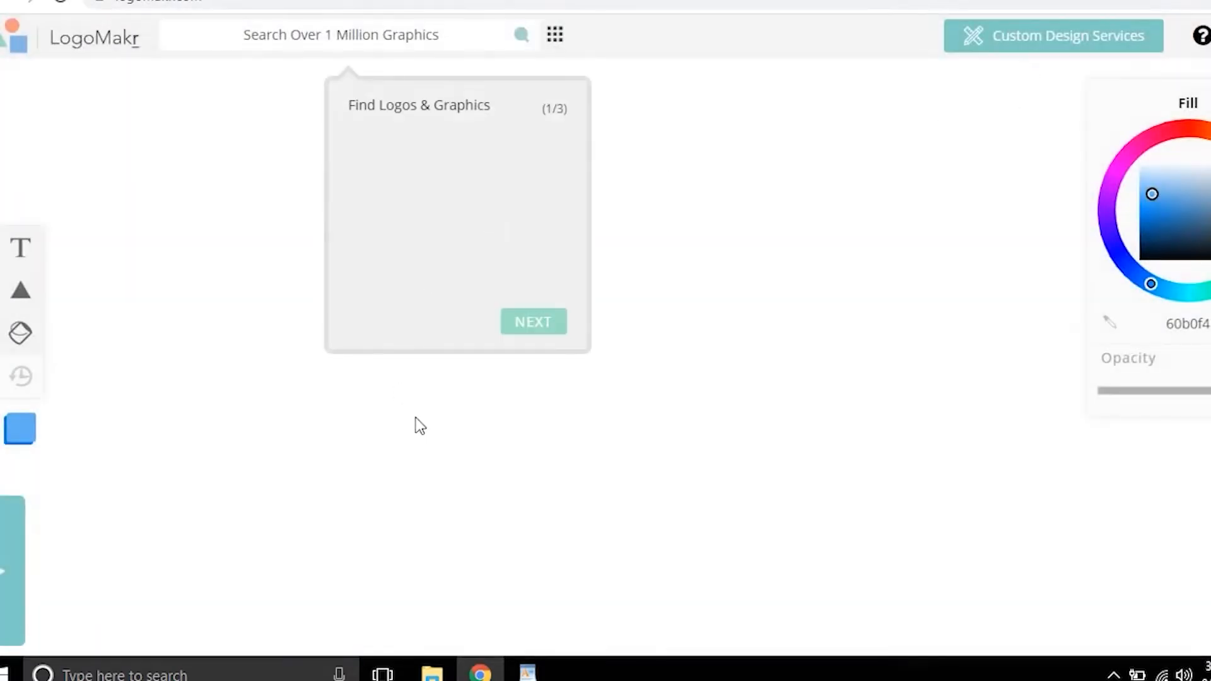
pyautogui.click(527, 326)
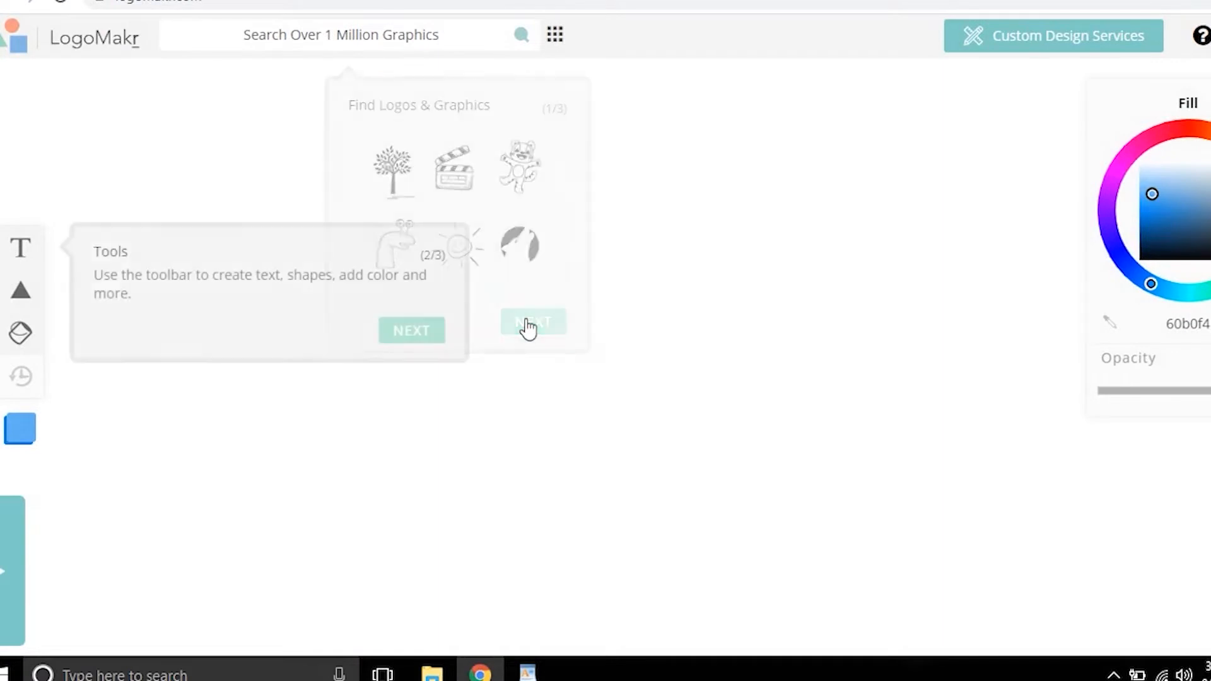
pyautogui.click(428, 341)
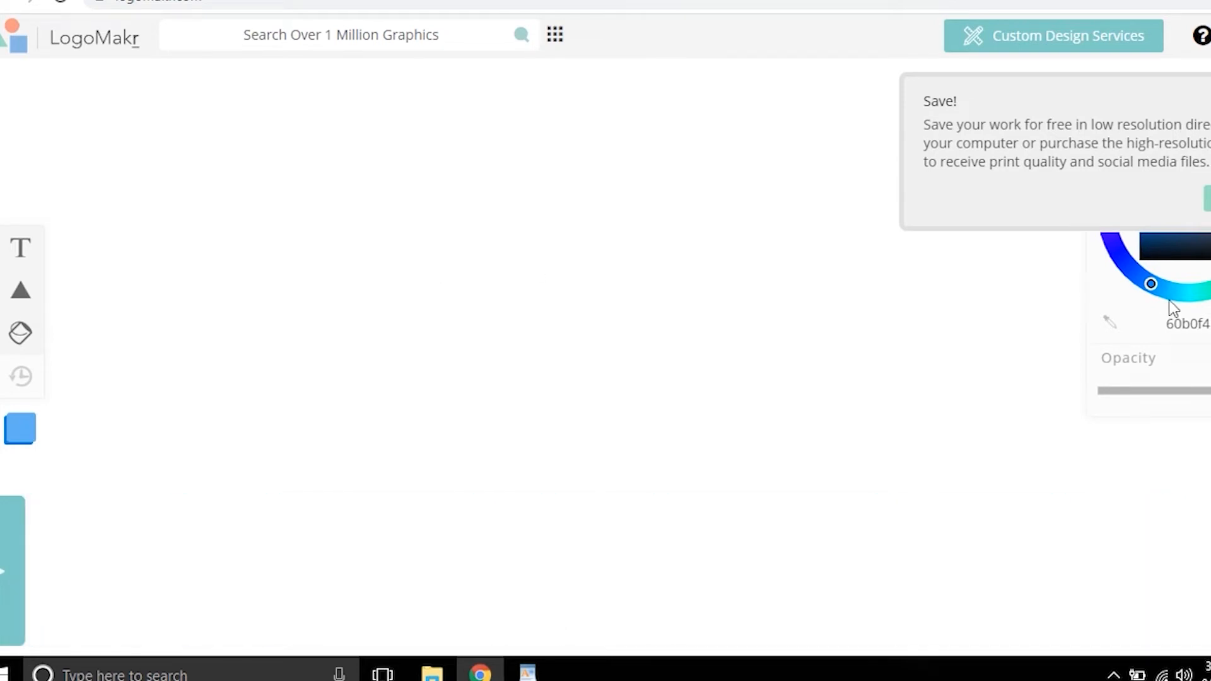
pyautogui.click(1208, 198)
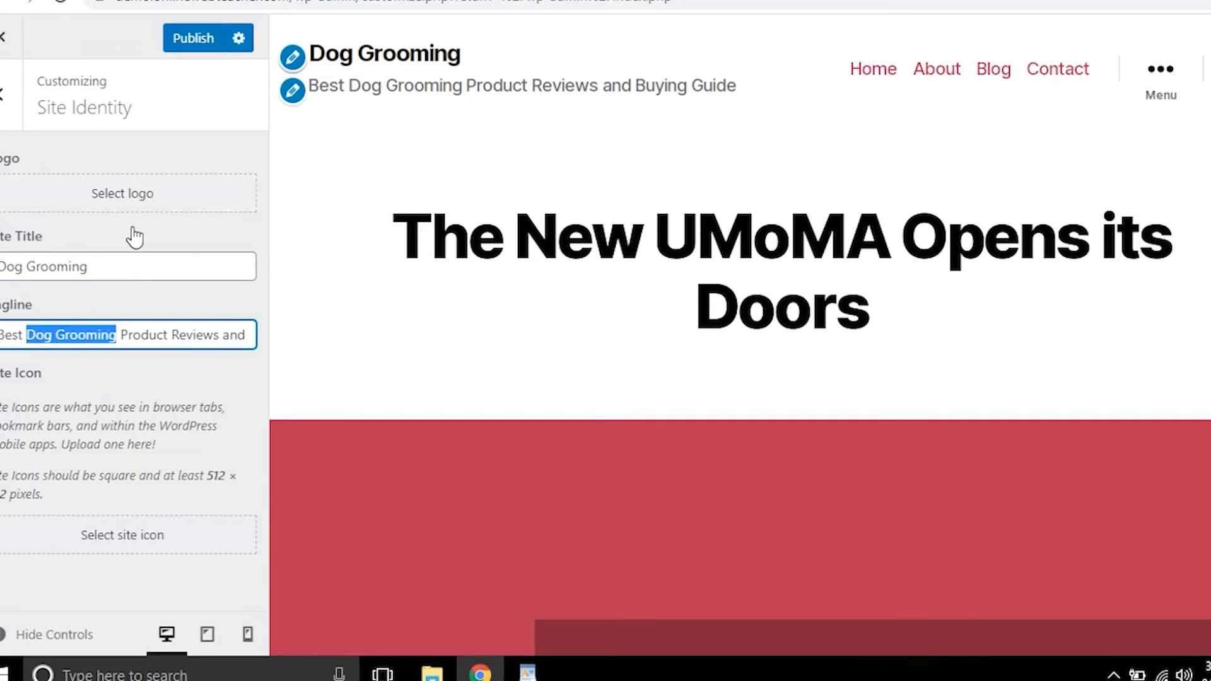
# Step: Publish the site identity changes in the WordPress customizer and return to the dashboard
pyautogui.click(194, 43)
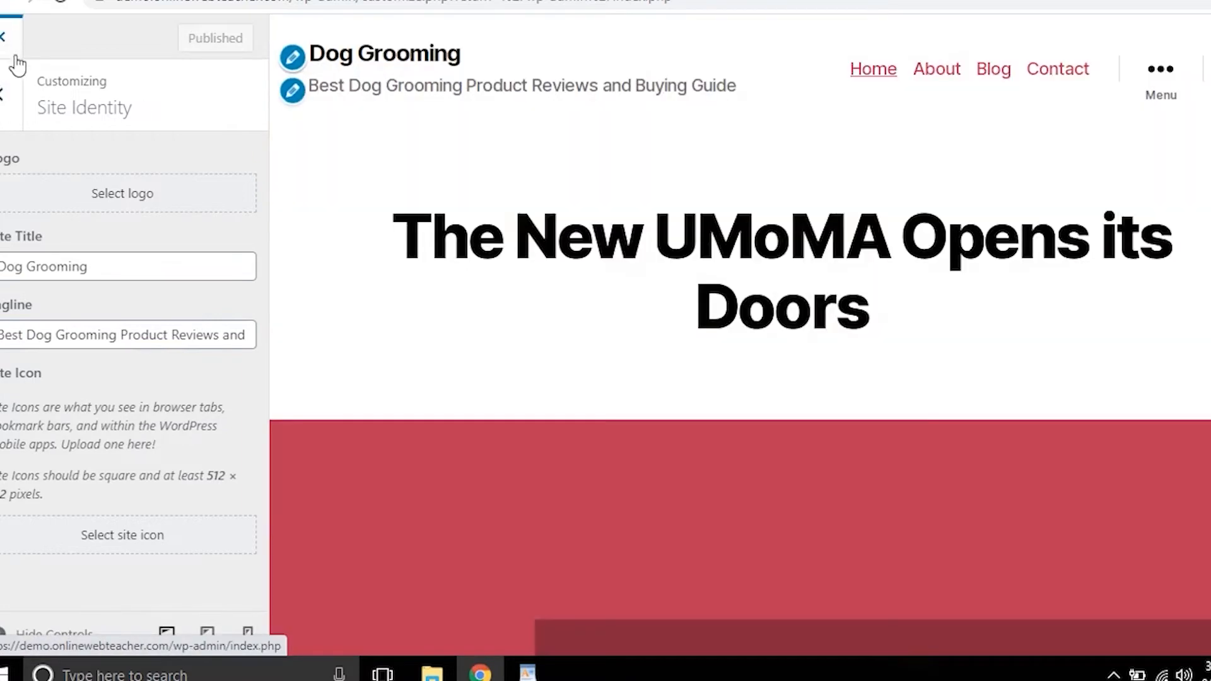
pyautogui.click(16, 58)
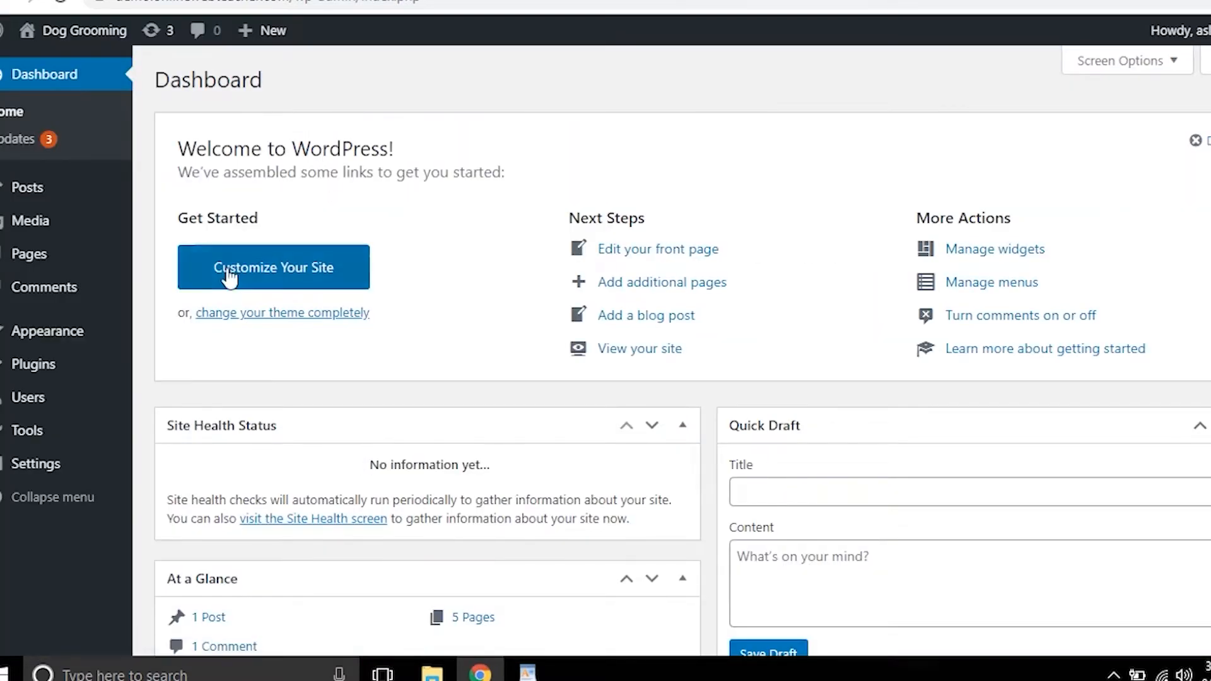
# Step: Install the GeneratePress theme by uploading generatepress.zip and activate it
pyautogui.moveTo(48, 339)
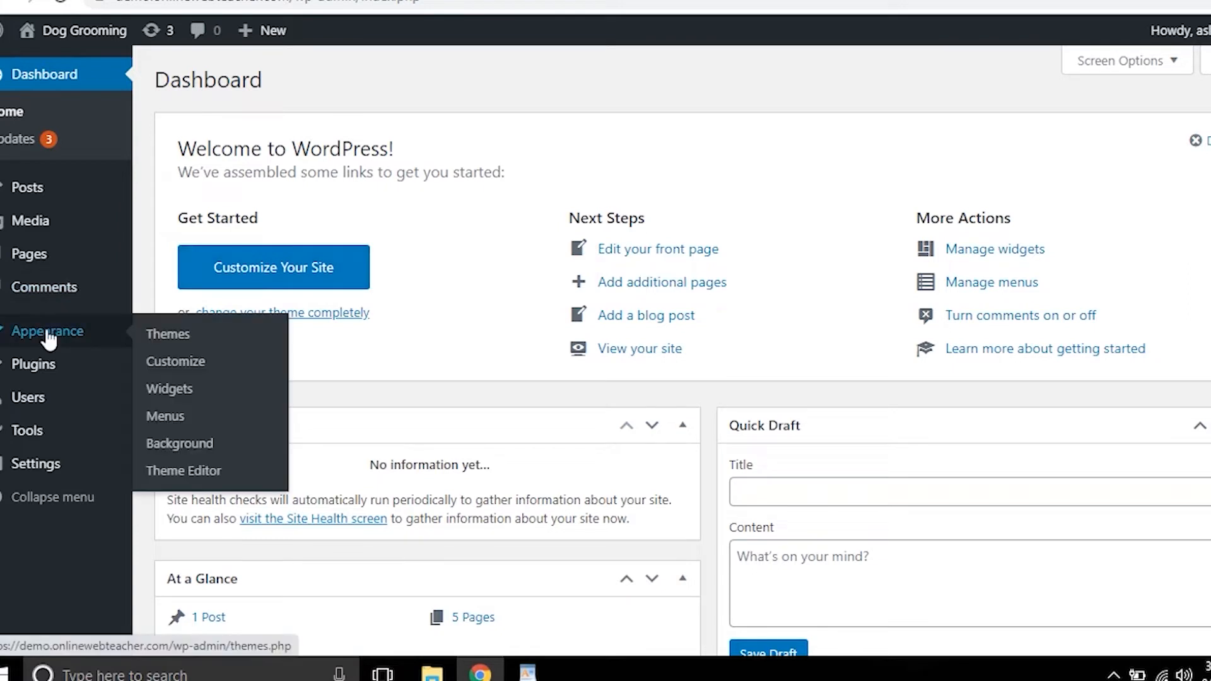
pyautogui.click(169, 335)
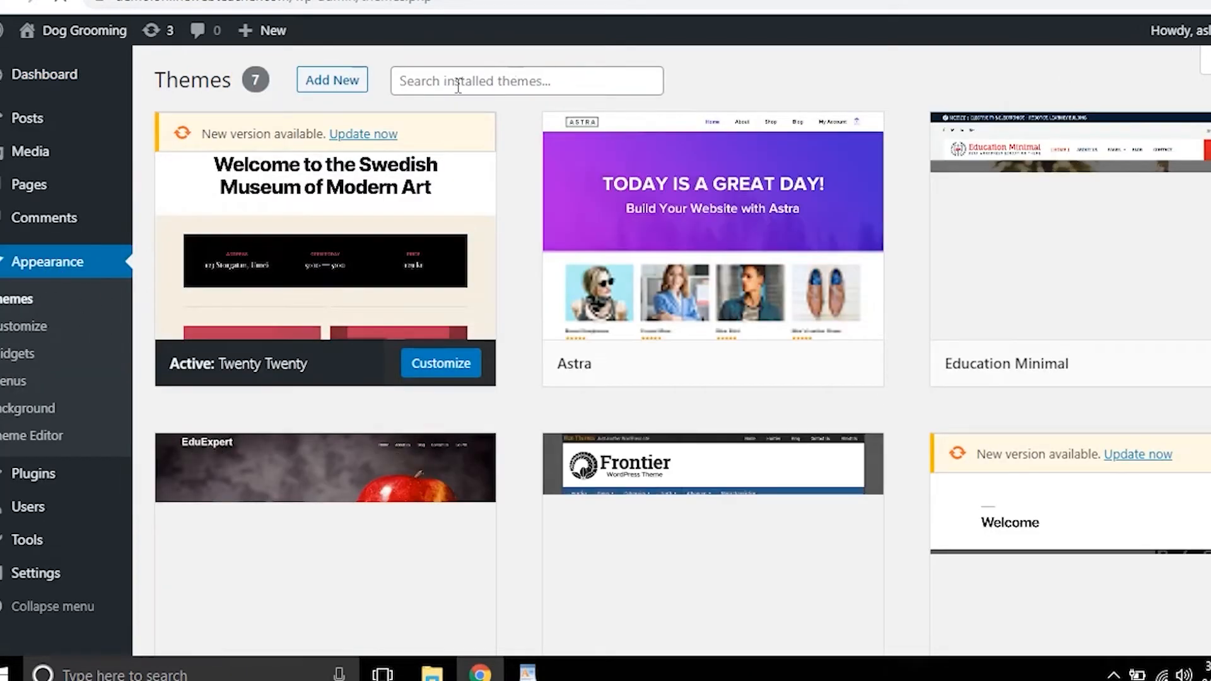
pyautogui.click(344, 87)
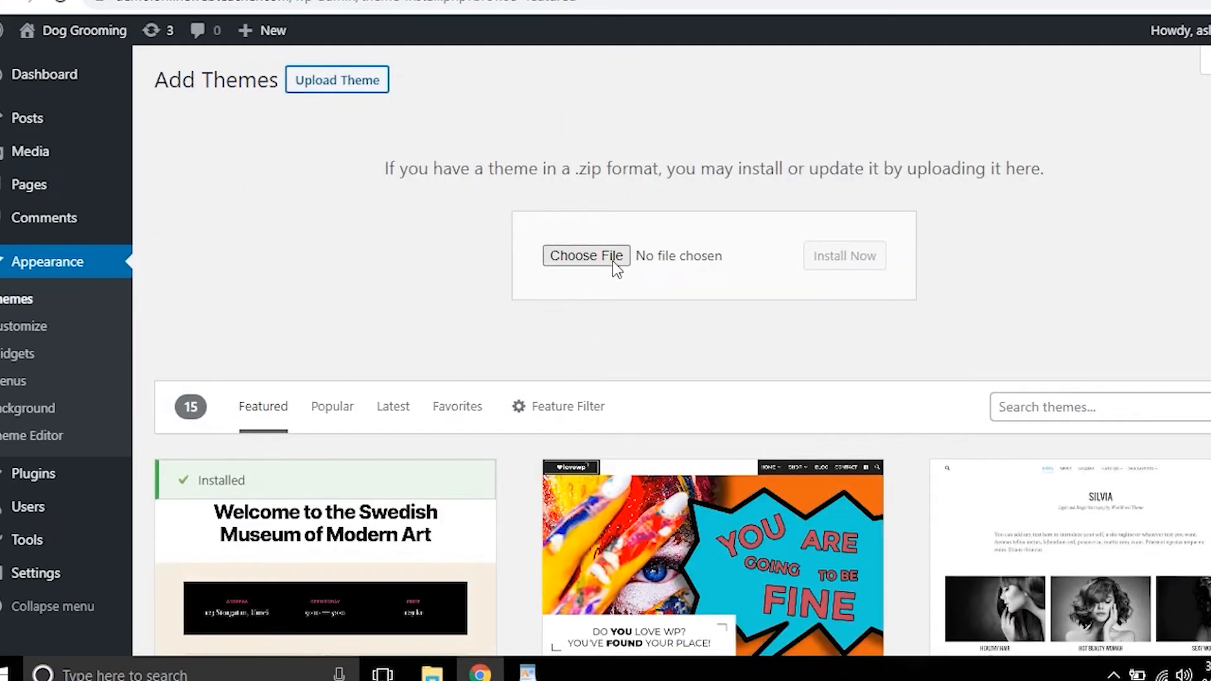
pyautogui.click(612, 260)
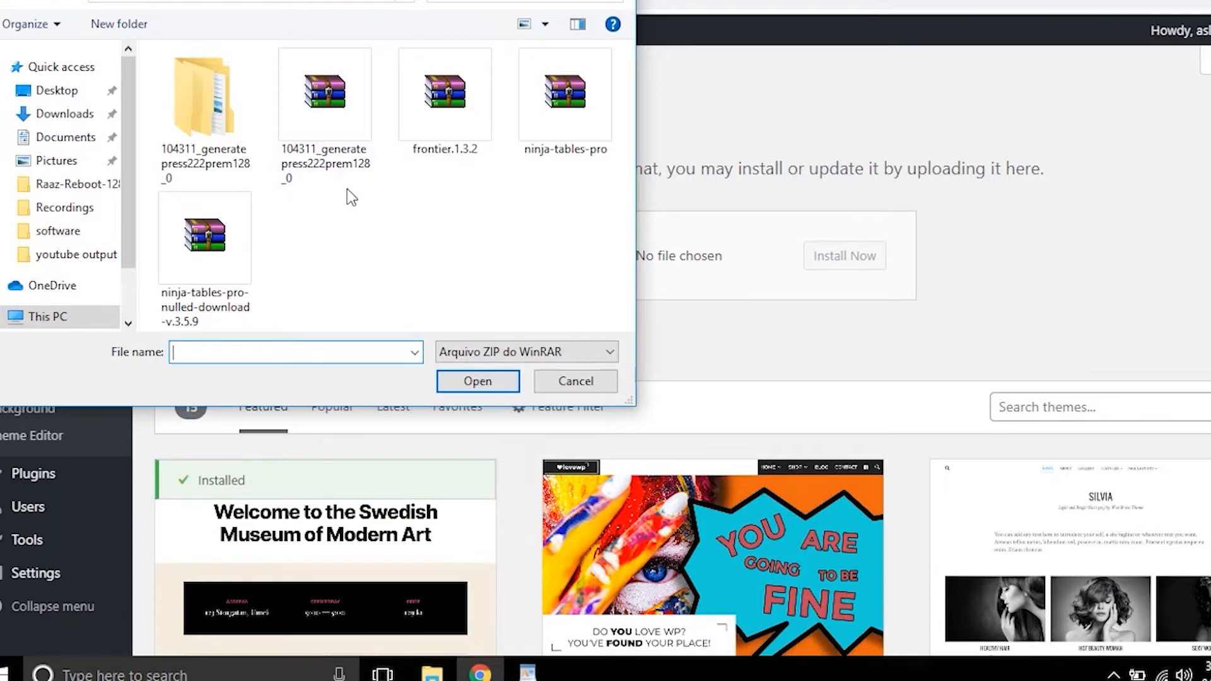
pyautogui.click(63, 92)
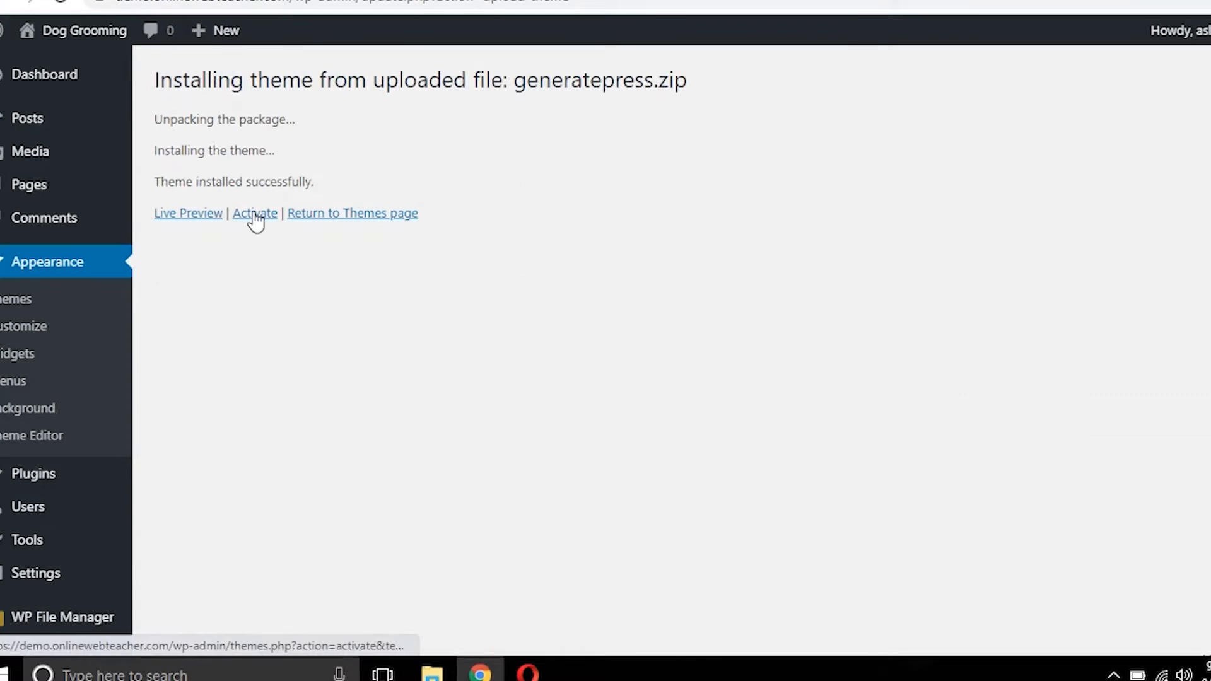
pyautogui.click(255, 215)
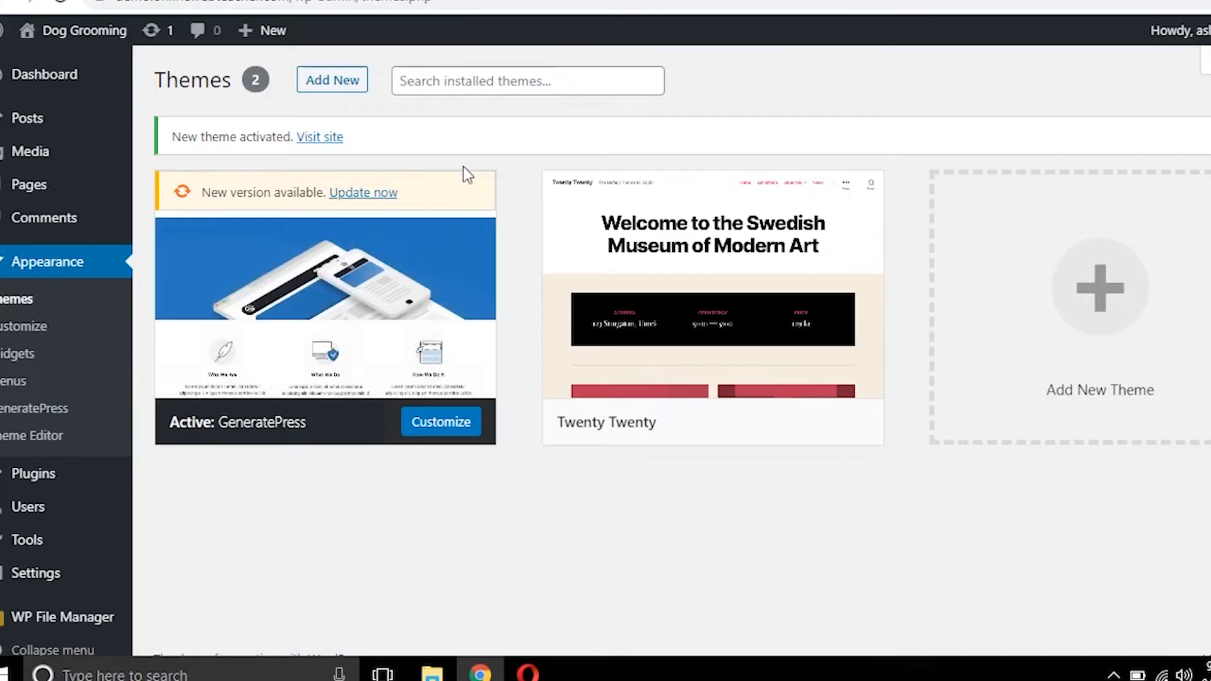
# Step: Install the GP Premium plugin by uploading gp-premium.zip and activate it
pyautogui.moveTo(54, 486)
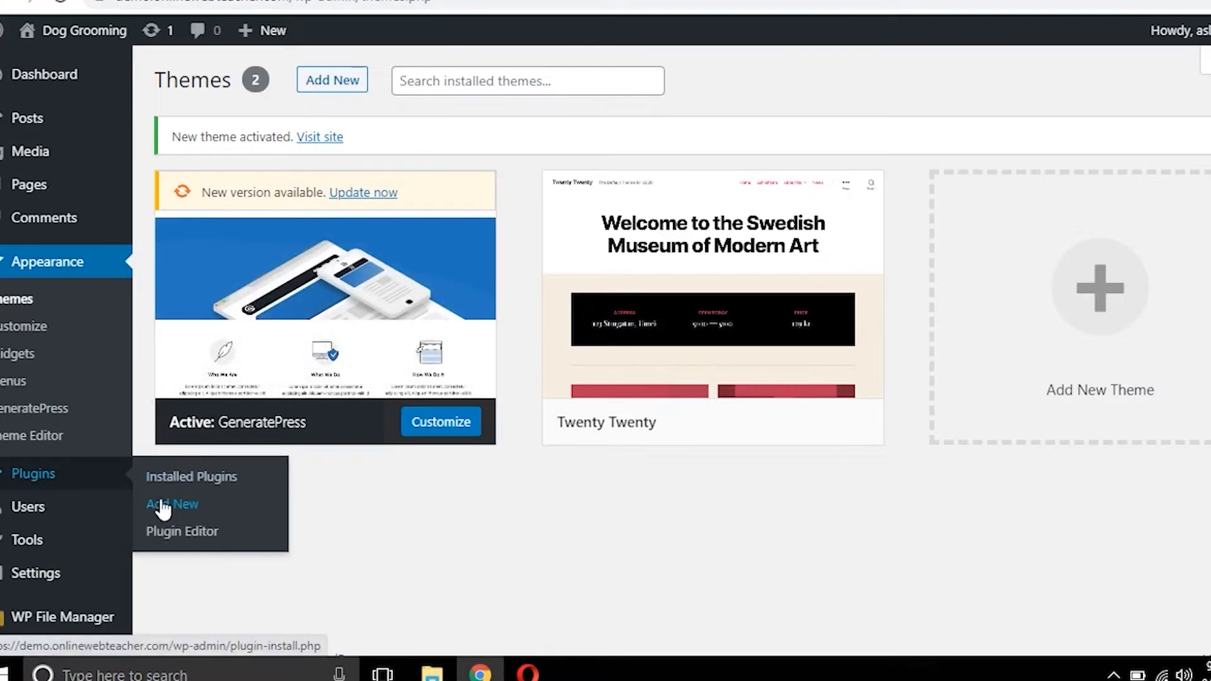
pyautogui.click(182, 514)
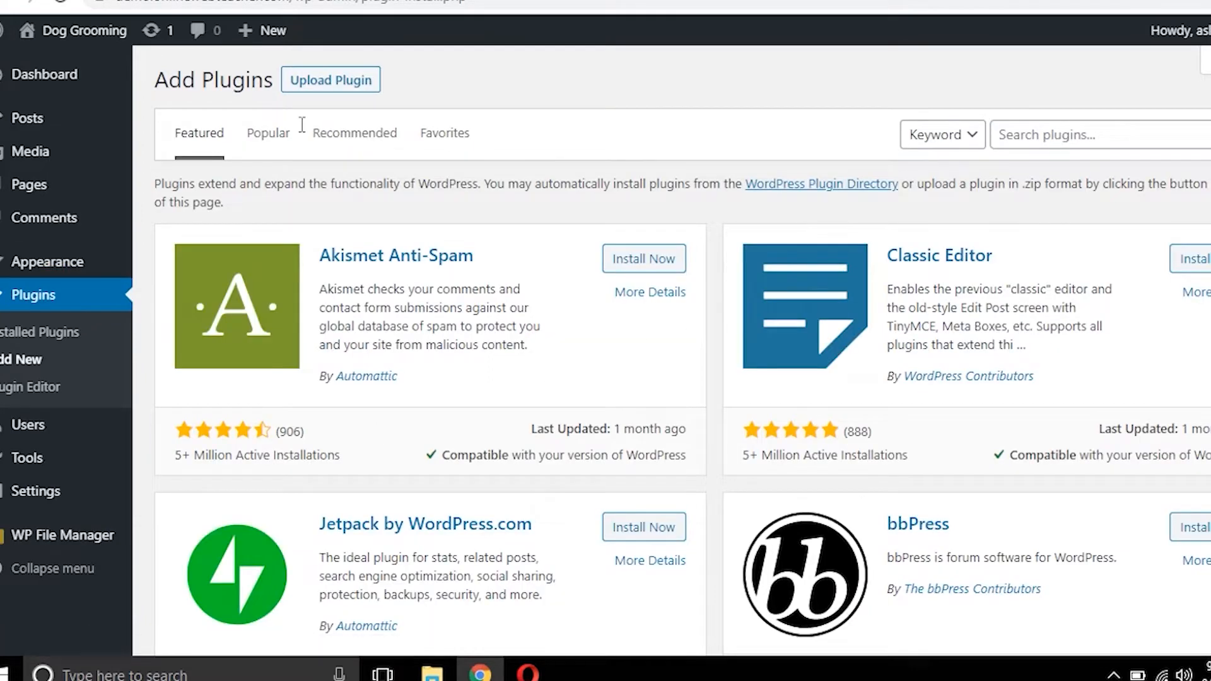
pyautogui.click(359, 95)
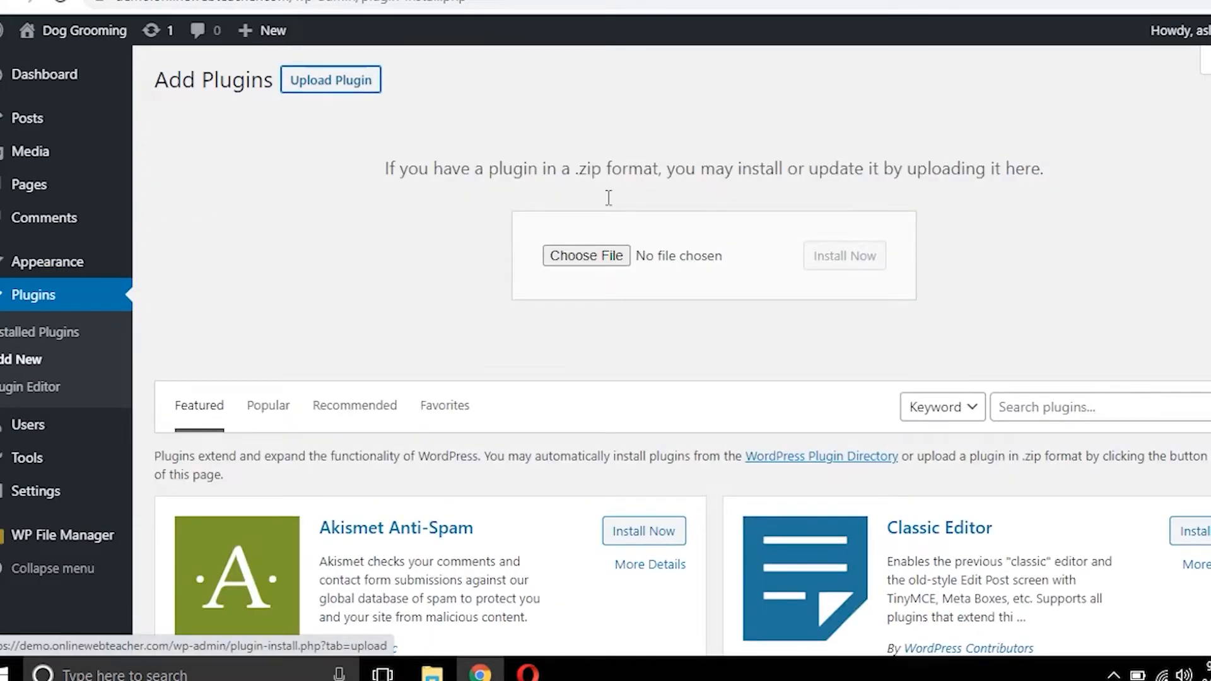
pyautogui.click(597, 257)
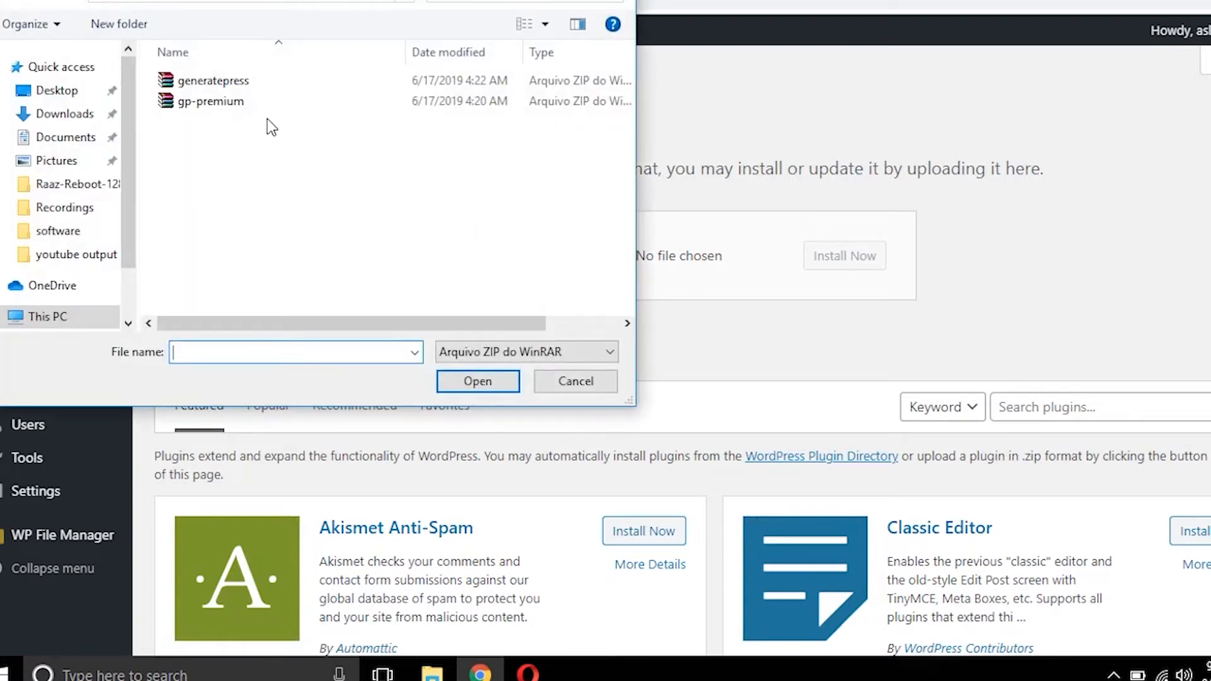
pyautogui.doubleClick(225, 105)
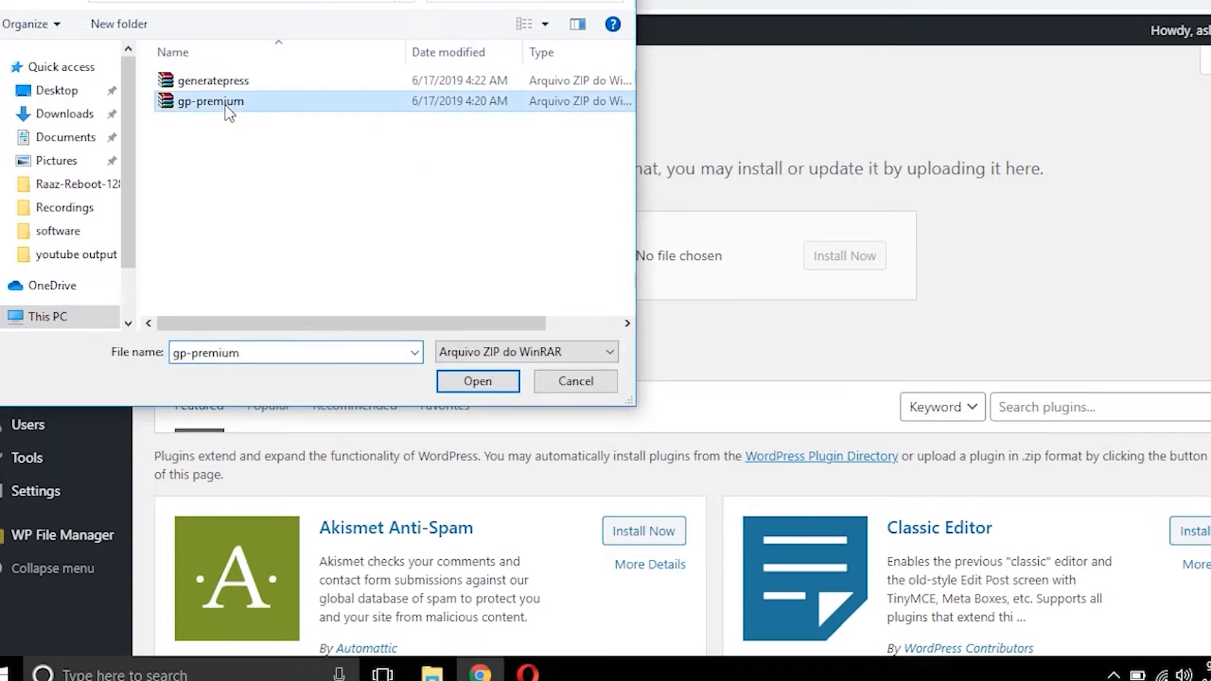
pyautogui.click(871, 257)
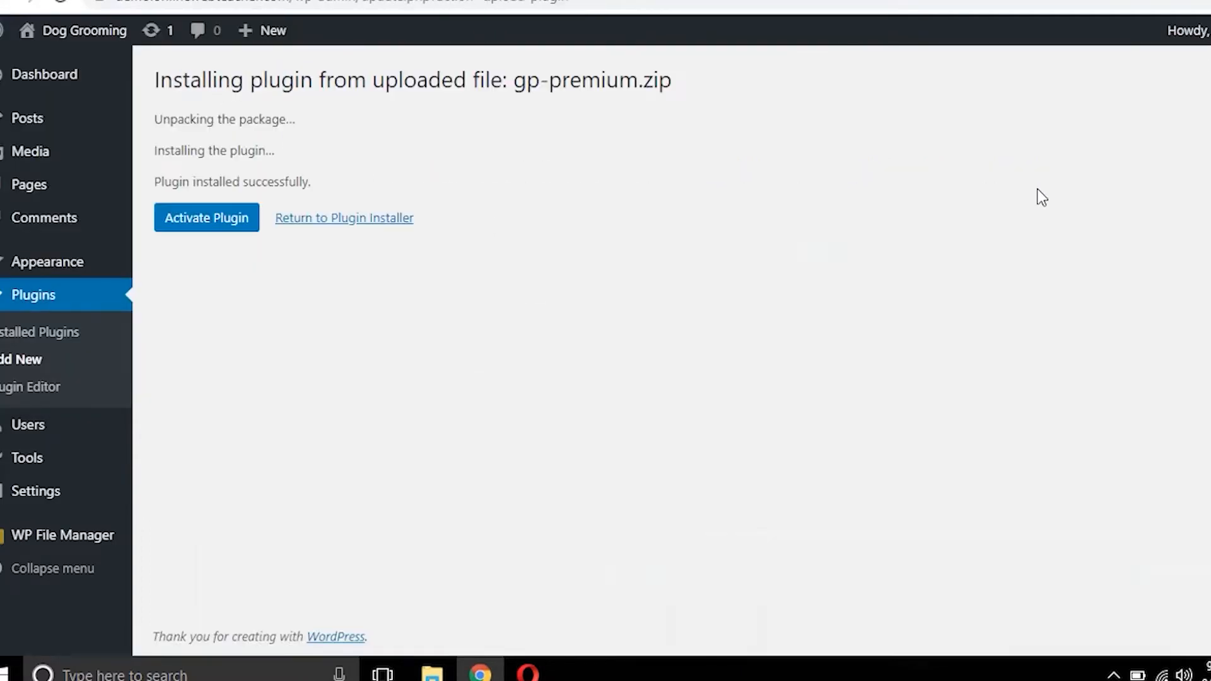
pyautogui.click(205, 231)
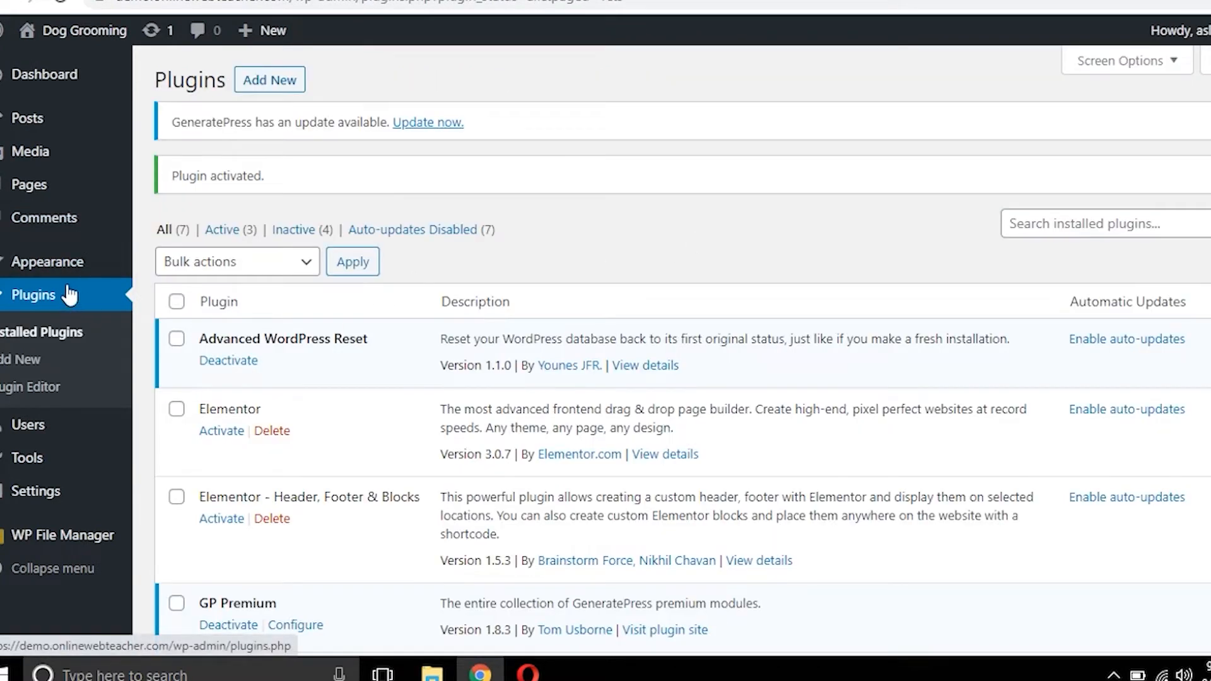
# Step: Open the live site in a new browser tab, look through the homepage in the new theme, and return to the dashboard
pyautogui.moveTo(49, 269)
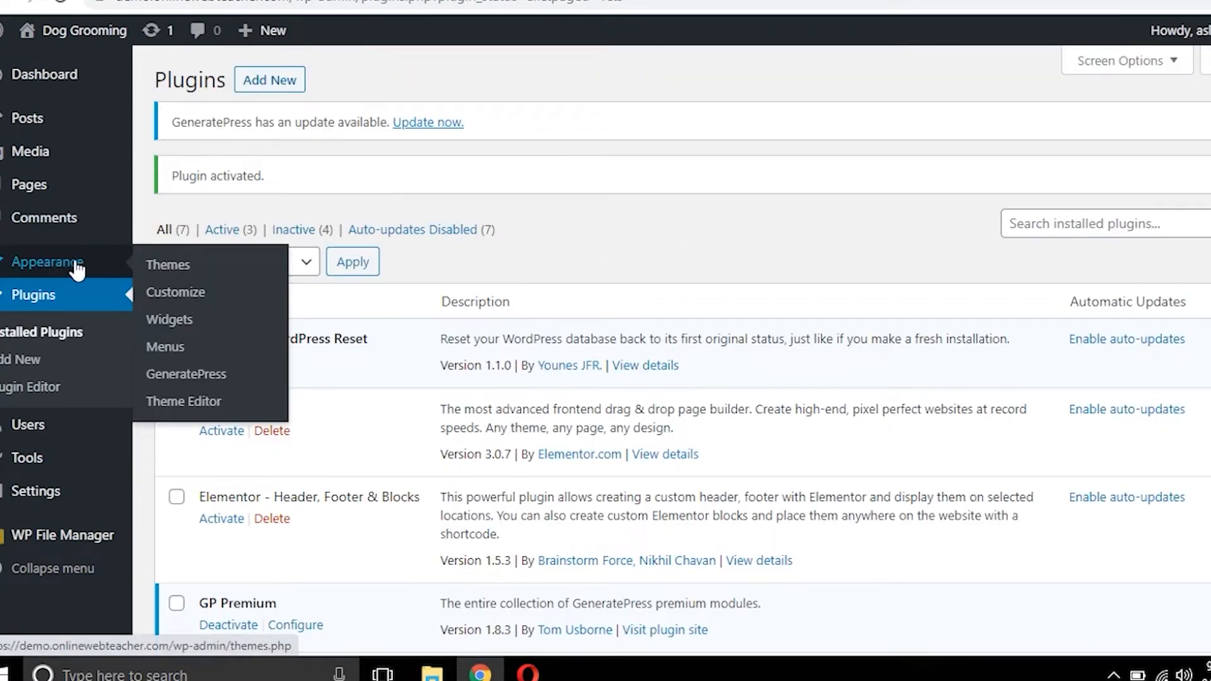
pyautogui.moveTo(70, 31)
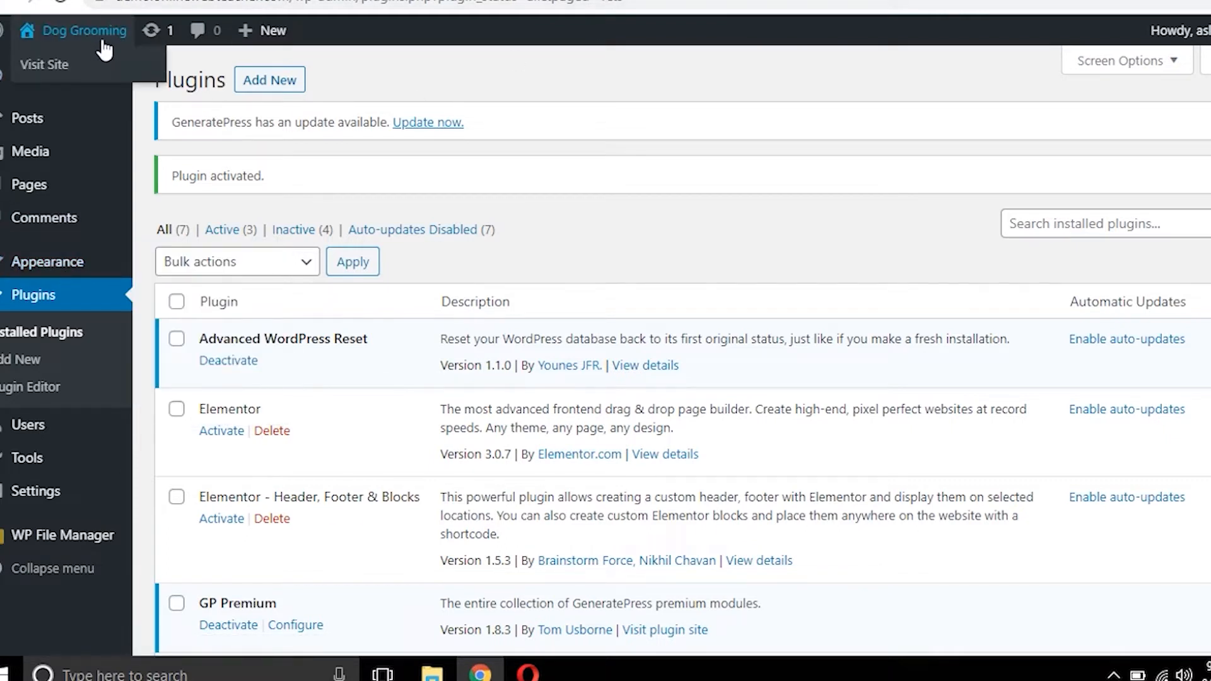
pyautogui.rightClick(52, 69)
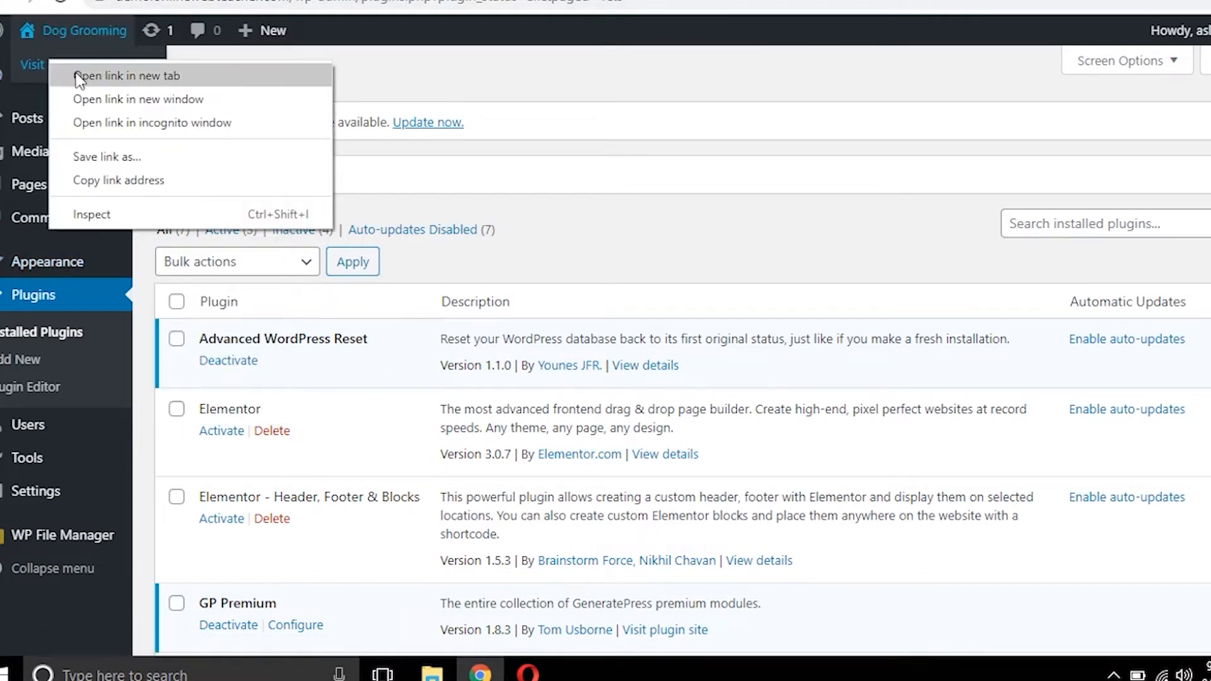
pyautogui.click(88, 78)
pyautogui.hotkey('ctrl', 'Tab')
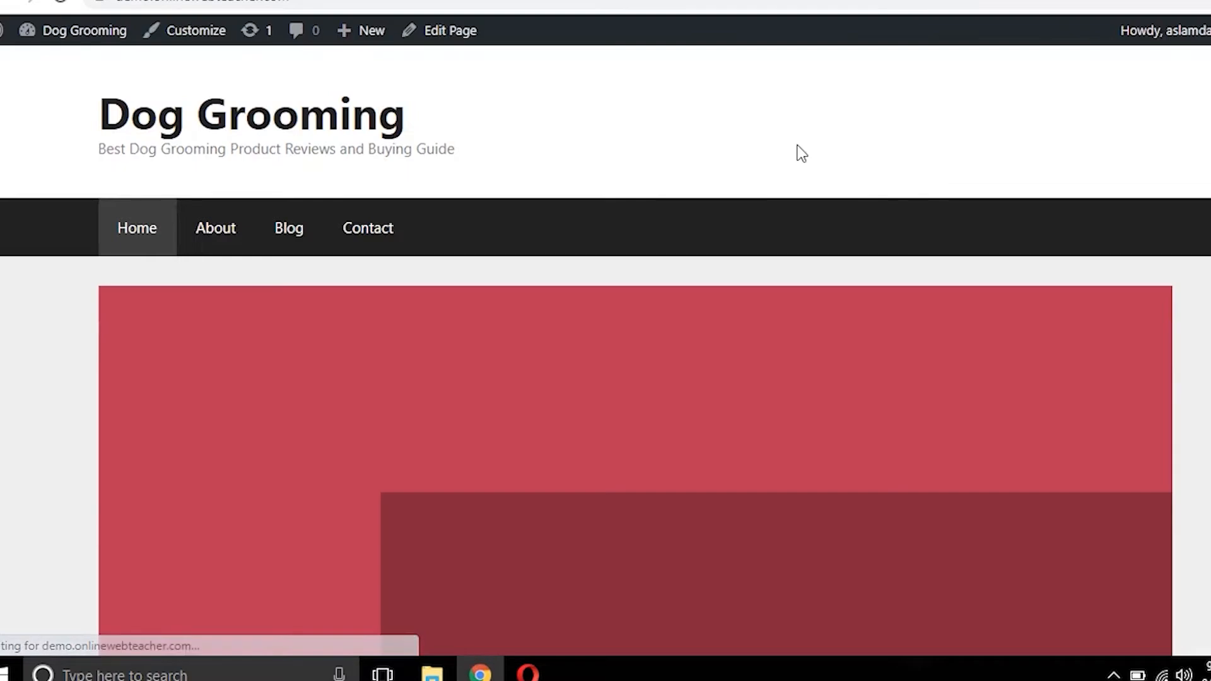
pyautogui.scroll(-15, 573, 187)
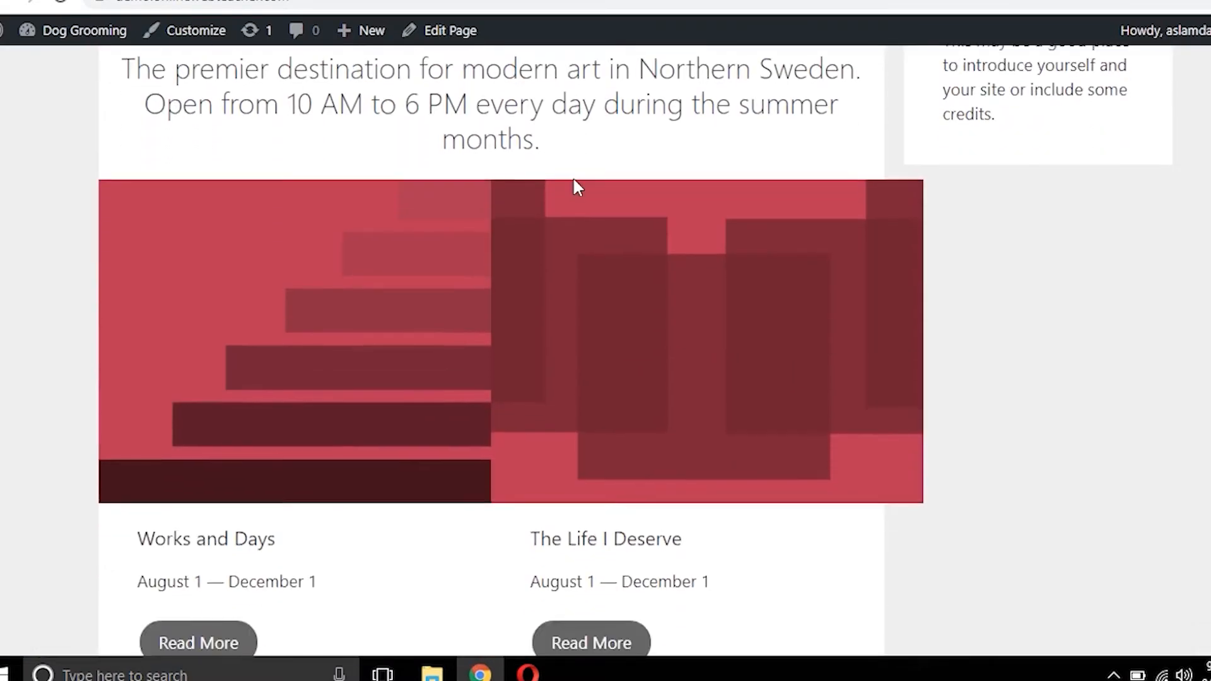
pyautogui.hotkey('ctrl', 'shift', 'Tab')
# Step: Review the general settings, including site title, tagline, WordPress address and date formats, and look over the writing settings
pyautogui.moveTo(38, 492)
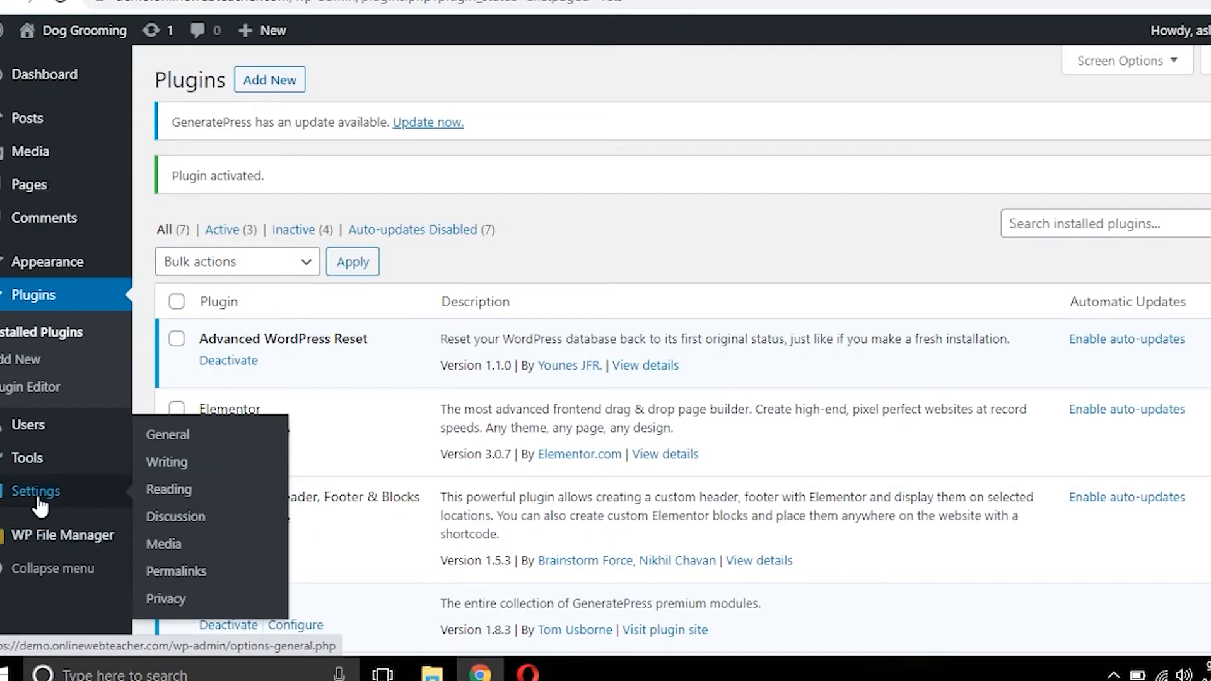
pyautogui.click(169, 438)
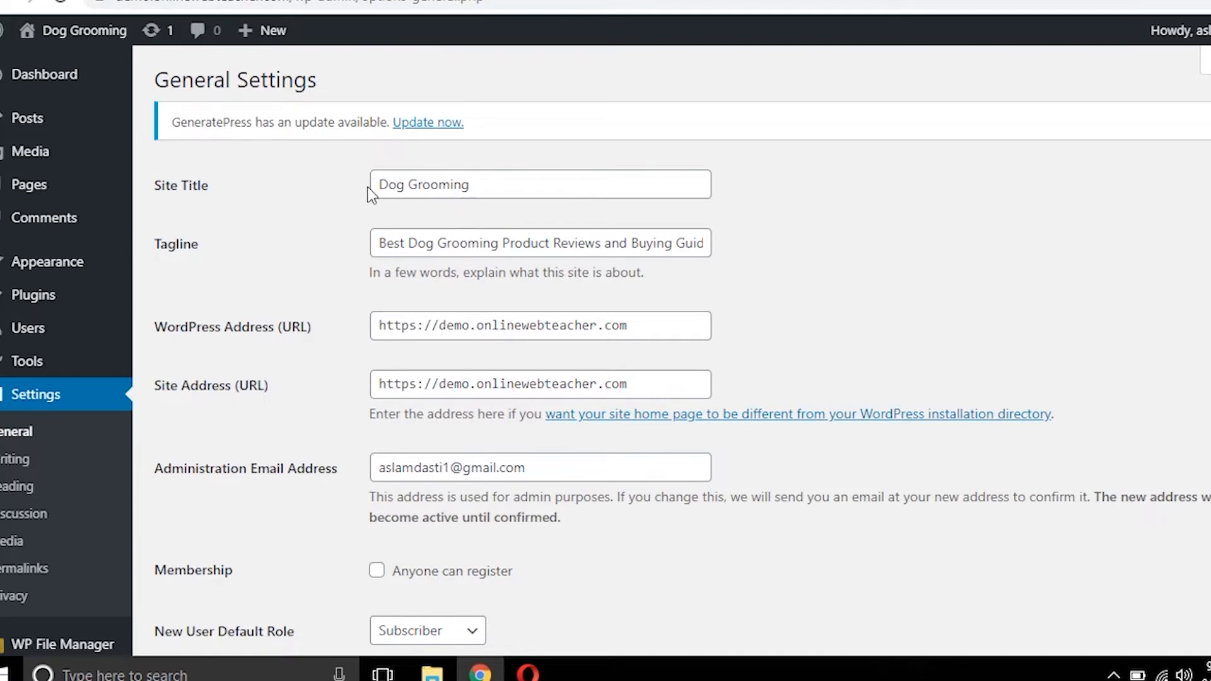
pyautogui.click(536, 187)
pyautogui.click(494, 242)
pyautogui.scroll(-5, 645, 303)
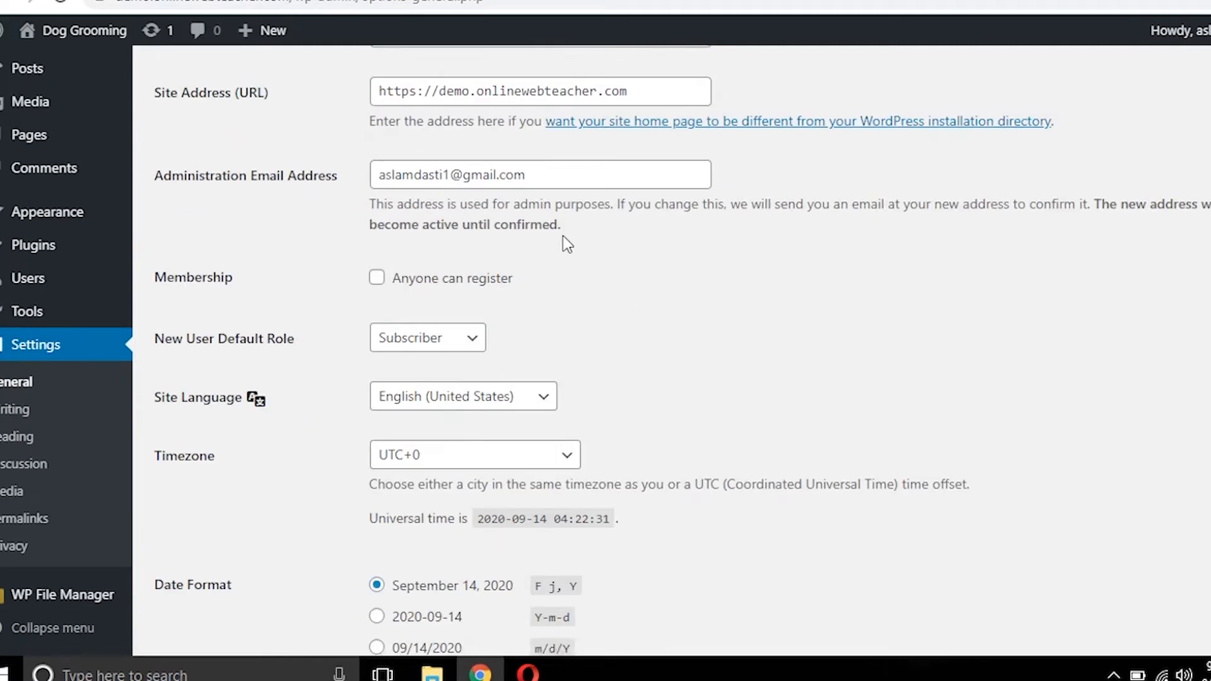
pyautogui.scroll(3, 614, 247)
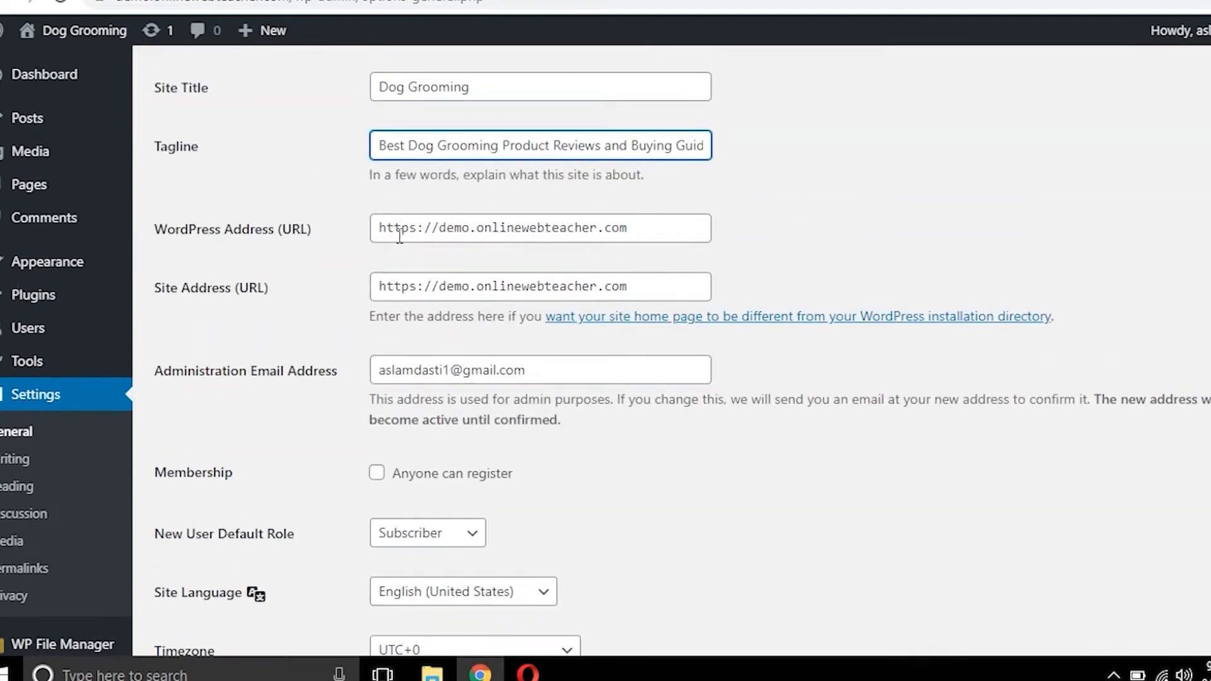
pyautogui.moveTo(382, 232); pyautogui.dragTo(424, 234)
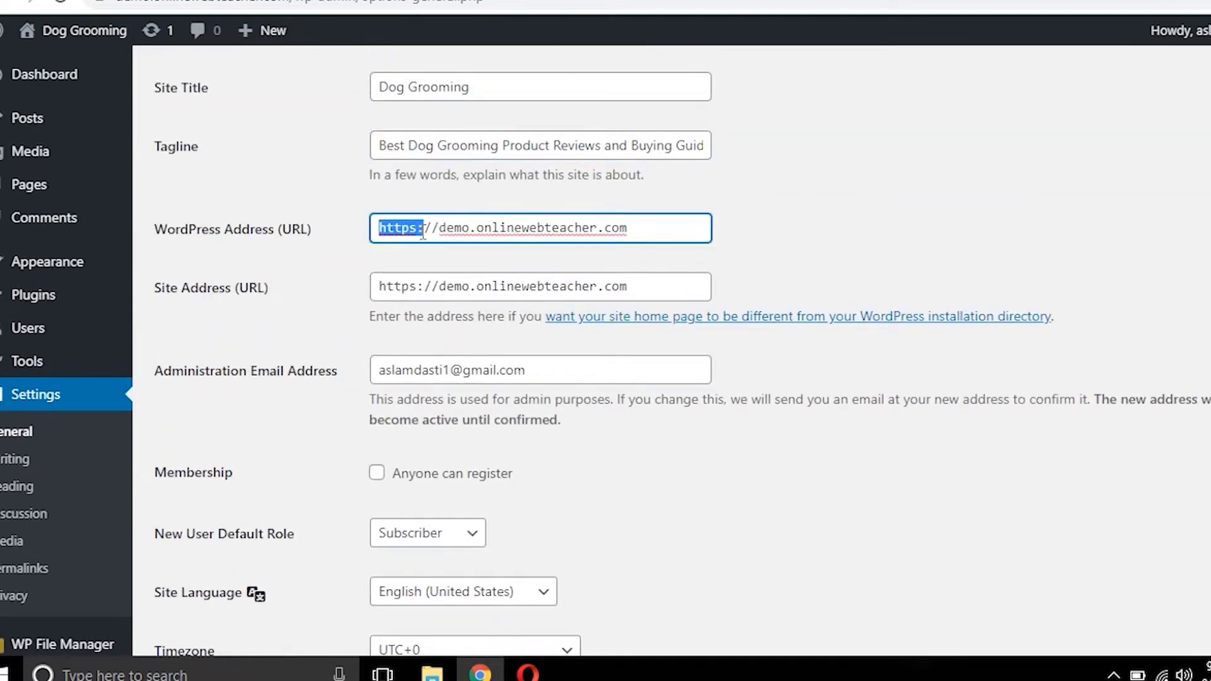
pyautogui.click(414, 227)
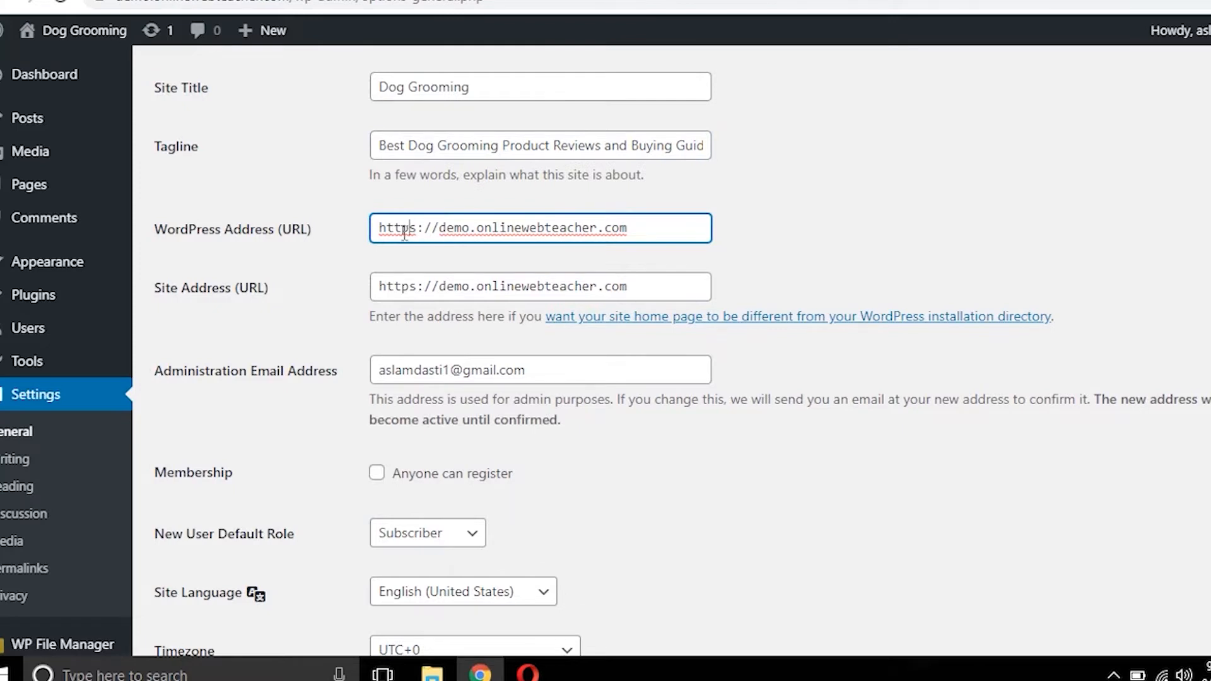
pyautogui.moveTo(380, 227); pyautogui.dragTo(409, 228)
pyautogui.click(401, 227)
pyautogui.scroll(-10, 694, 369)
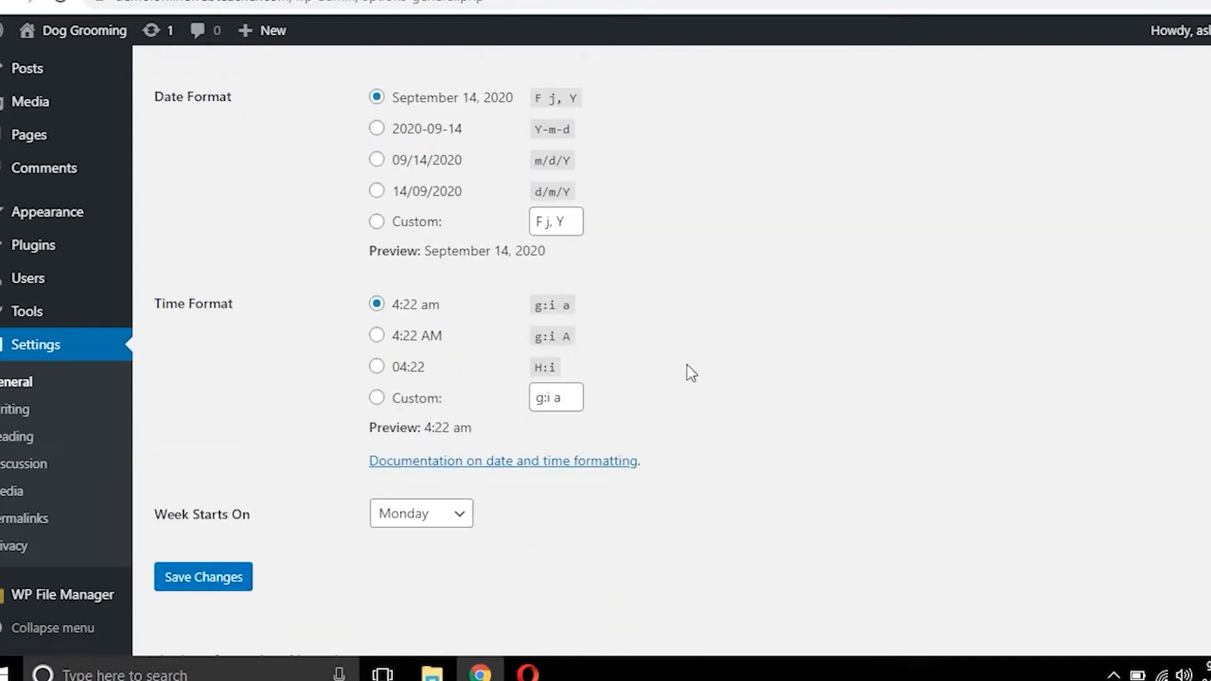
pyautogui.scroll(6, 501, 427)
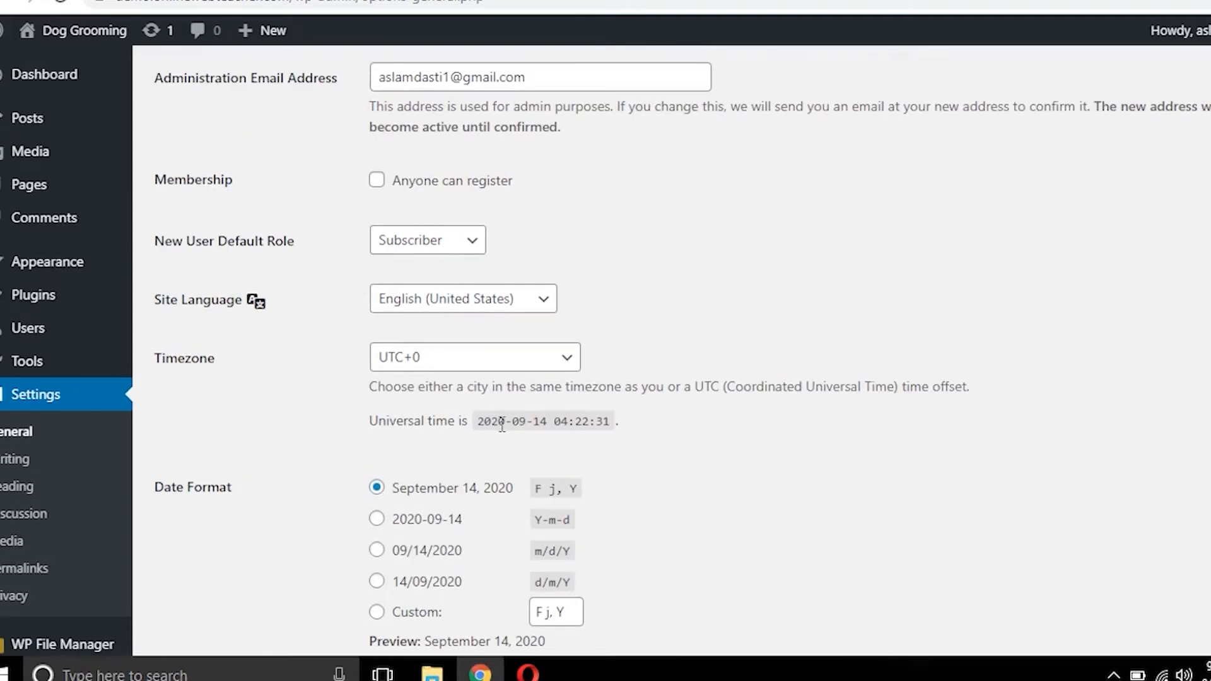
pyautogui.scroll(6, 502, 417)
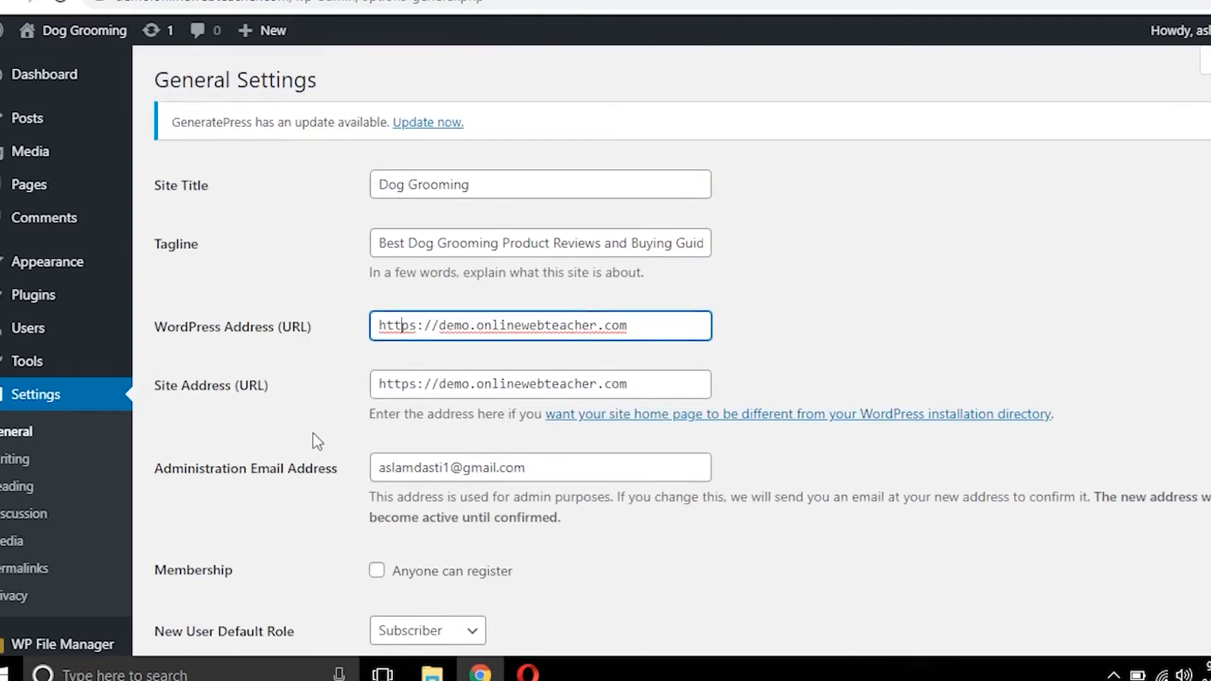
pyautogui.click(27, 461)
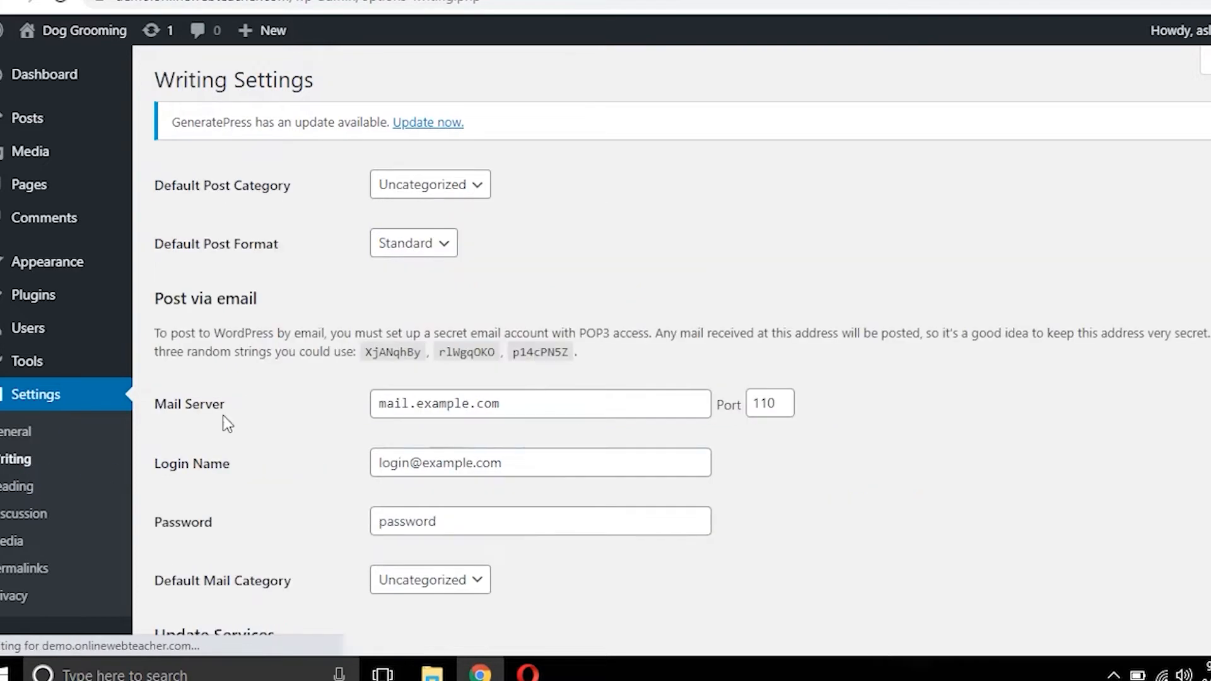
pyautogui.scroll(-5, 697, 305)
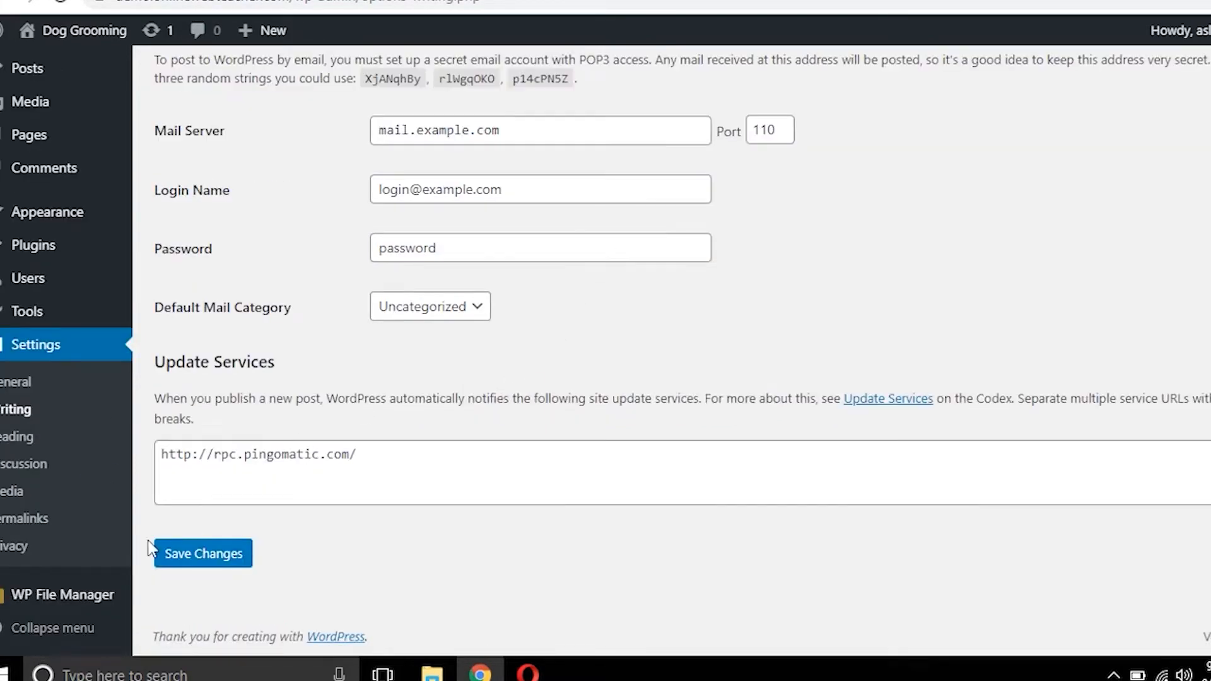
# Step: In the reading settings, make the homepage display the latest posts instead of a static page
pyautogui.click(28, 434)
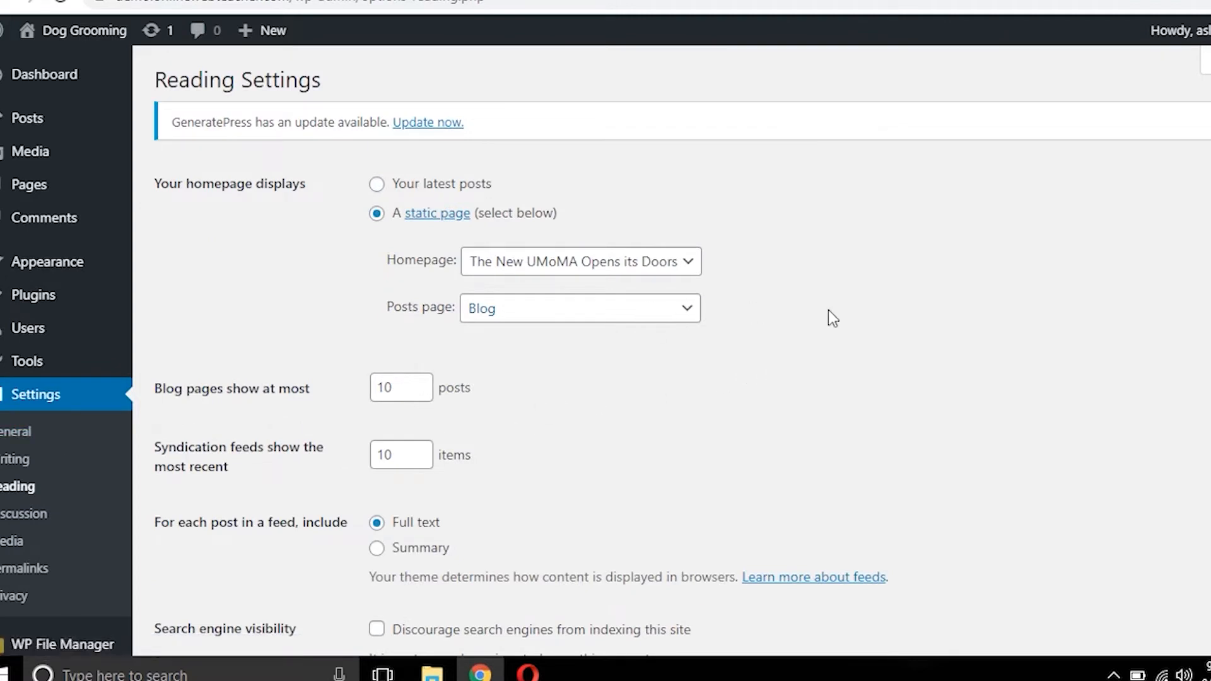
pyautogui.click(377, 184)
pyautogui.click(377, 214)
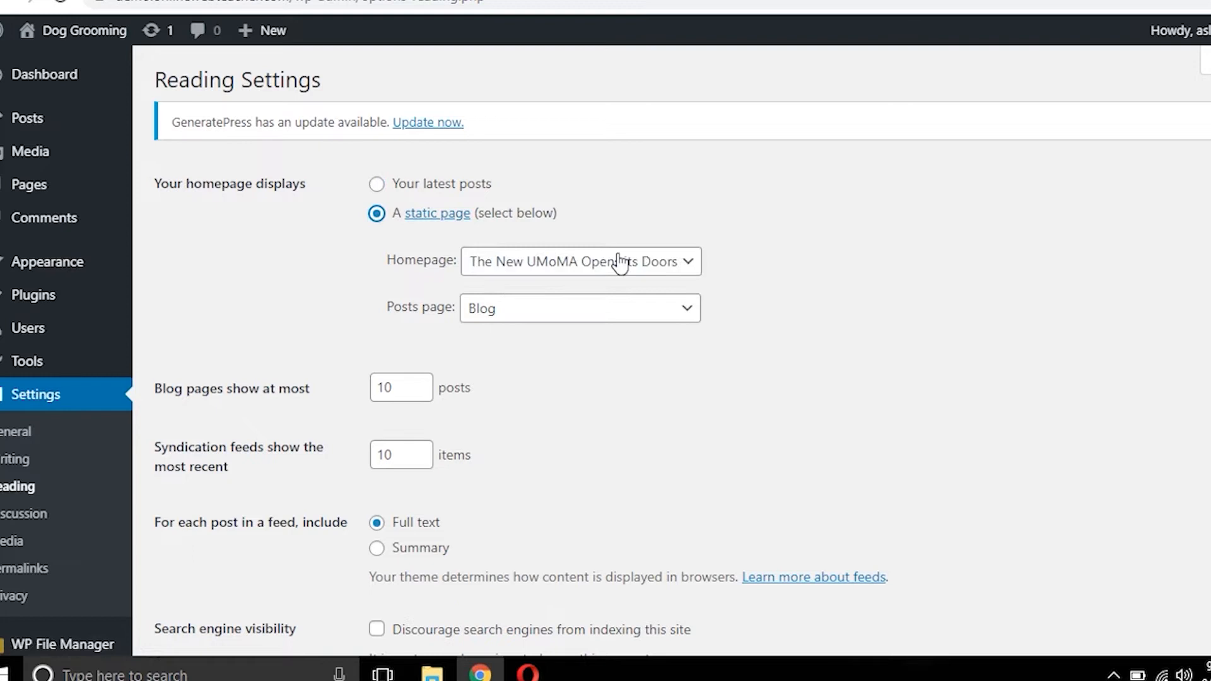
pyautogui.click(681, 268)
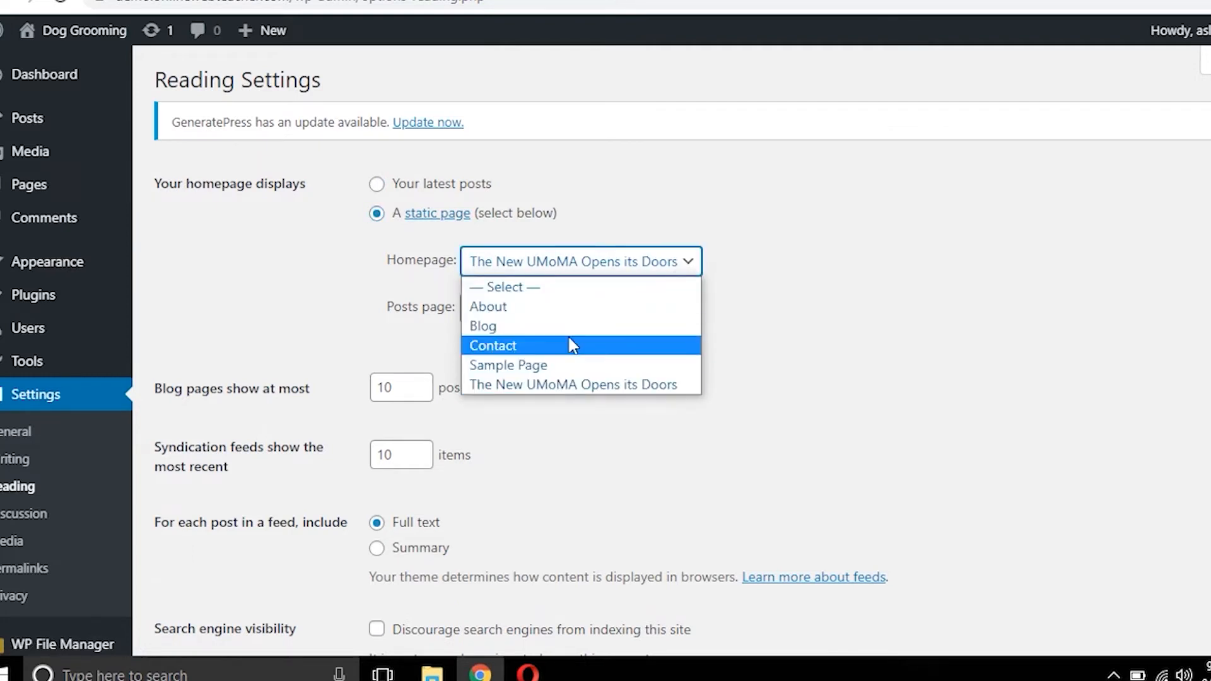
pyautogui.click(622, 385)
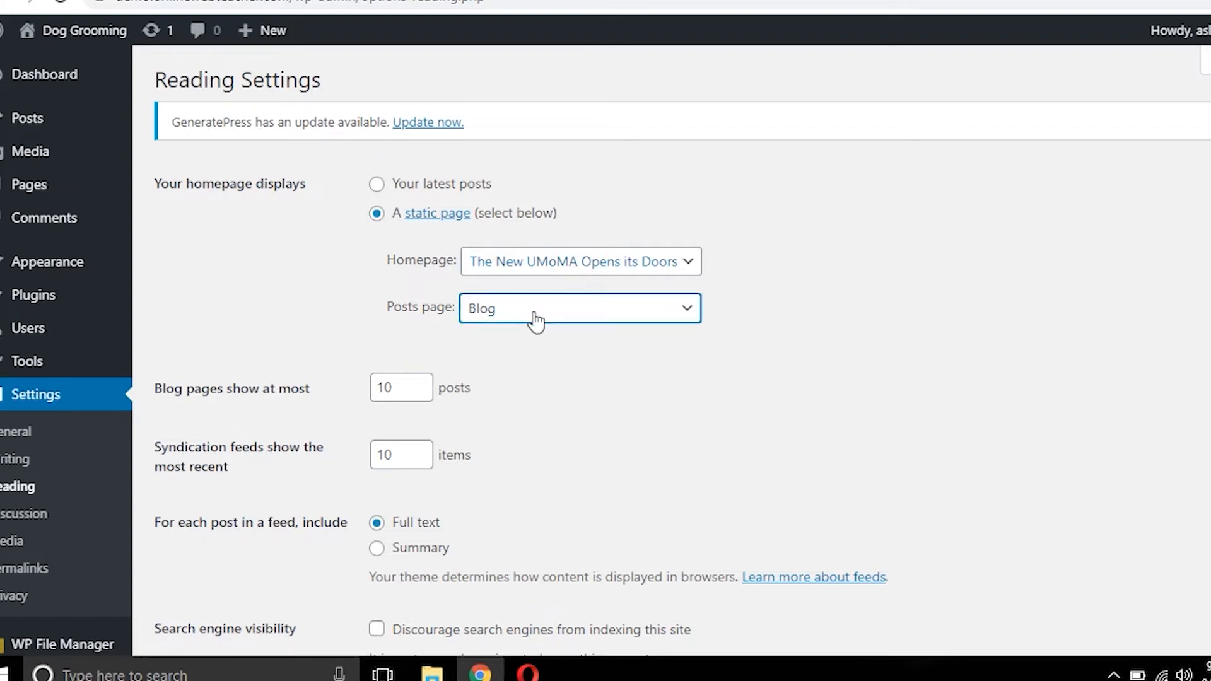
pyautogui.click(376, 183)
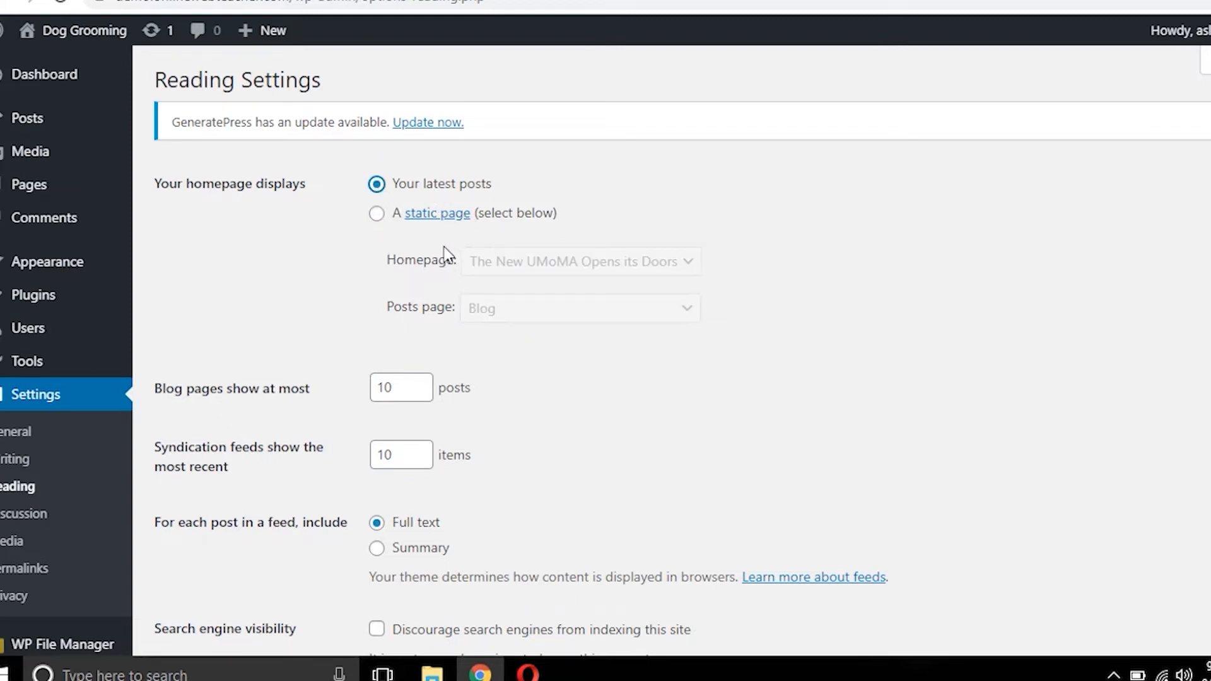
# Step: Set each post in a feed to include only a summary and save the reading settings
pyautogui.scroll(-2, 649, 394)
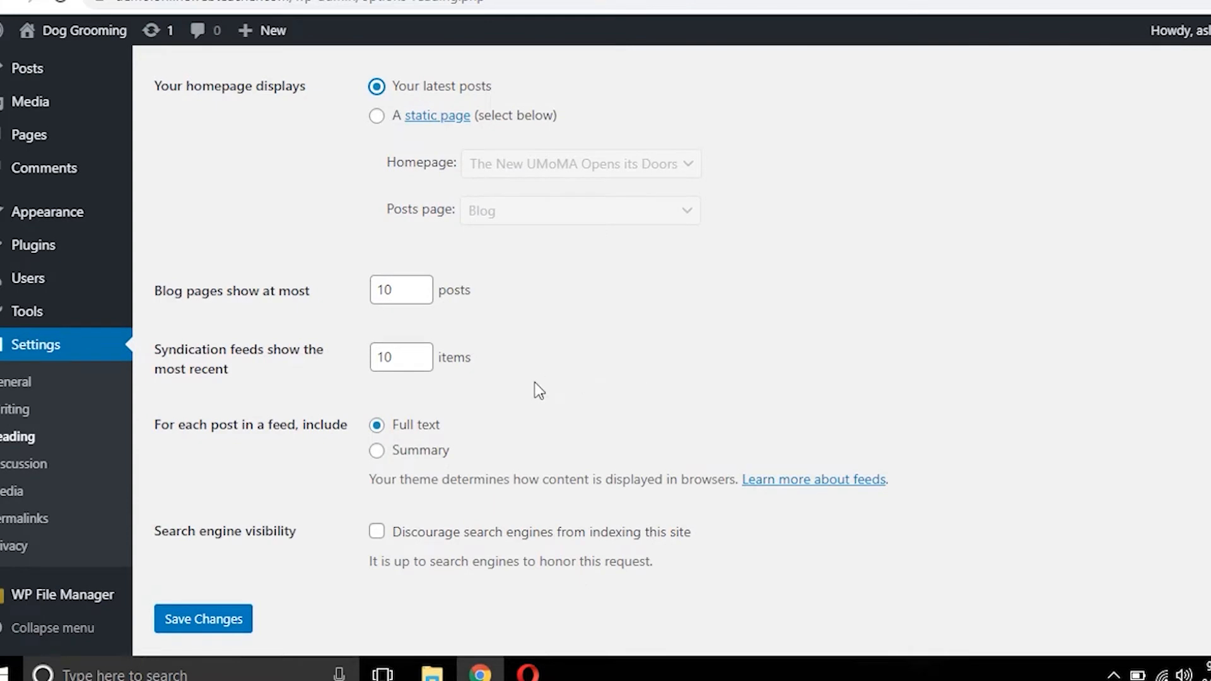
pyautogui.scroll(-1, 555, 391)
pyautogui.scroll(-1, 562, 398)
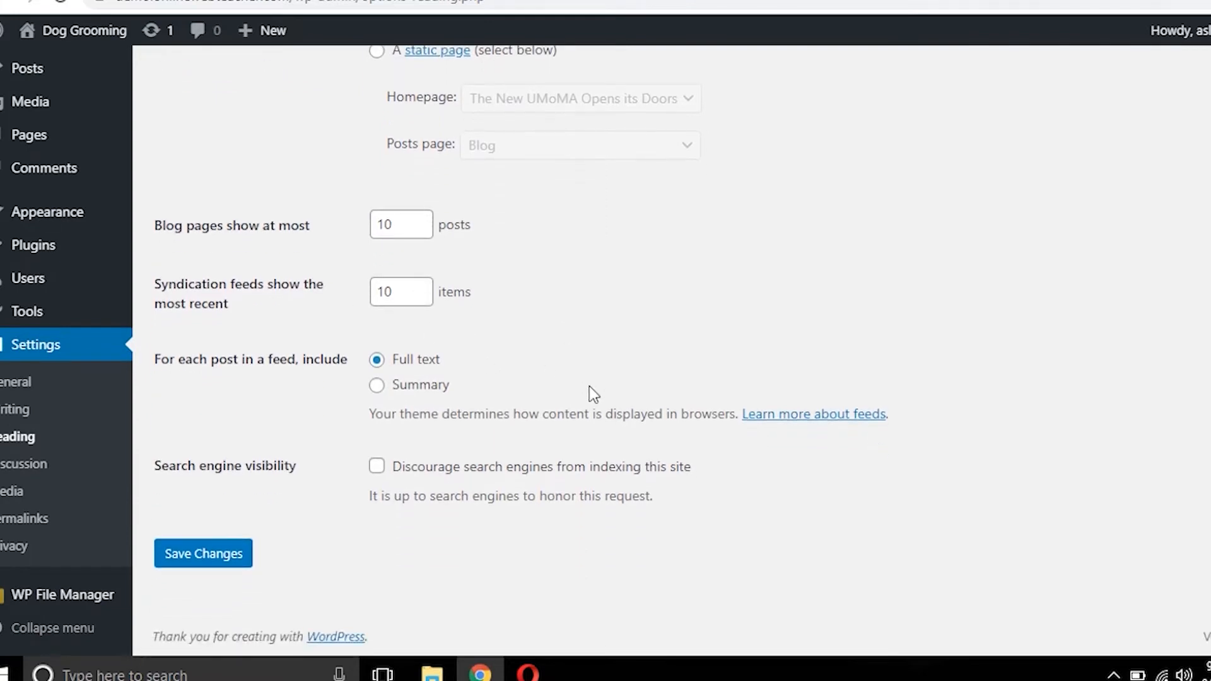
pyautogui.click(377, 384)
pyautogui.click(199, 559)
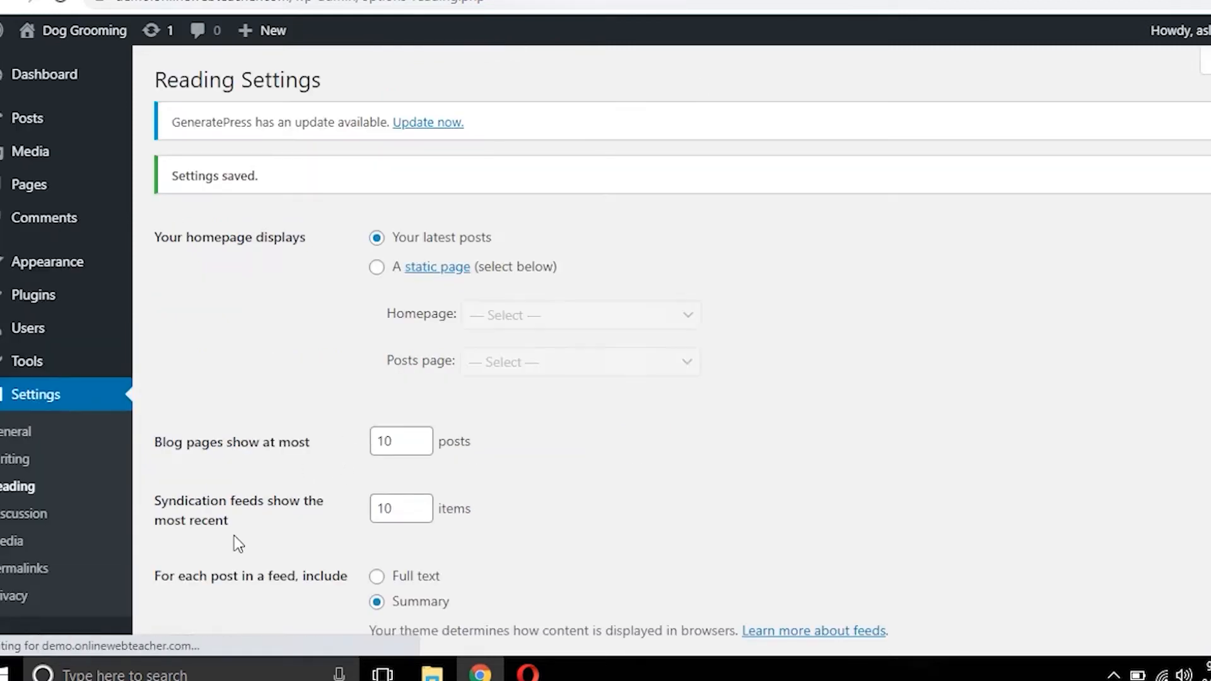
# Step: In the permalink settings, set the URL structure to Post name and save the changes
pyautogui.scroll(-3, 189, 518)
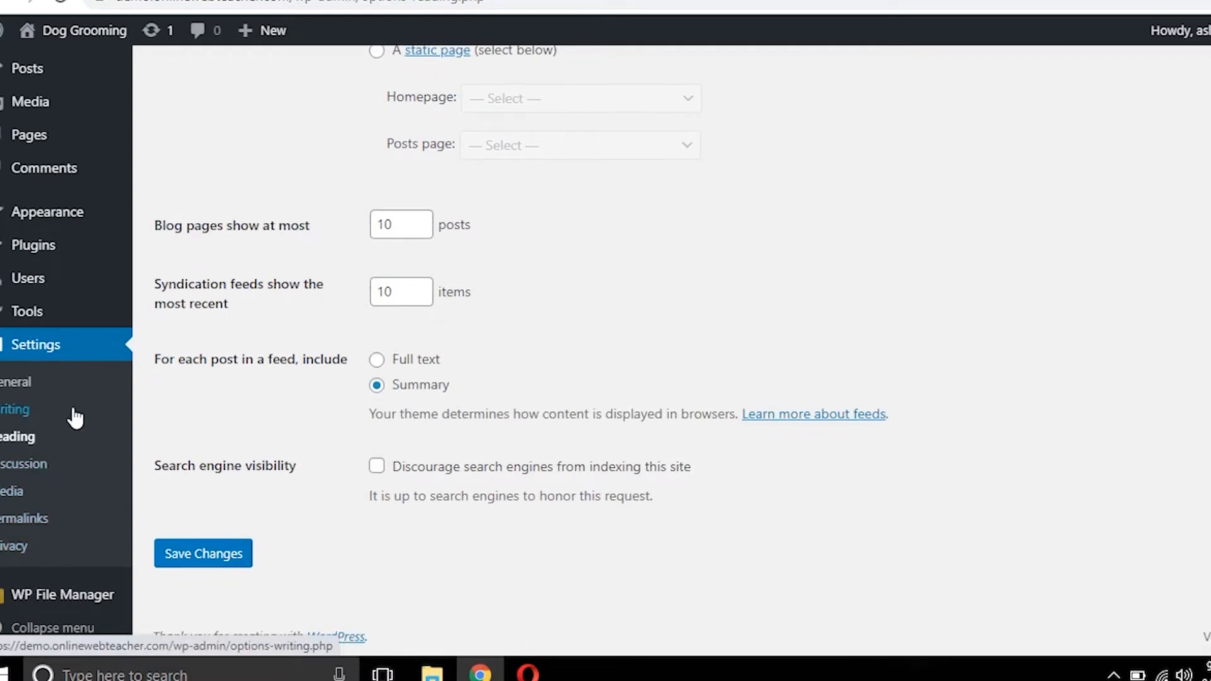
pyautogui.click(37, 518)
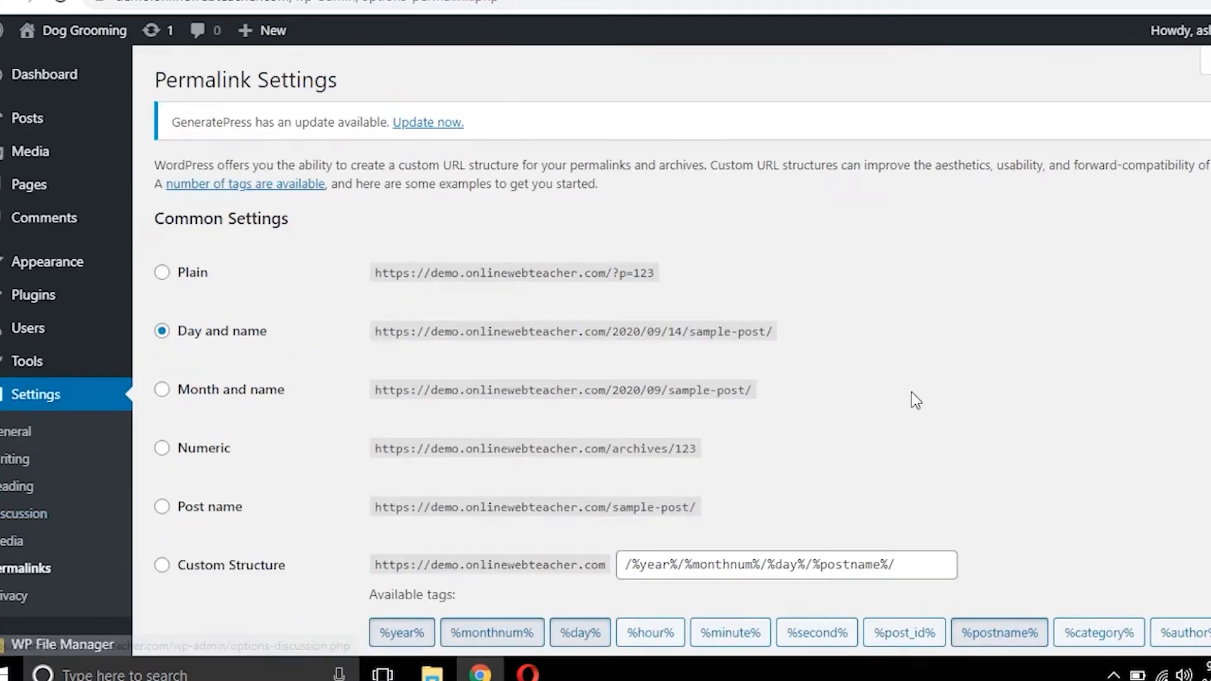
pyautogui.scroll(-2, 911, 392)
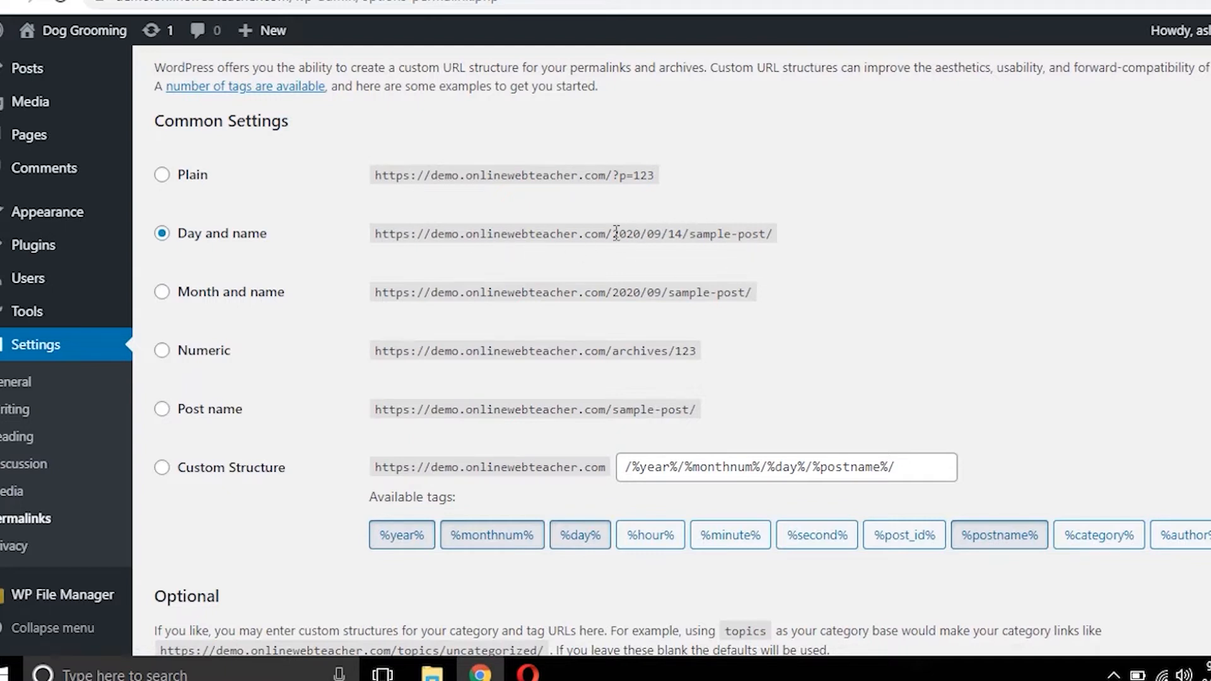
pyautogui.moveTo(613, 234); pyautogui.dragTo(770, 251)
pyautogui.click(719, 239)
pyautogui.click(849, 280)
pyautogui.click(163, 409)
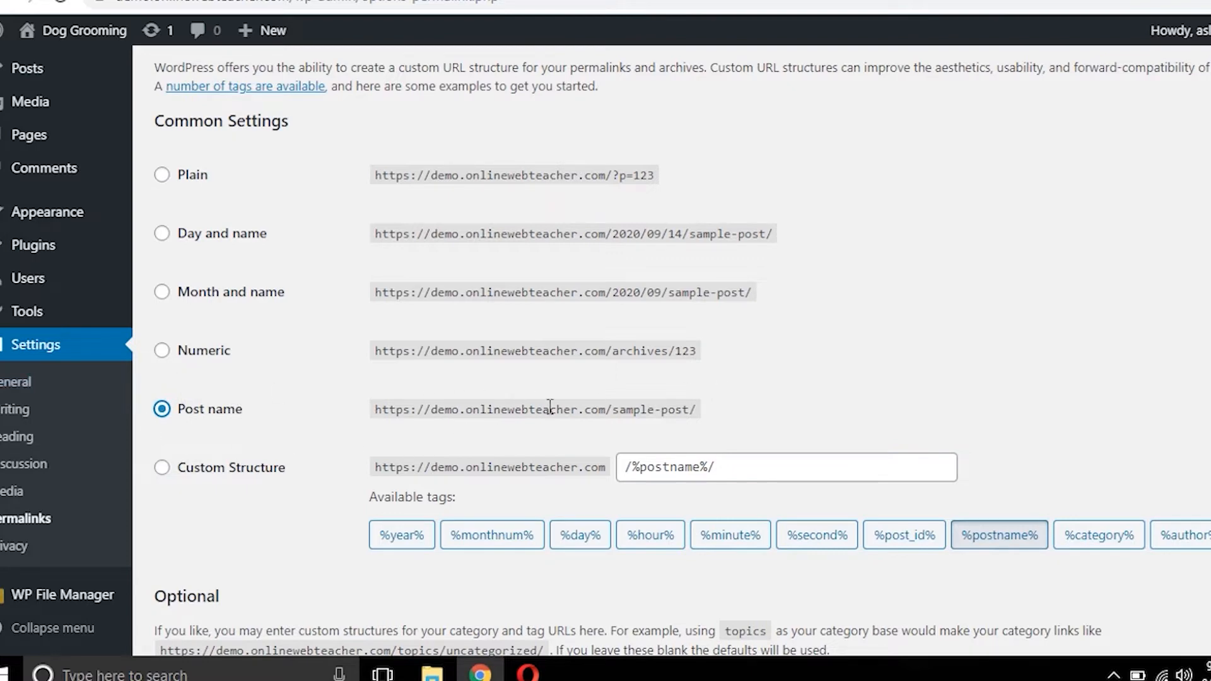
pyautogui.click(175, 411)
pyautogui.scroll(-4, 358, 455)
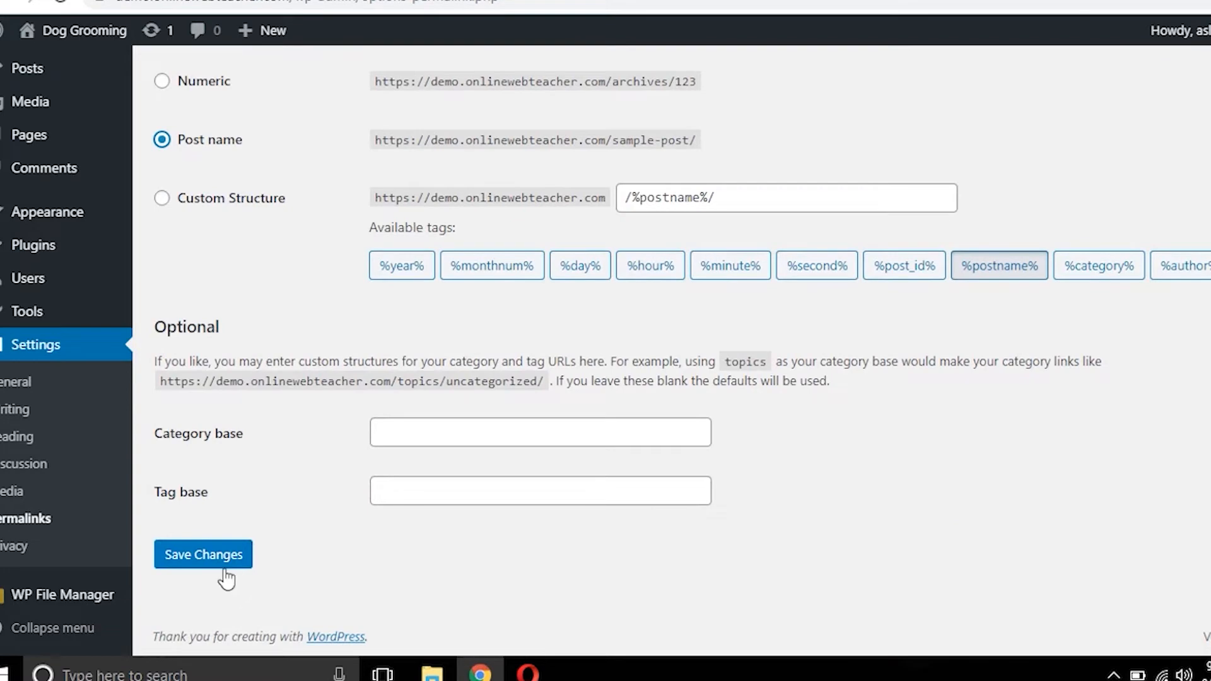
pyautogui.click(193, 556)
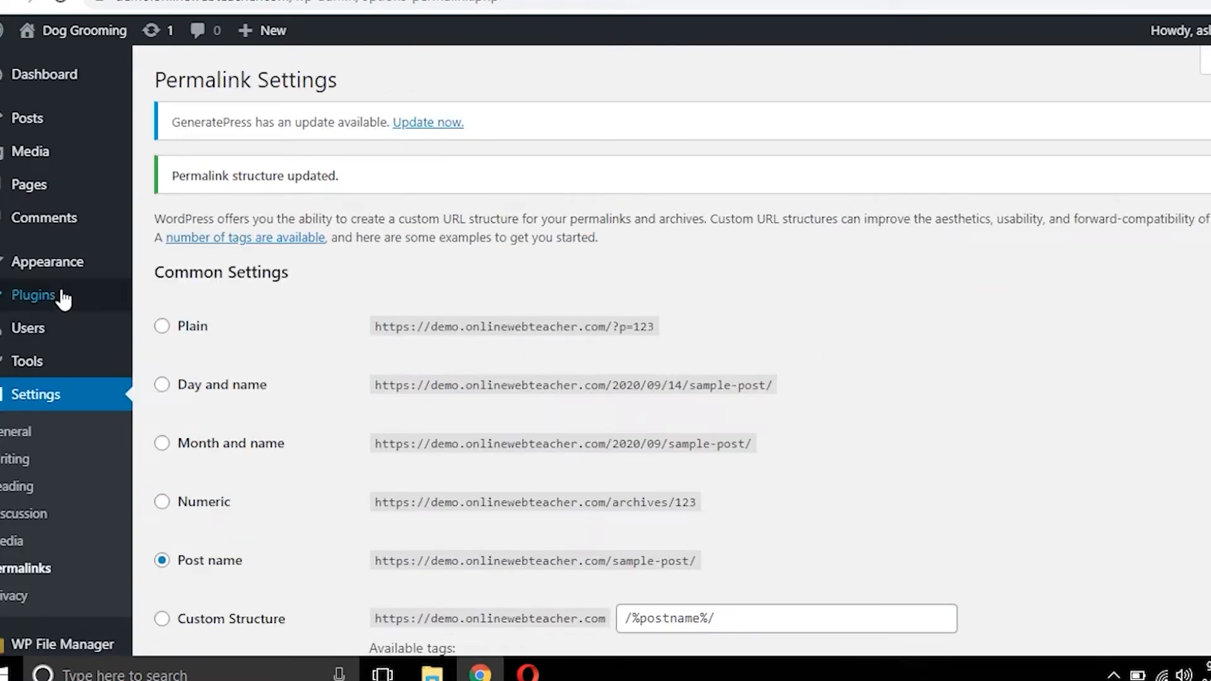
# Step: Search the plugin directory for "yoast seo", then install and activate the Yoast SEO plugin
pyautogui.moveTo(55, 297)
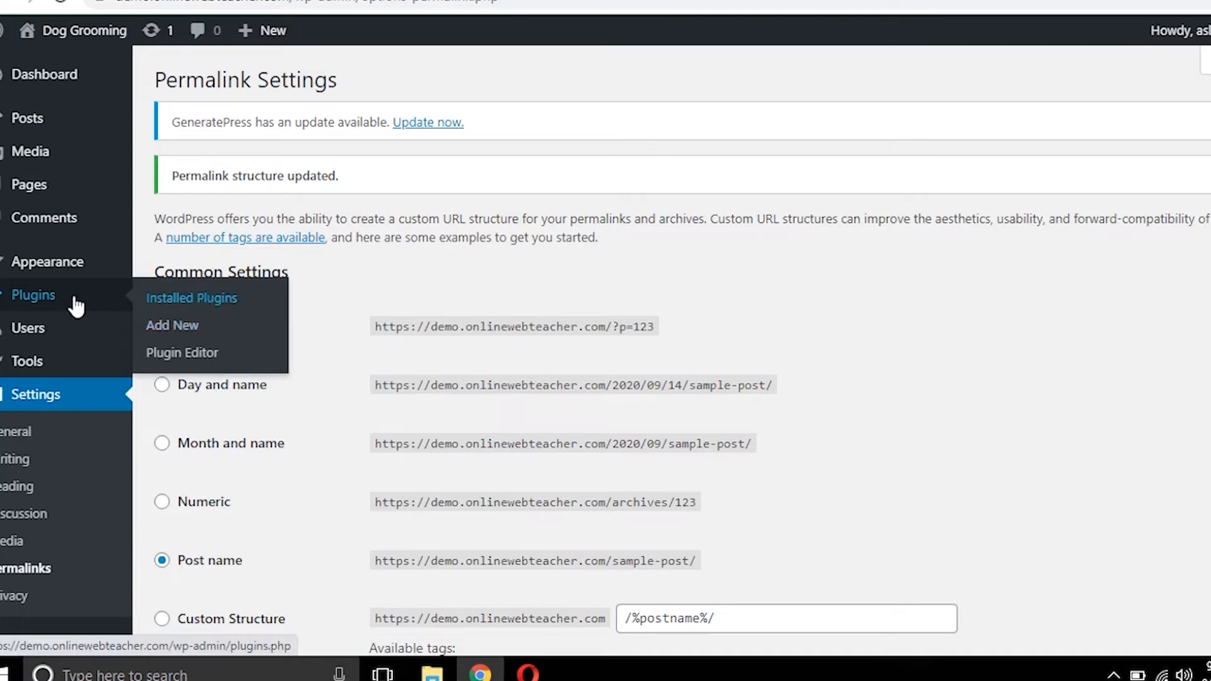
pyautogui.click(178, 327)
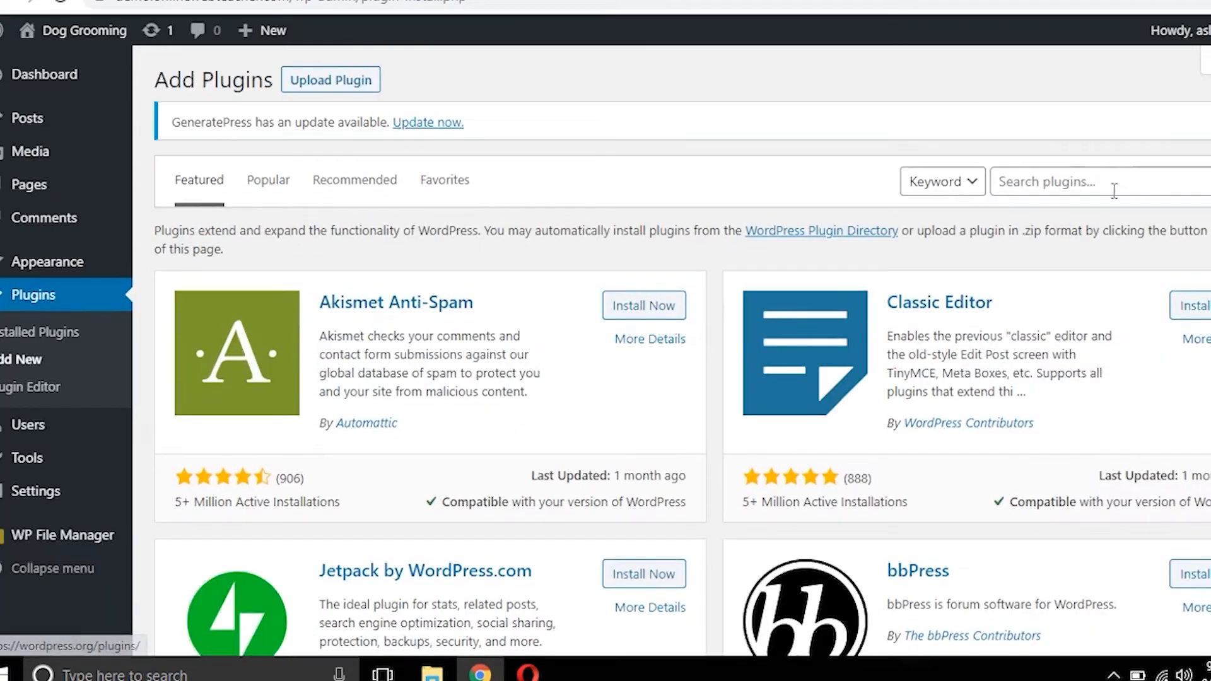
pyautogui.click(1114, 191)
pyautogui.write('y')
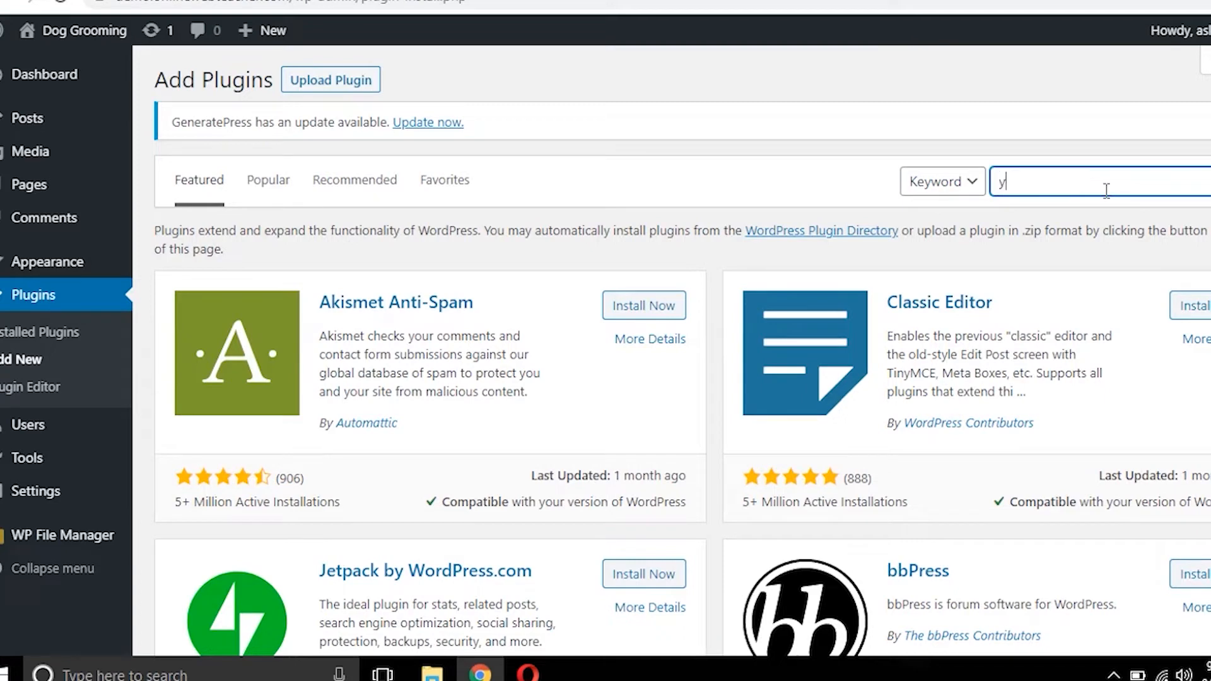
pyautogui.write('oast seo')
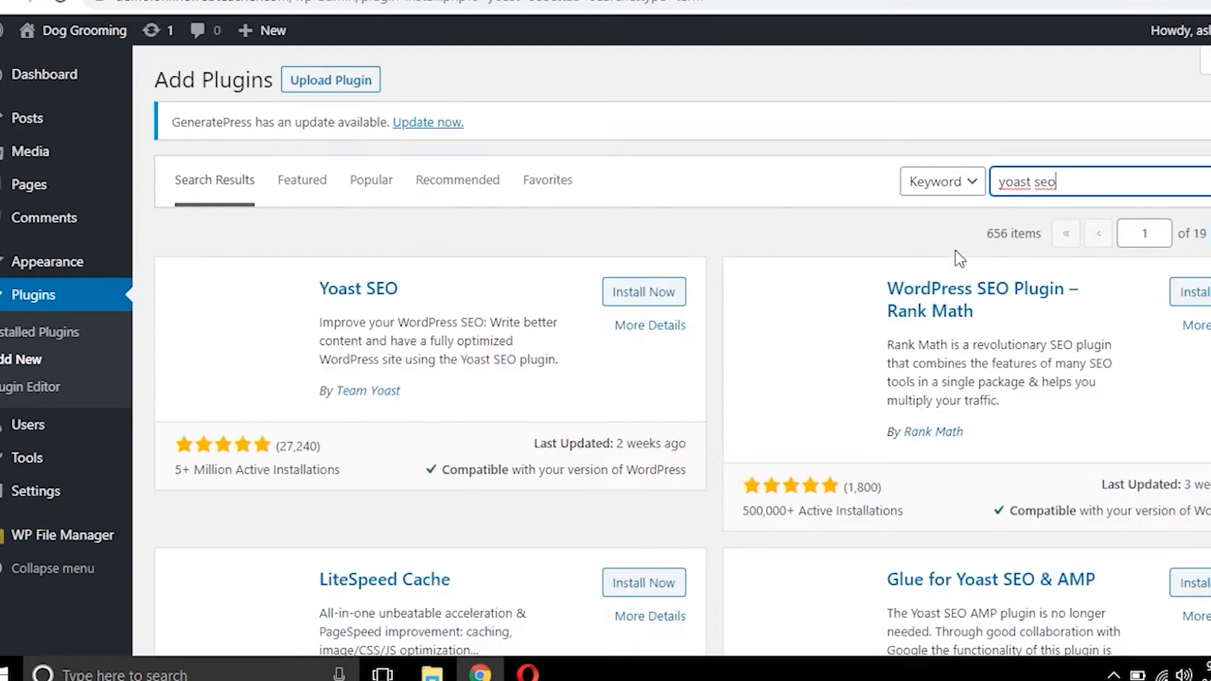
pyautogui.click(644, 298)
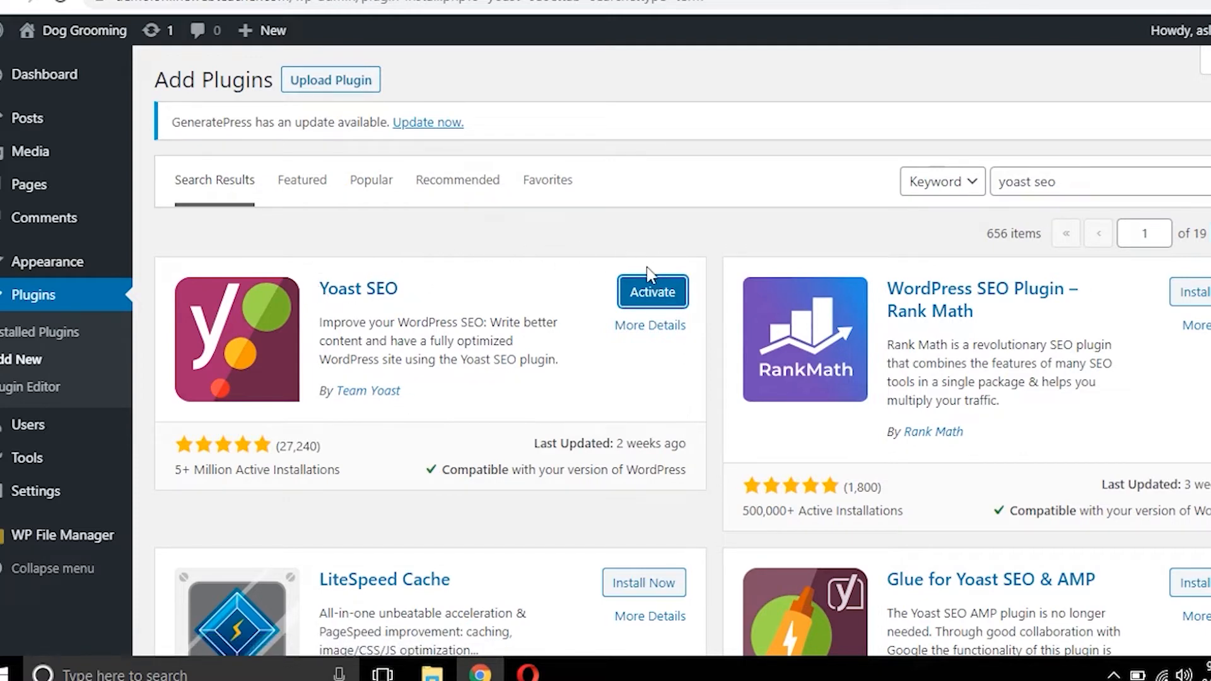
pyautogui.click(645, 294)
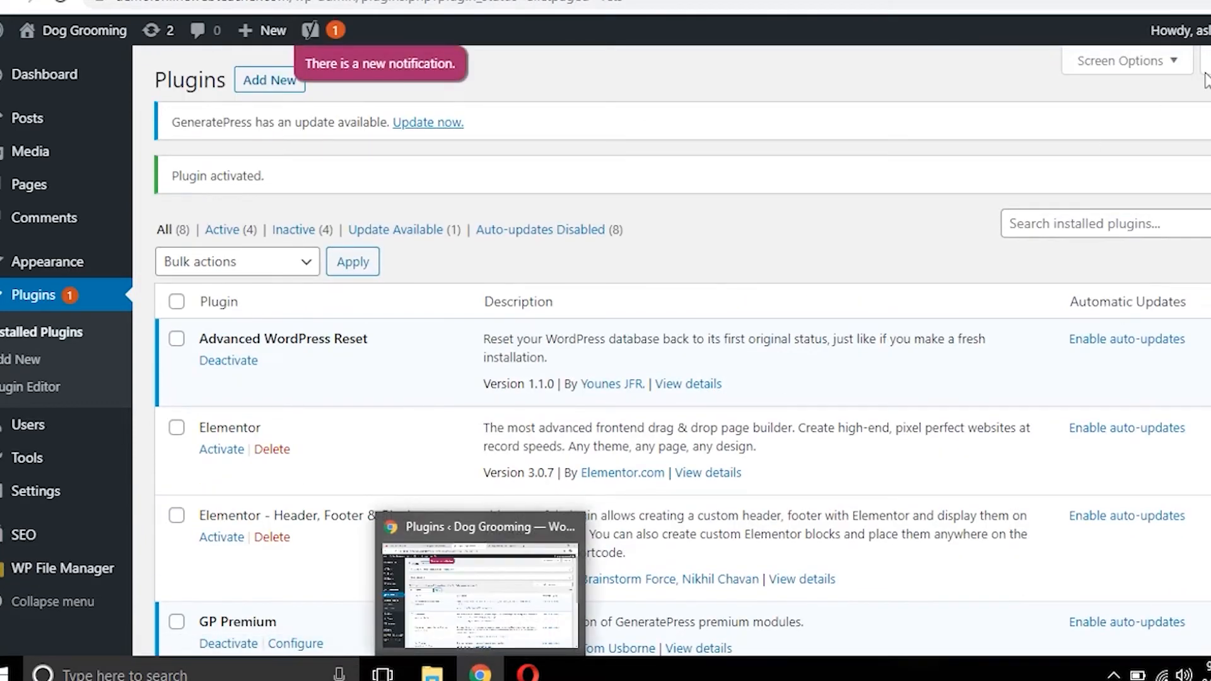
# Step: Return to adding new plugins and search the plugin directory for "contact form"
pyautogui.moveTo(1185, 32)
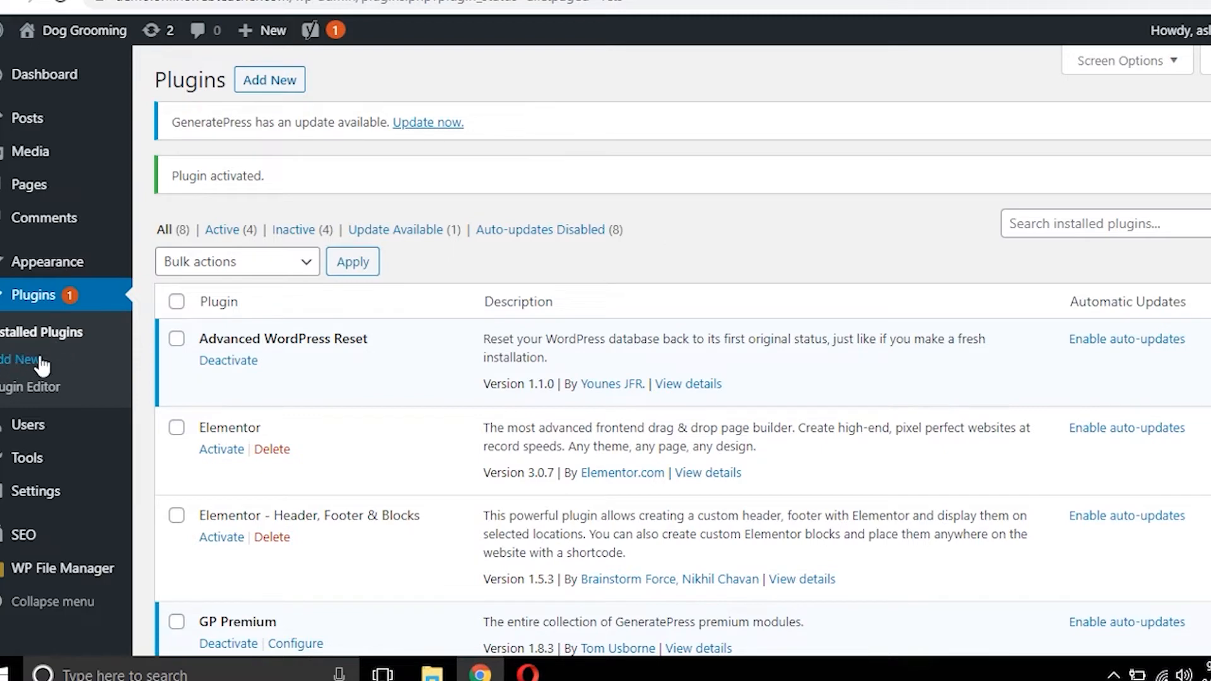
pyautogui.click(19, 361)
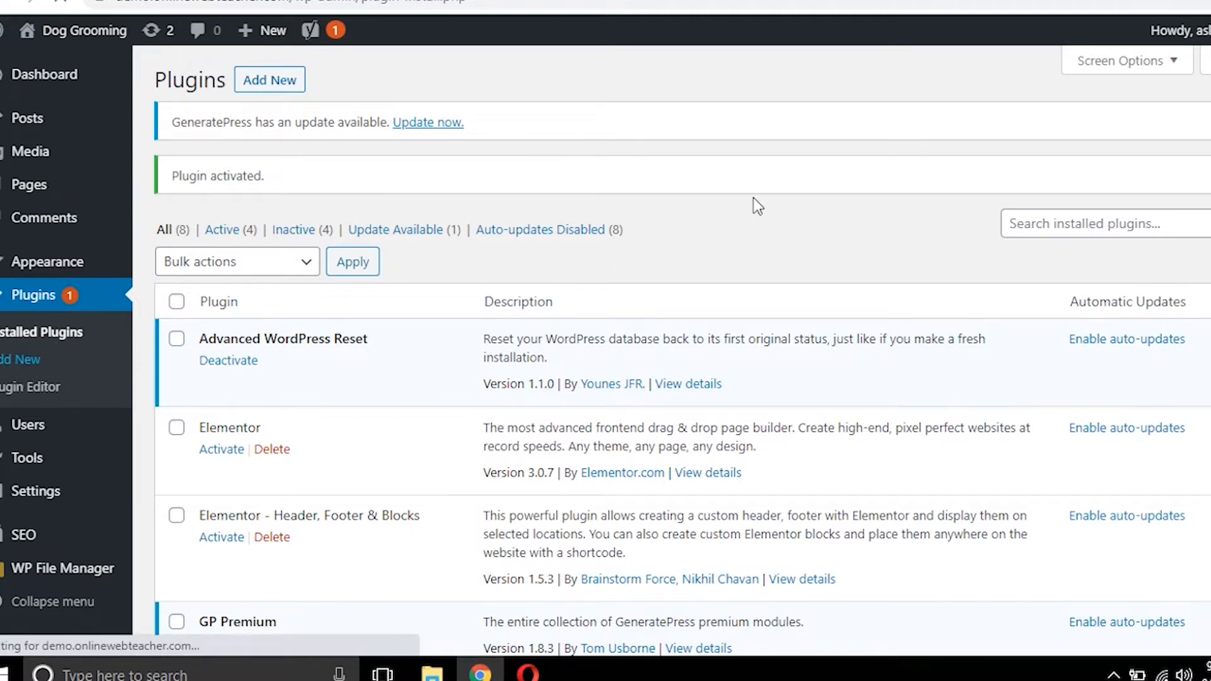
pyautogui.click(1049, 188)
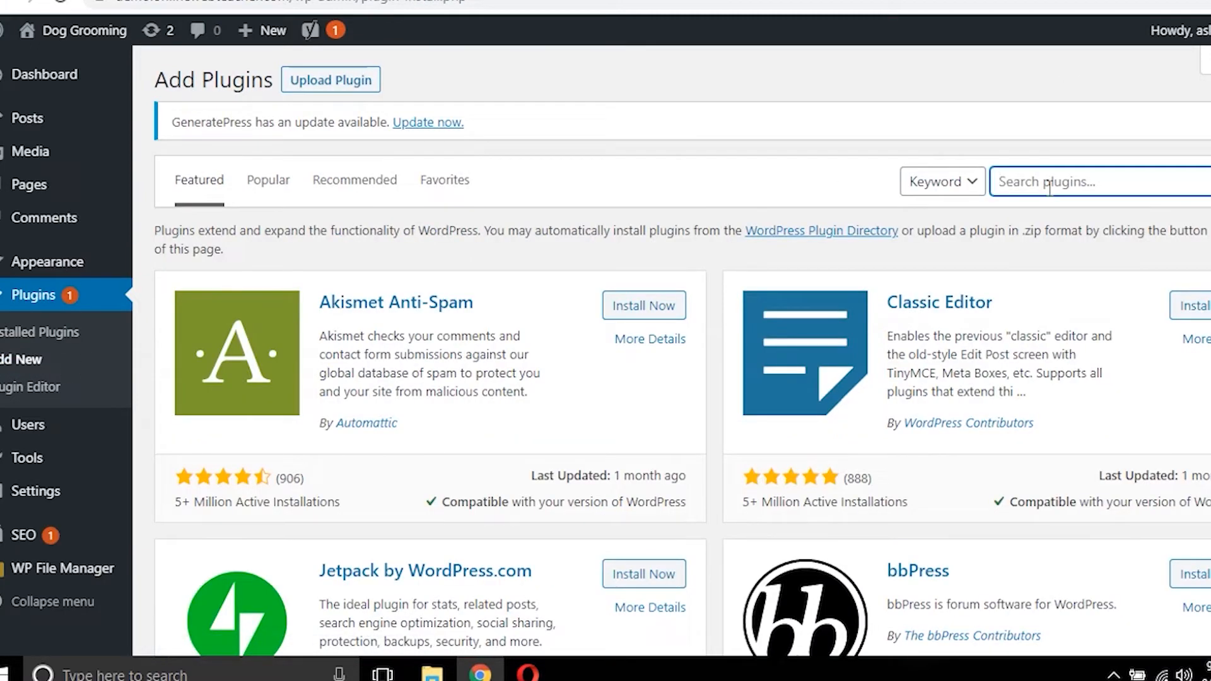
pyautogui.write('contact us')
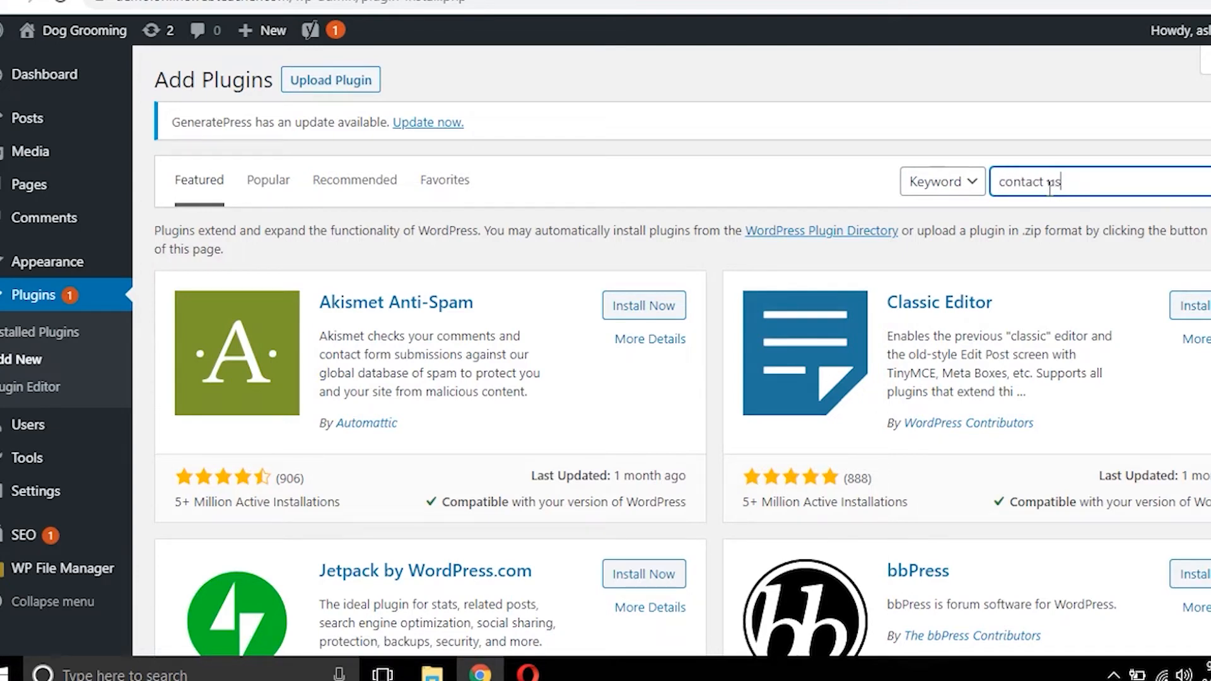
pyautogui.press('BackSpace')
pyautogui.press('BackSpace')
pyautogui.press('BackSpace')
pyautogui.write('form')
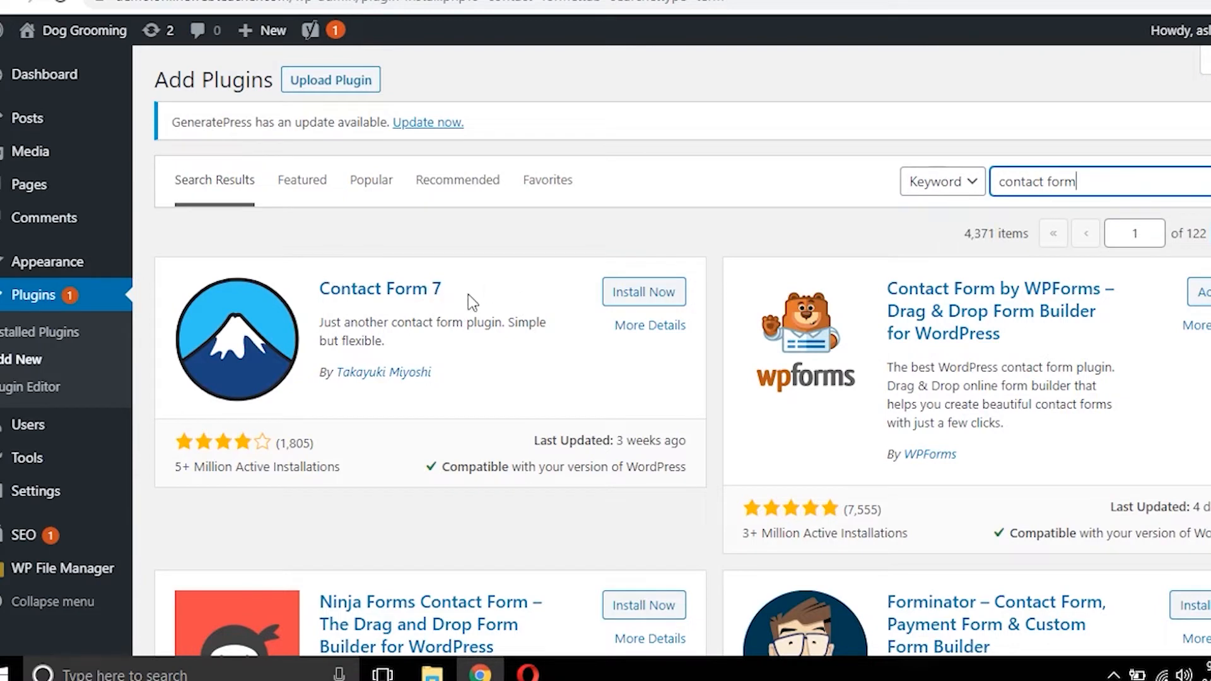
# Step: Install and activate the Contact Form 7 plugin
pyautogui.click(644, 293)
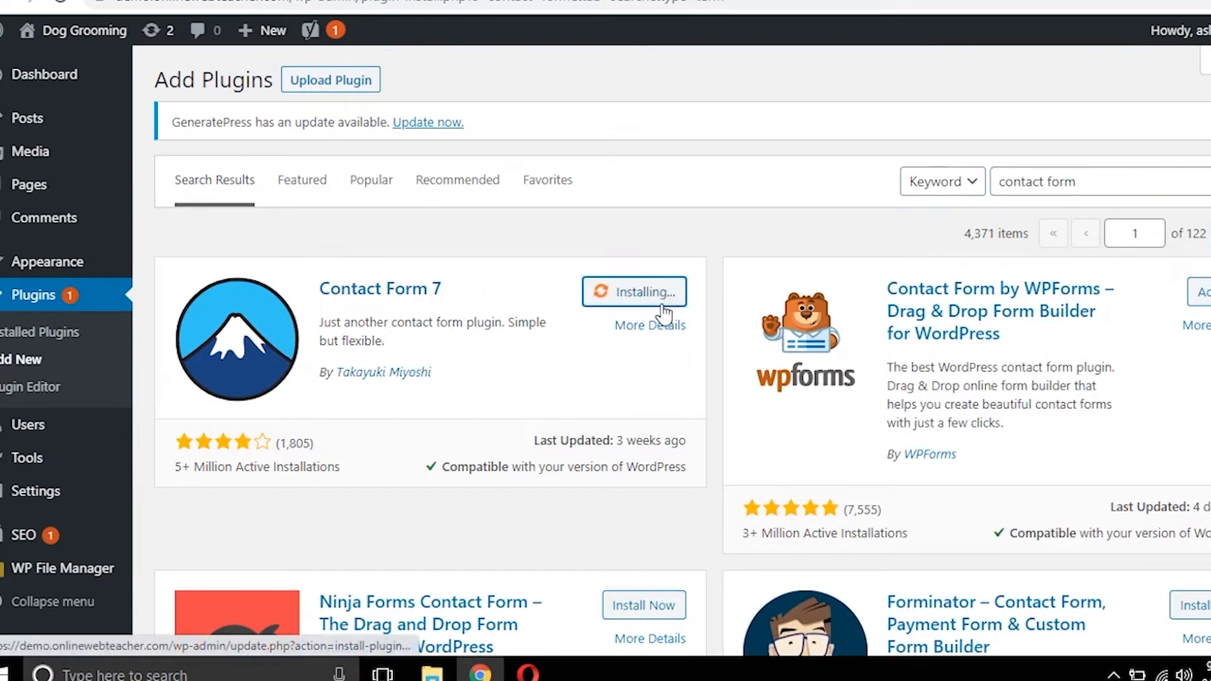
pyautogui.scroll(-3, 656, 322)
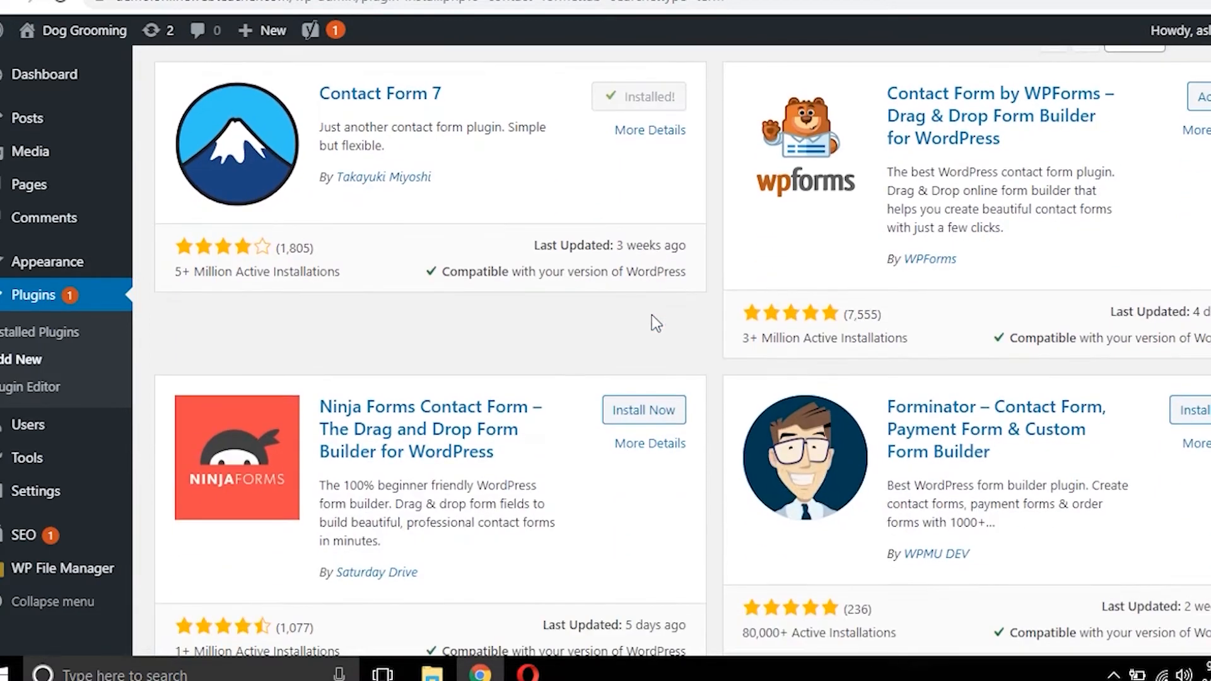
pyautogui.scroll(3, 652, 315)
pyautogui.click(663, 294)
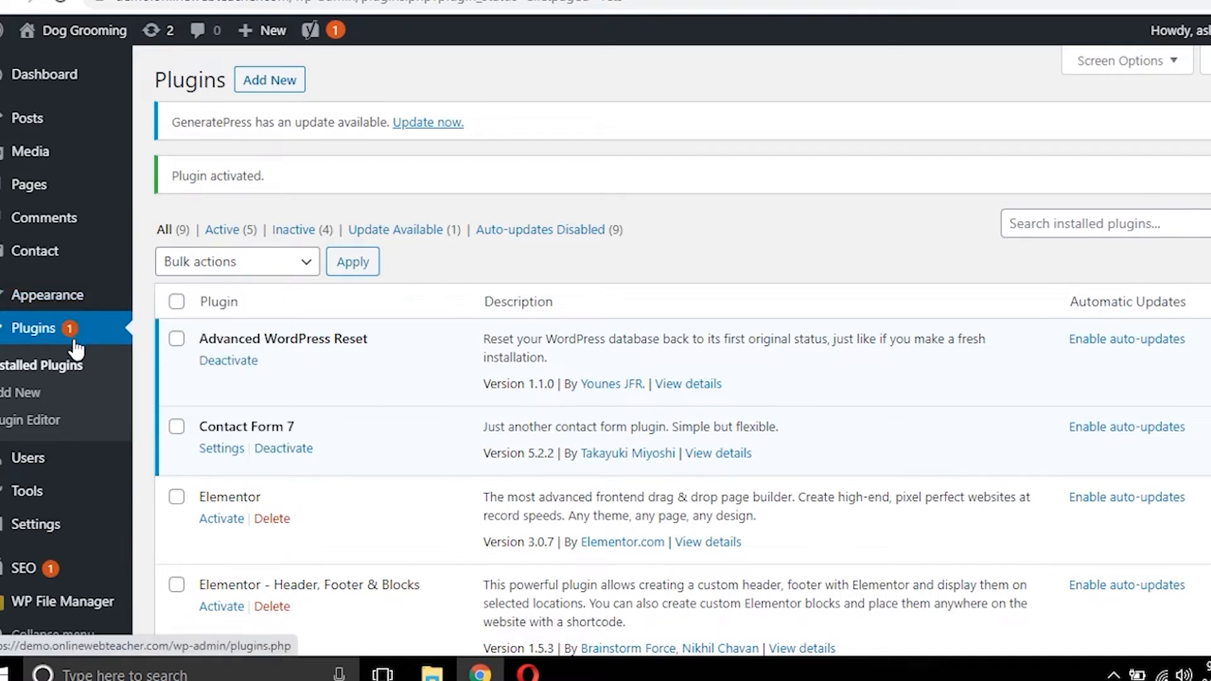
# Step: Search the plugin directory for "autoptimize", then install and activate the Autoptimize plugin
pyautogui.moveTo(82, 306)
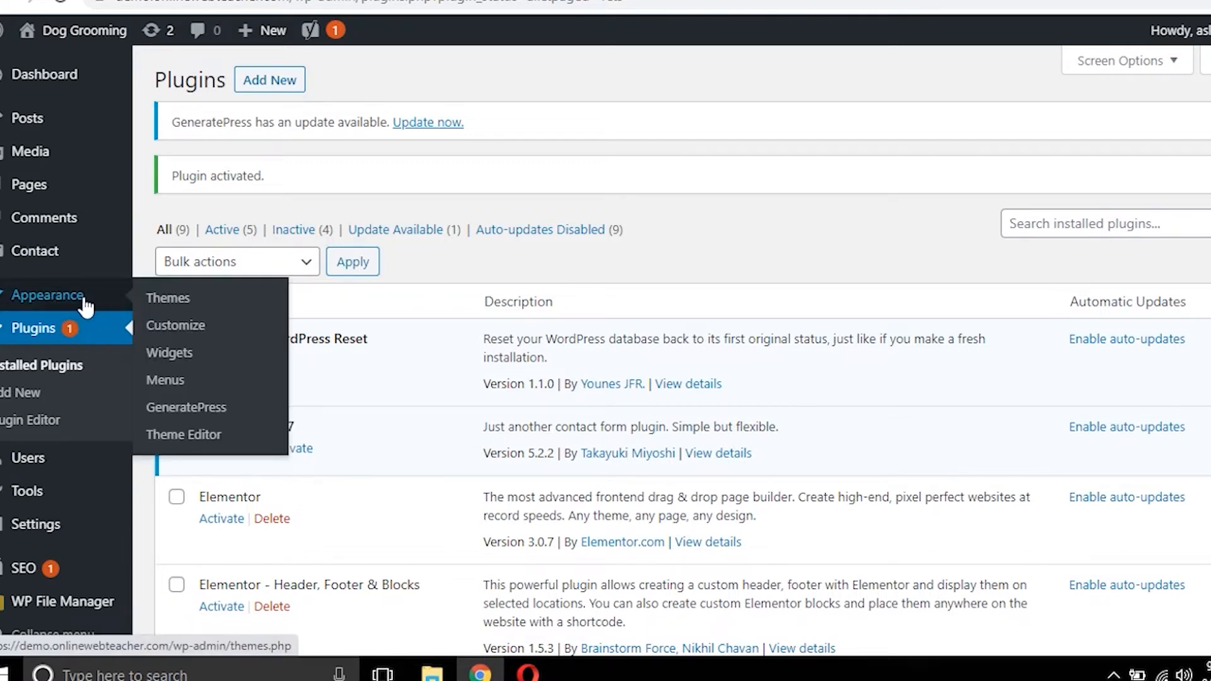
pyautogui.click(24, 398)
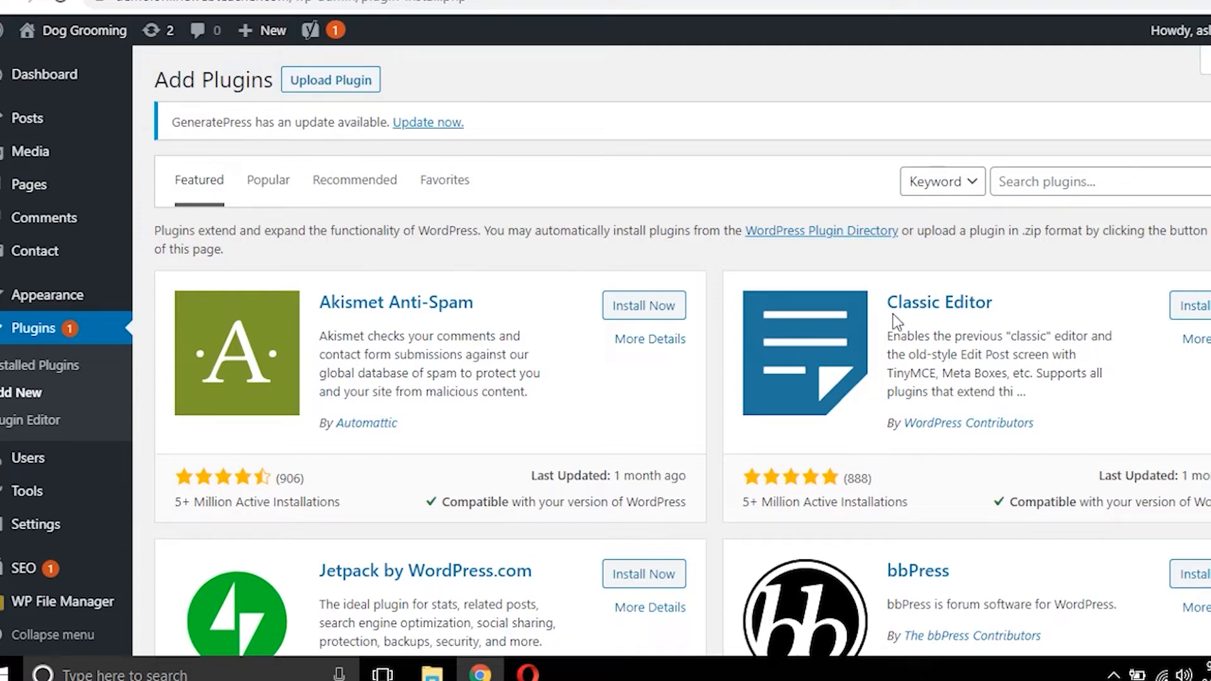
pyautogui.click(1074, 182)
pyautogui.write('auto')
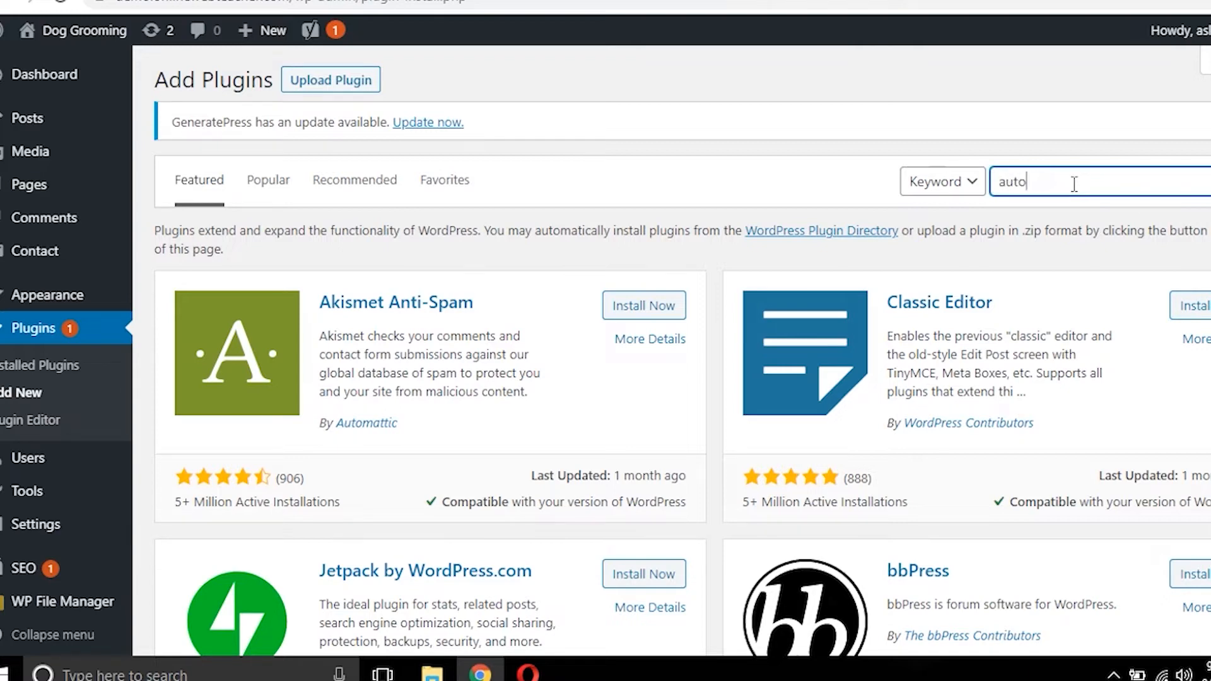
pyautogui.write('ptimize')
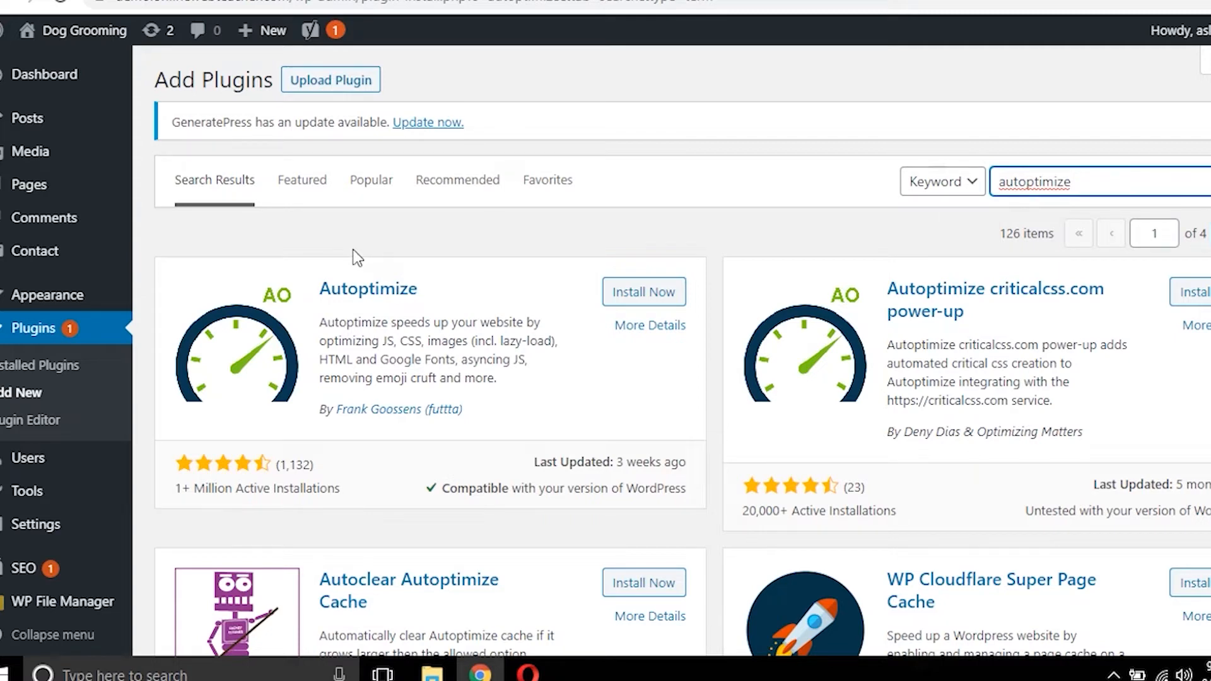
pyautogui.click(640, 295)
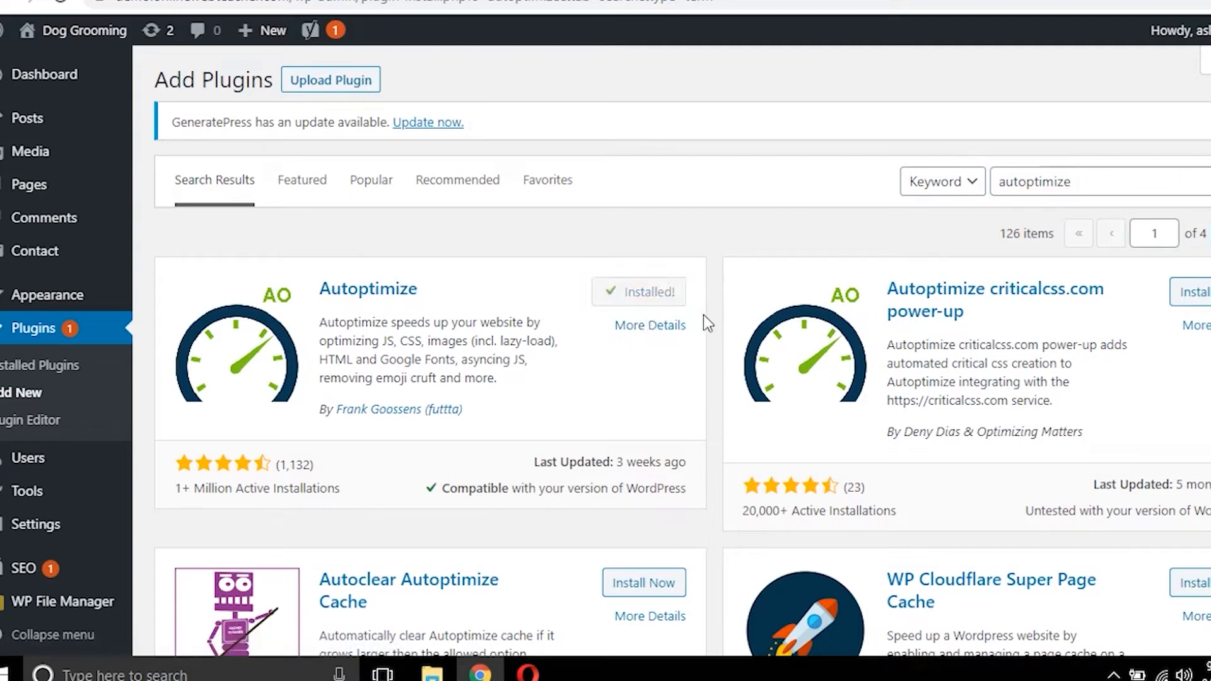
pyautogui.click(667, 306)
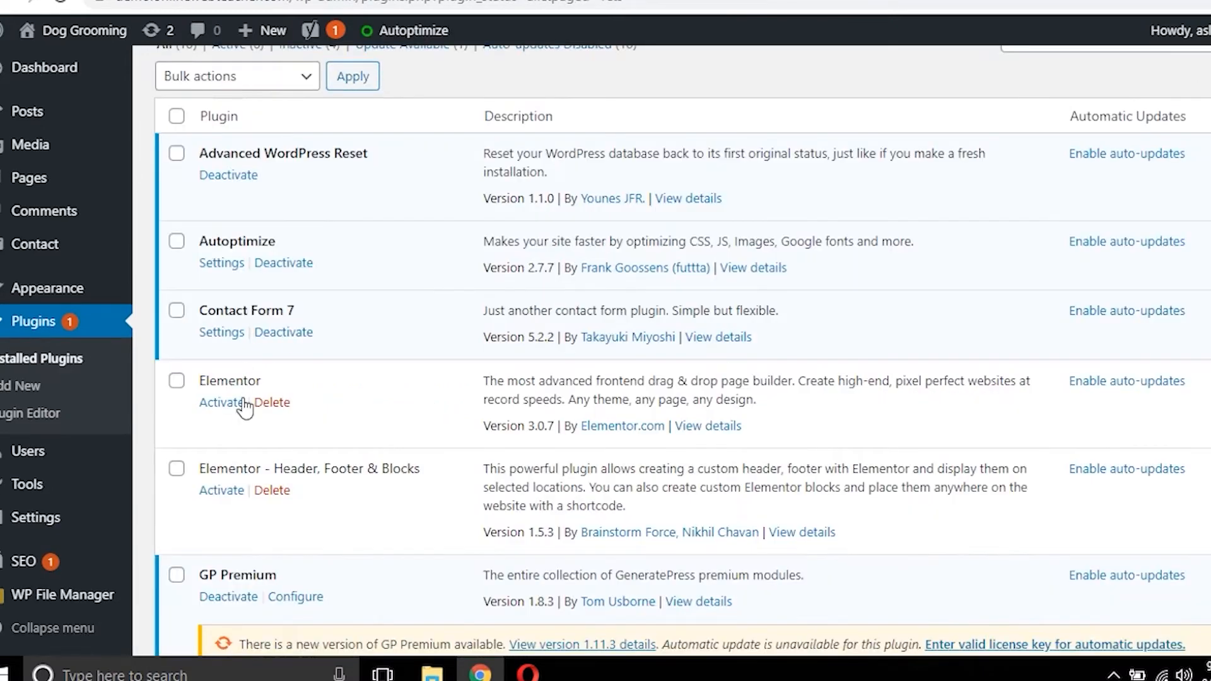
# Step: Look over the installed plugins, reload the live site's homepage and examine its post list, sidebar widget and footer widgets
pyautogui.scroll(-3, 309, 416)
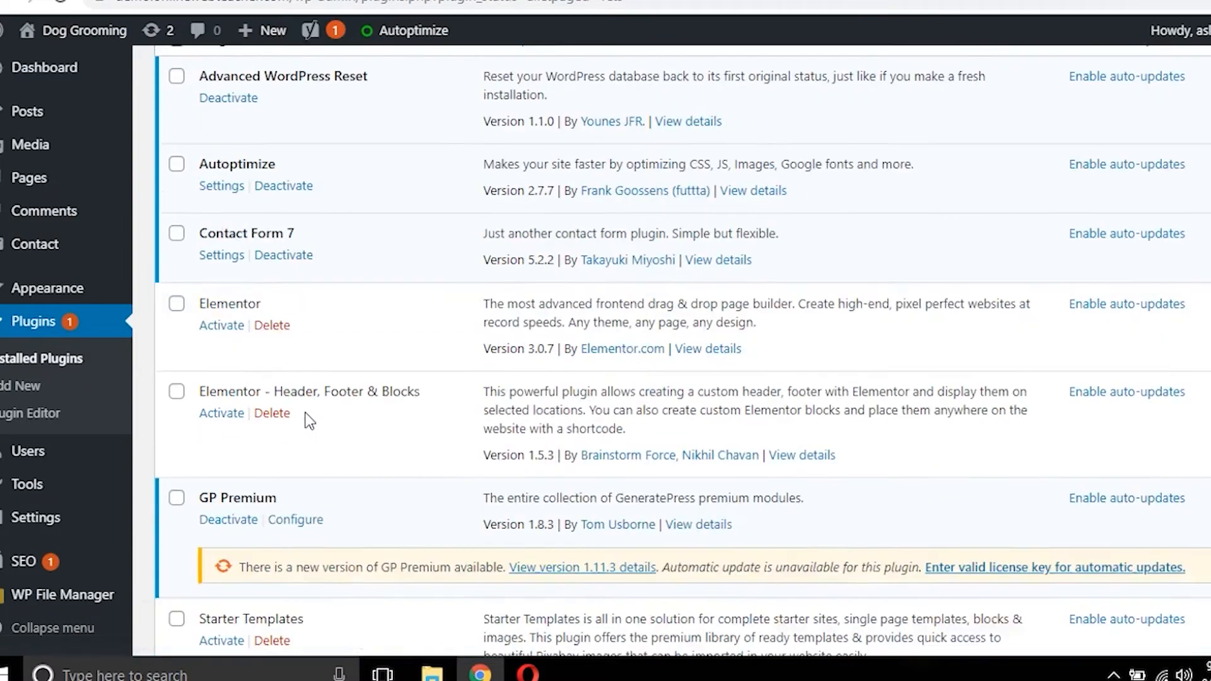
pyautogui.scroll(-3, 328, 392)
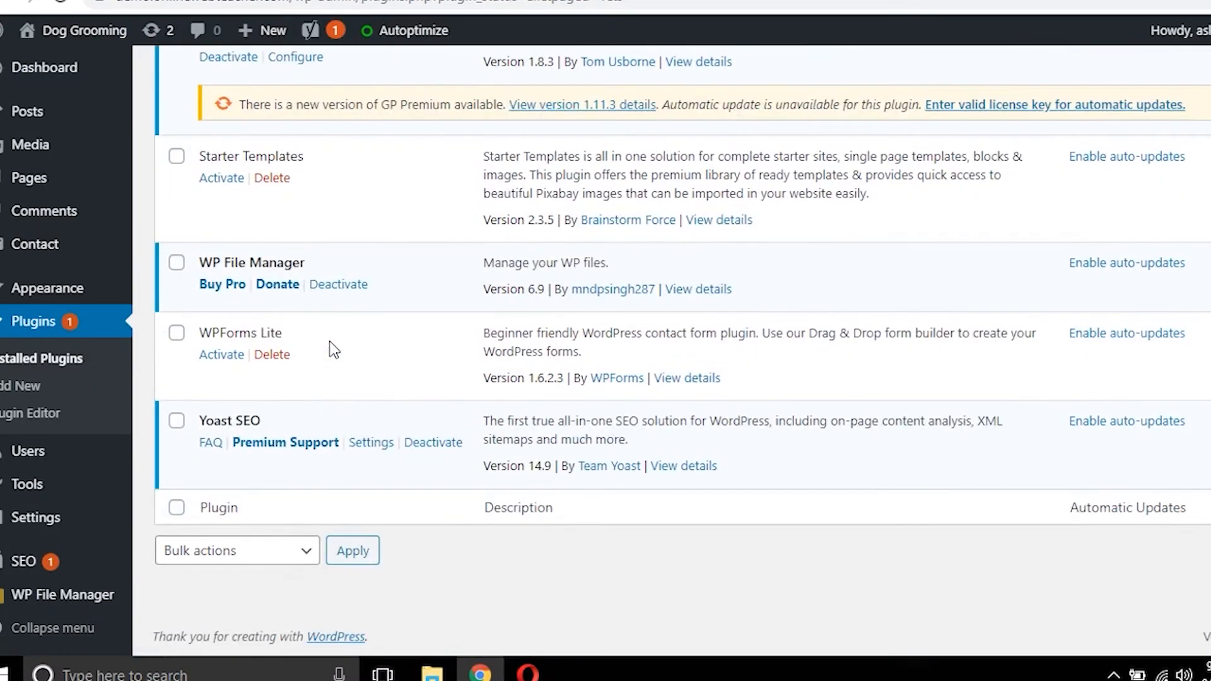
pyautogui.scroll(10, 329, 324)
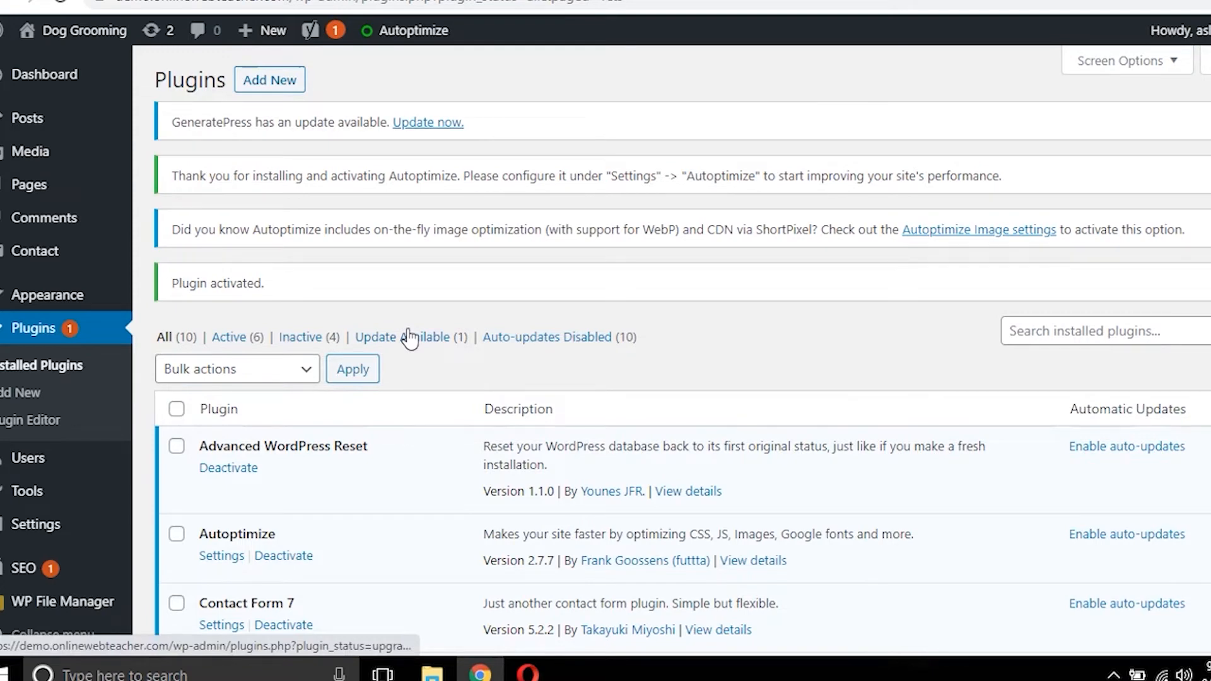
pyautogui.click(253, 1)
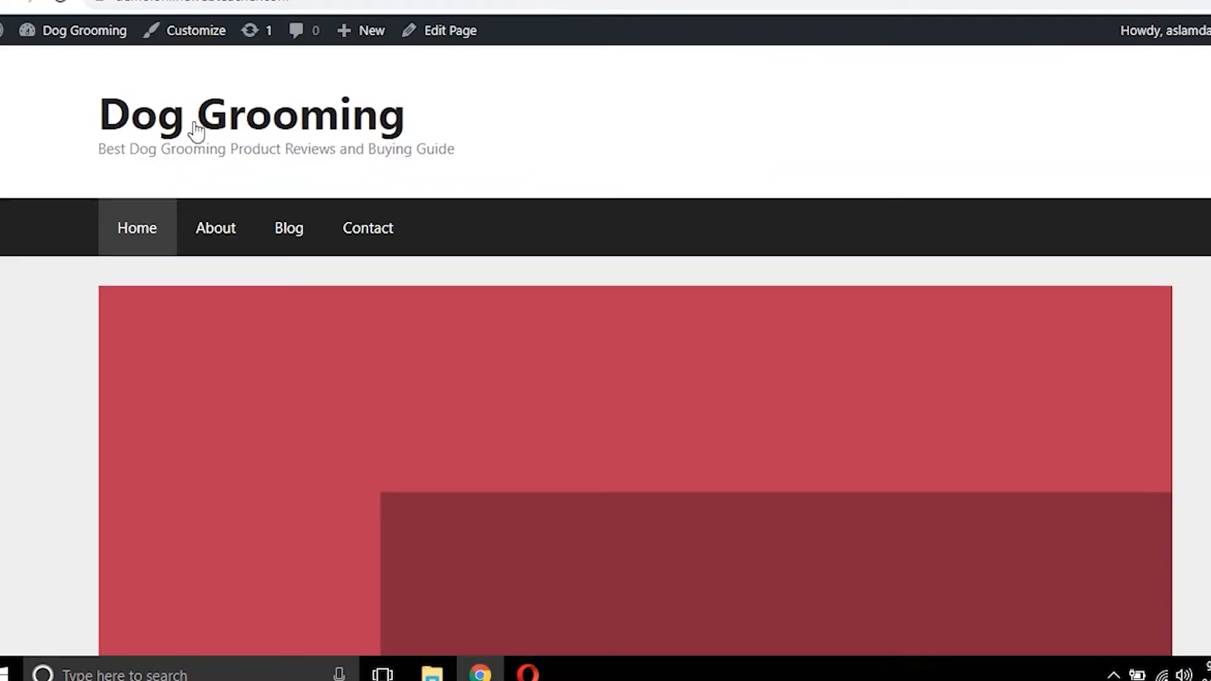
pyautogui.click(145, 121)
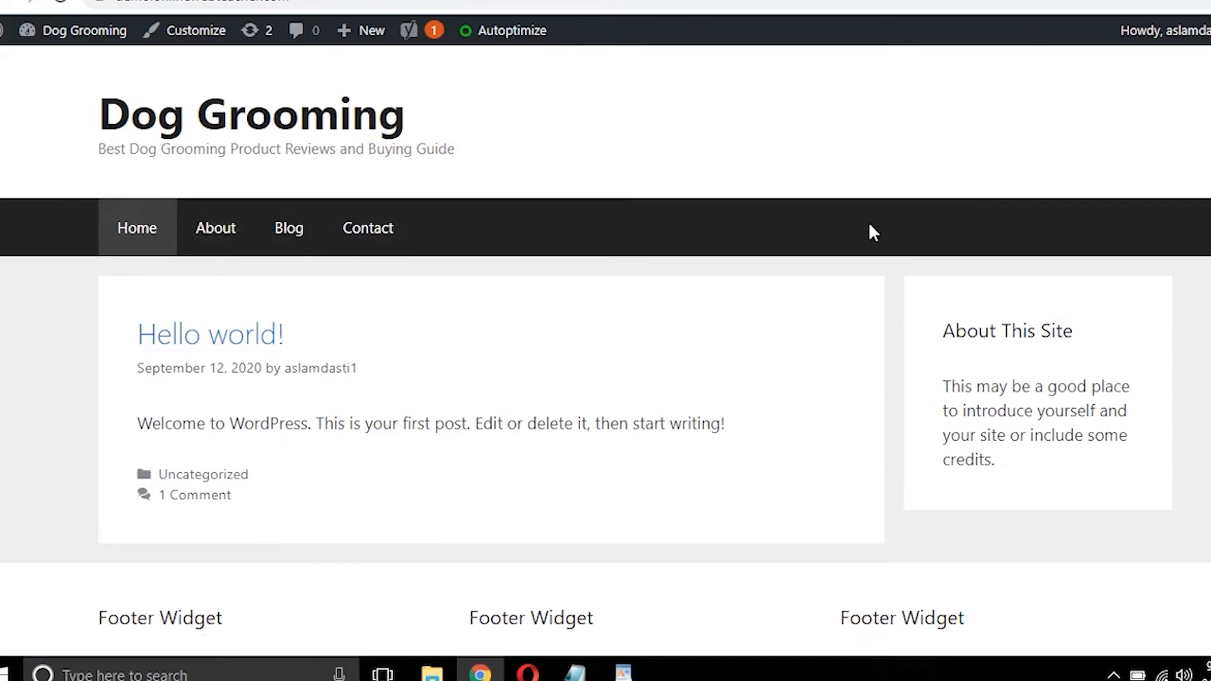
pyautogui.scroll(-4, 870, 227)
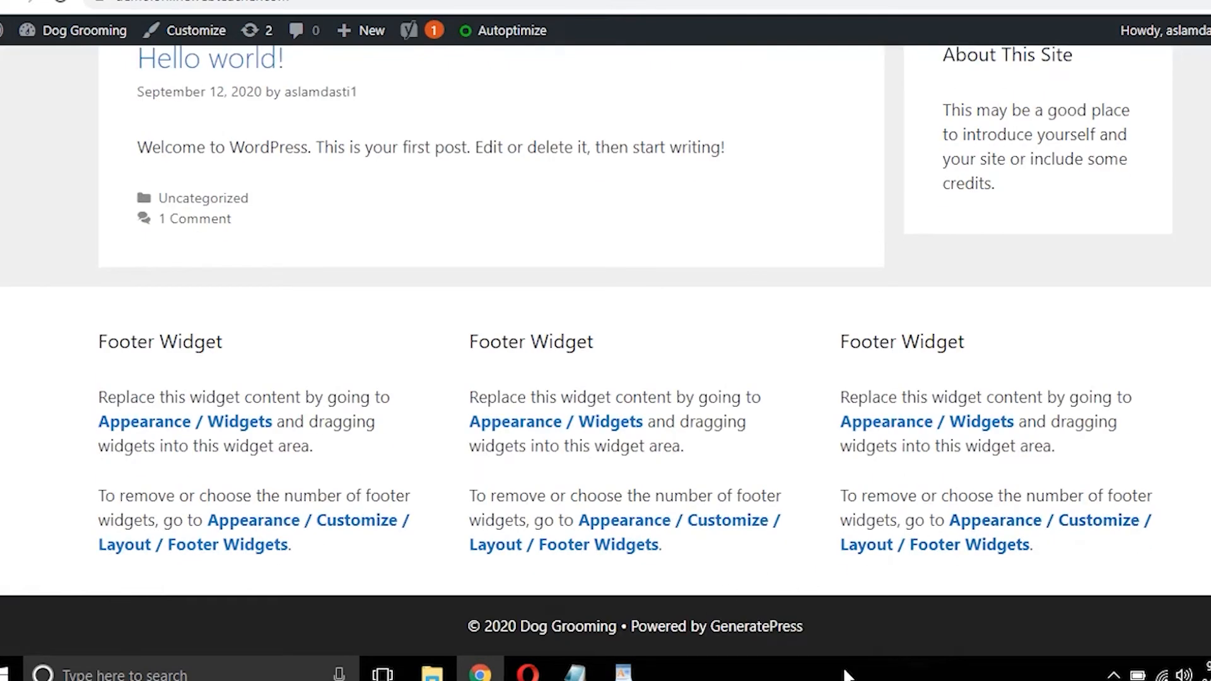
pyautogui.scroll(4, 852, 508)
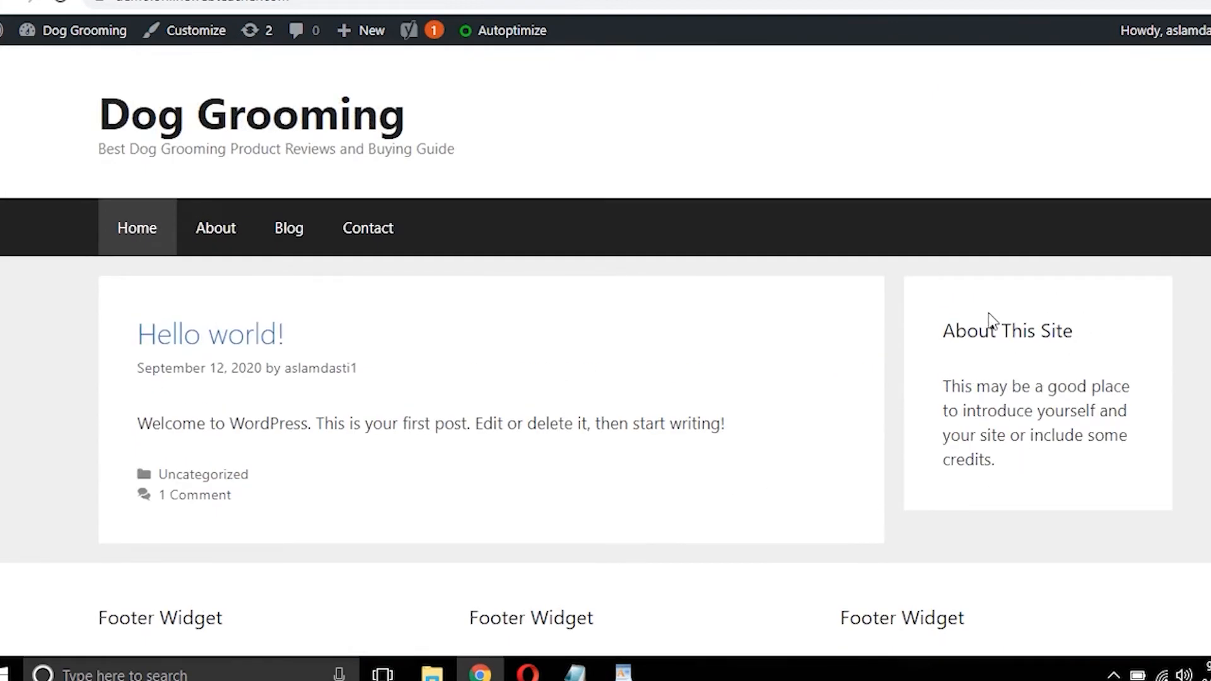
pyautogui.moveTo(944, 329); pyautogui.dragTo(1106, 346)
pyautogui.click(1071, 360)
# Step: Open the site's menu editor and examine the available menus and the Primary menu's name, items and display location
pyautogui.click(379, 1)
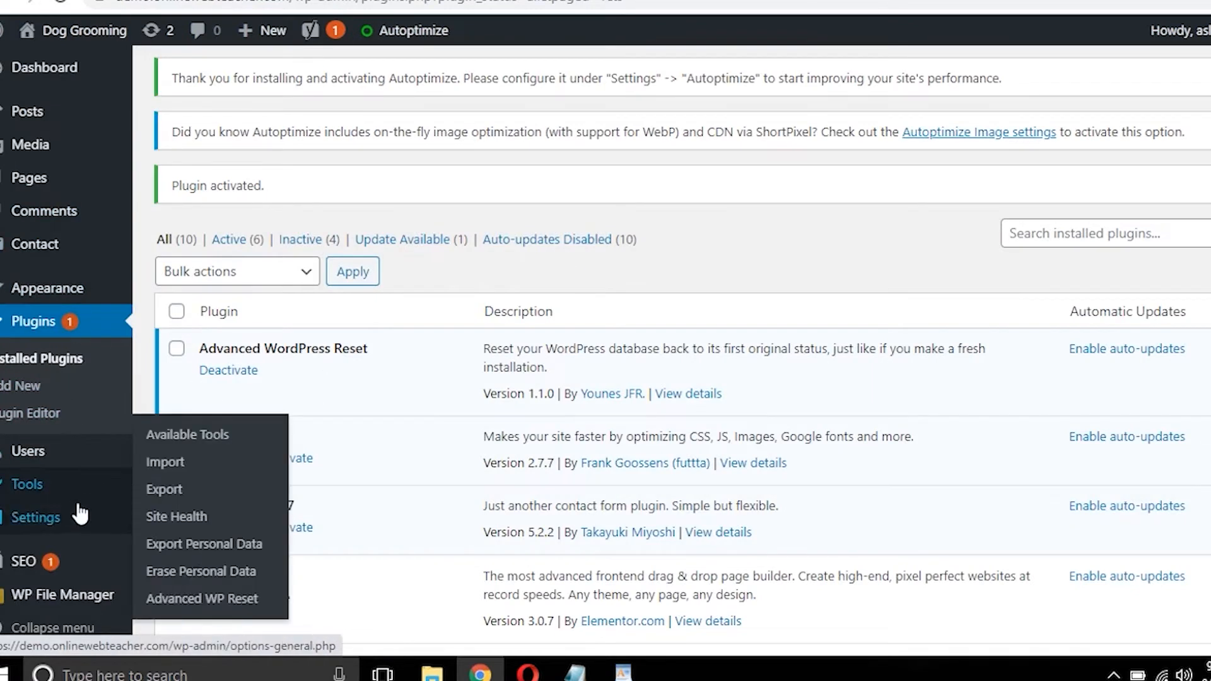
pyautogui.moveTo(89, 294)
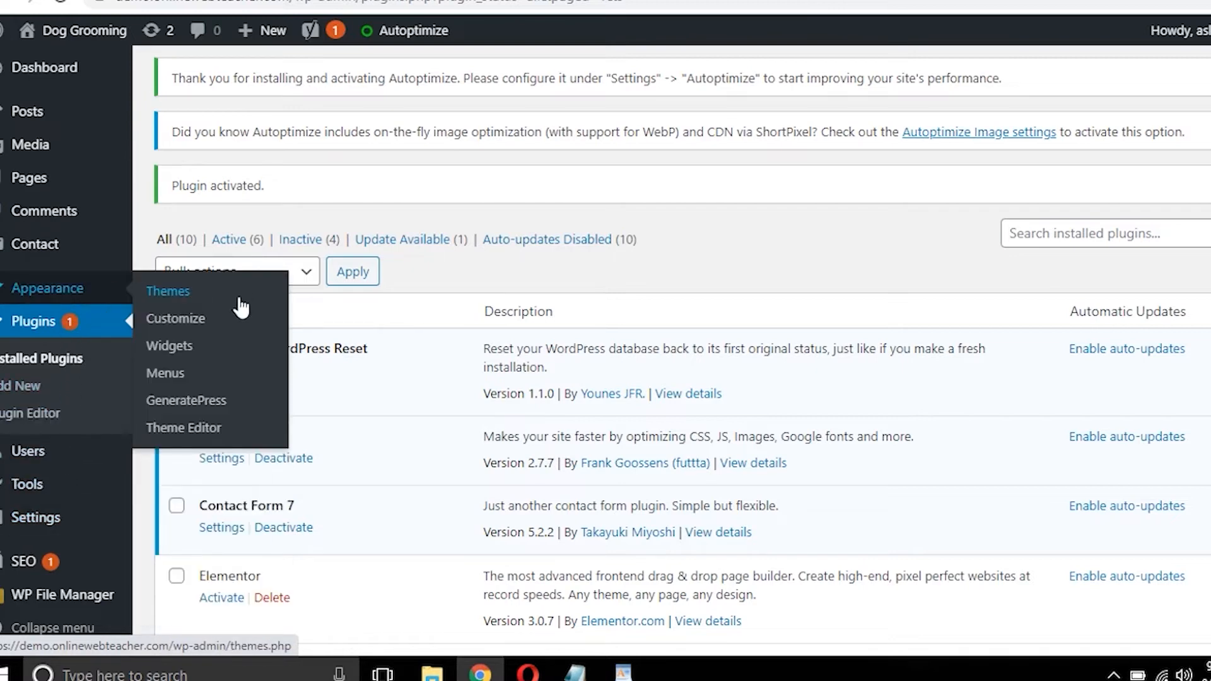
pyautogui.click(171, 379)
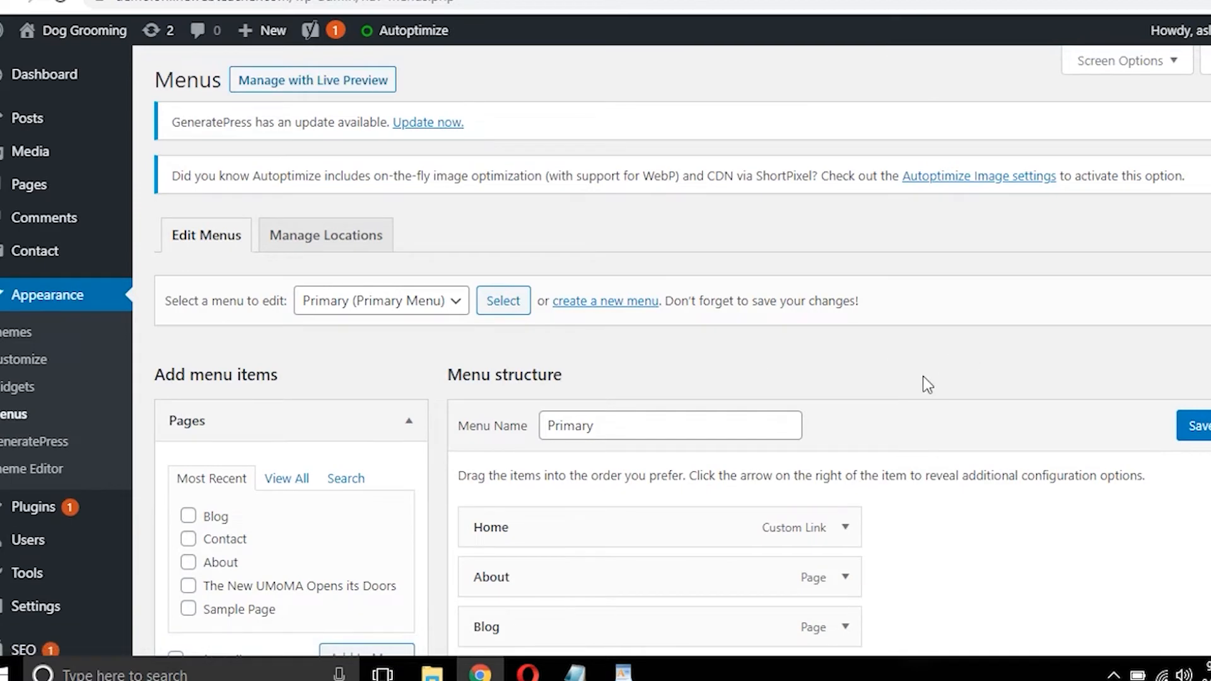
pyautogui.scroll(-2, 923, 376)
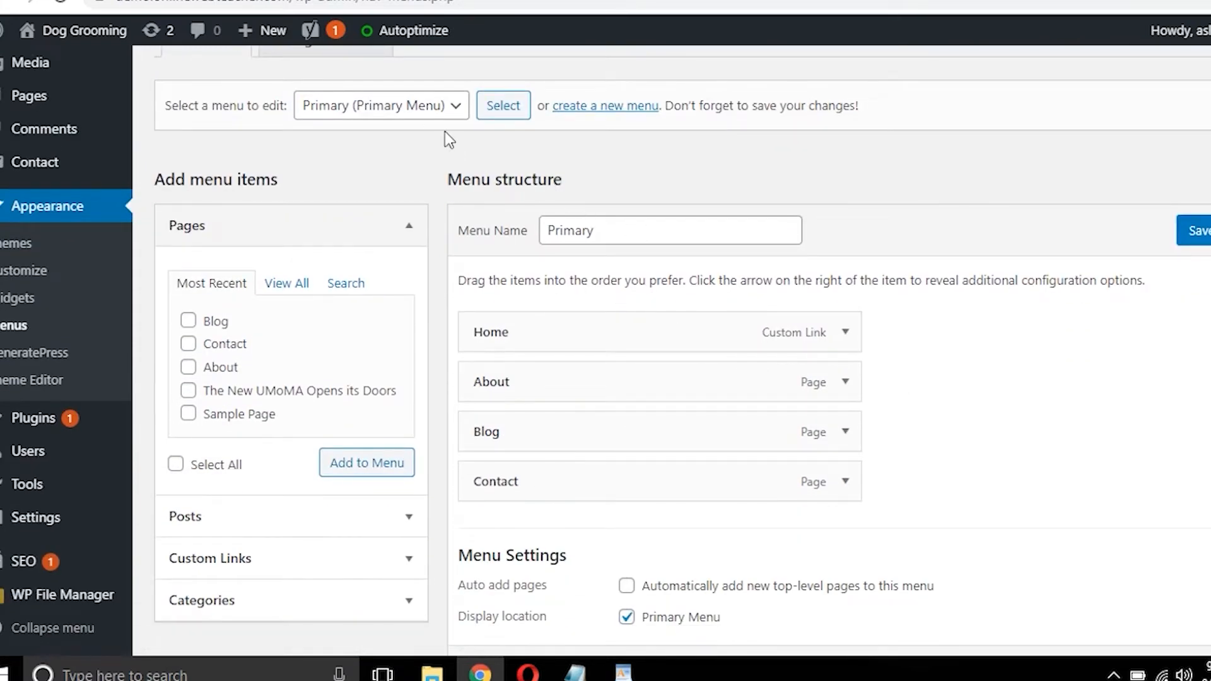
pyautogui.click(442, 106)
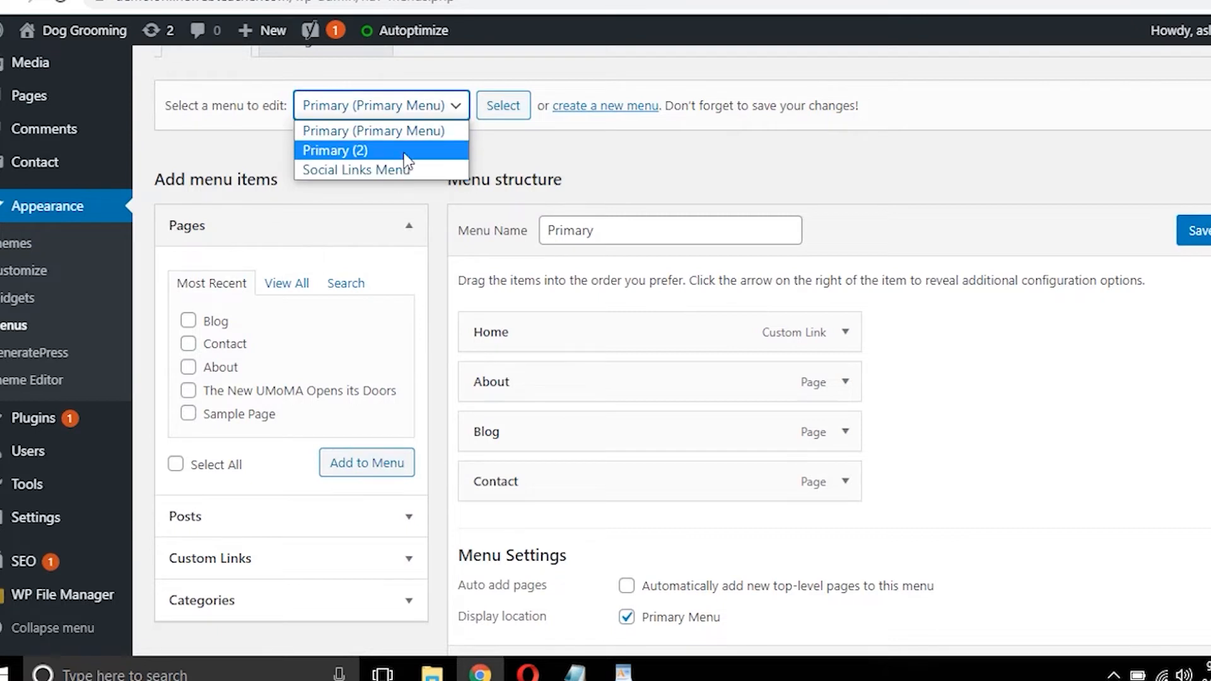
pyautogui.click(615, 178)
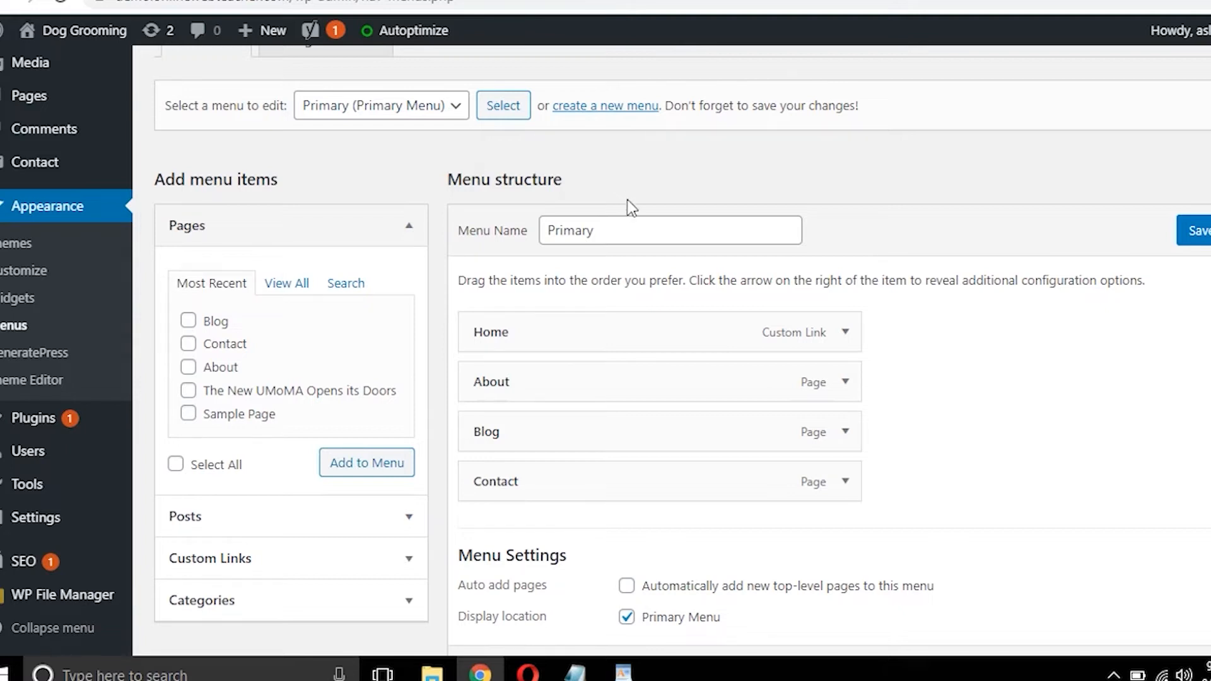
pyautogui.click(634, 231)
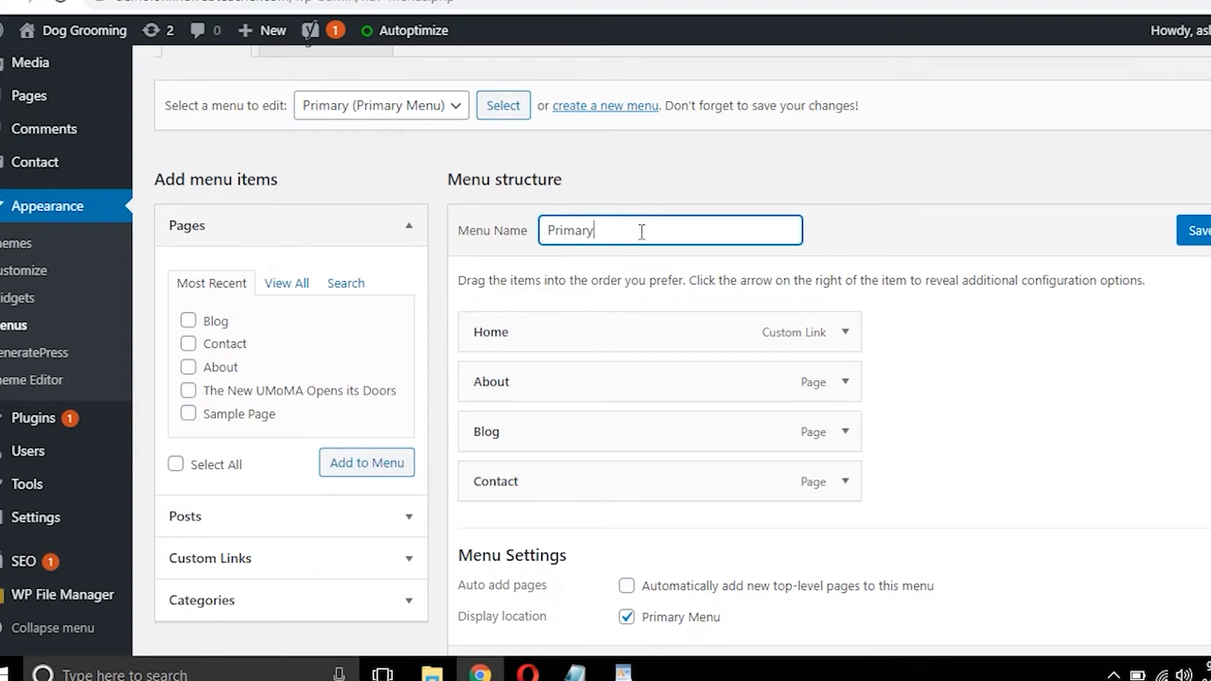
pyautogui.scroll(-2, 907, 308)
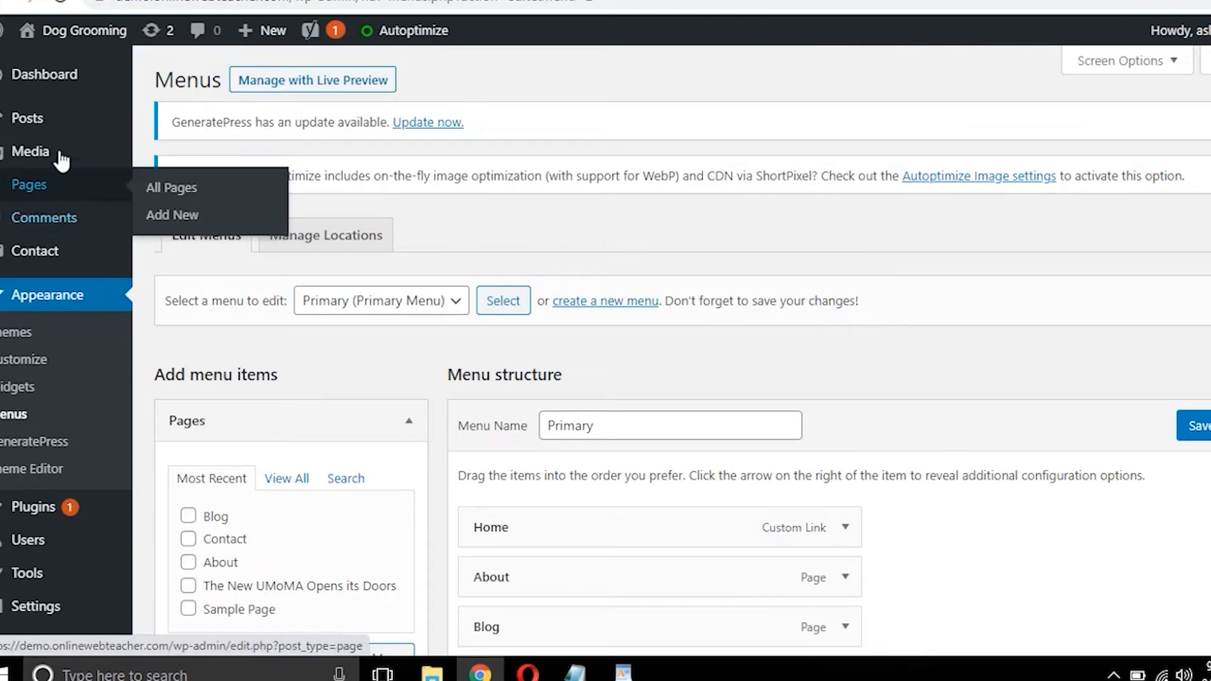
# Step: Create the post categories Grooming, Training, Feeding and Travel, copying the names from the Notepad list
pyautogui.moveTo(40, 128)
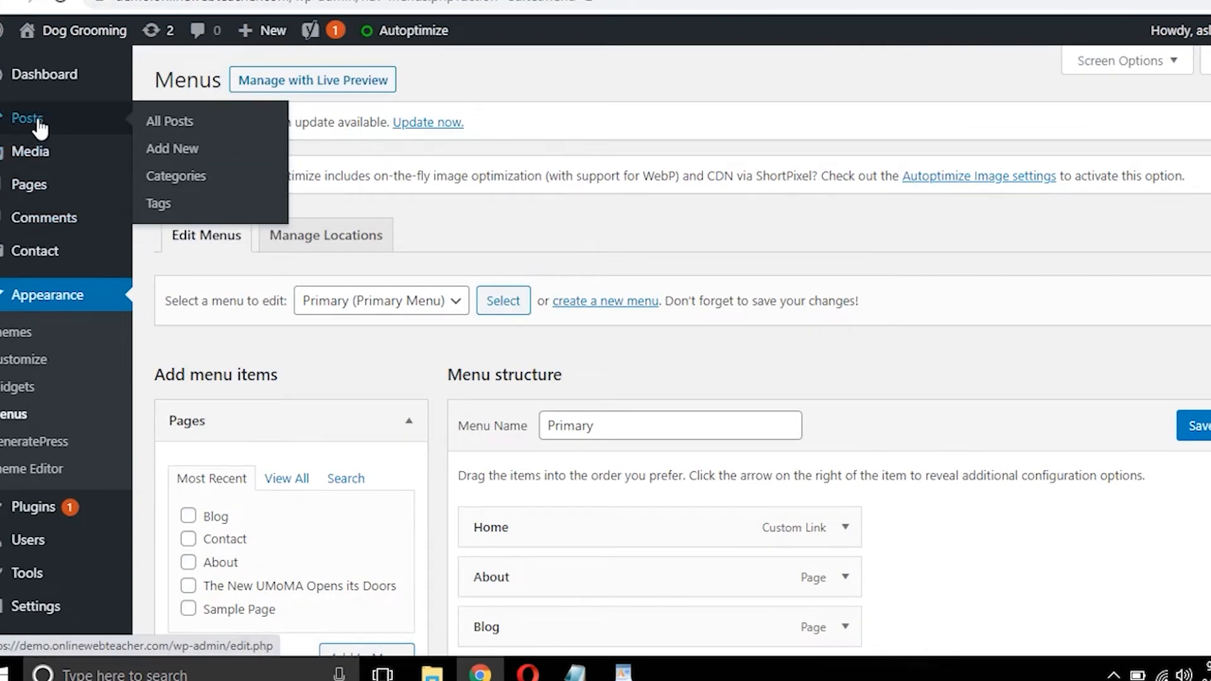
pyautogui.click(168, 180)
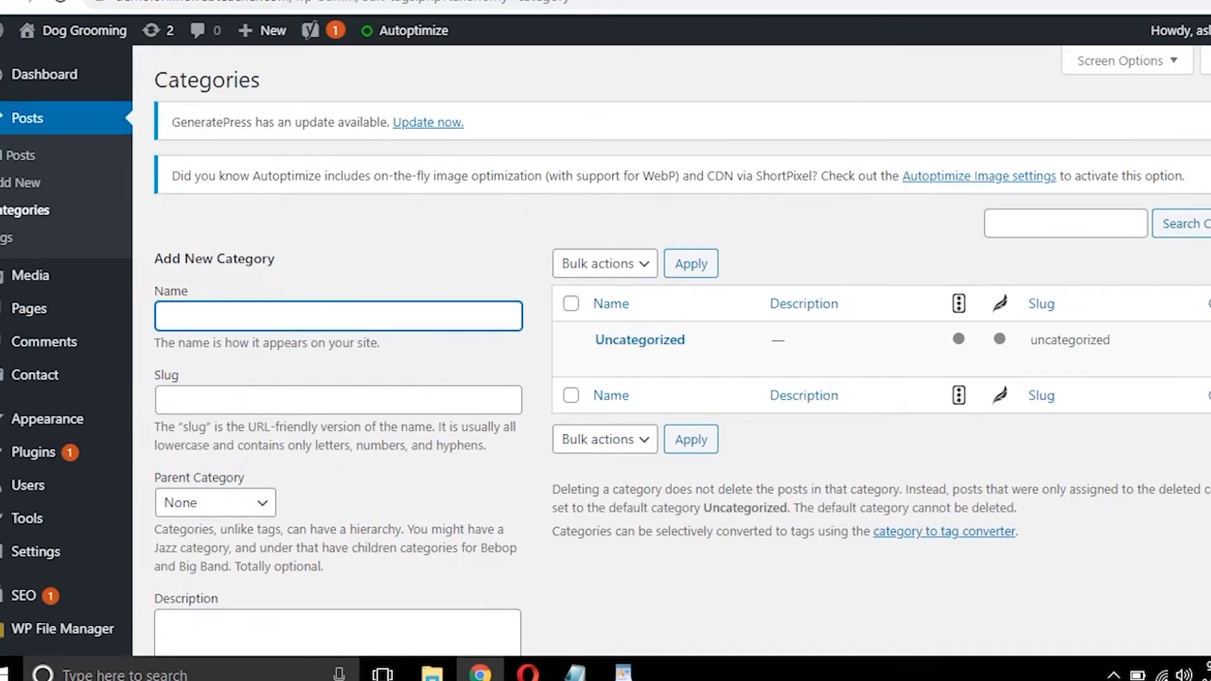
pyautogui.click(575, 672)
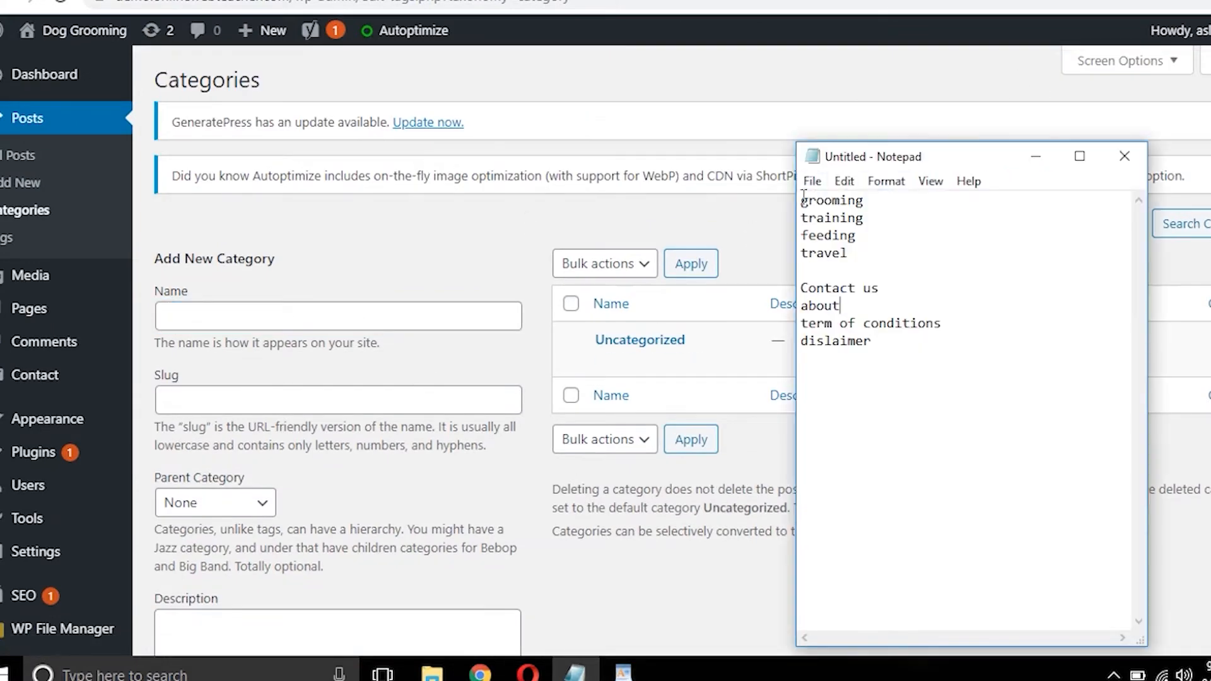
pyautogui.moveTo(802, 200); pyautogui.dragTo(869, 201)
pyautogui.hotkey('ctrl', 'c')
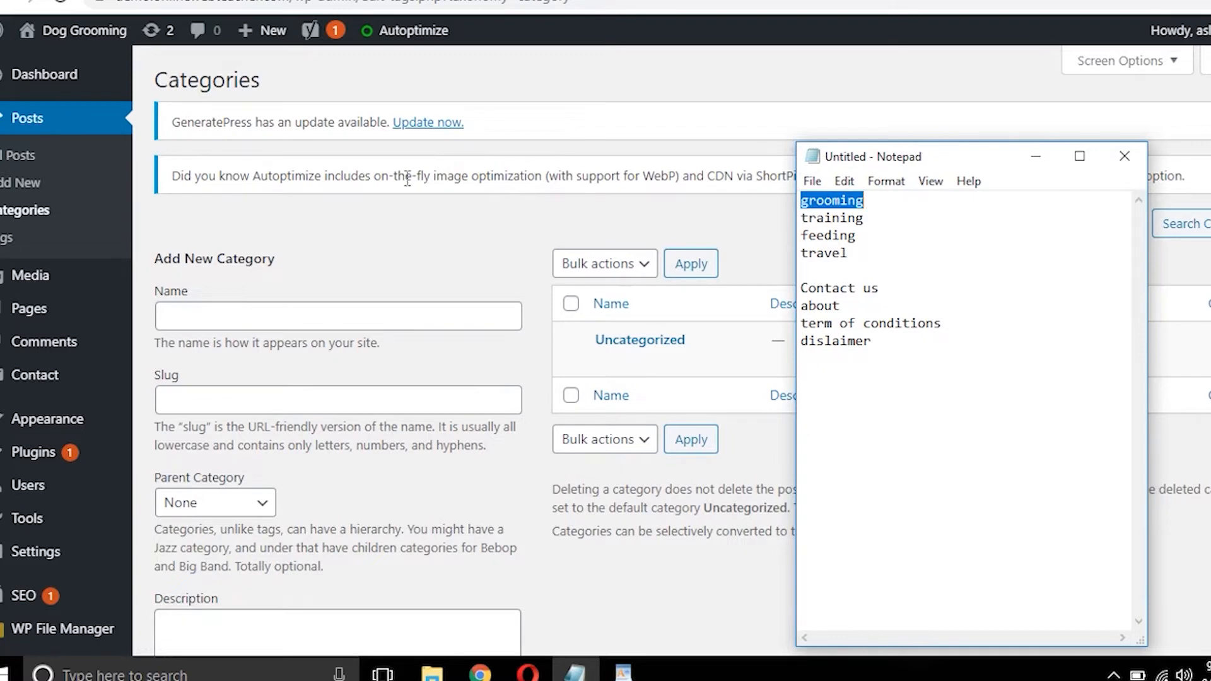
pyautogui.click(292, 309)
pyautogui.hotkey('ctrl', 'v')
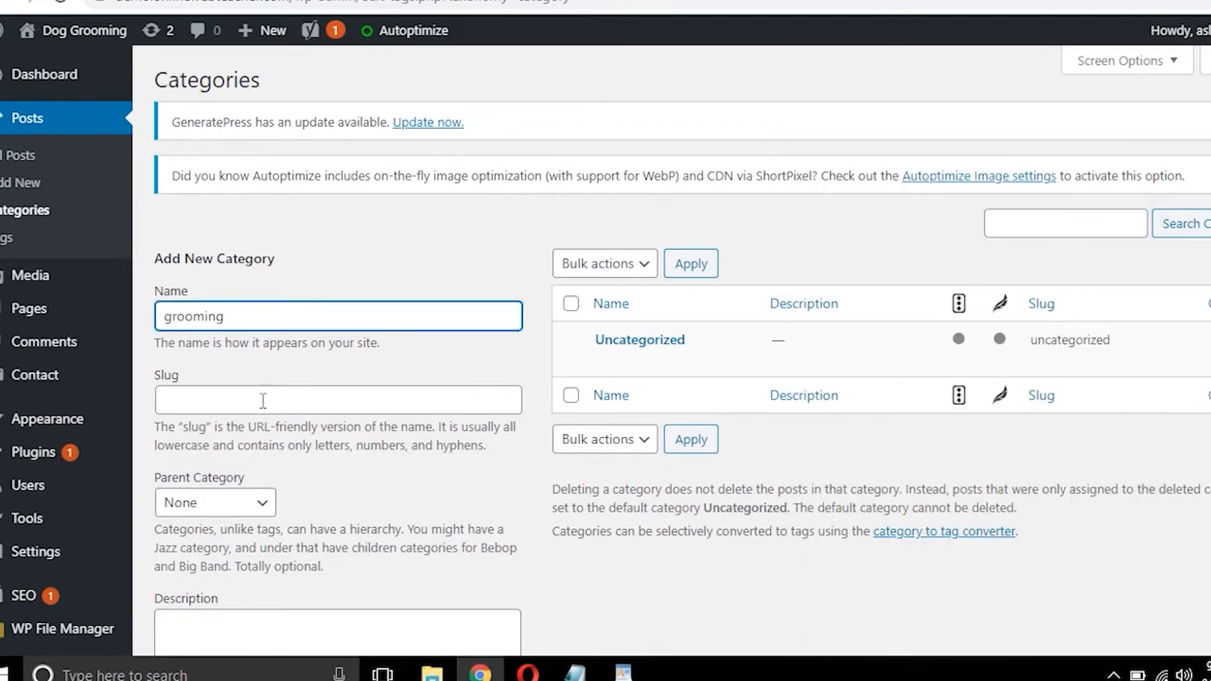
pyautogui.scroll(-3, 263, 401)
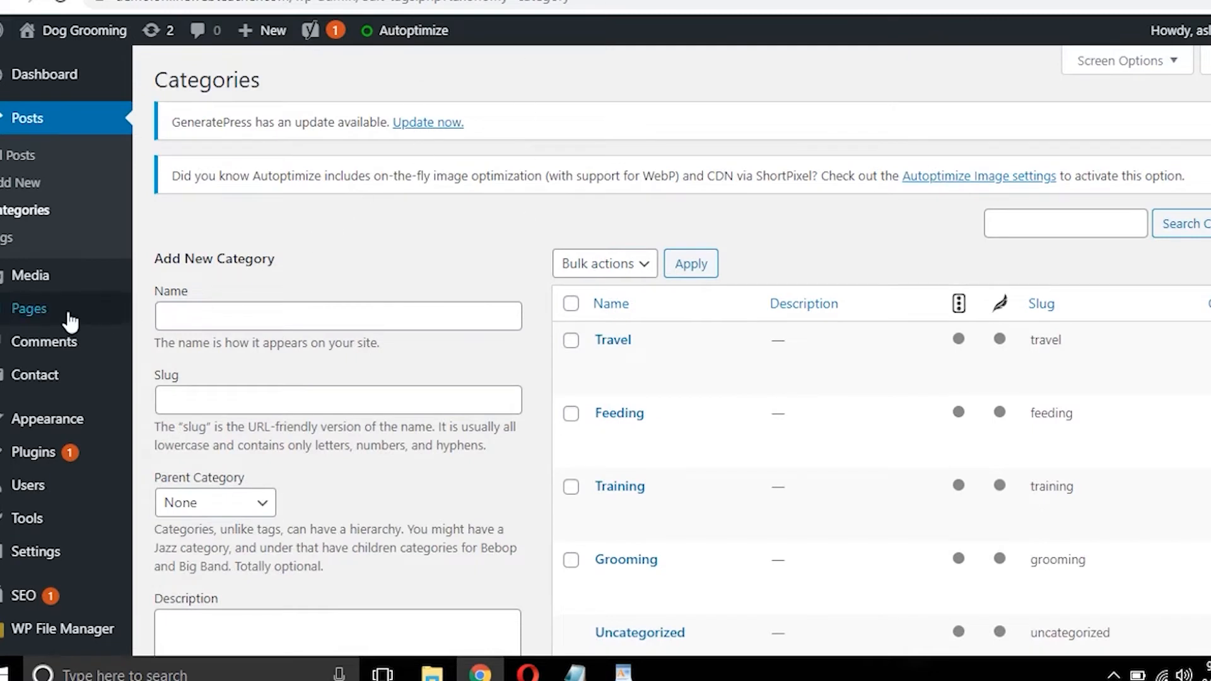
# Step: Return to the menu editor and add the Feeding, Grooming, Training and Travel categories to the Primary menu
pyautogui.moveTo(70, 419)
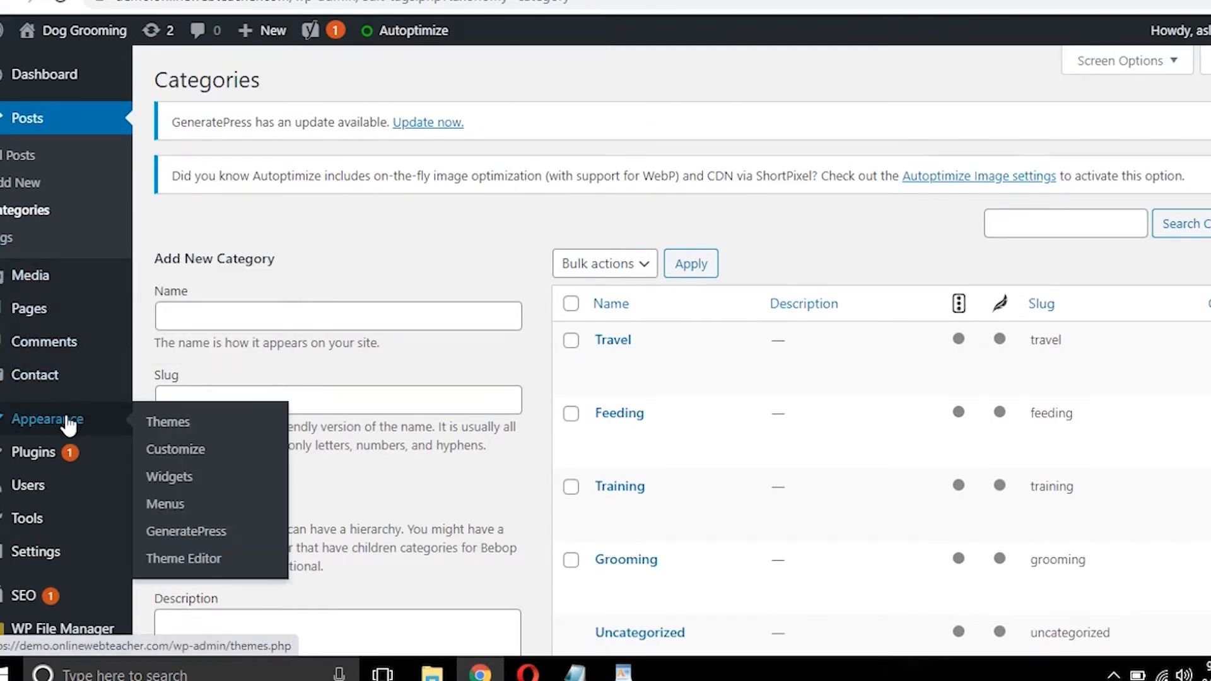
pyautogui.click(171, 508)
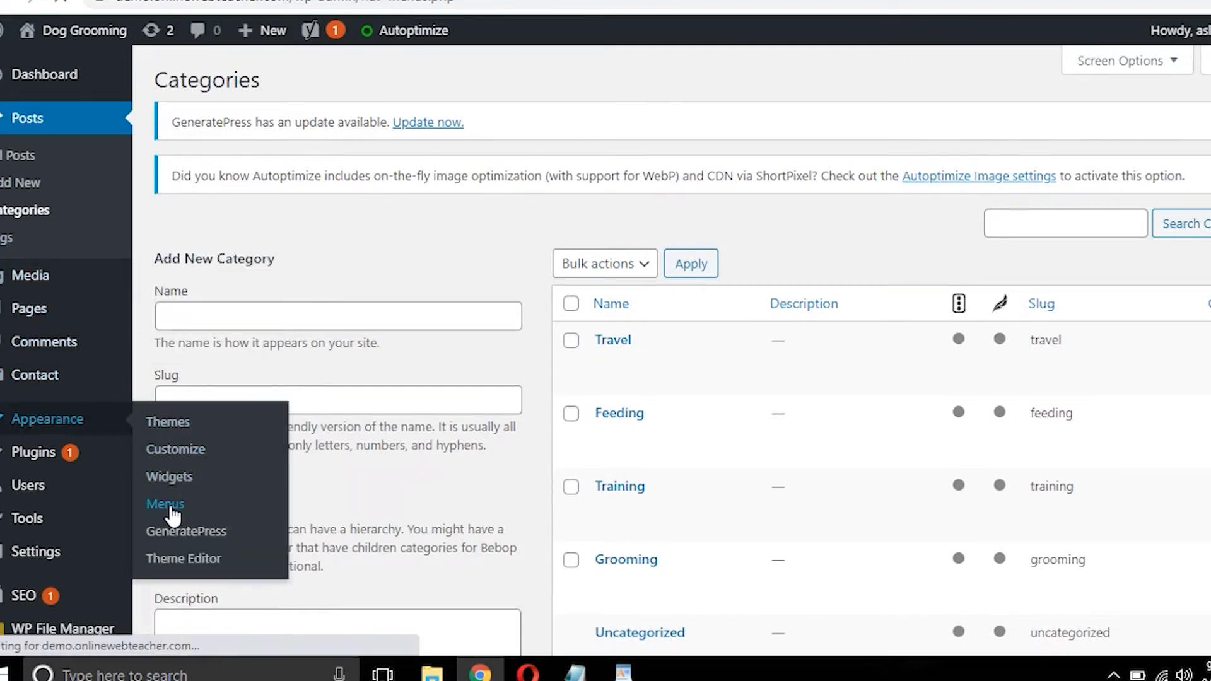
pyautogui.scroll(-3, 608, 436)
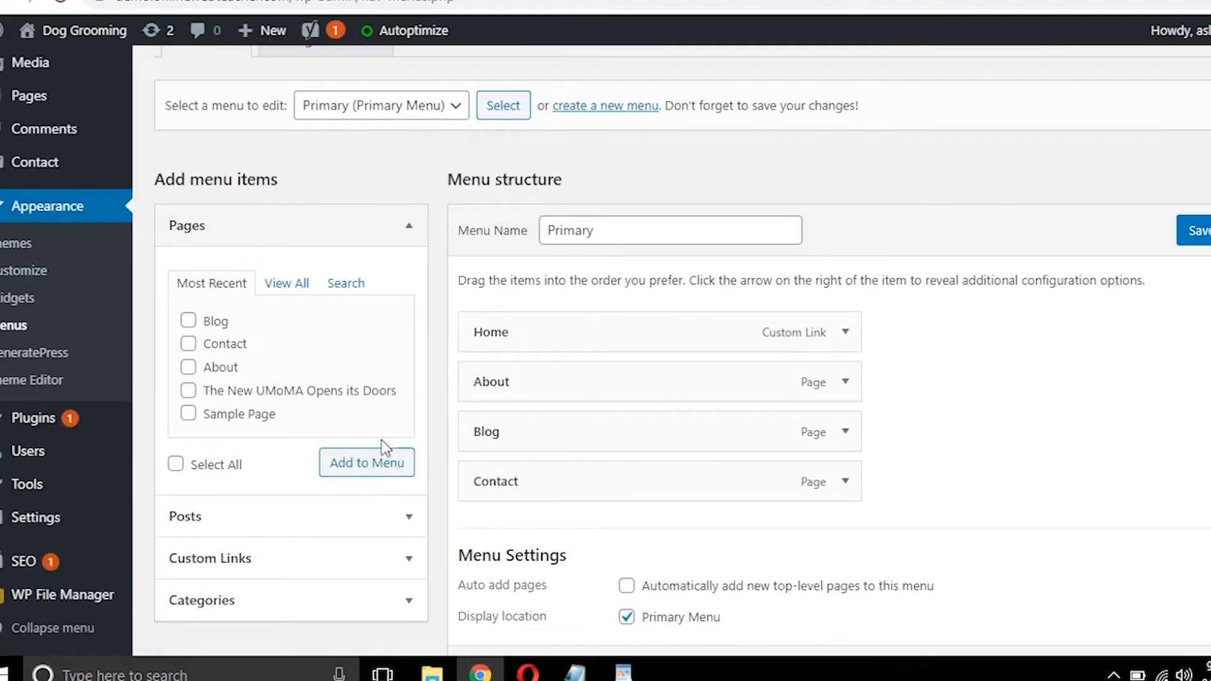
pyautogui.scroll(-2, 353, 442)
pyautogui.click(284, 480)
pyautogui.scroll(-3, 347, 453)
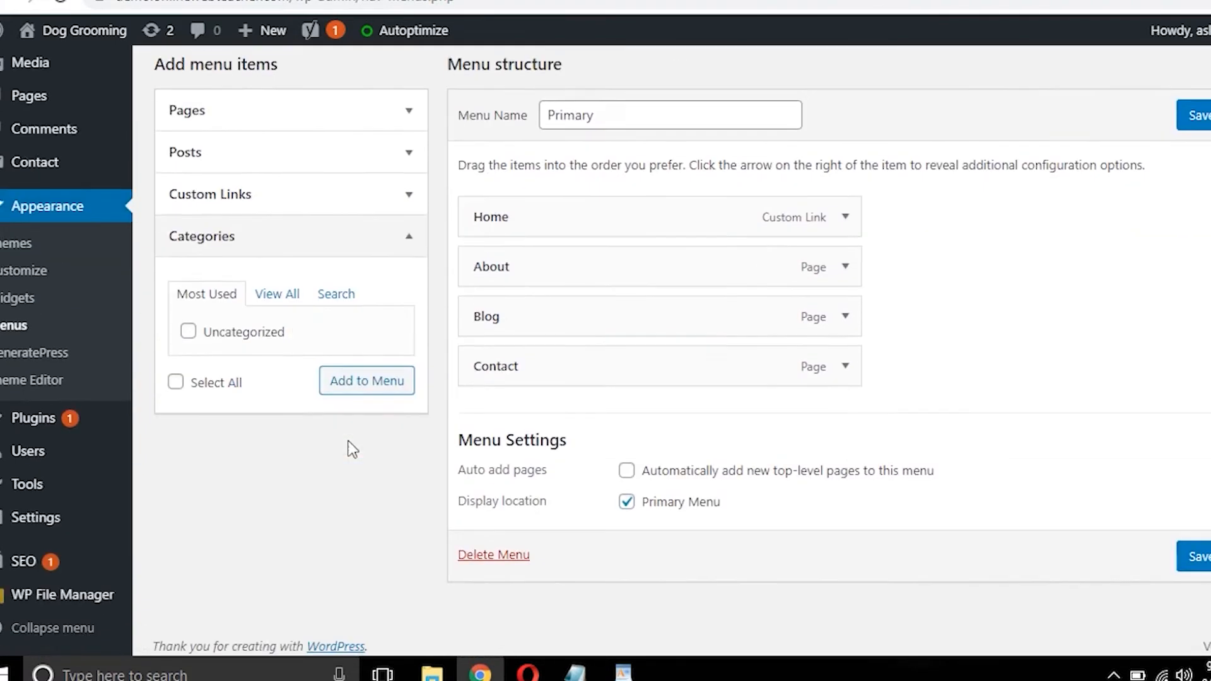
pyautogui.click(272, 293)
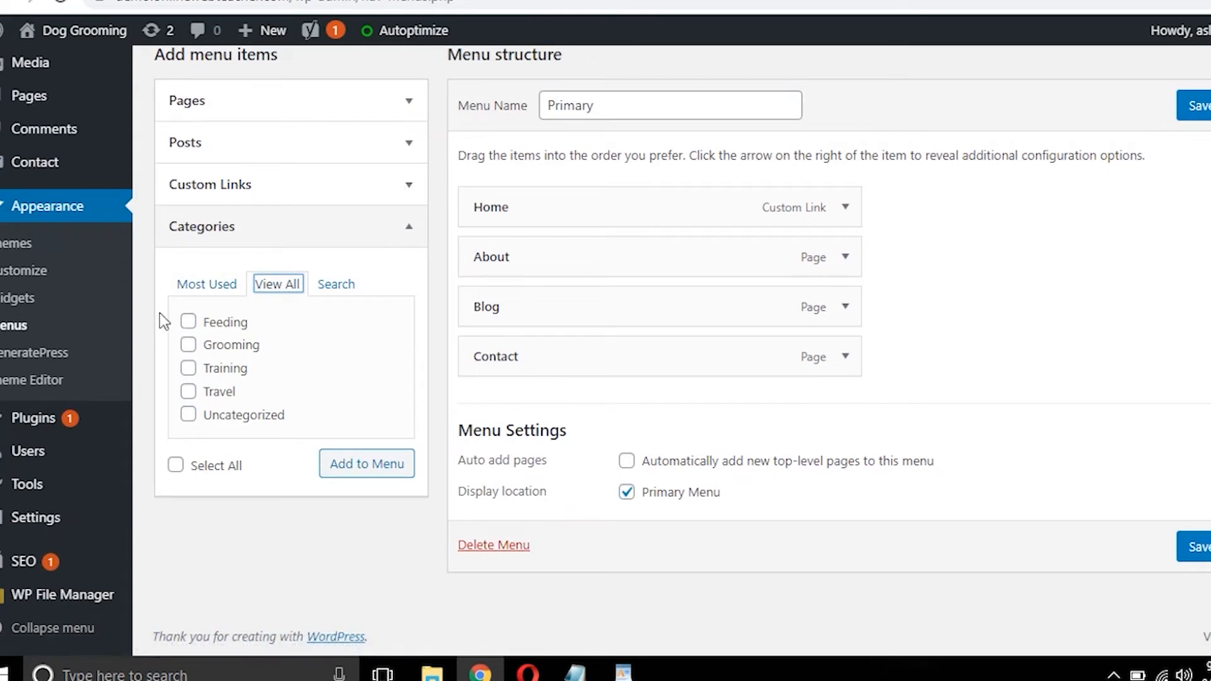
pyautogui.click(188, 322)
pyautogui.click(188, 345)
pyautogui.click(188, 369)
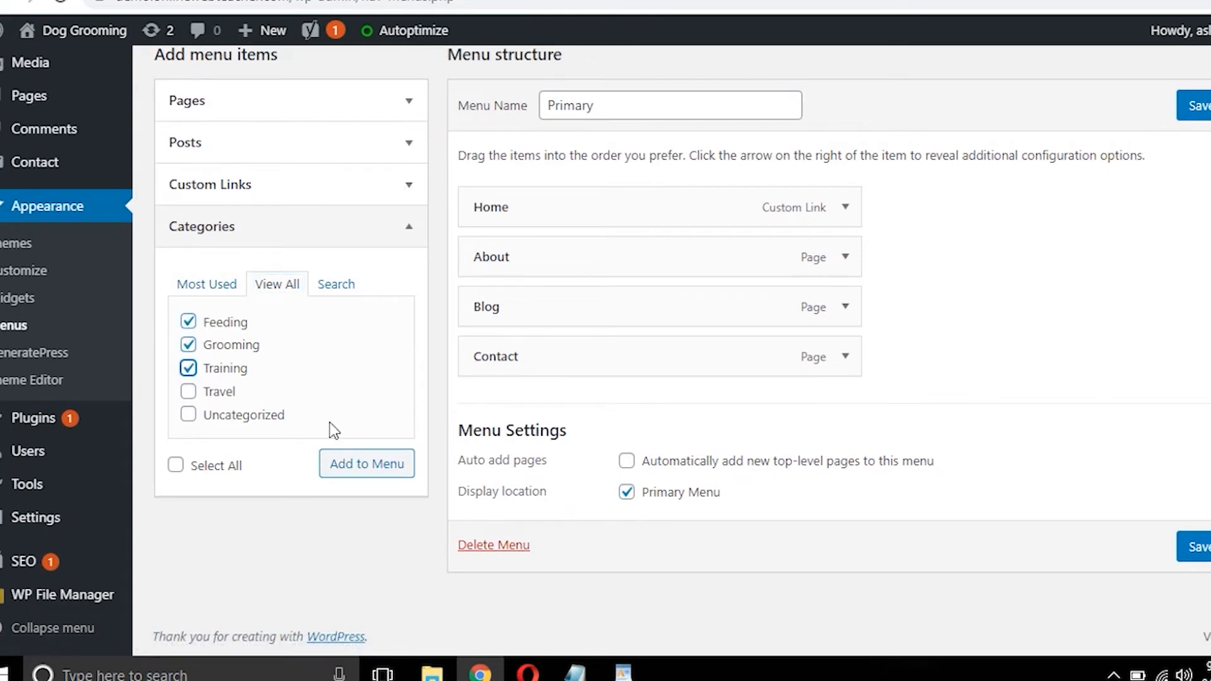
pyautogui.click(188, 391)
pyautogui.click(369, 466)
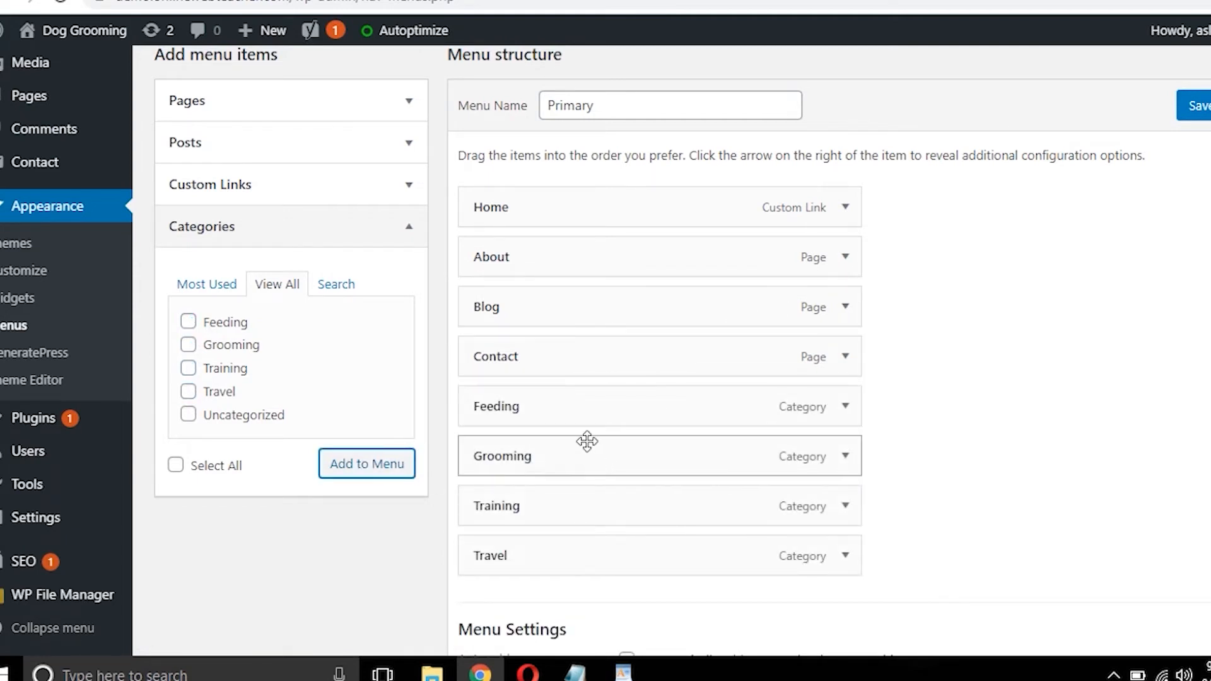
# Step: Reorder the Primary menu so Feeding, Grooming, Training and Travel follow directly after Home, ahead of About
pyautogui.moveTo(565, 410); pyautogui.dragTo(569, 267)
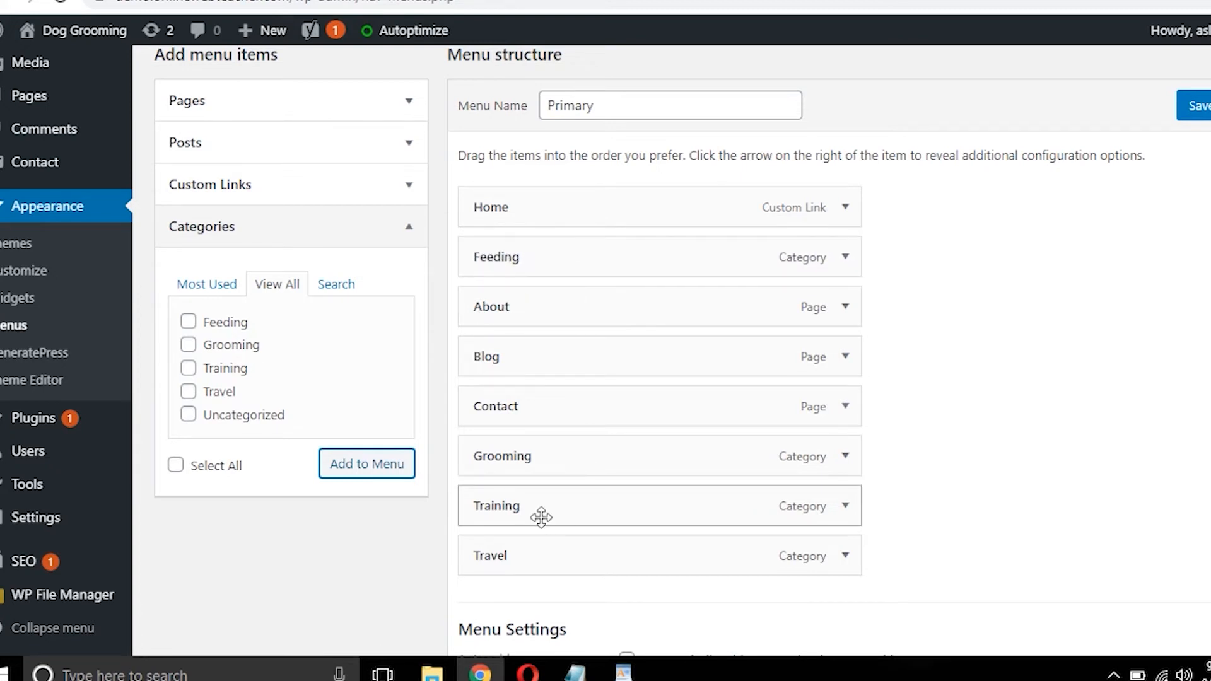
pyautogui.moveTo(531, 463); pyautogui.dragTo(541, 304)
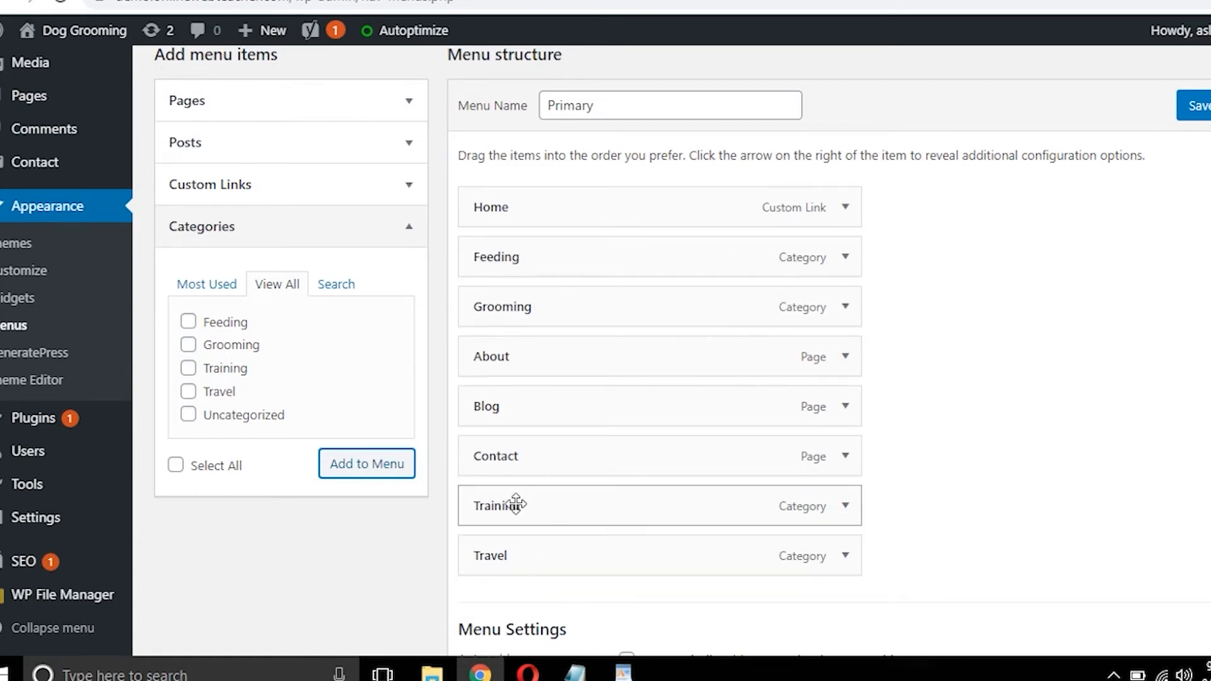
pyautogui.moveTo(516, 505); pyautogui.dragTo(549, 360)
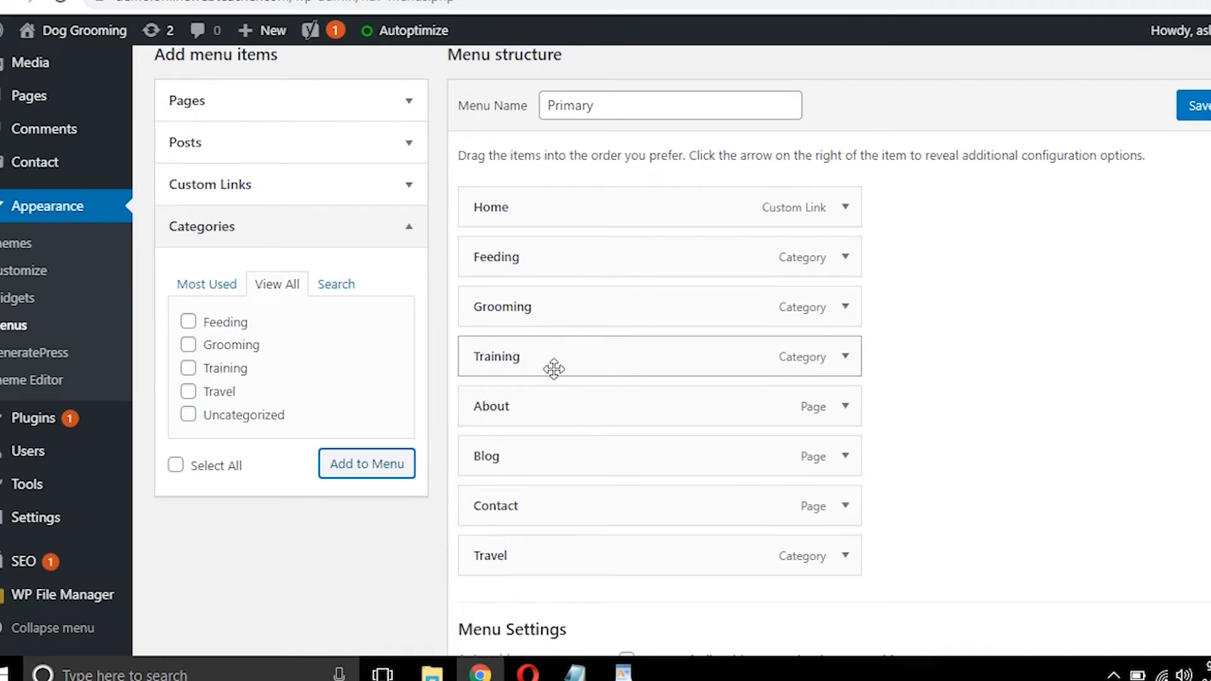
pyautogui.moveTo(532, 562); pyautogui.dragTo(533, 408)
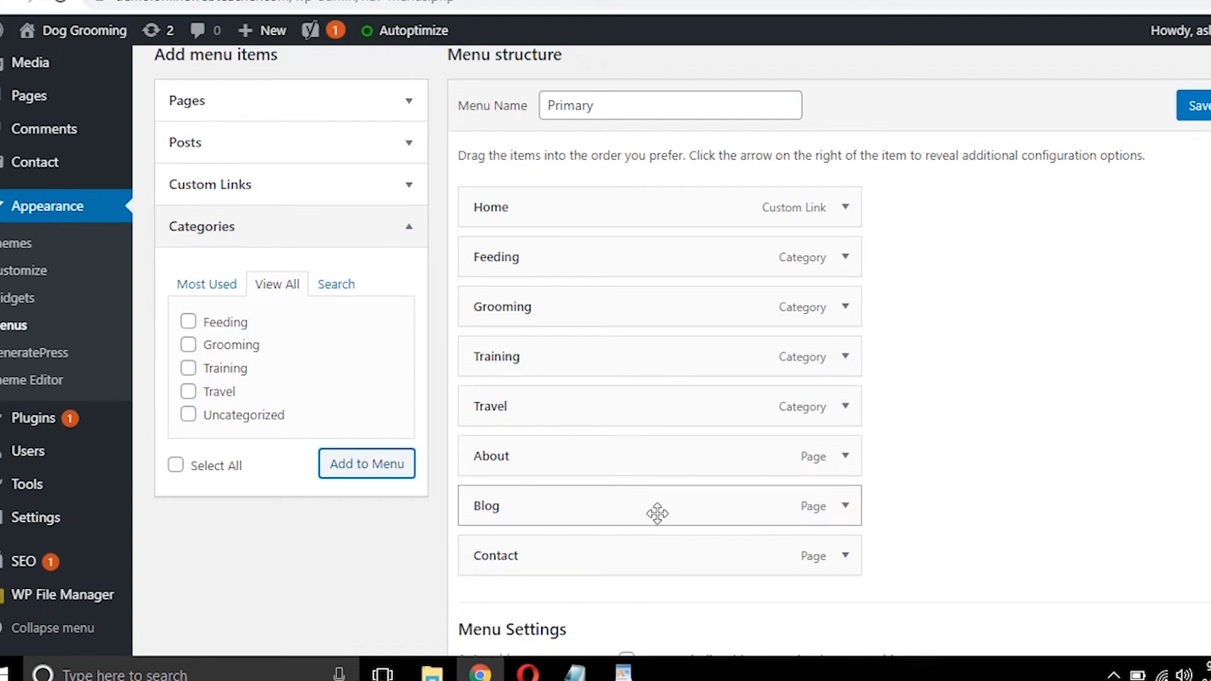
# Step: Remove the About, Blog and Contact pages from the Primary menu and save the menu
pyautogui.click(844, 459)
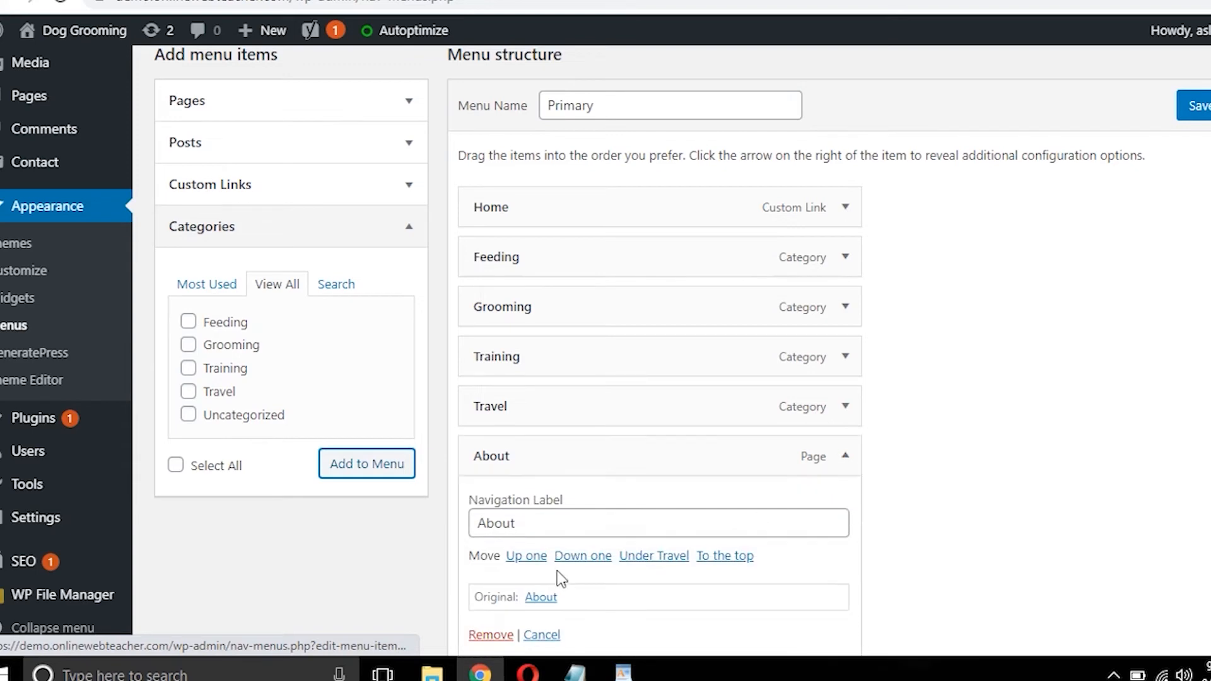
pyautogui.click(485, 641)
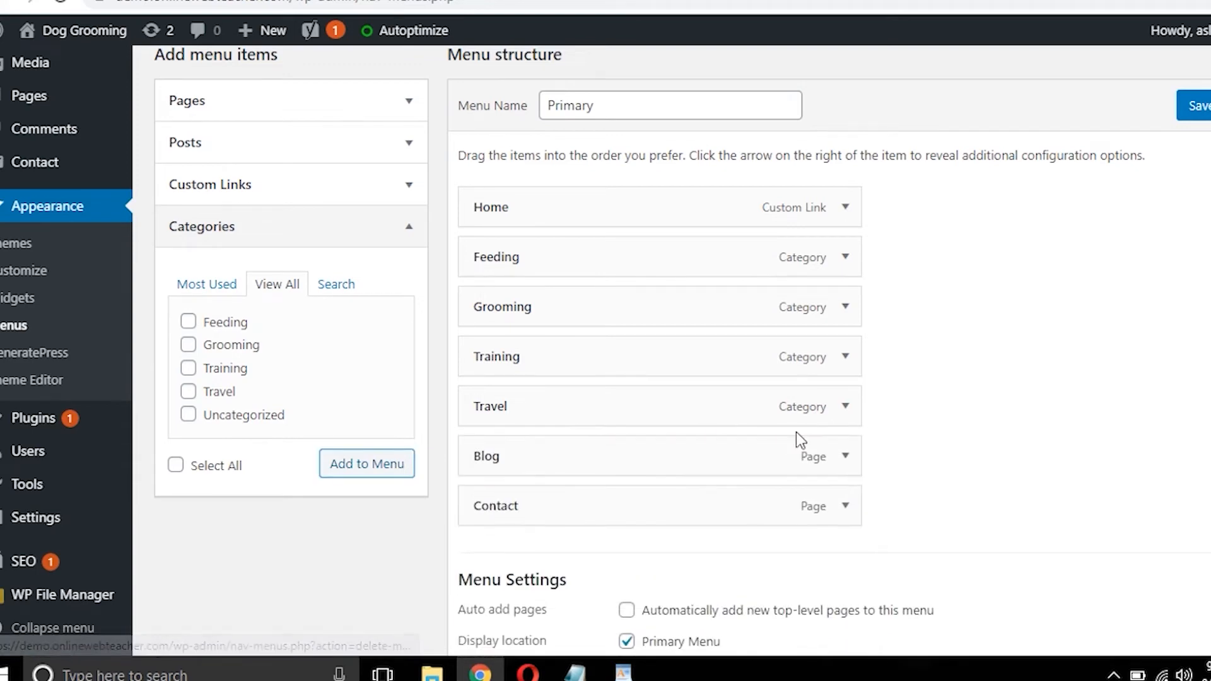
pyautogui.click(846, 452)
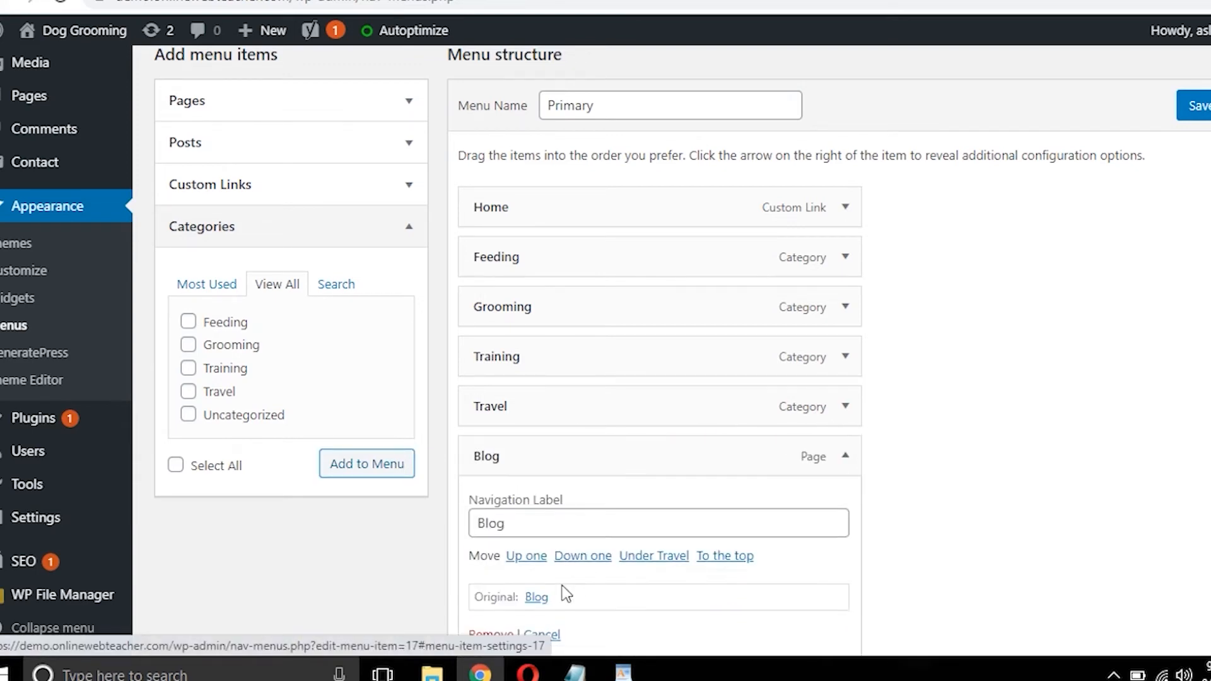
pyautogui.click(484, 635)
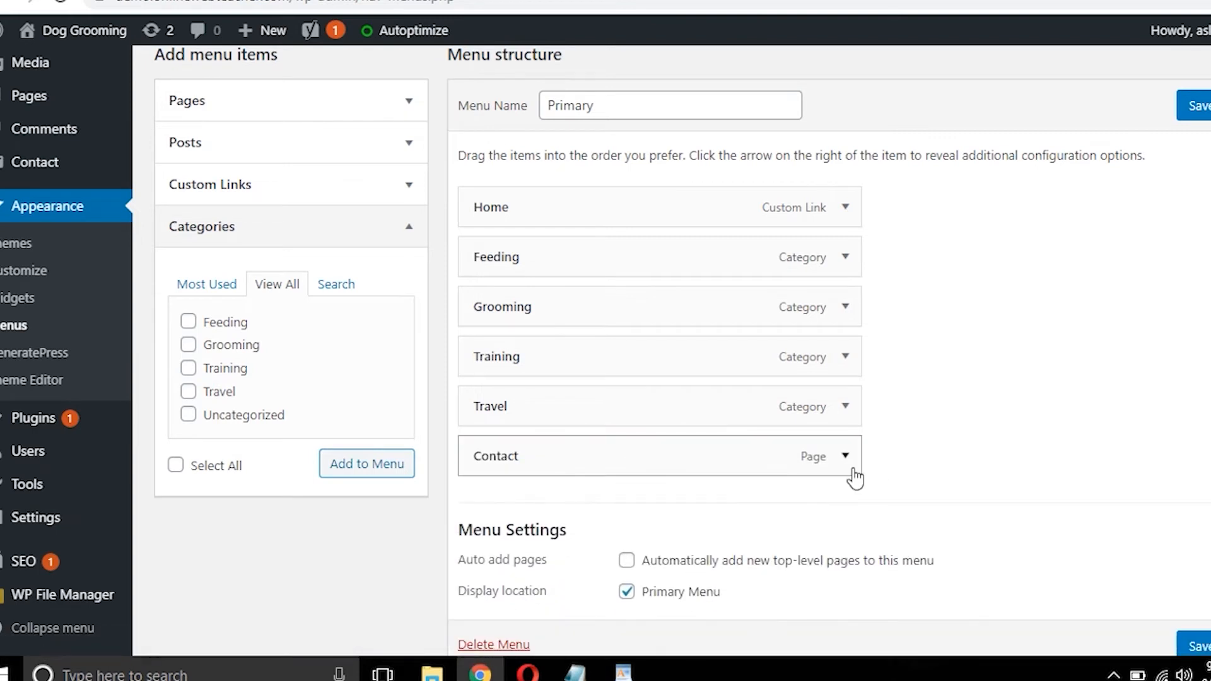
pyautogui.click(844, 458)
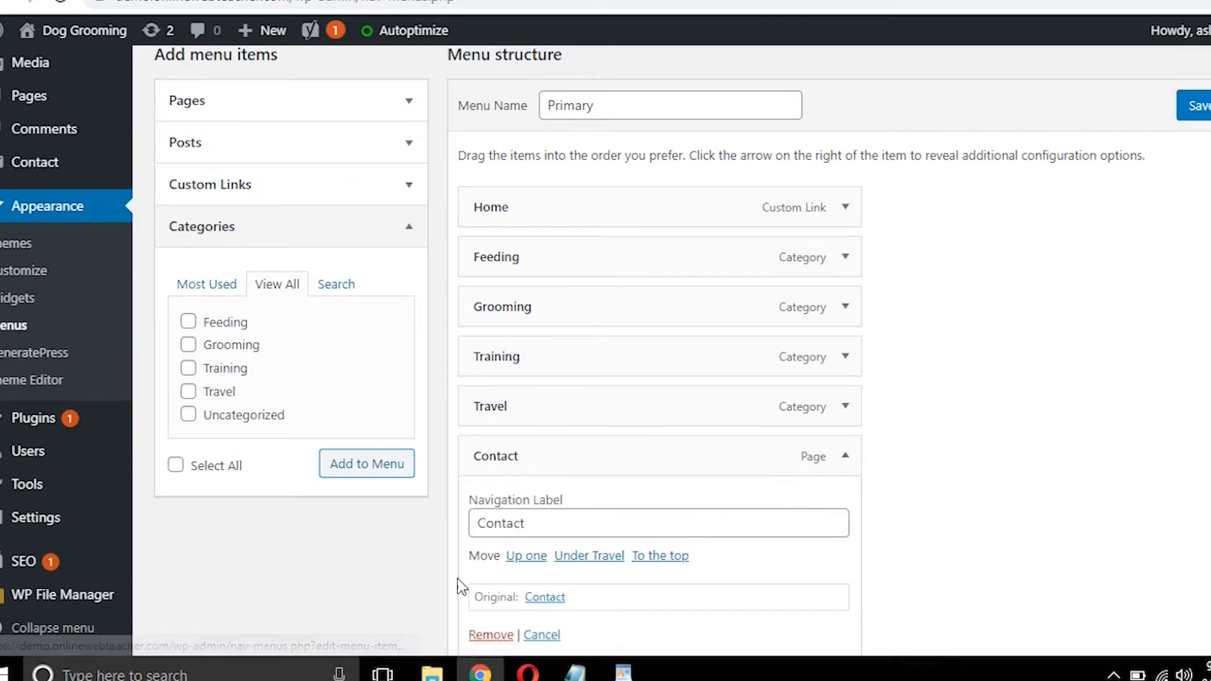
pyautogui.click(490, 635)
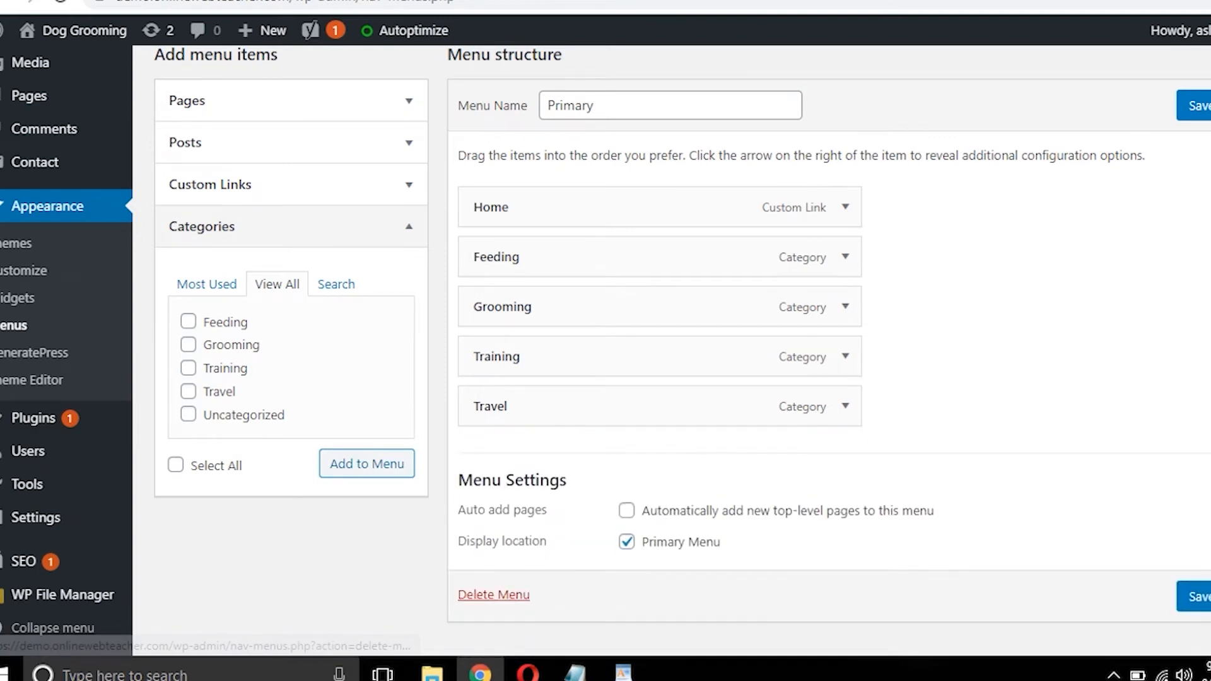
pyautogui.click(1202, 598)
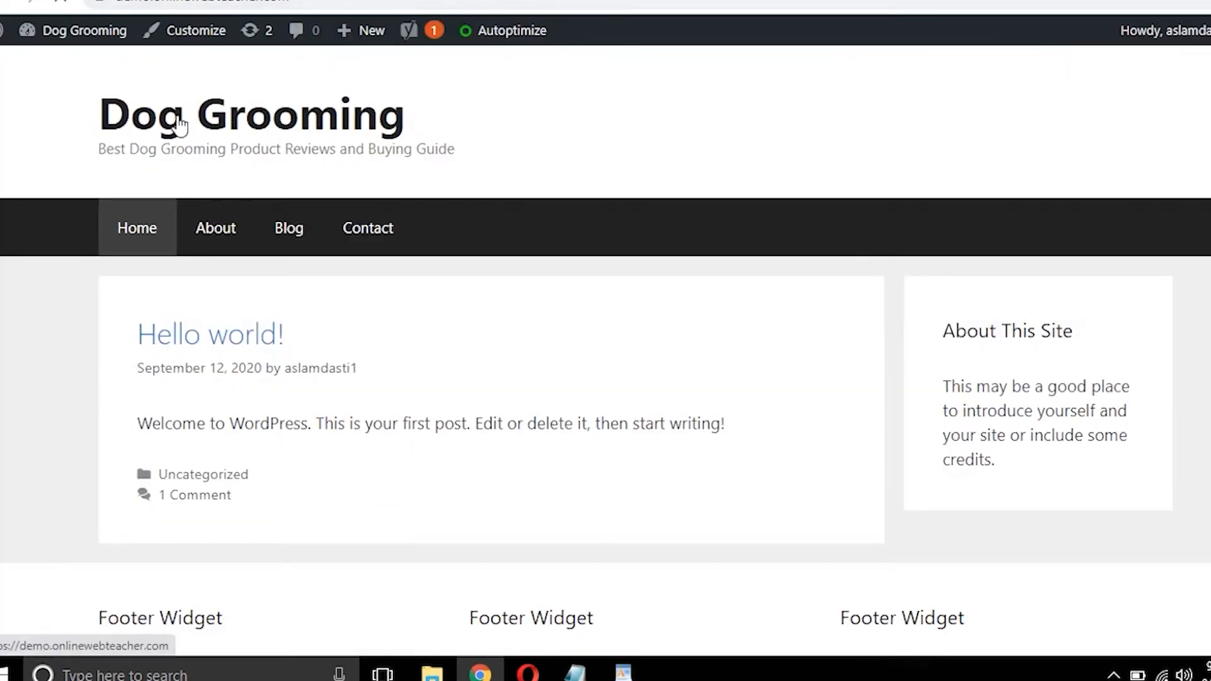
# Step: Reload the live site's homepage to check its navigation, and view the Feeding and Grooming category pages
pyautogui.click(290, 114)
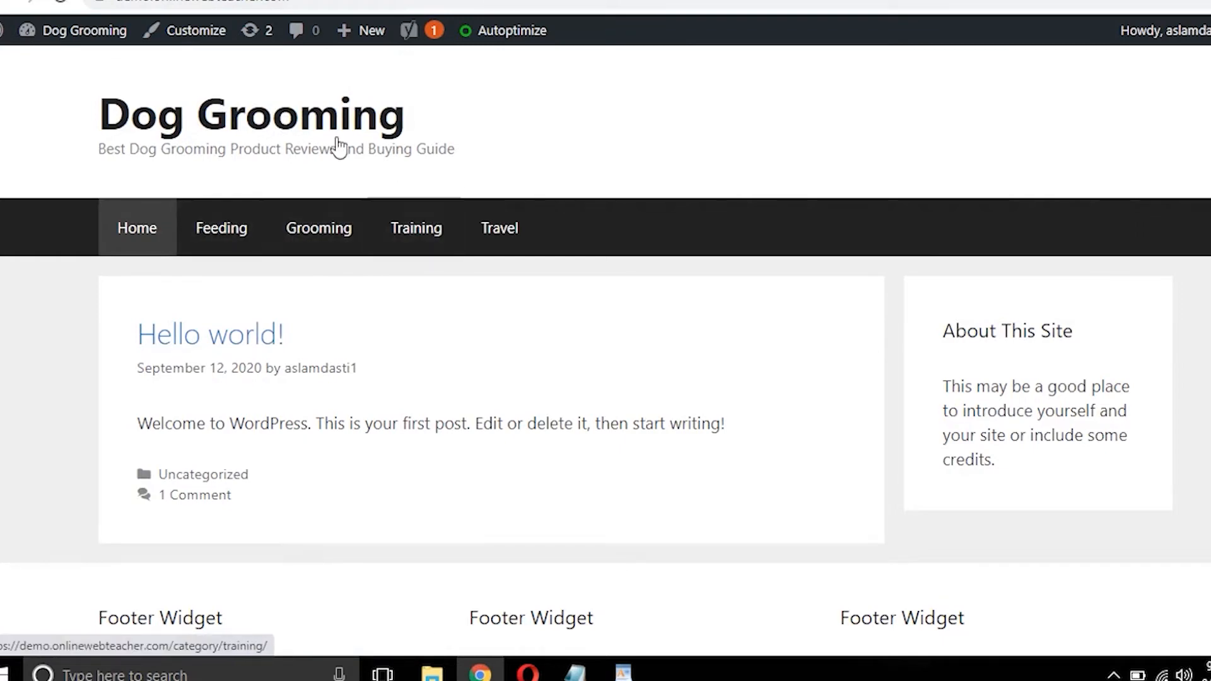
pyautogui.click(227, 235)
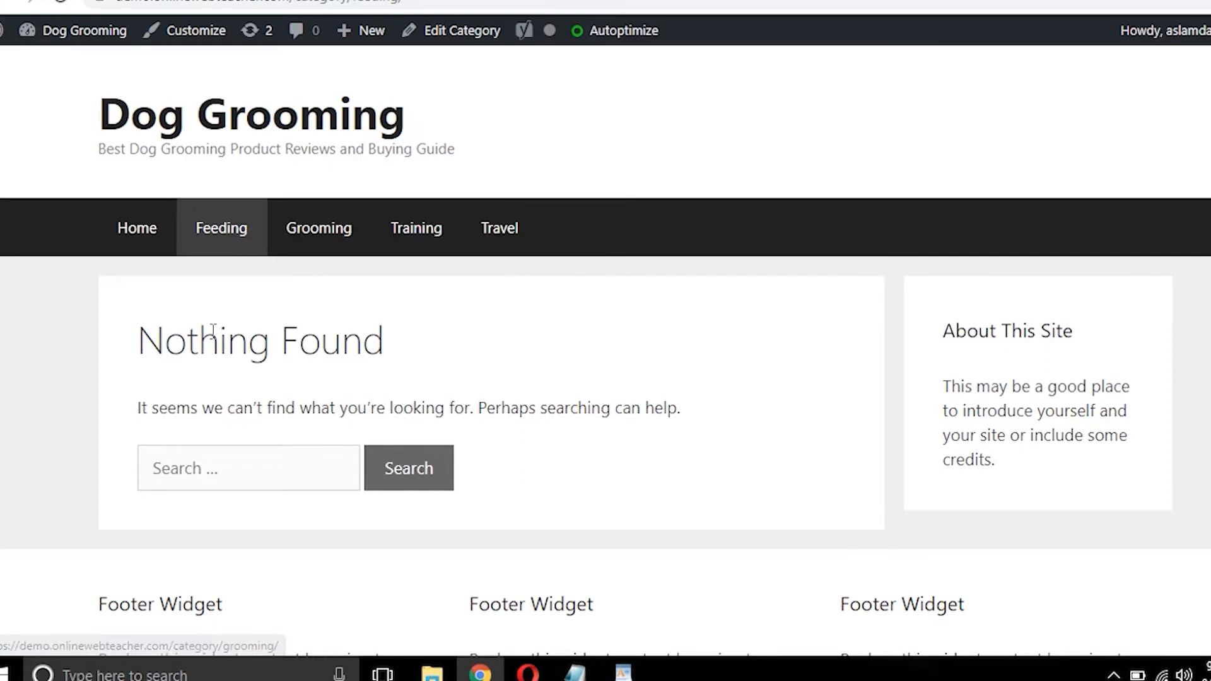
pyautogui.click(382, 249)
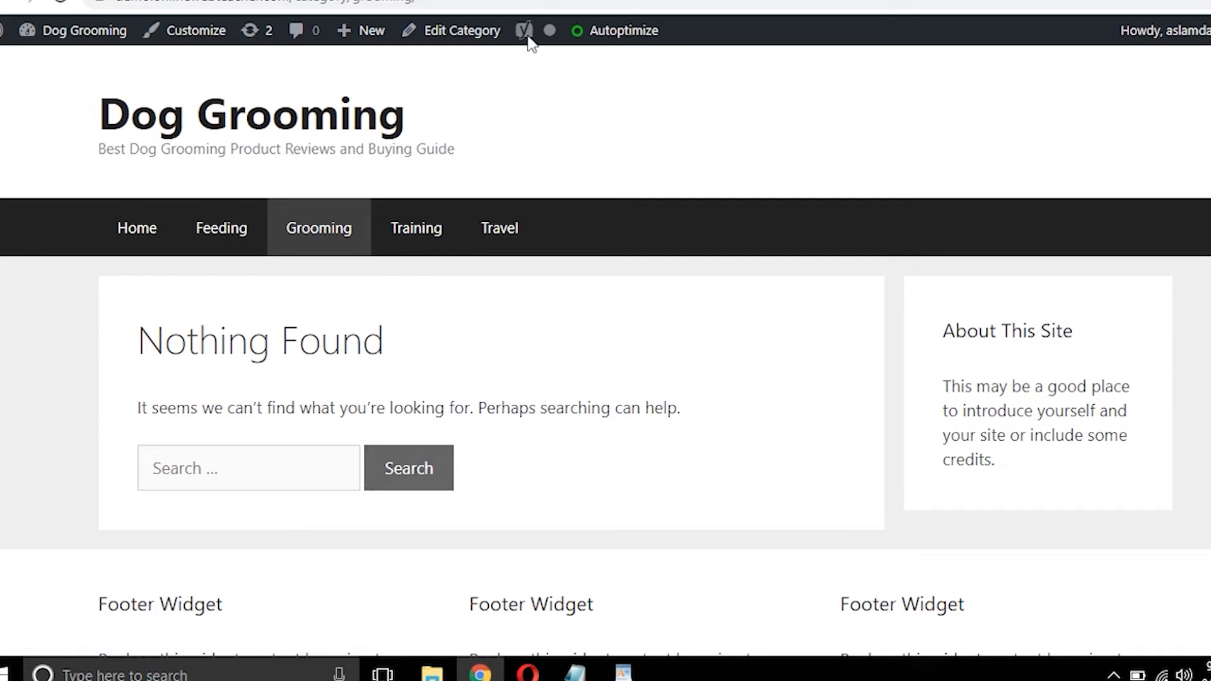
# Step: Open the site's widget settings and add a Recent Posts widget to the Right Sidebar
pyautogui.click(529, 1)
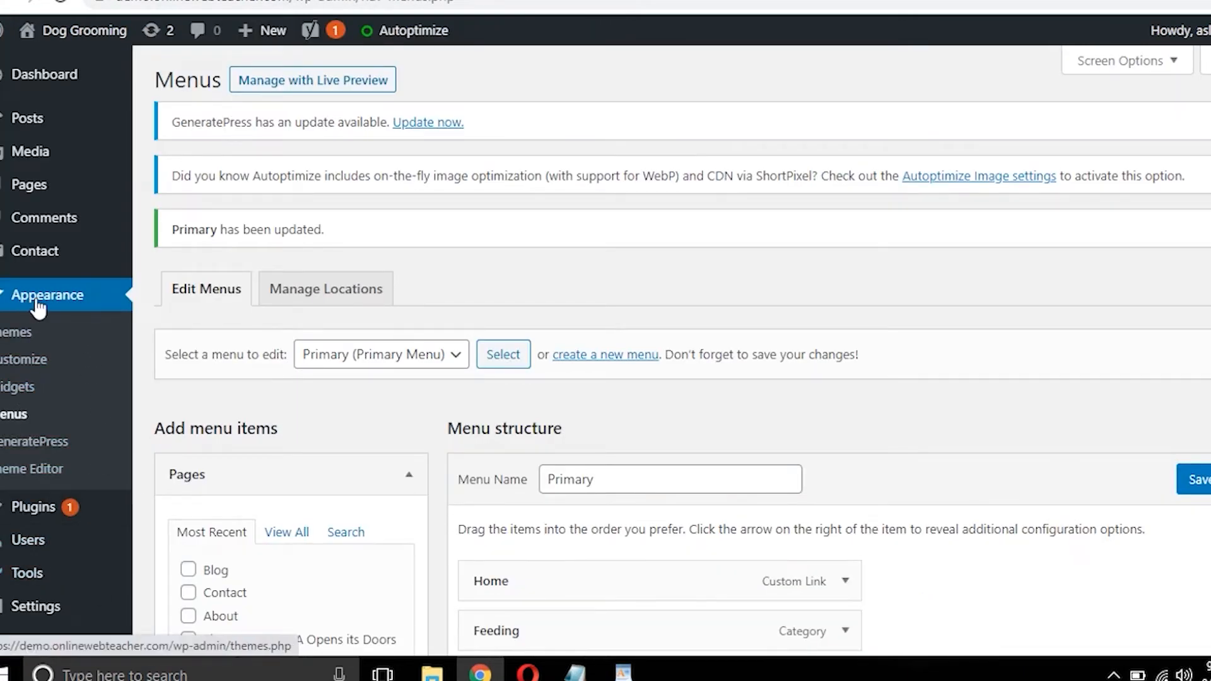
pyautogui.click(16, 394)
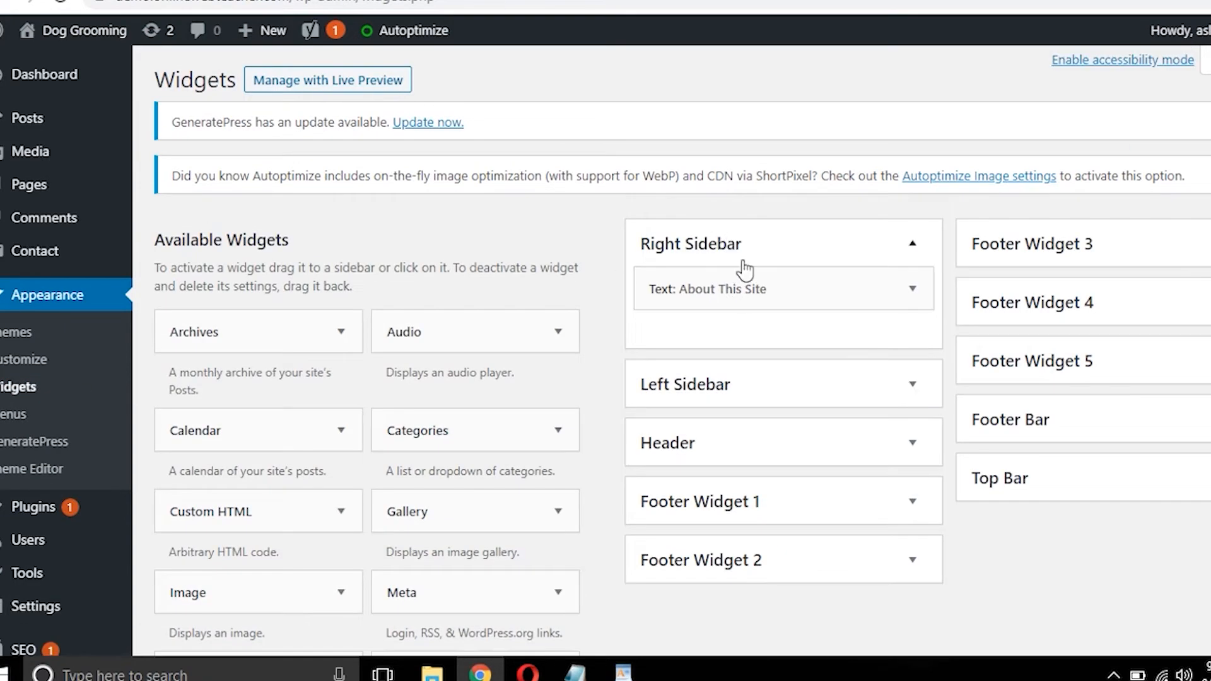
pyautogui.click(684, 1)
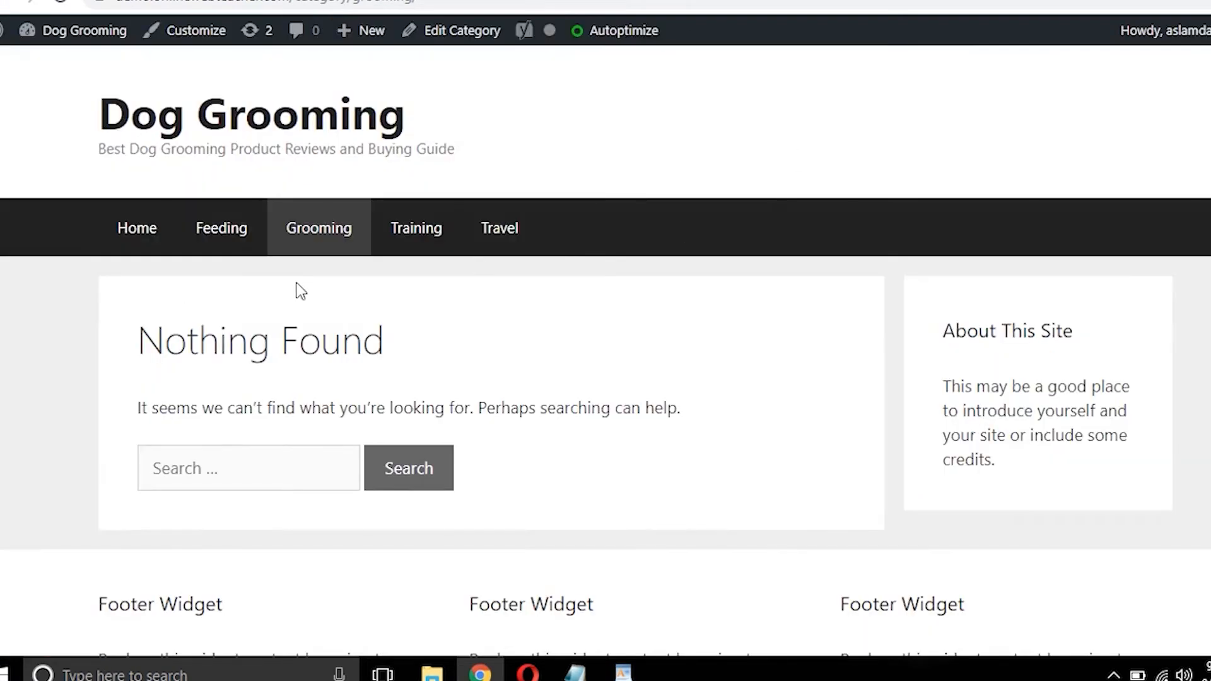
pyautogui.hotkey('ctrl', 'shift', 'Tab')
pyautogui.scroll(-2, 502, 421)
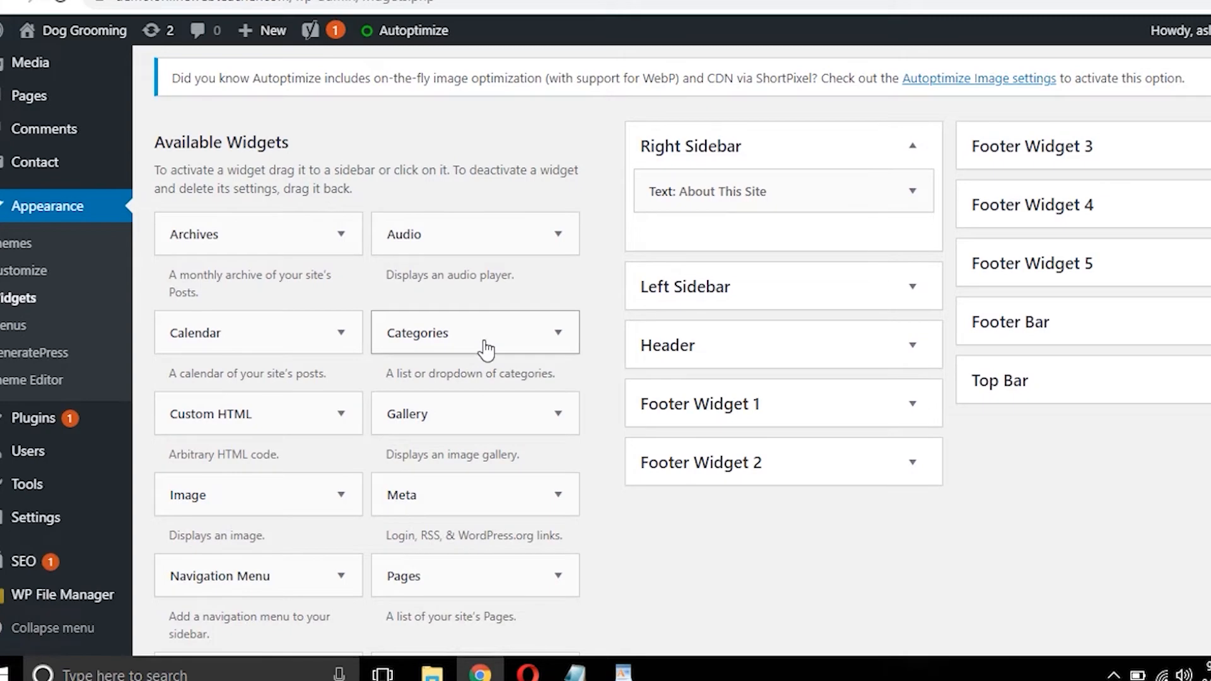
pyautogui.scroll(-3, 486, 349)
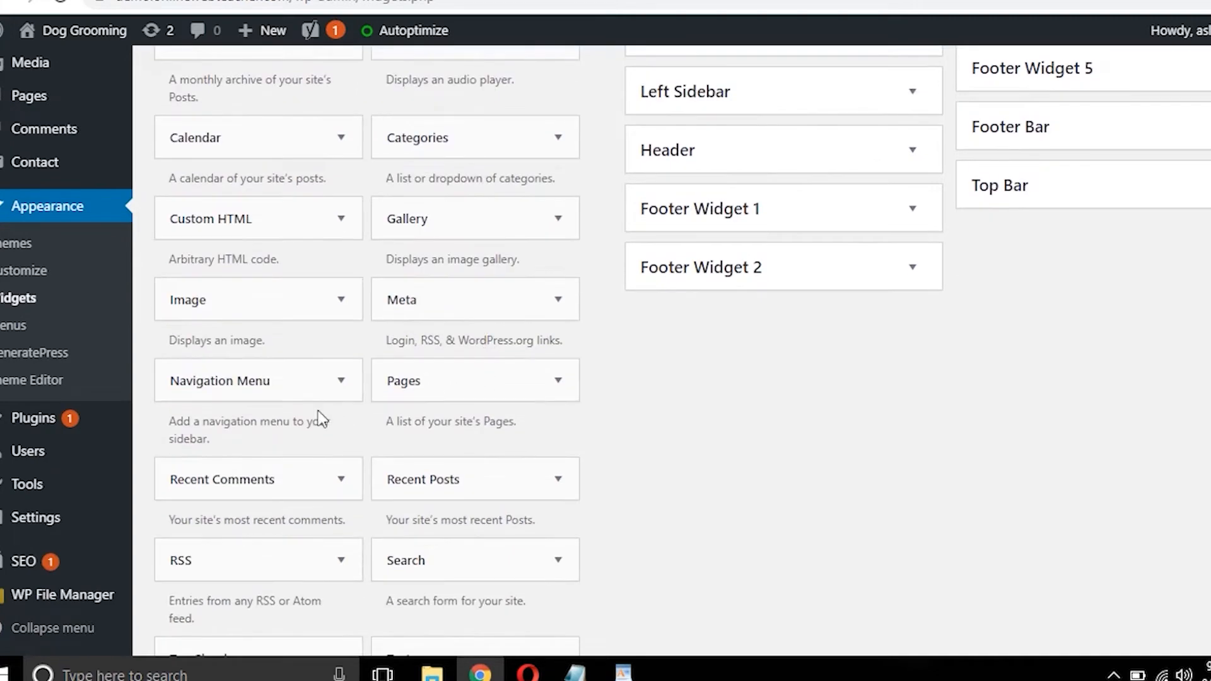
pyautogui.scroll(-2, 343, 402)
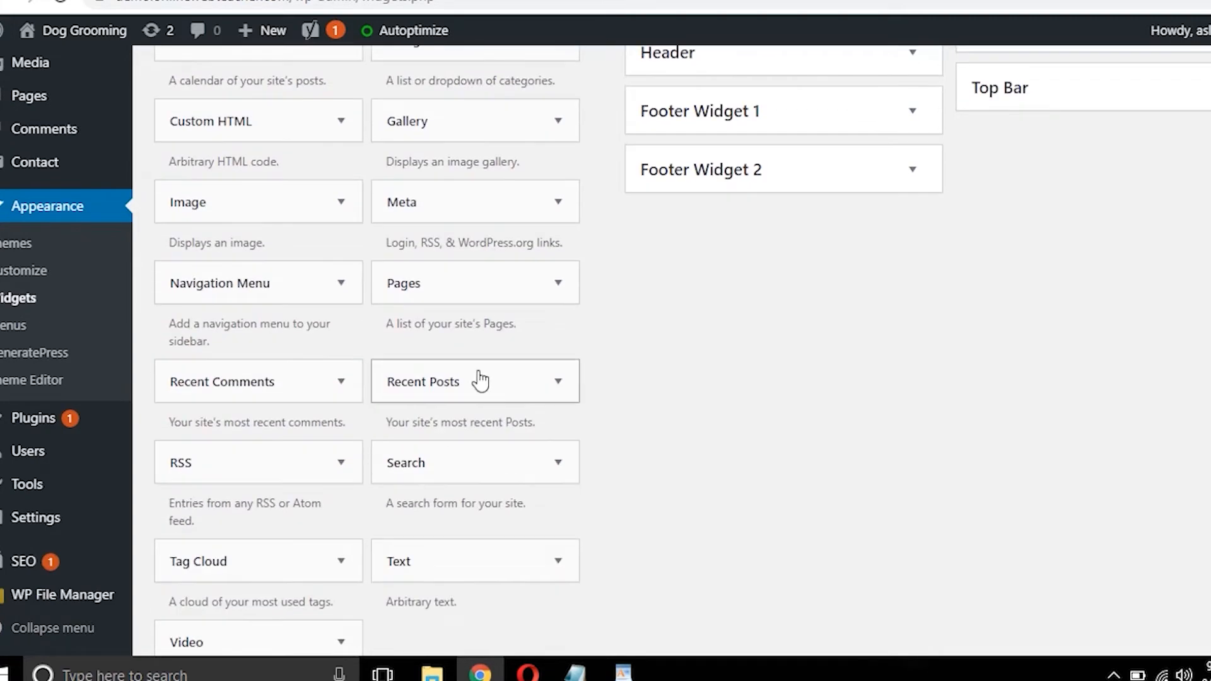
pyautogui.moveTo(478, 382); pyautogui.dragTo(751, 255)
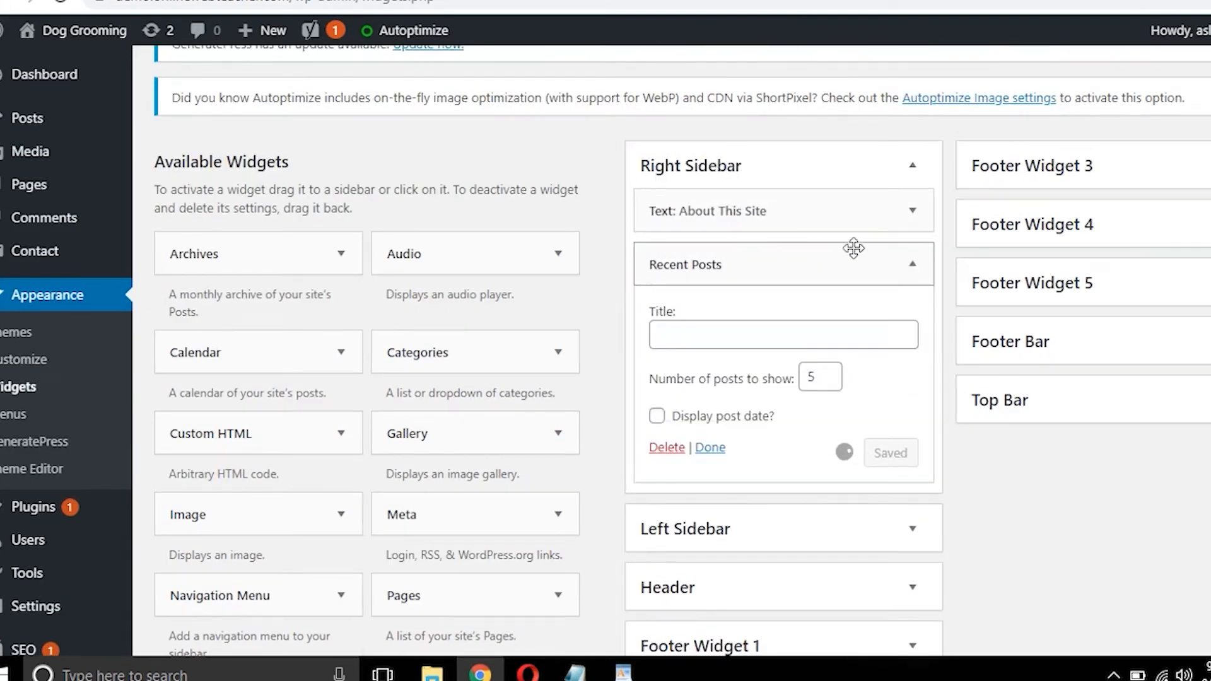
# Step: Delete the About This Site text widget from the Right Sidebar and set Recent Posts to show 10 posts
pyautogui.click(912, 211)
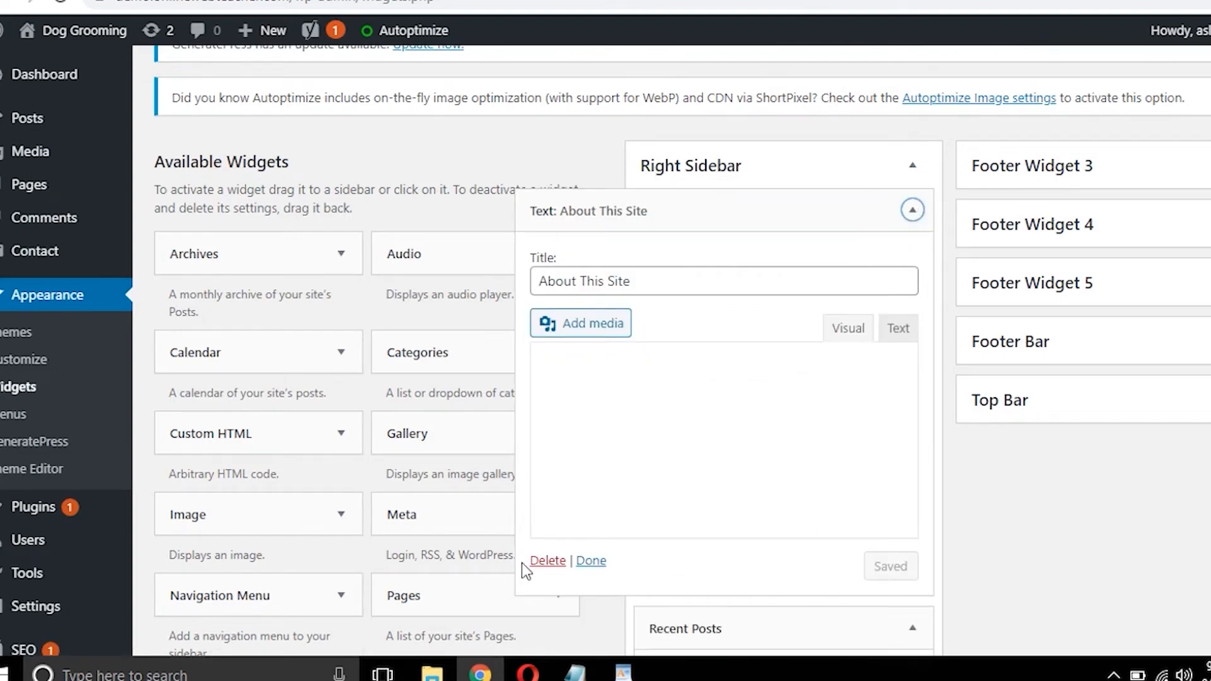
pyautogui.click(546, 561)
pyautogui.scroll(-3, 797, 388)
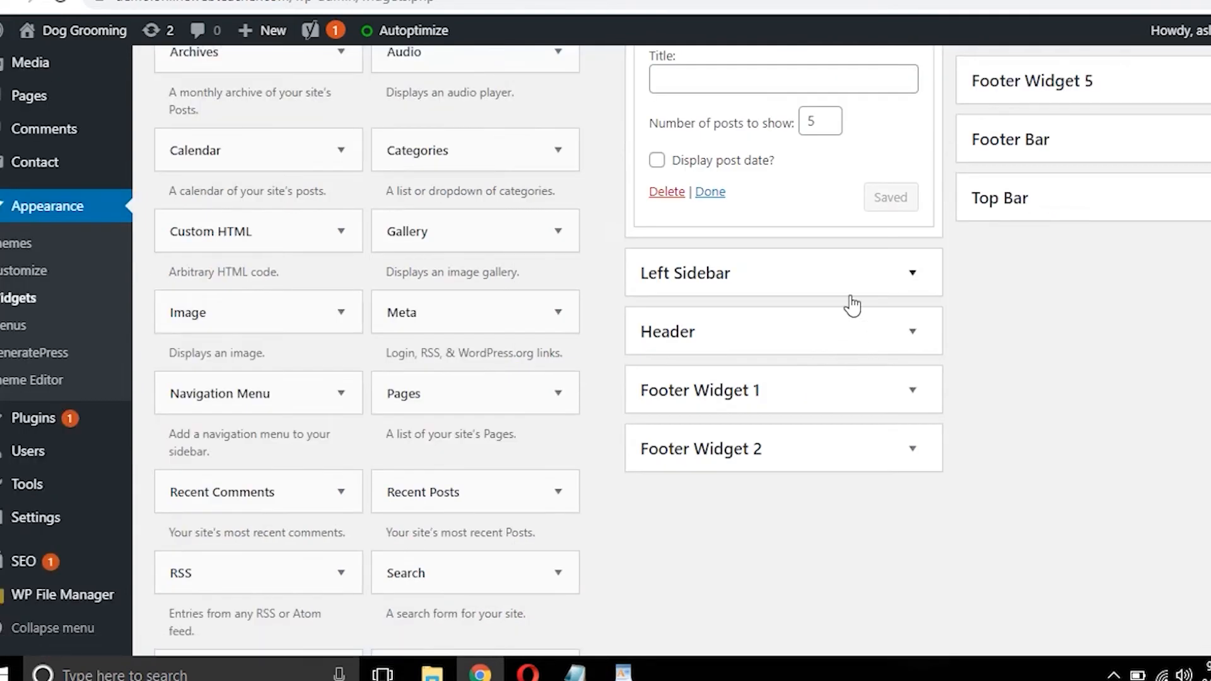
pyautogui.scroll(2, 853, 305)
pyautogui.scroll(3, 808, 290)
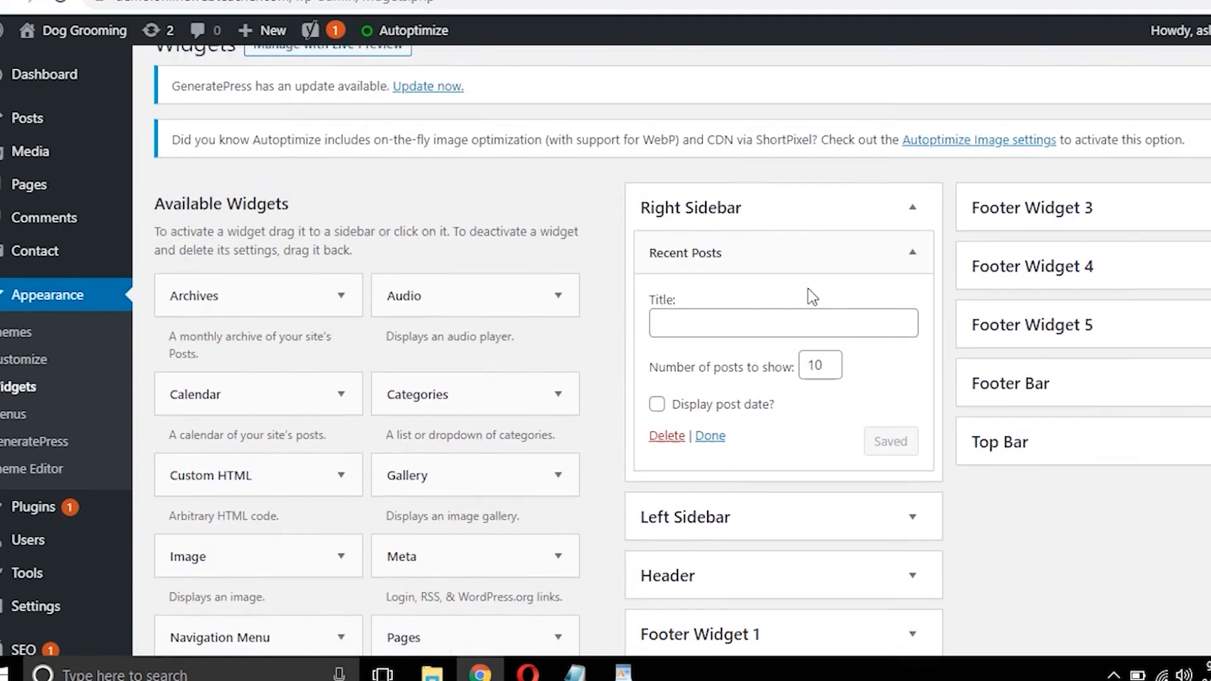
pyautogui.click(912, 288)
# Step: Add a Search widget below Recent Posts in the Right Sidebar and reload the live Grooming page to check the sidebar
pyautogui.scroll(-6, 553, 428)
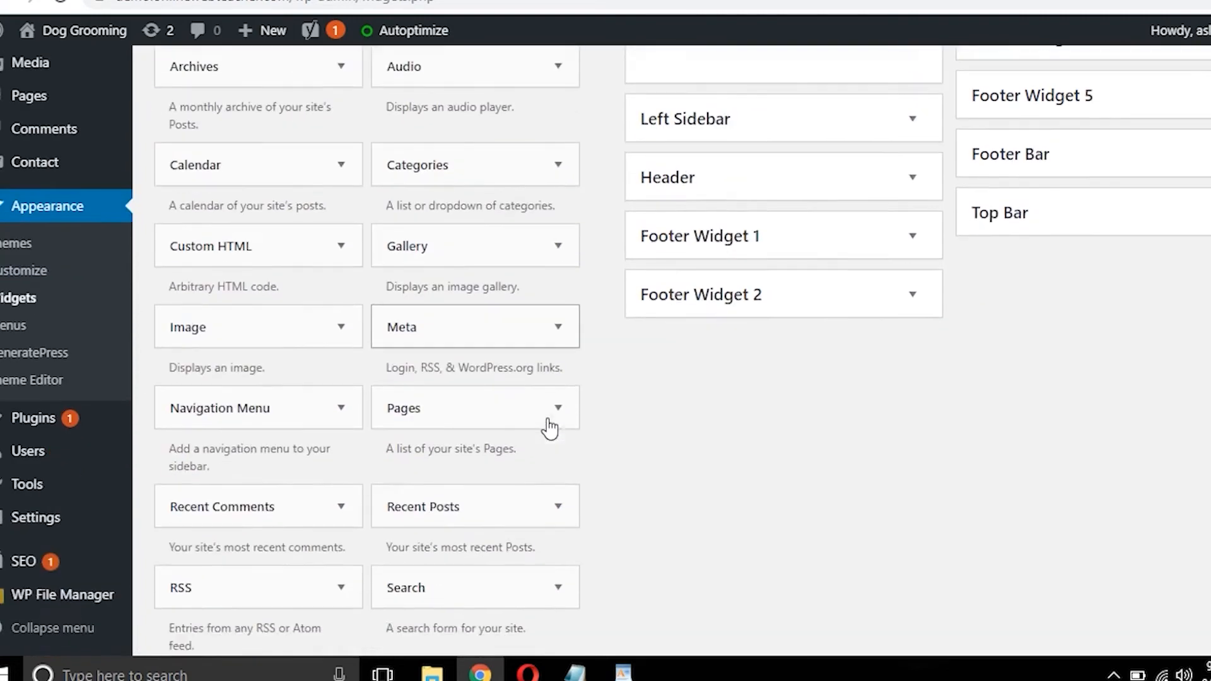
pyautogui.moveTo(530, 465); pyautogui.dragTo(793, 347)
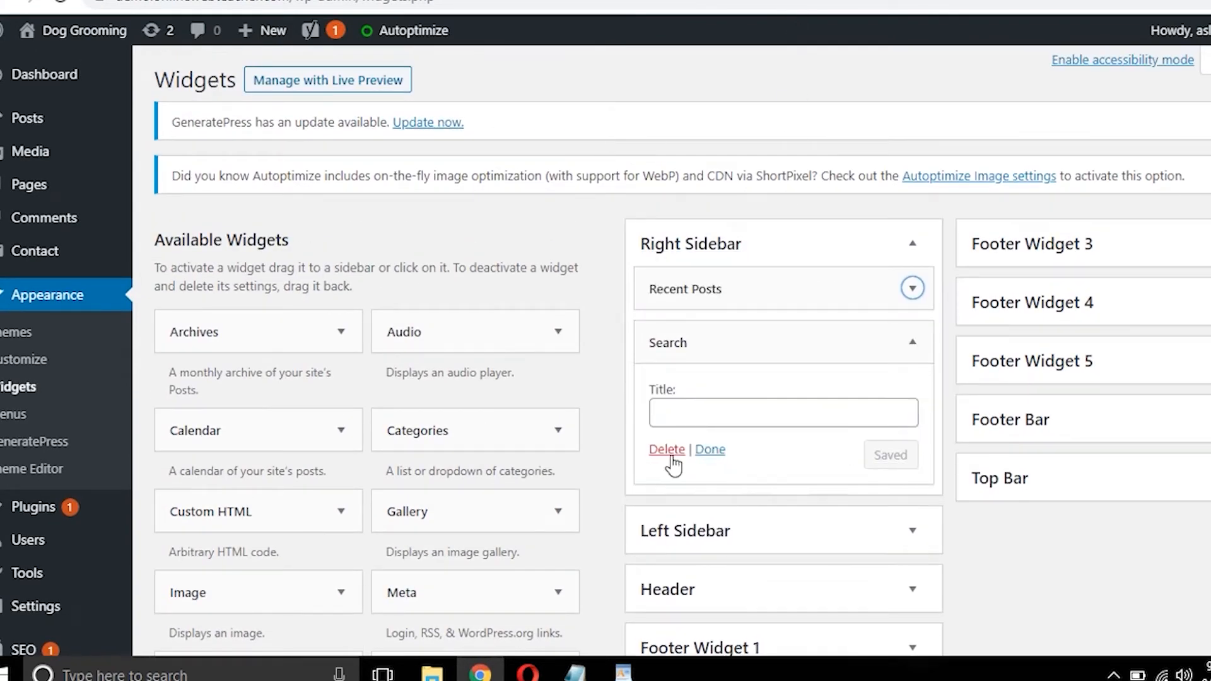
pyautogui.click(711, 452)
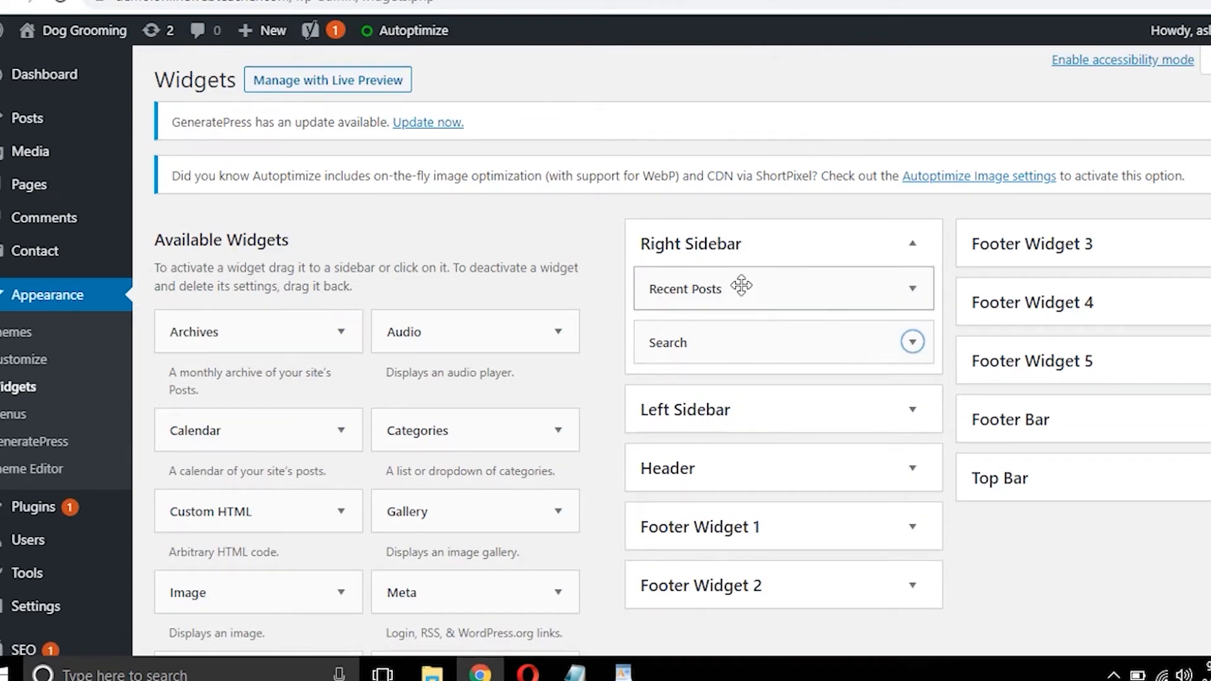
pyautogui.click(672, 0)
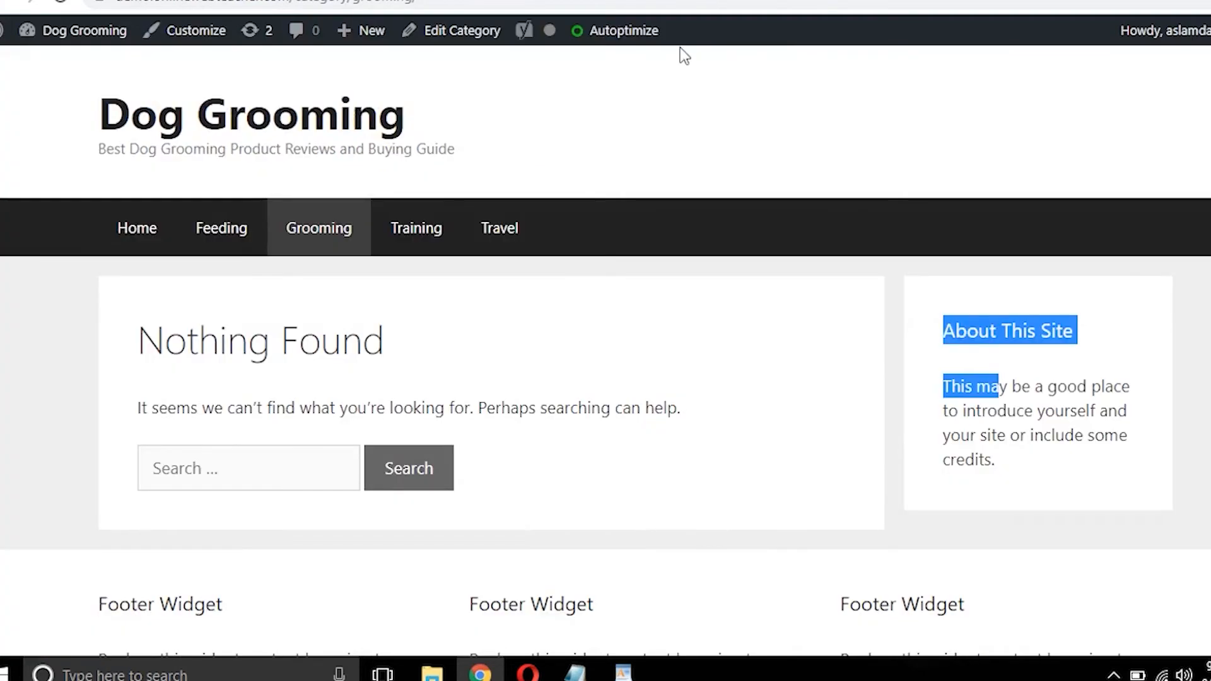
pyautogui.click(57, 2)
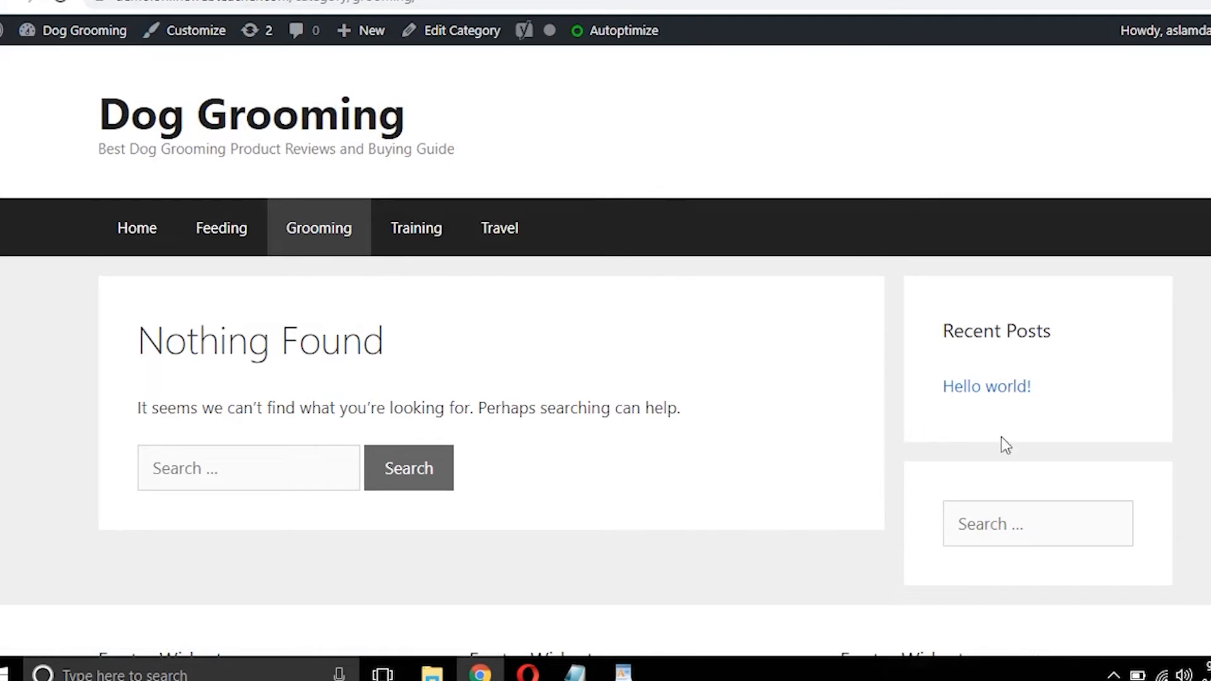
# Step: Move the Search widget above Recent Posts in the Right Sidebar and reload the live Grooming page to check the order
pyautogui.click(506, 2)
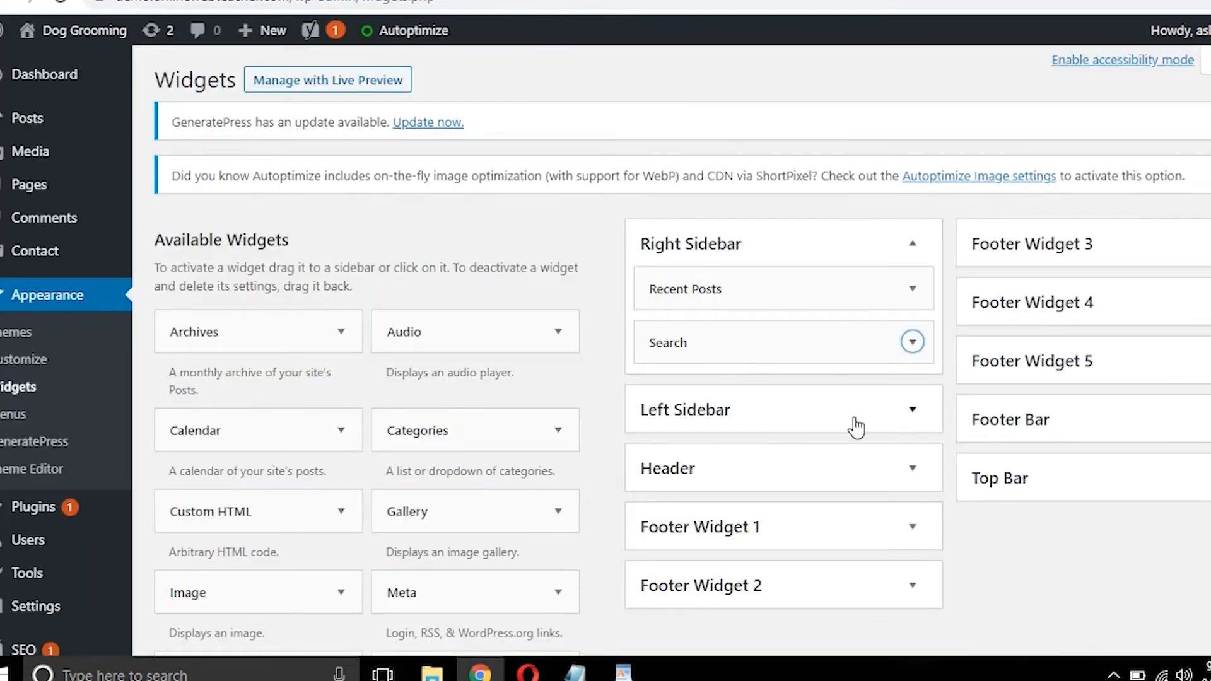
pyautogui.moveTo(738, 344); pyautogui.dragTo(747, 271)
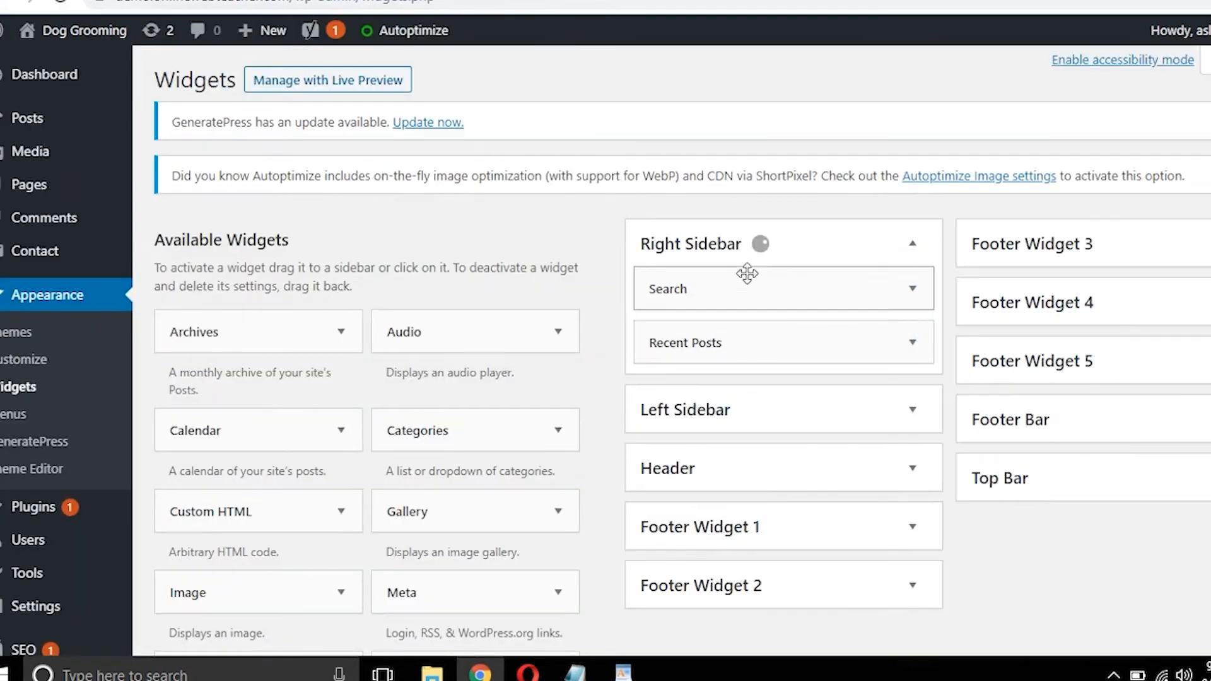
pyautogui.click(315, 1)
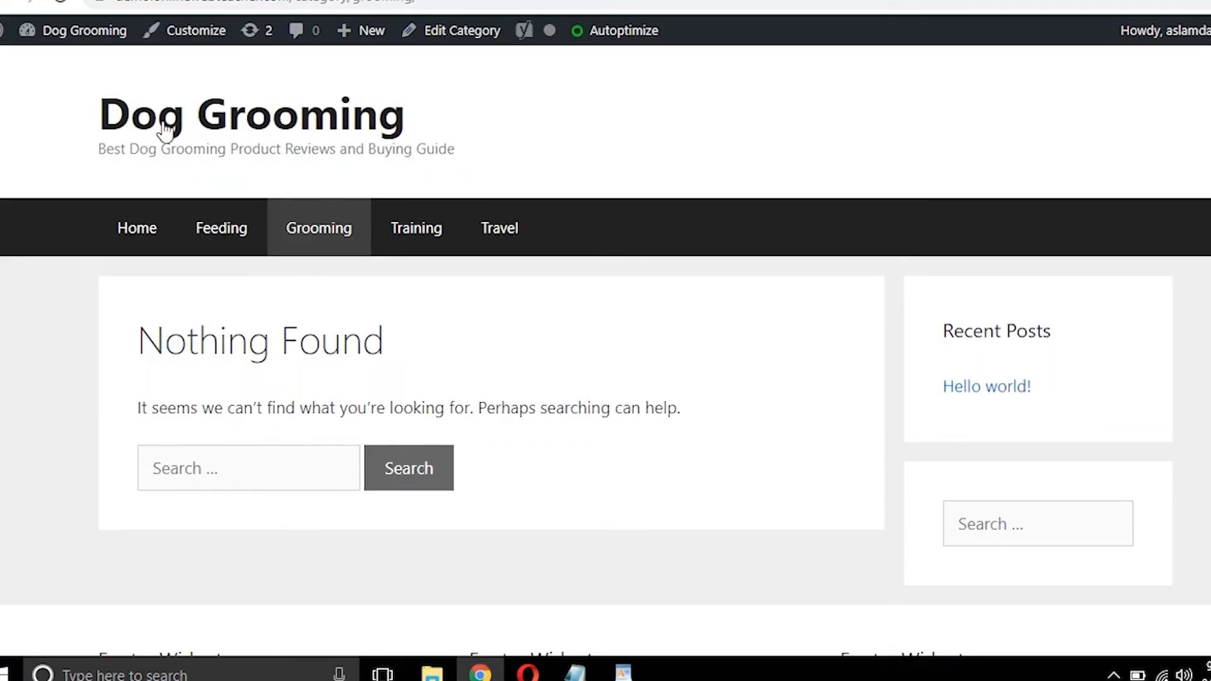
pyautogui.click(70, 2)
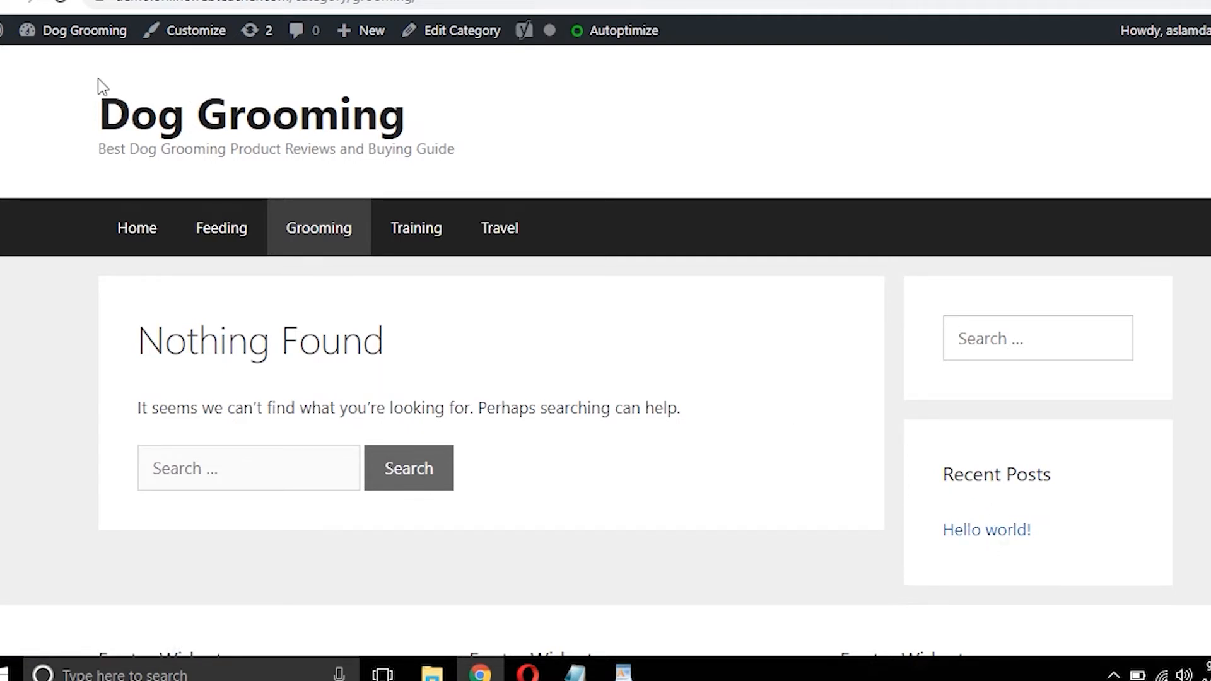
pyautogui.moveTo(97, 78); pyautogui.dragTo(432, 137)
pyautogui.click(444, 138)
# Step: Open logomakr.com in a new browser tab to view the free logo maker
pyautogui.hotkey('ctrl', 't')
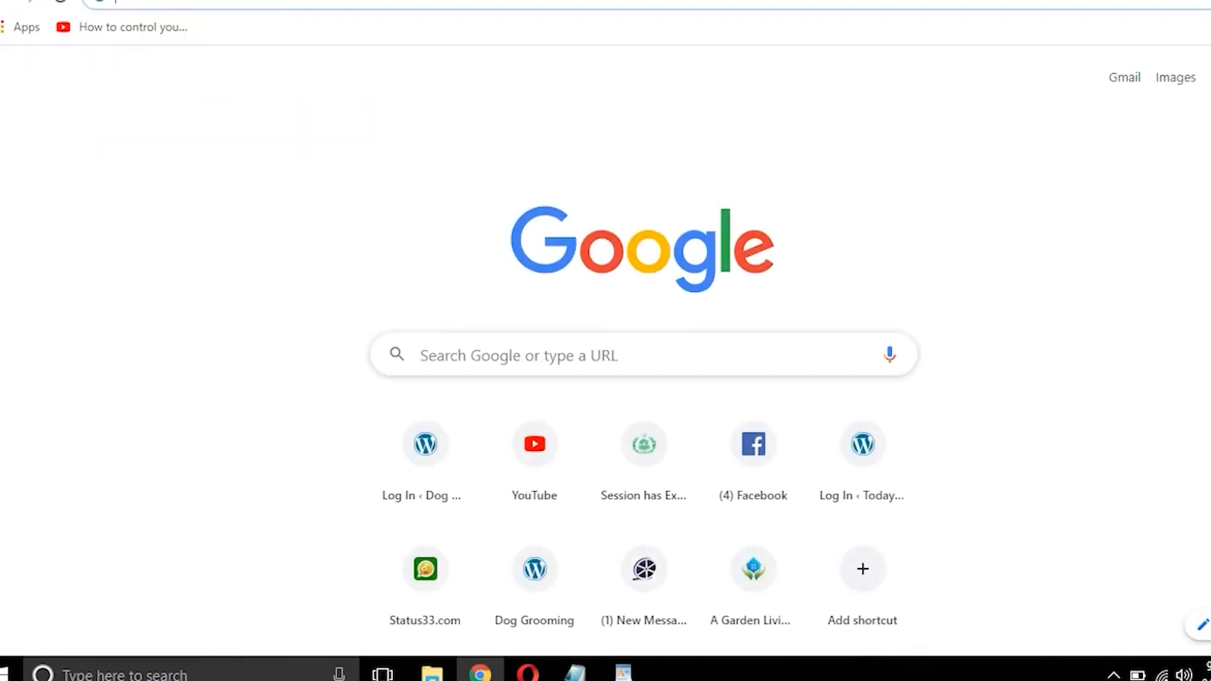
pyautogui.write('logo')
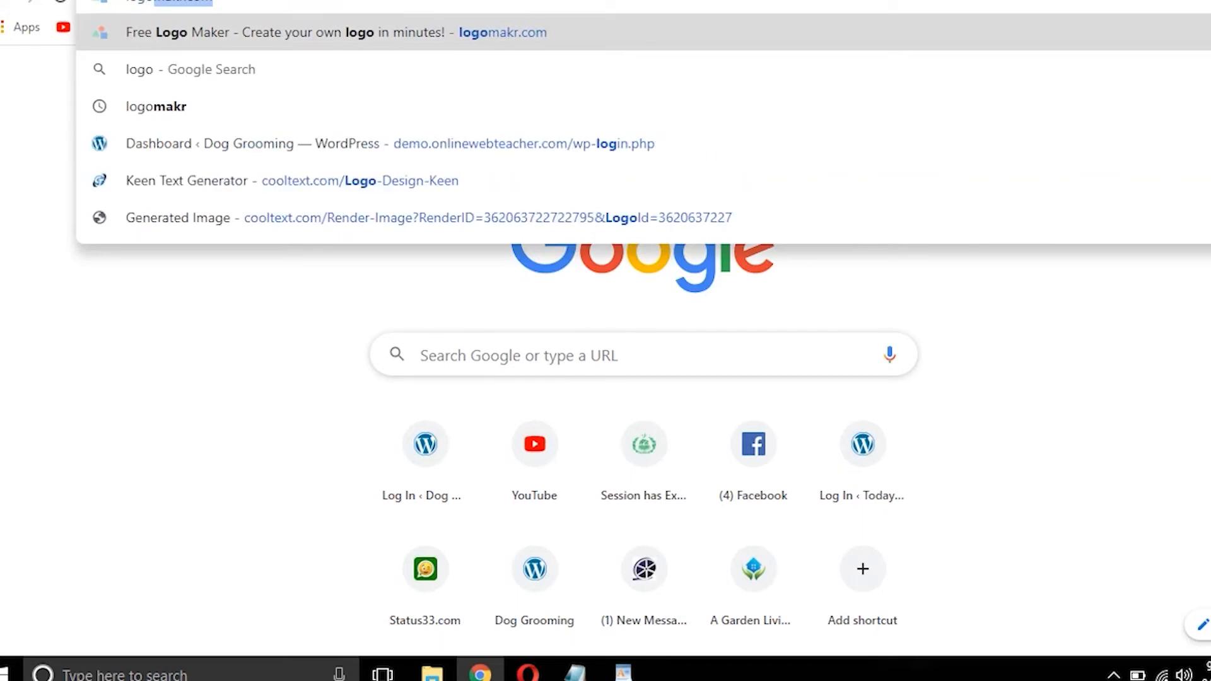
pyautogui.write('makr.com')
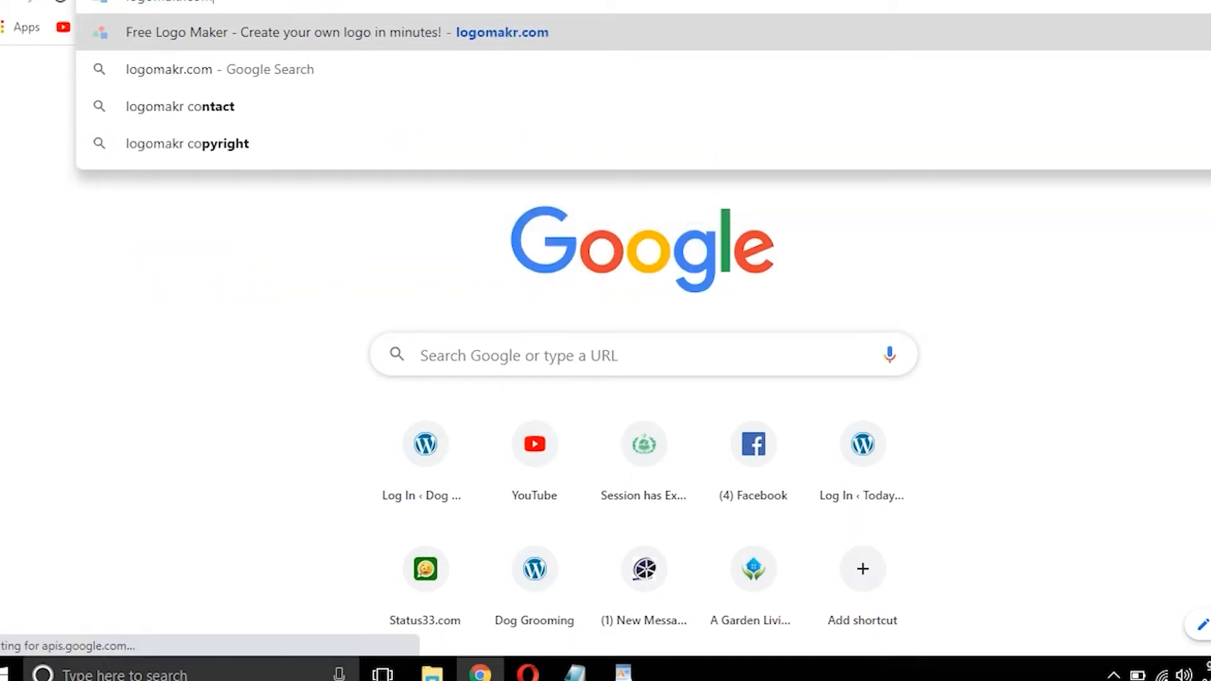
pyautogui.press('Return')
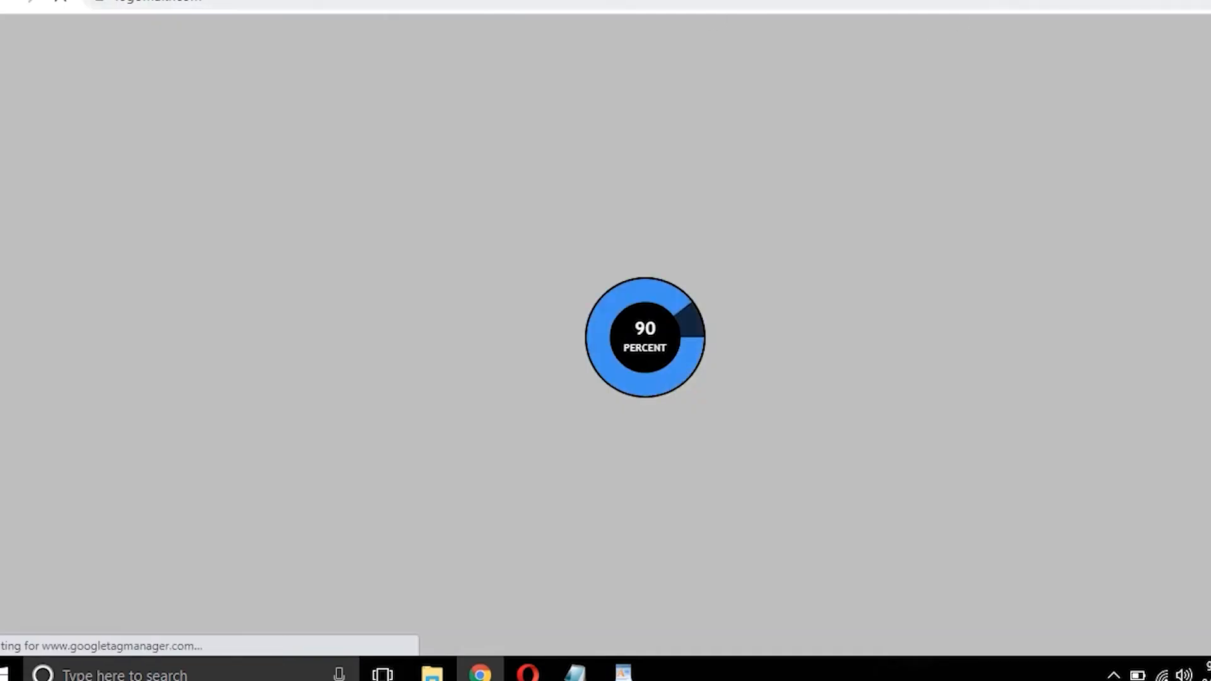
# Step: Open Cool Text in a new tab, create a "Dog Grooming" logo with the Fun text generator and download it
pyautogui.hotkey('ctrl', 't')
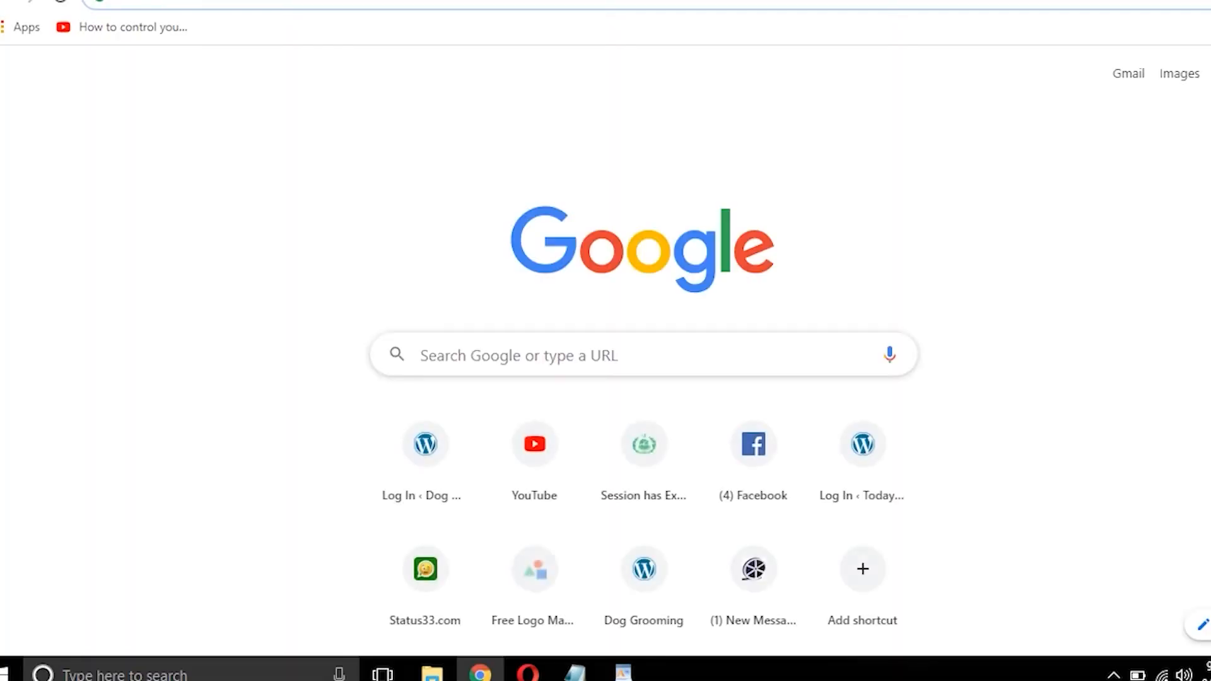
pyautogui.write('cool')
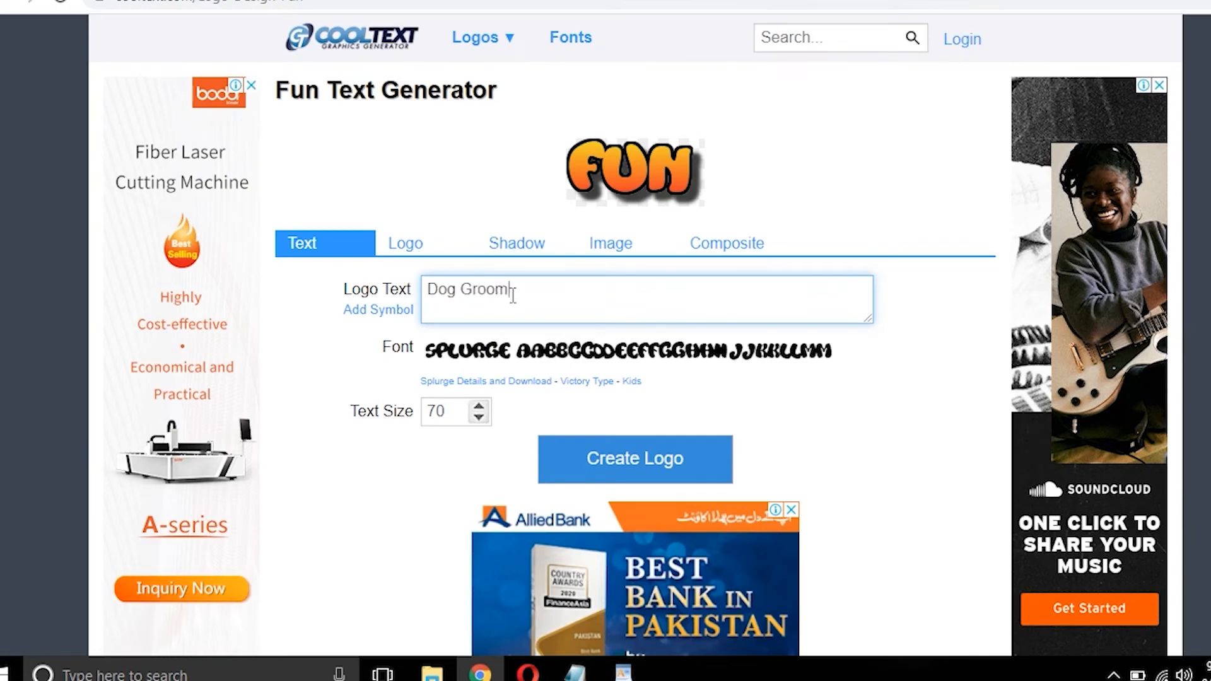
pyautogui.click(625, 470)
pyautogui.moveTo(599, 381)
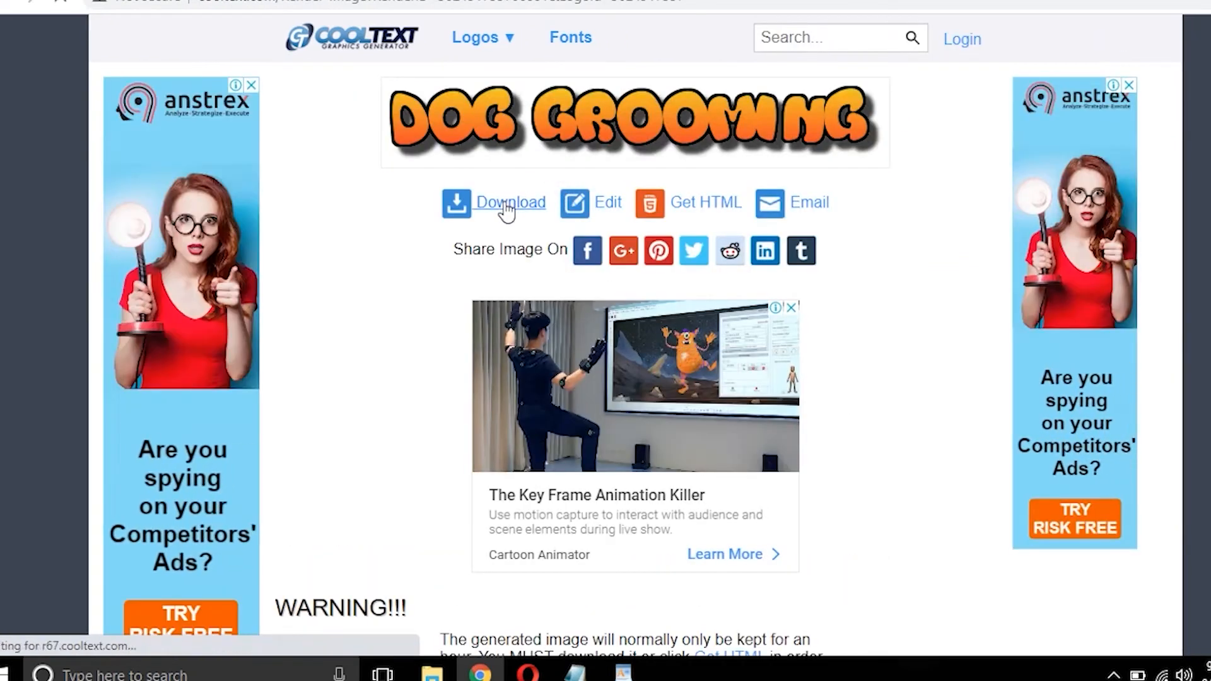
pyautogui.click(506, 203)
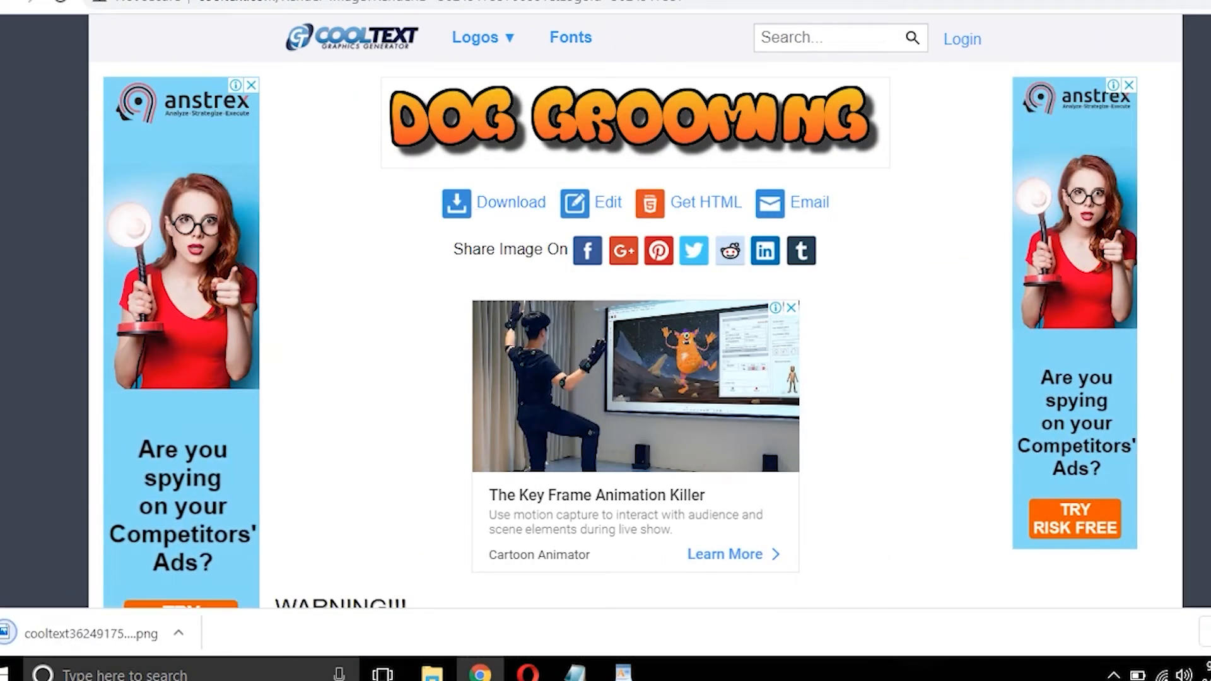
# Step: Return to the WordPress admin and open the Site Identity settings in the theme customizer
pyautogui.click(615, 1)
pyautogui.click(479, 1)
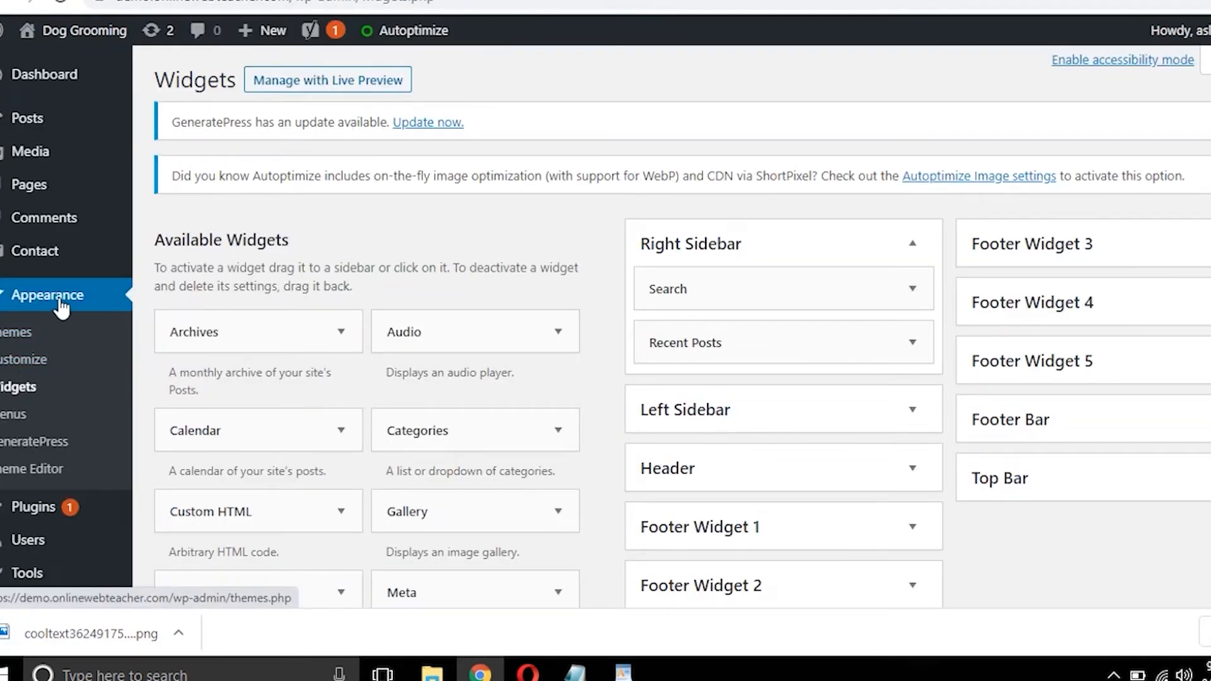
pyautogui.click(25, 363)
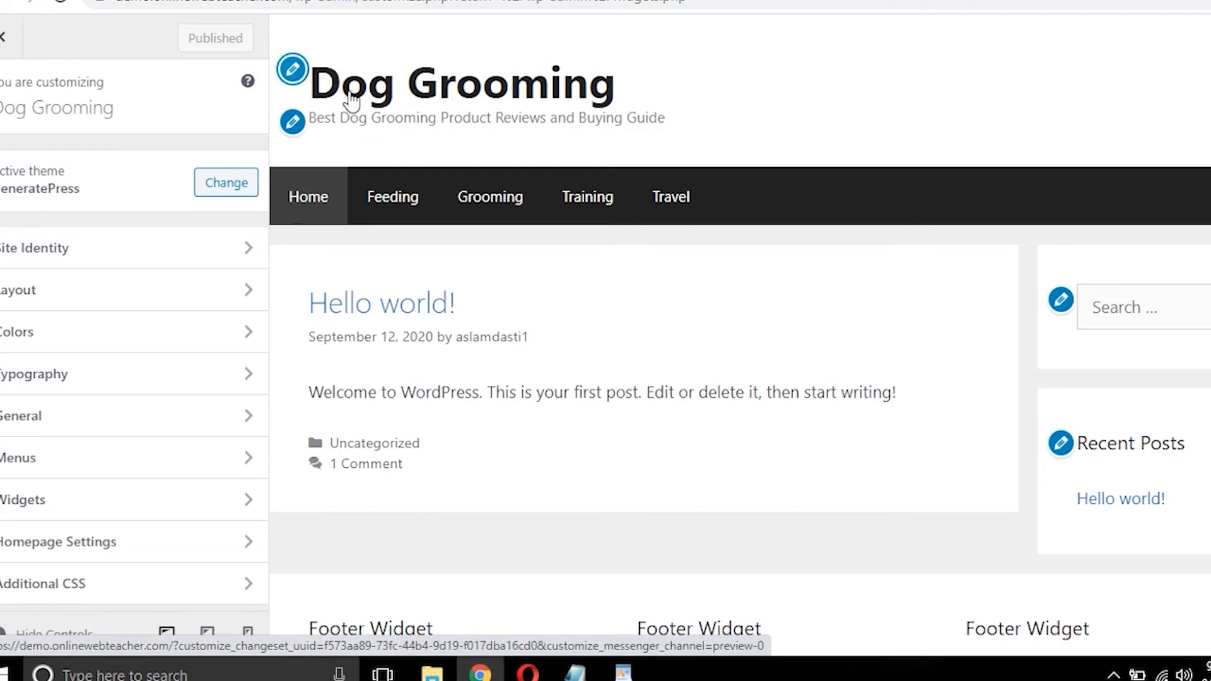
pyautogui.click(299, 72)
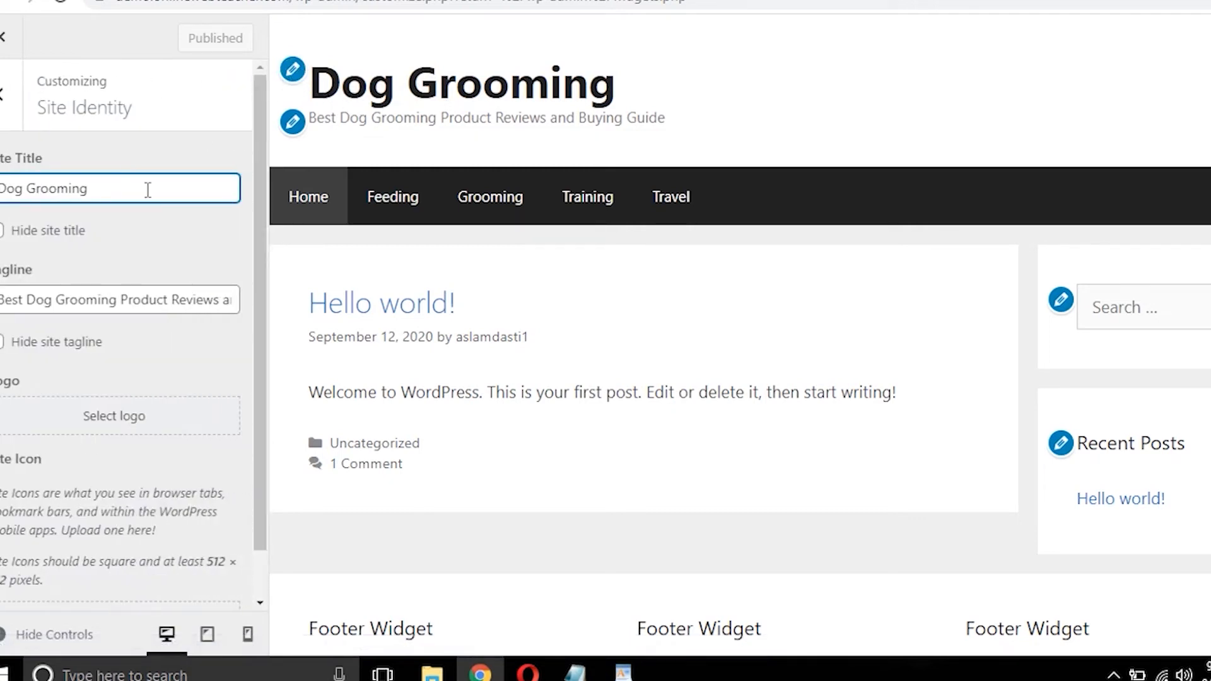
pyautogui.scroll(-1, 148, 189)
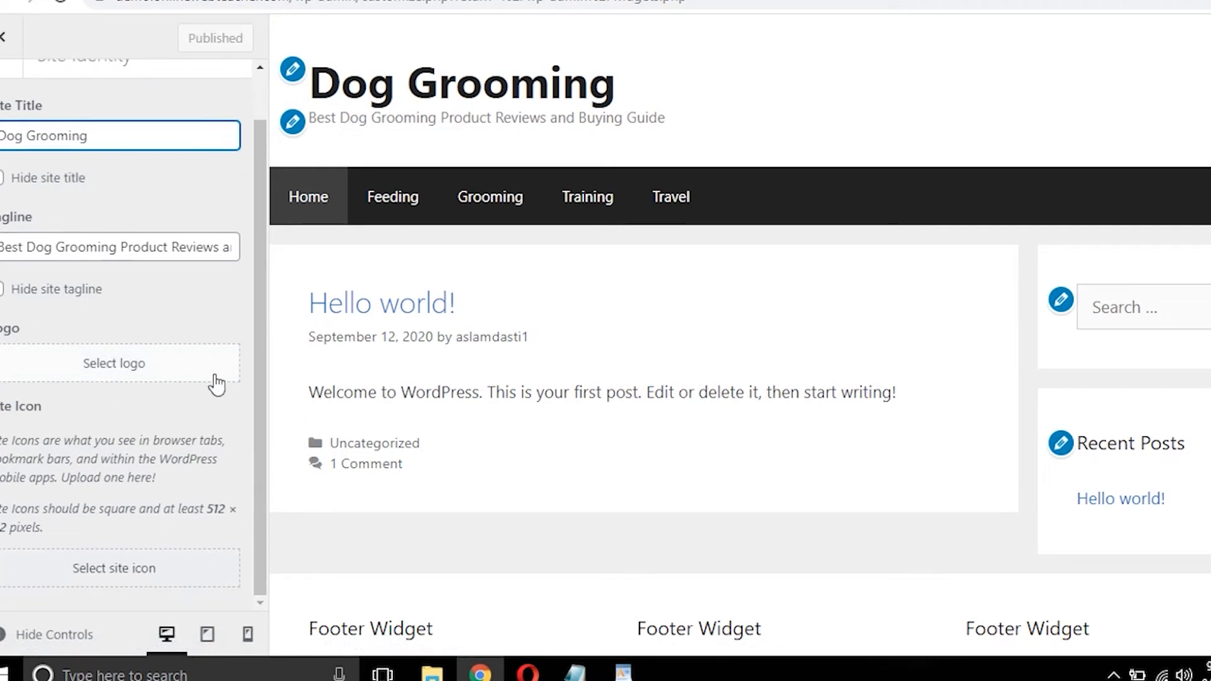
# Step: Upload the downloaded Cool Text PNG as the site logo without cropping, and hide the site title and tagline
pyautogui.click(87, 359)
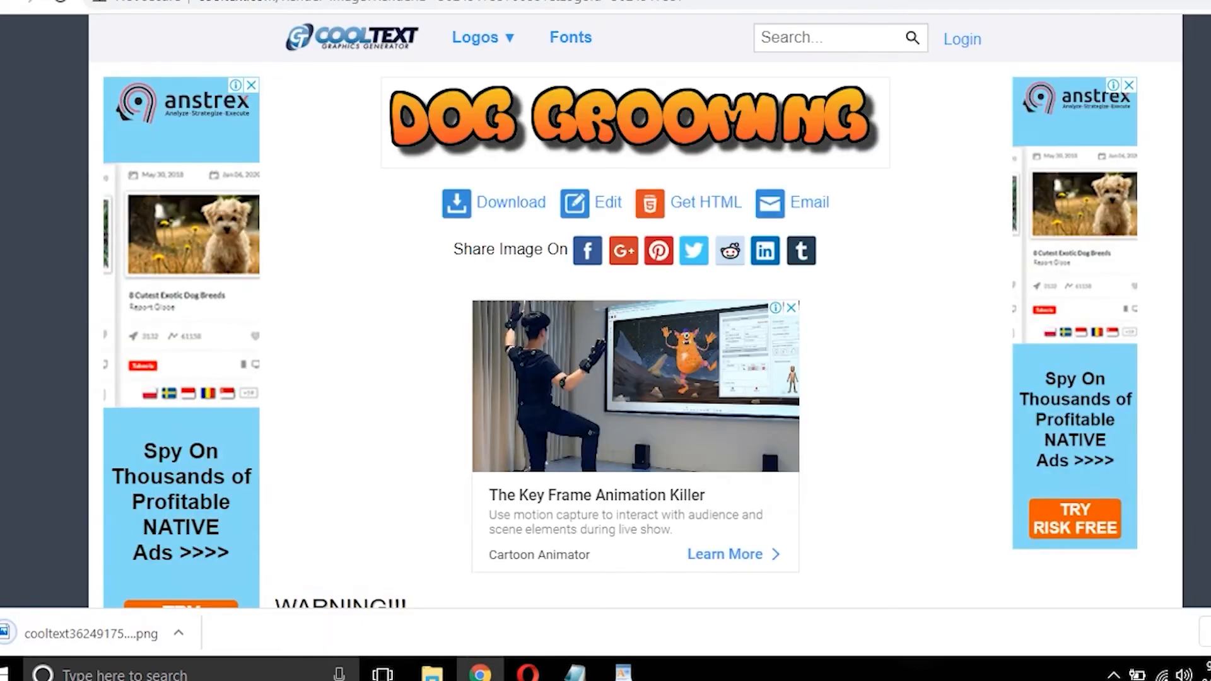
pyautogui.hotkey('ctrl', 'Tab')
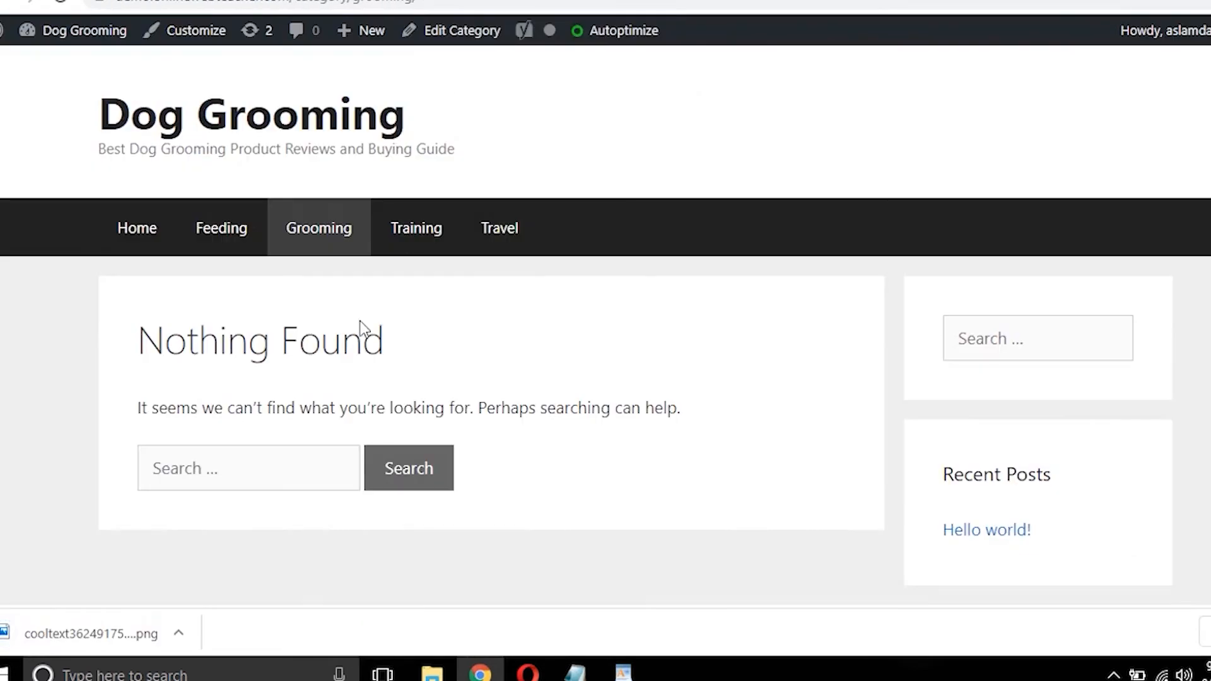
pyautogui.hotkey('ctrl', 'Tab')
pyautogui.moveTo(79, 632); pyautogui.dragTo(368, 315)
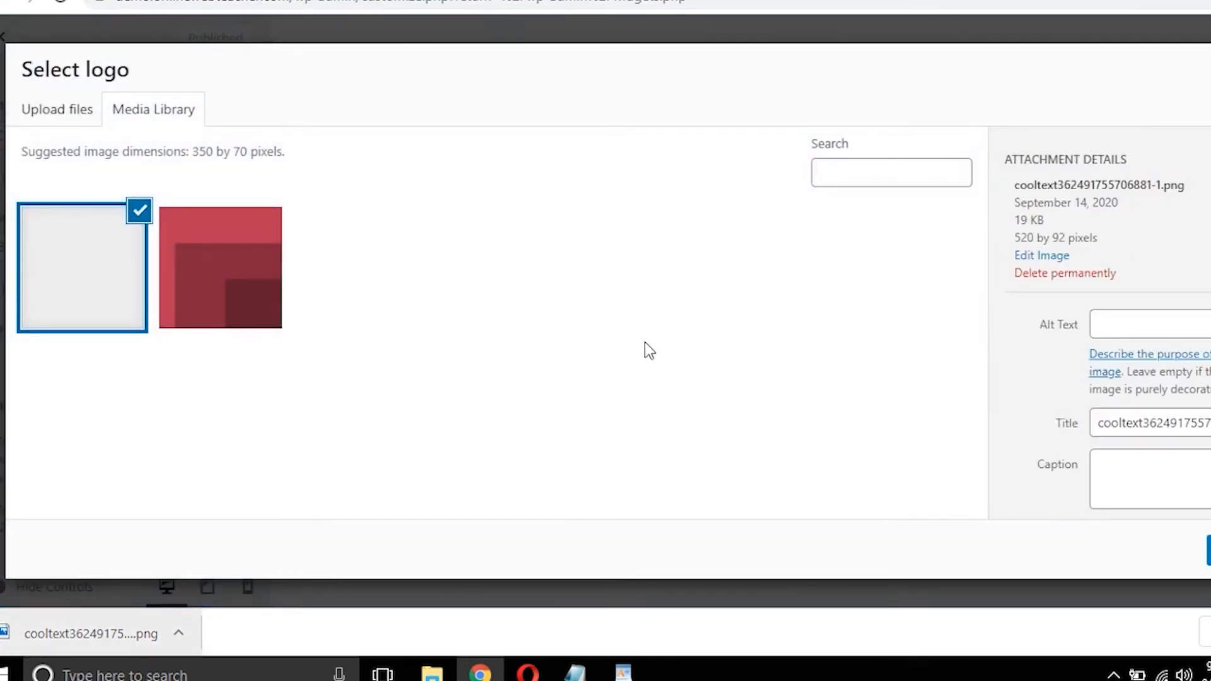
pyautogui.click(1206, 550)
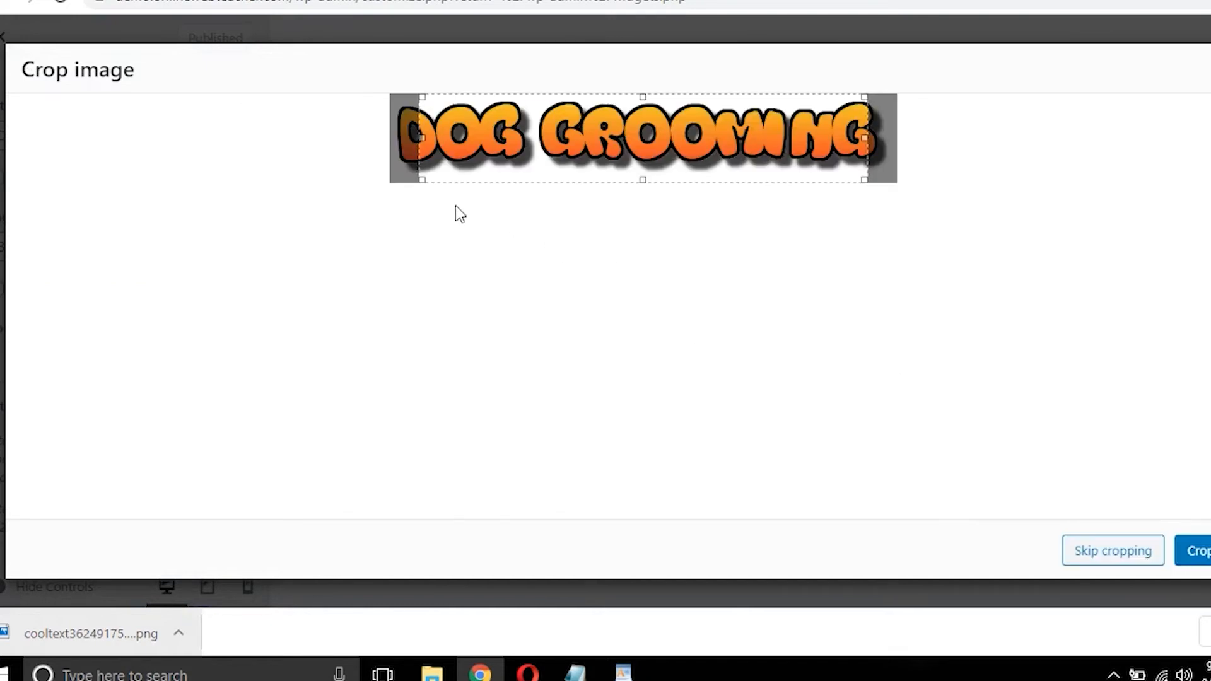
pyautogui.click(1108, 566)
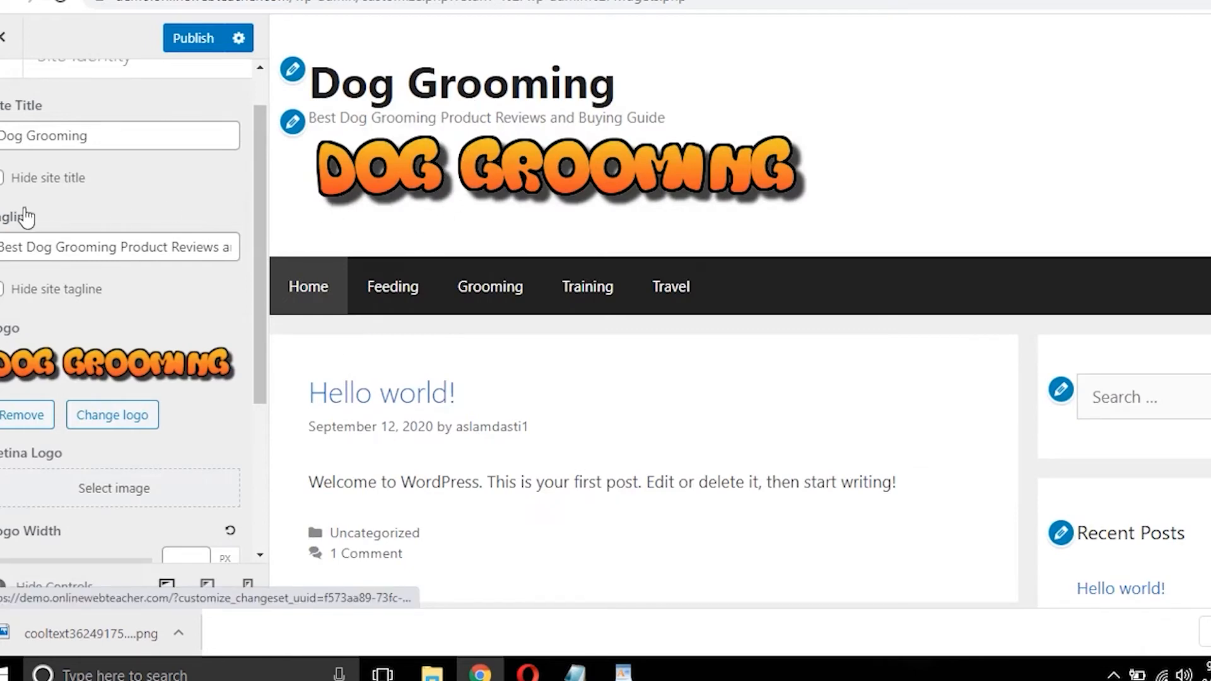
pyautogui.click(3, 178)
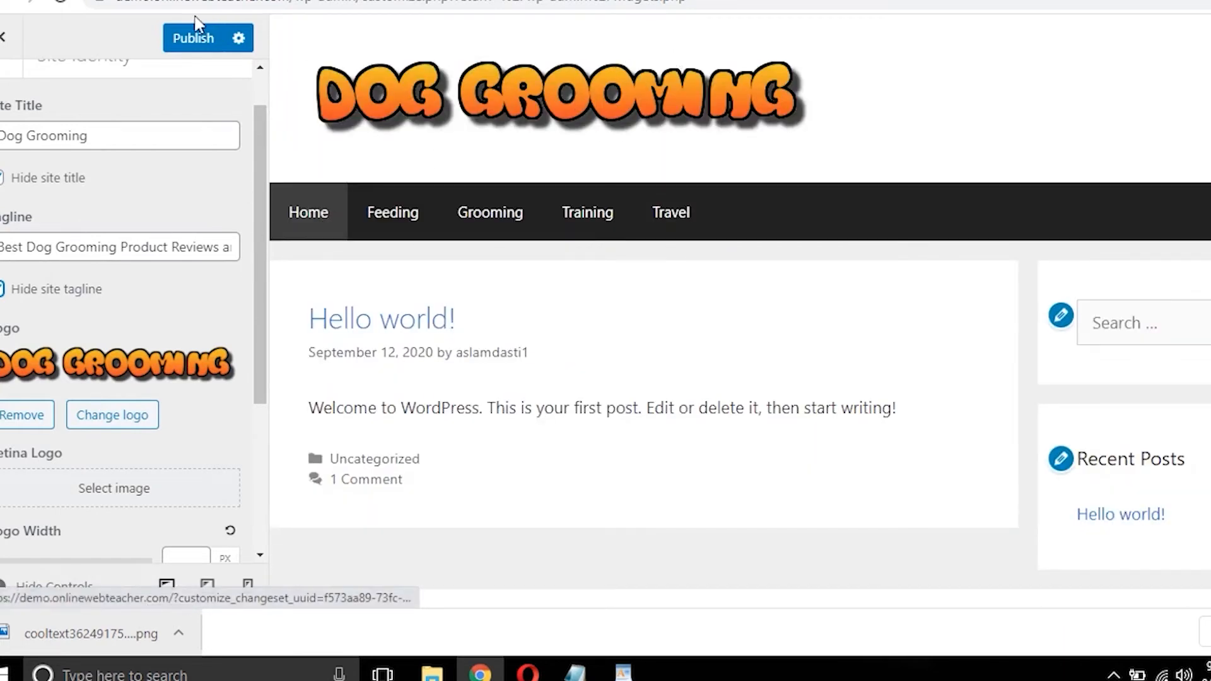
# Step: Set the same Dog Grooming image from the media library as the Retina Logo
pyautogui.scroll(-3, 233, 248)
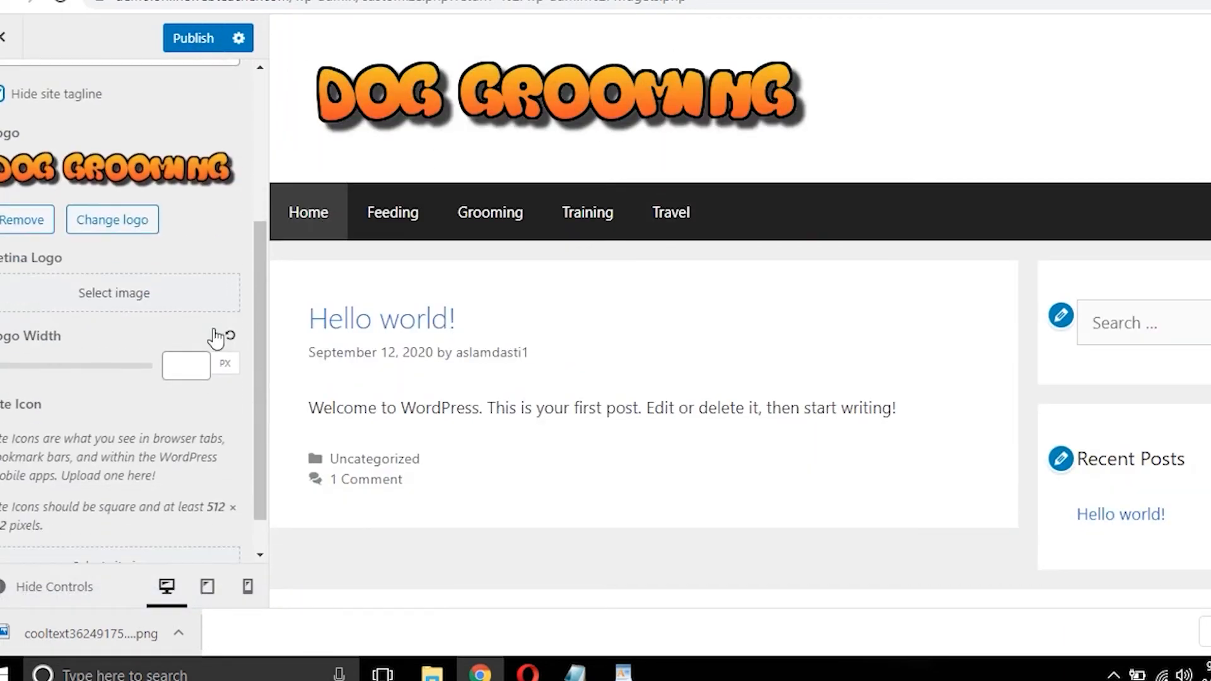
pyautogui.click(145, 301)
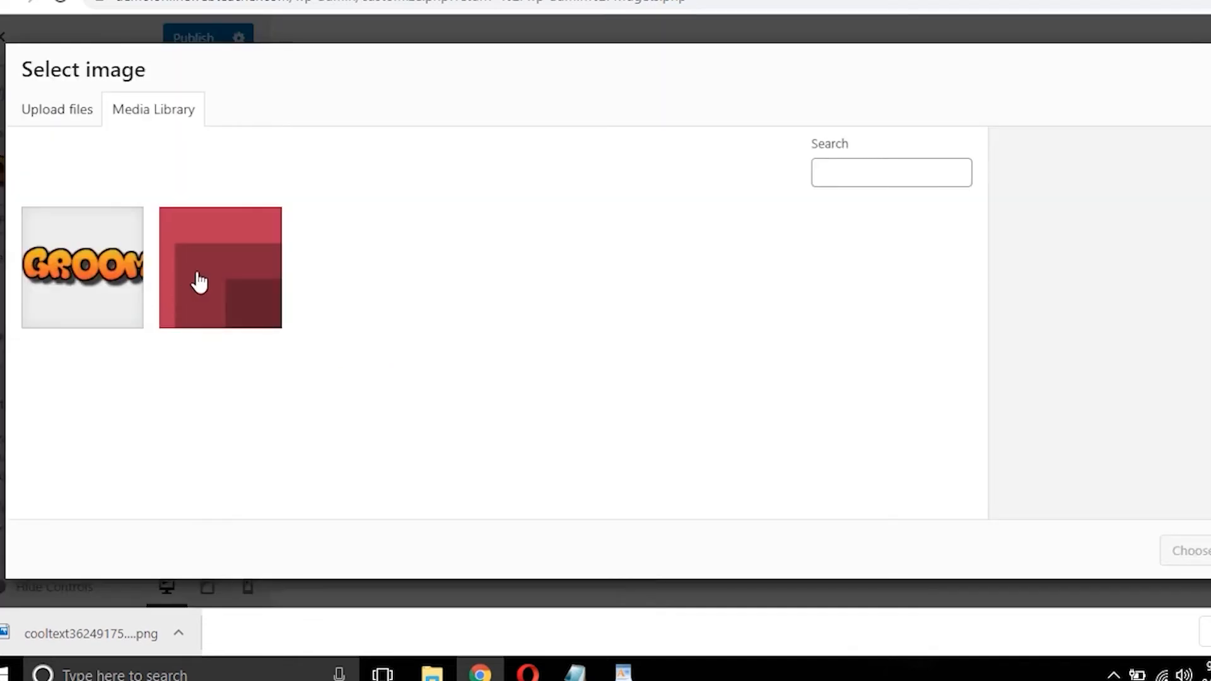
pyautogui.click(65, 278)
pyautogui.click(87, 277)
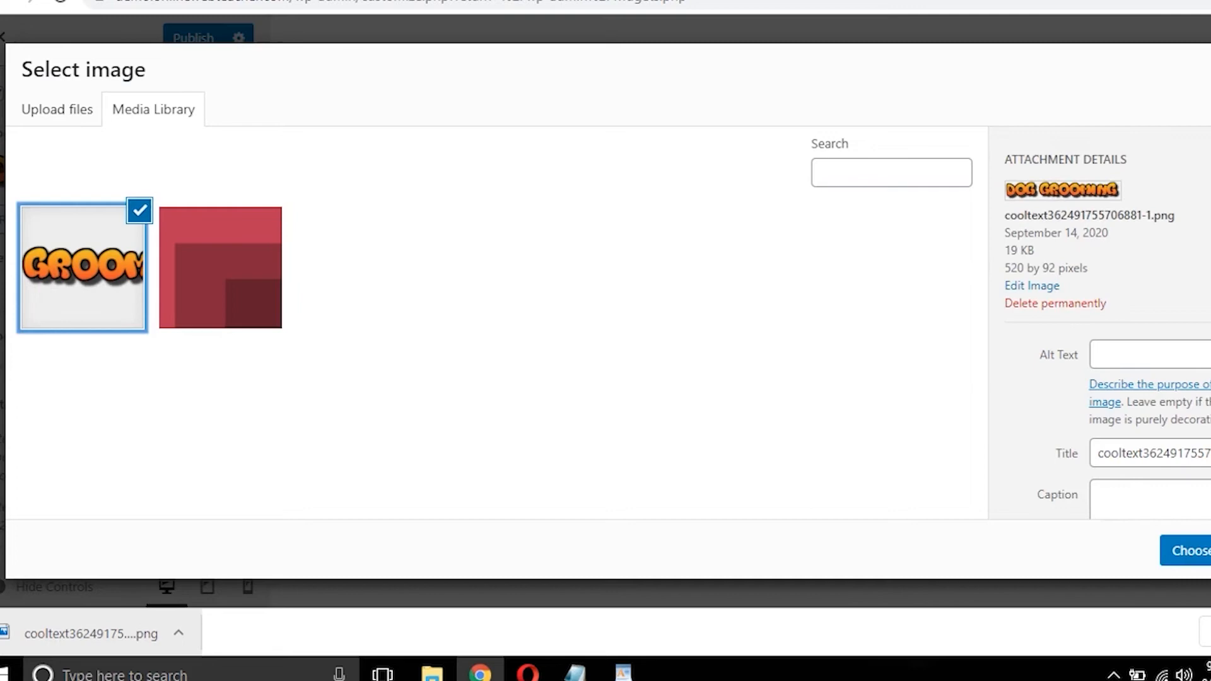
pyautogui.click(1189, 551)
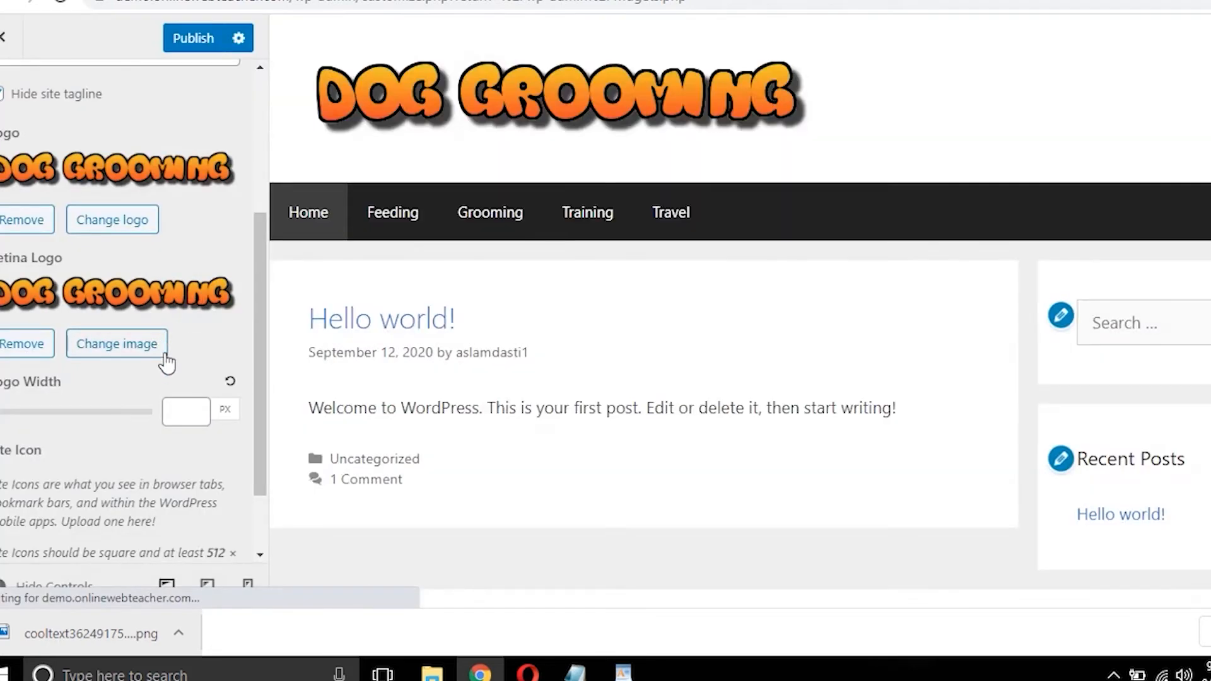
# Step: Set the Logo Width to 380 px
pyautogui.scroll(-2, 65, 341)
pyautogui.click(5, 321)
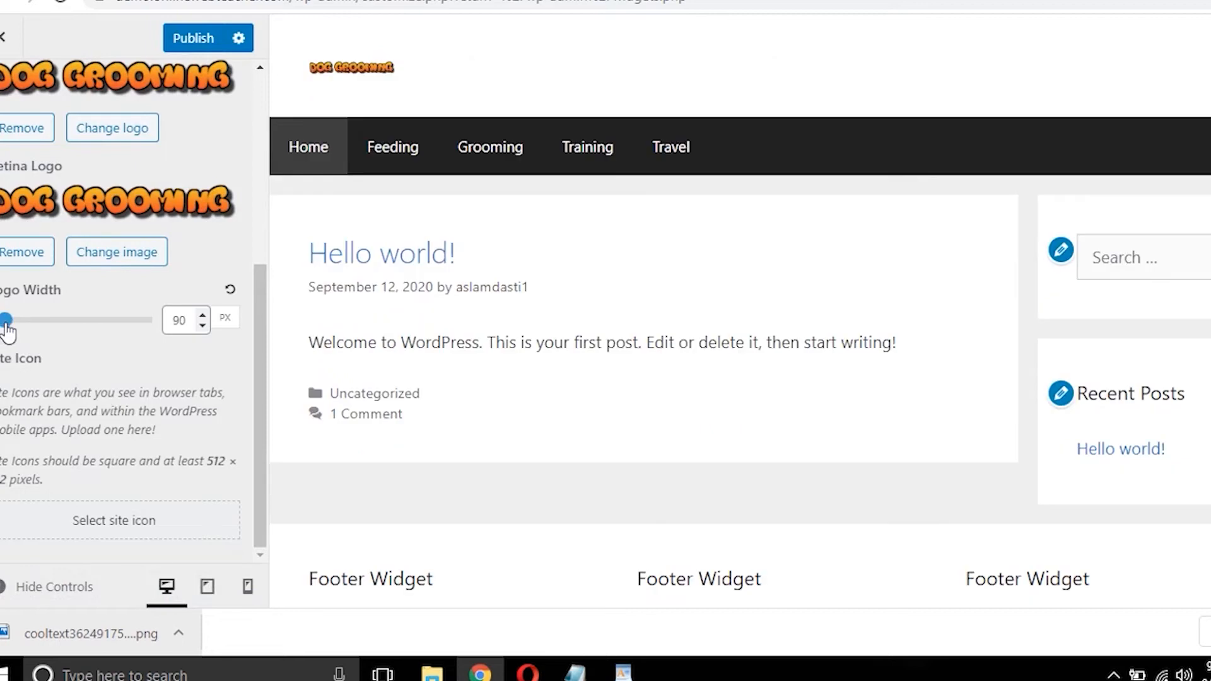
pyautogui.moveTo(5, 323); pyautogui.dragTo(67, 321)
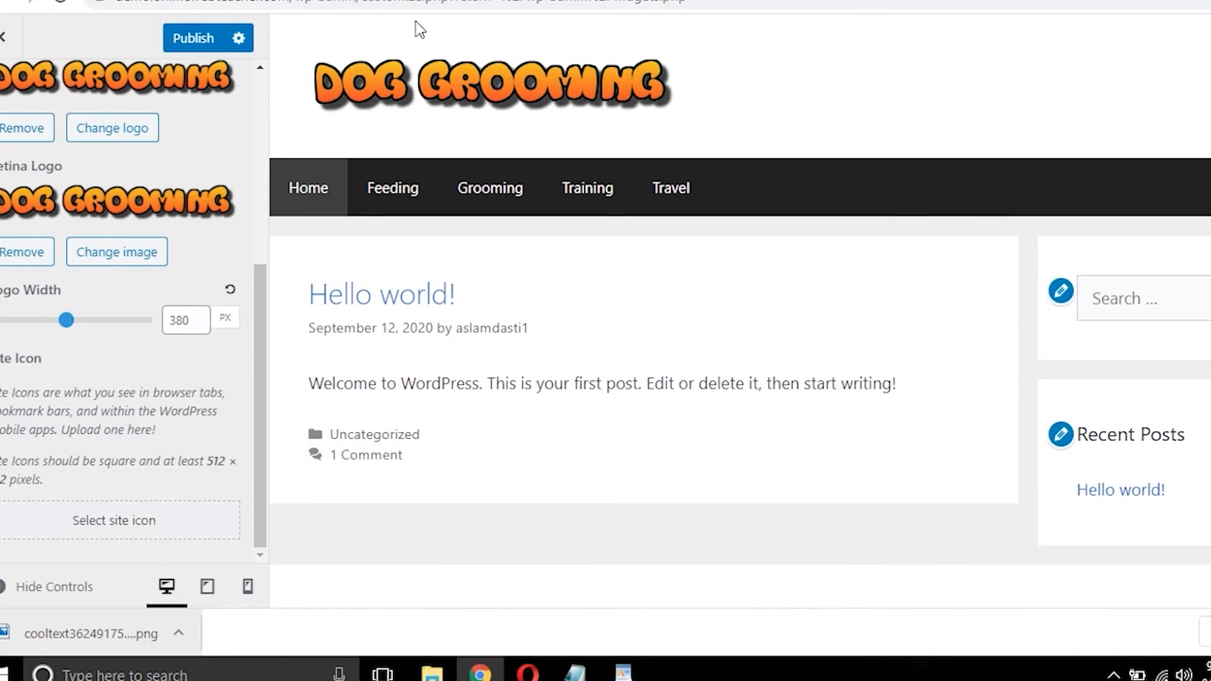
# Step: Set the Dog Grooming logo image as the site icon, cropped to the first letters "DO" at its left end
pyautogui.hotkey('ctrl', 'Tab')
pyautogui.click(123, 522)
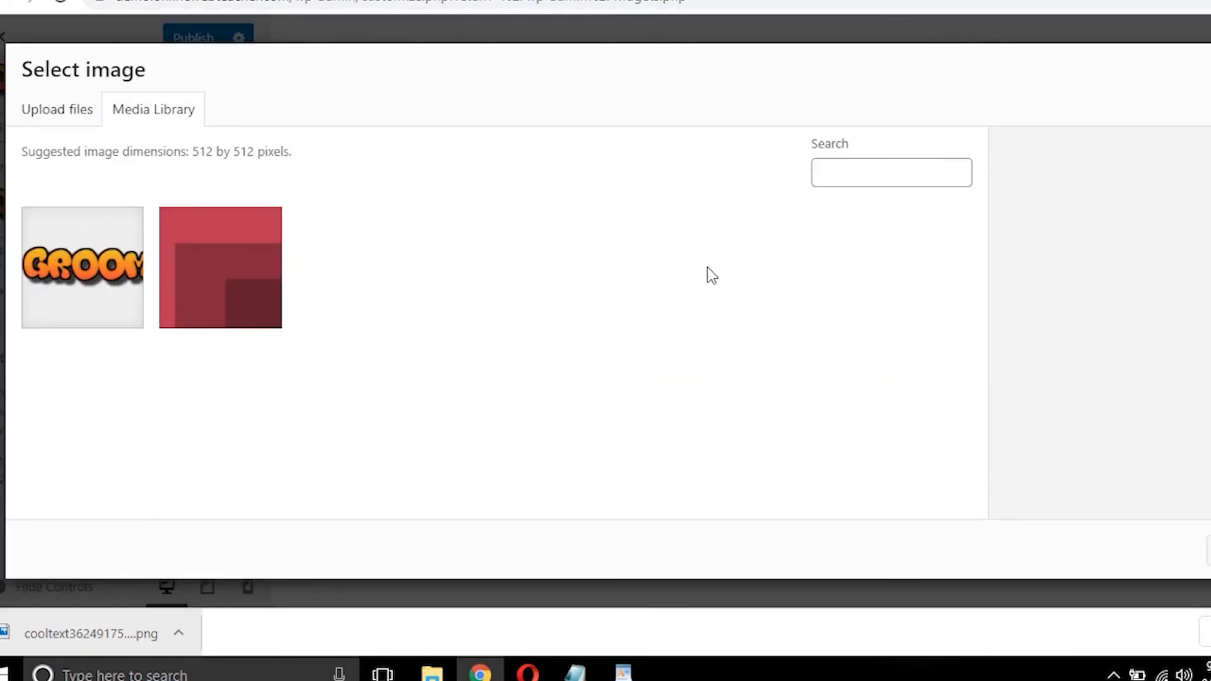
pyautogui.click(75, 313)
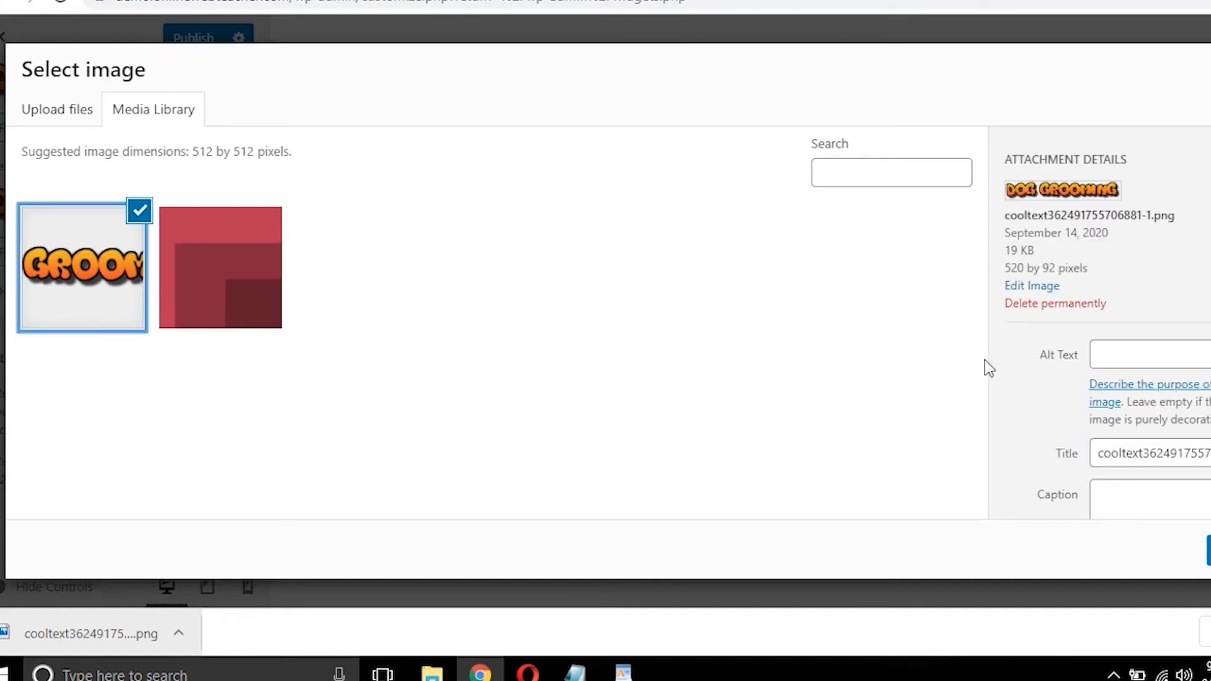
pyautogui.click(1208, 550)
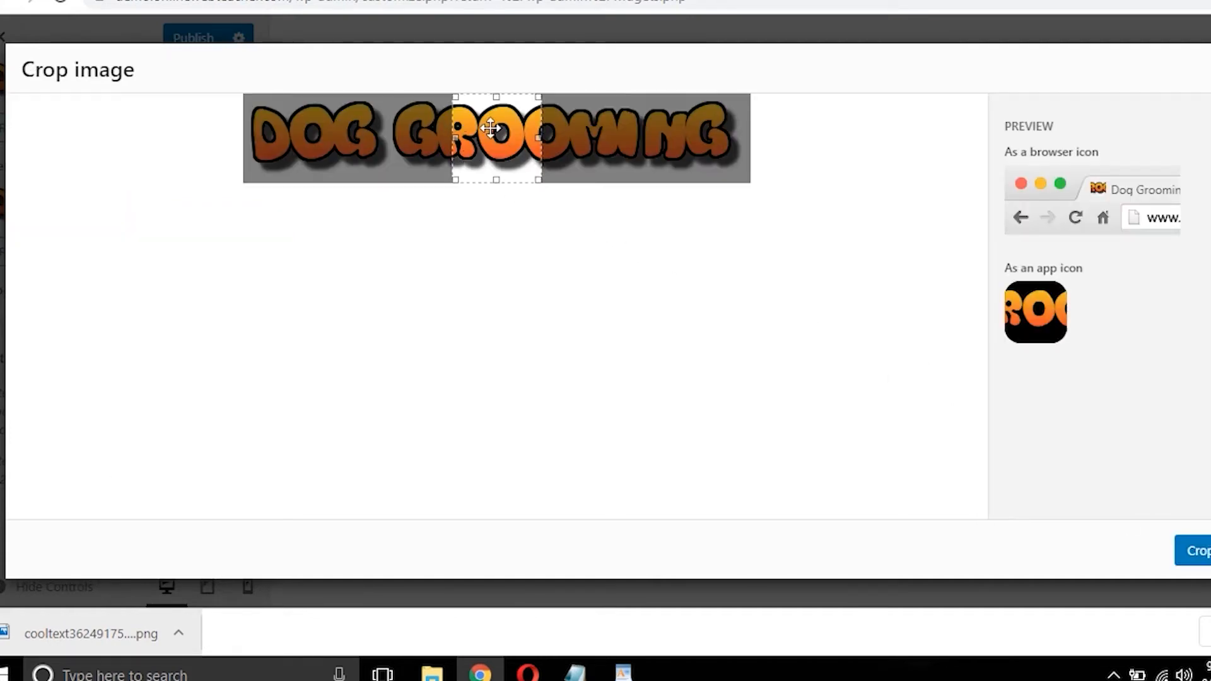
pyautogui.moveTo(489, 128); pyautogui.dragTo(259, 128)
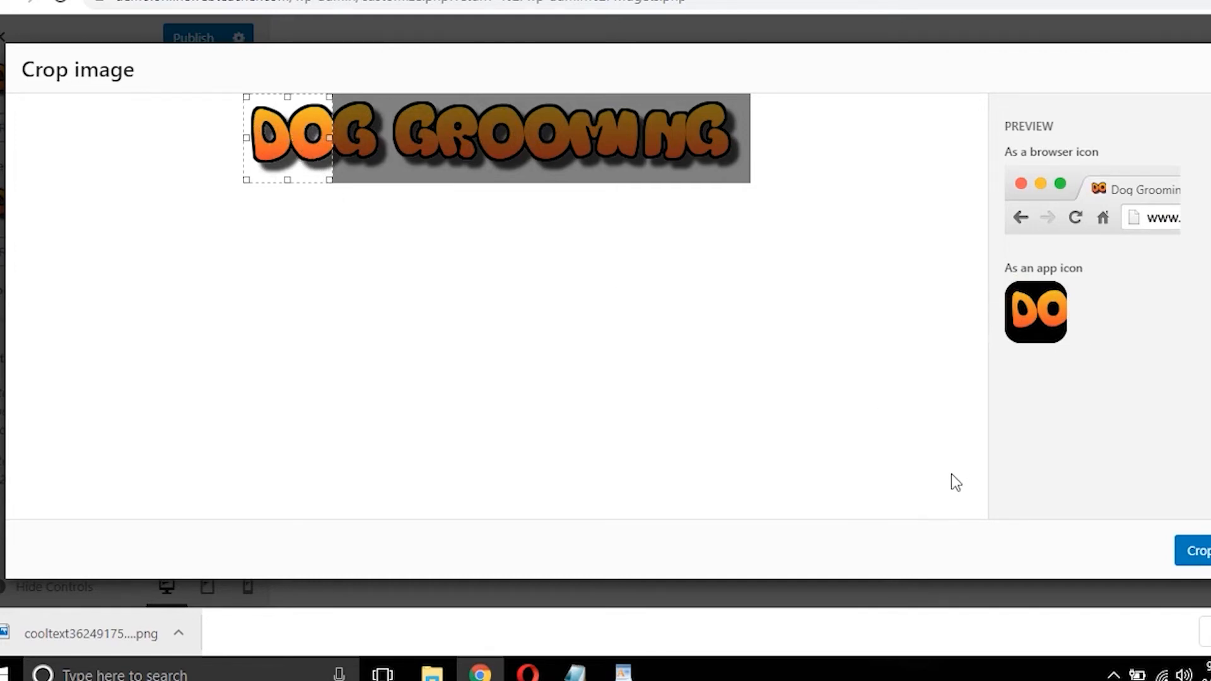
pyautogui.click(1192, 551)
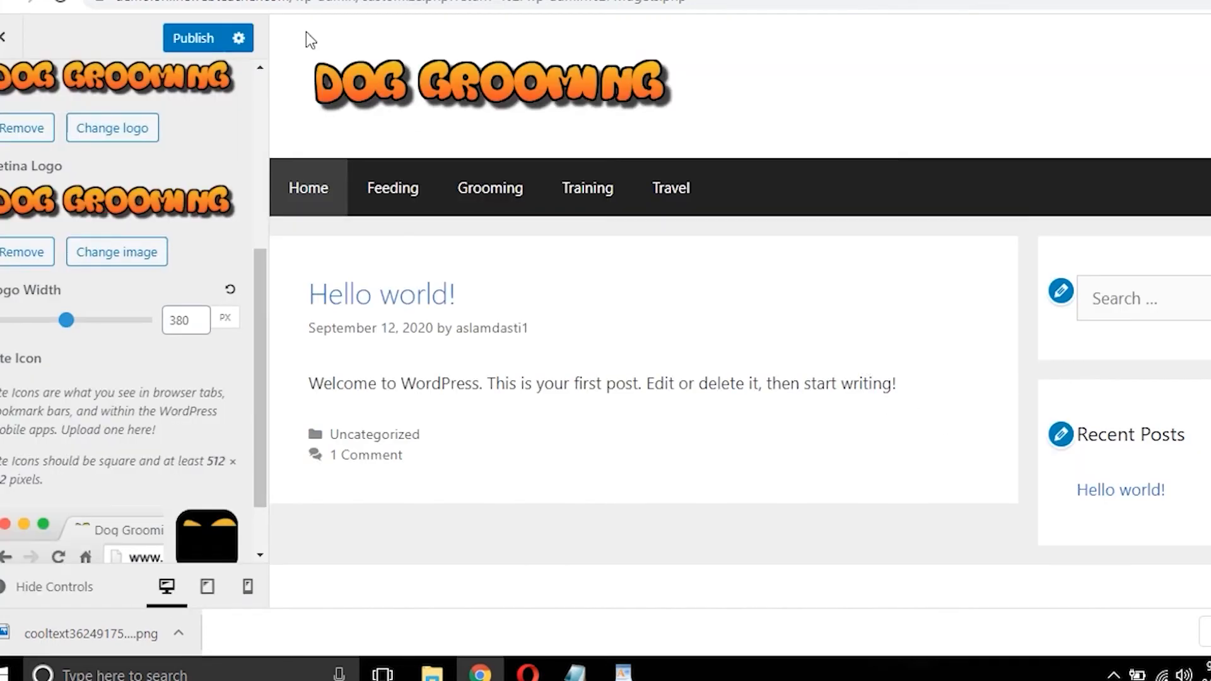
# Step: Publish the site identity changes, checking the logo on the reloaded live Grooming page, and leave the customizer
pyautogui.click(193, 38)
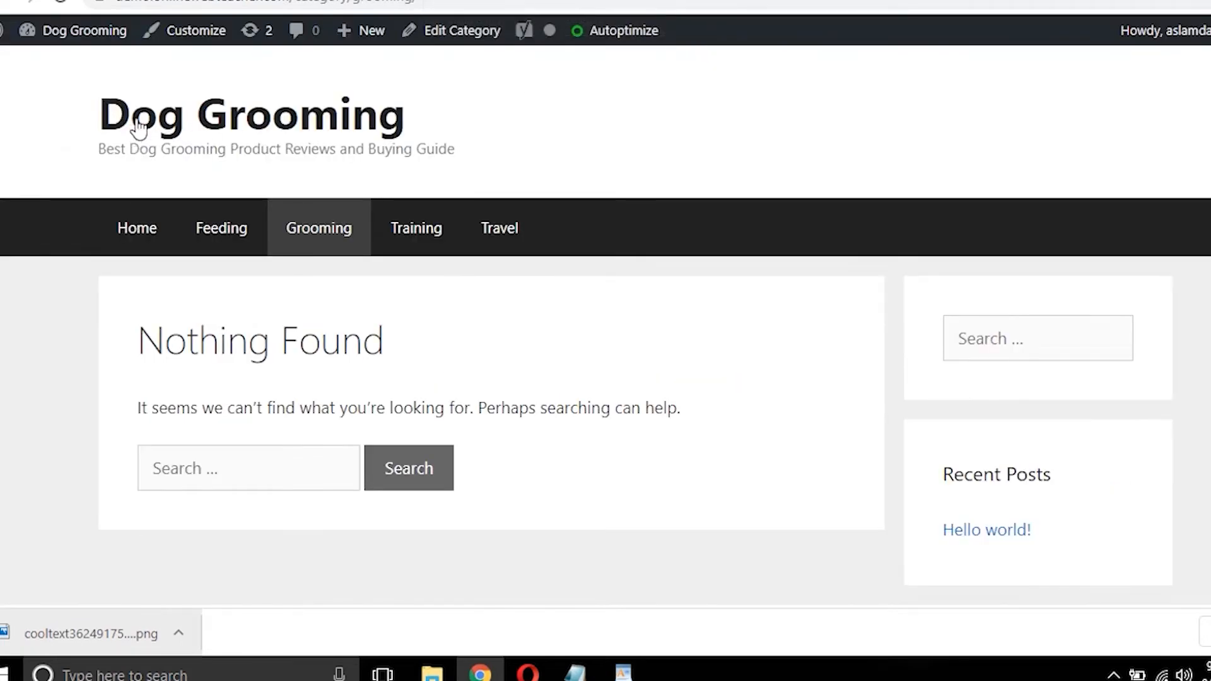
pyautogui.click(61, 3)
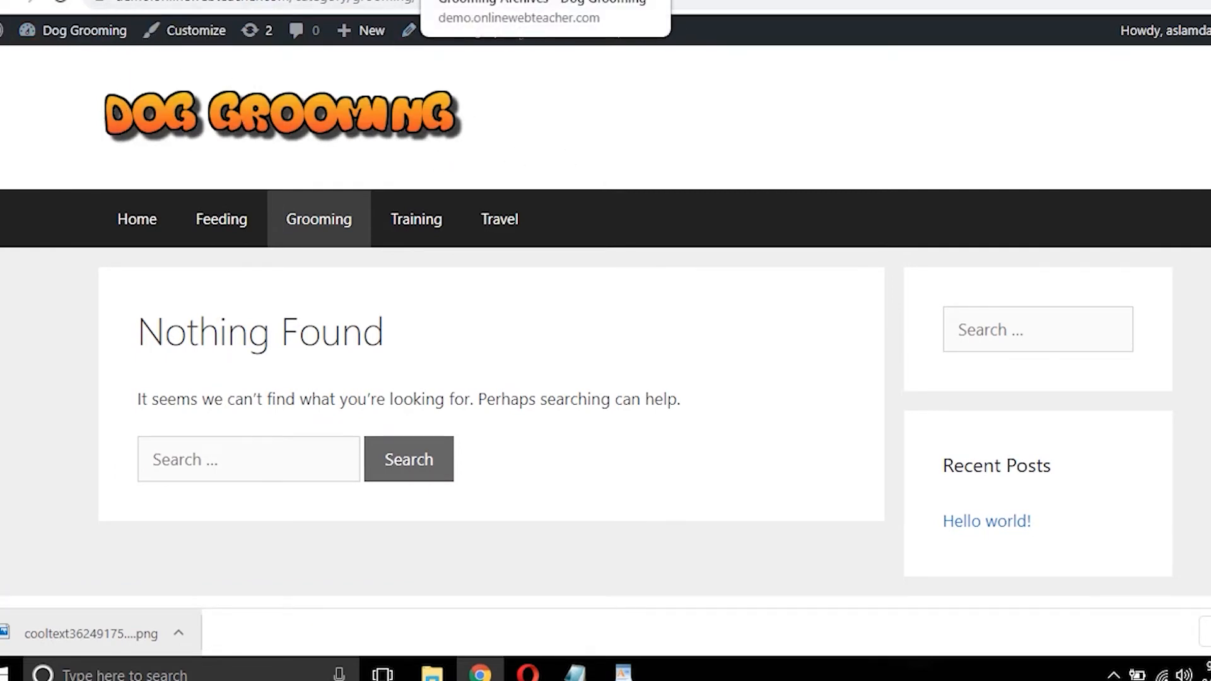
pyautogui.click(340, 0)
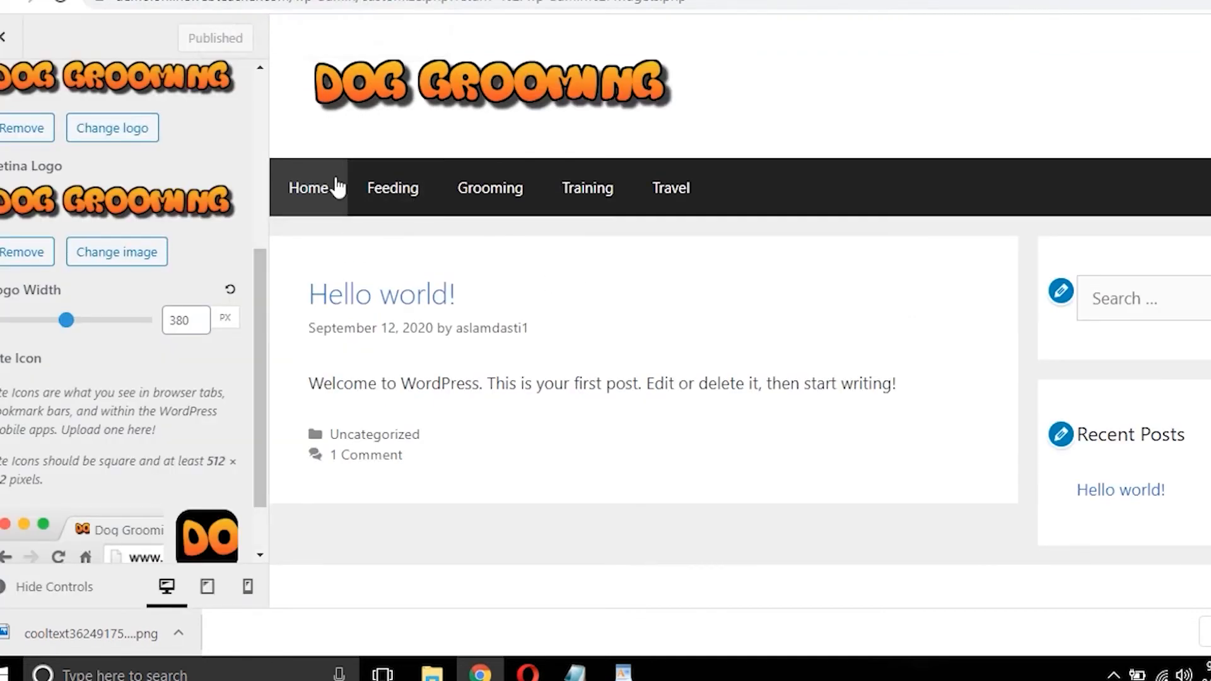
pyautogui.click(3, 36)
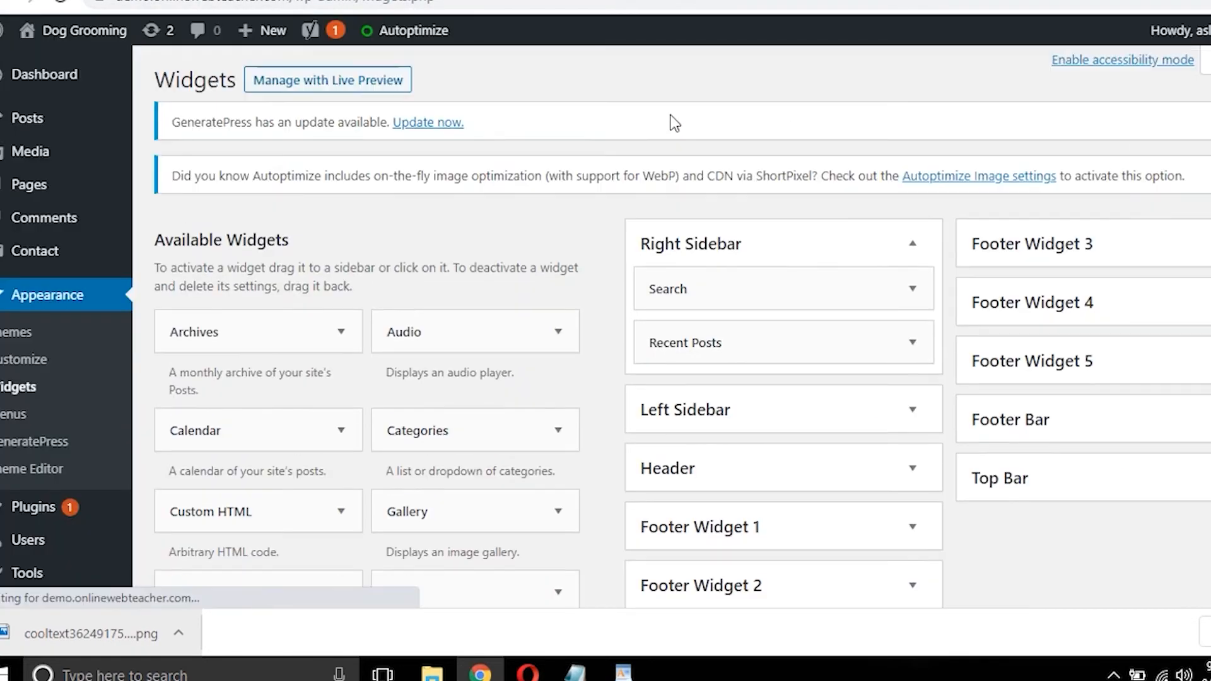
# Step: Look over the live Grooming page, open the home page through the logo and view the Autoptimize cache info
pyautogui.click(480, 0)
pyautogui.scroll(-2, 731, 353)
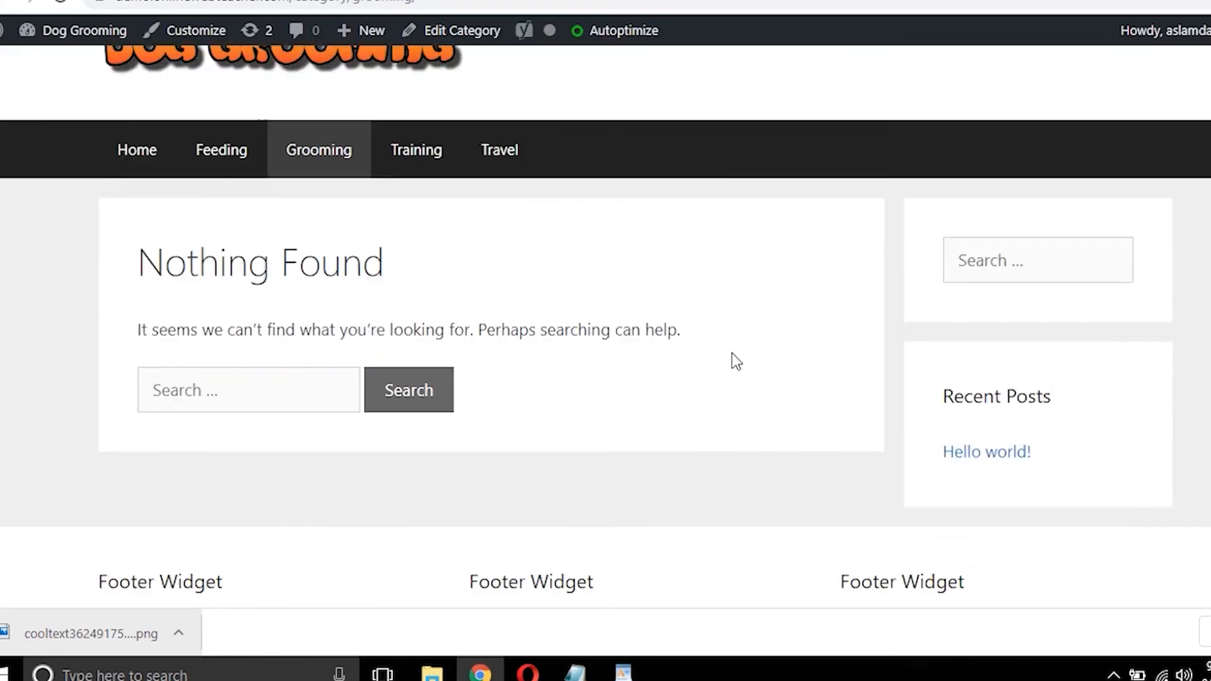
pyautogui.scroll(2, 216, 149)
pyautogui.click(219, 133)
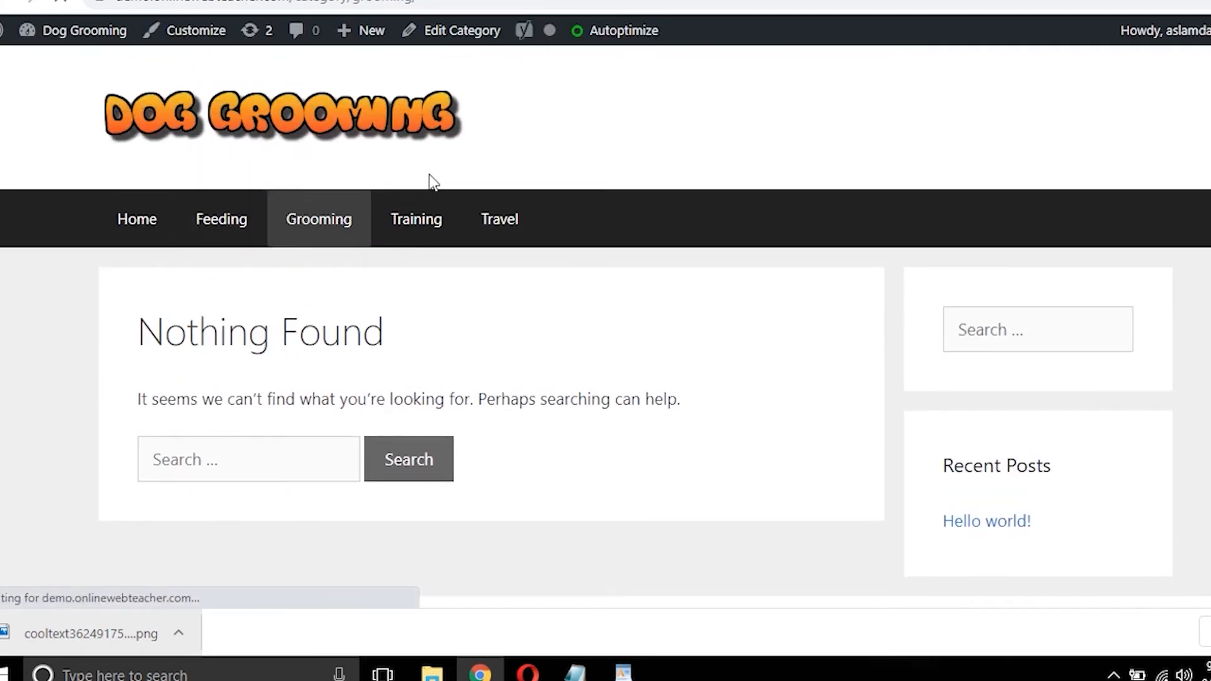
pyautogui.rightClick(600, 217)
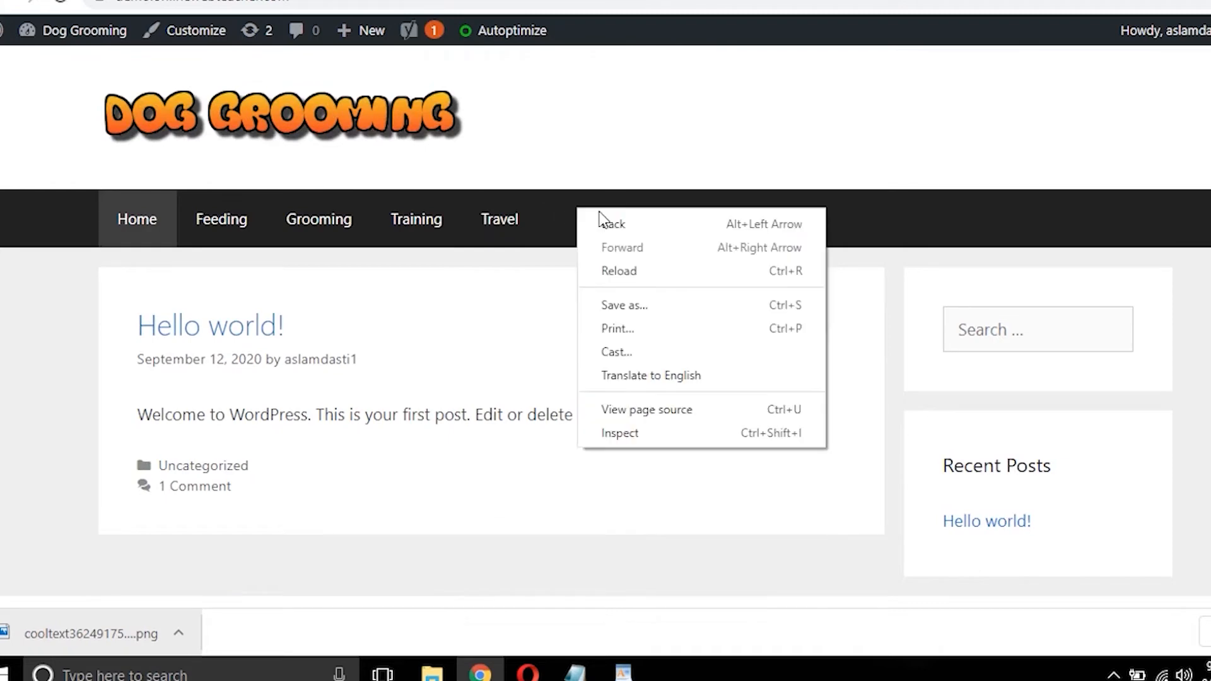
pyautogui.click(498, 268)
pyautogui.moveTo(513, 30)
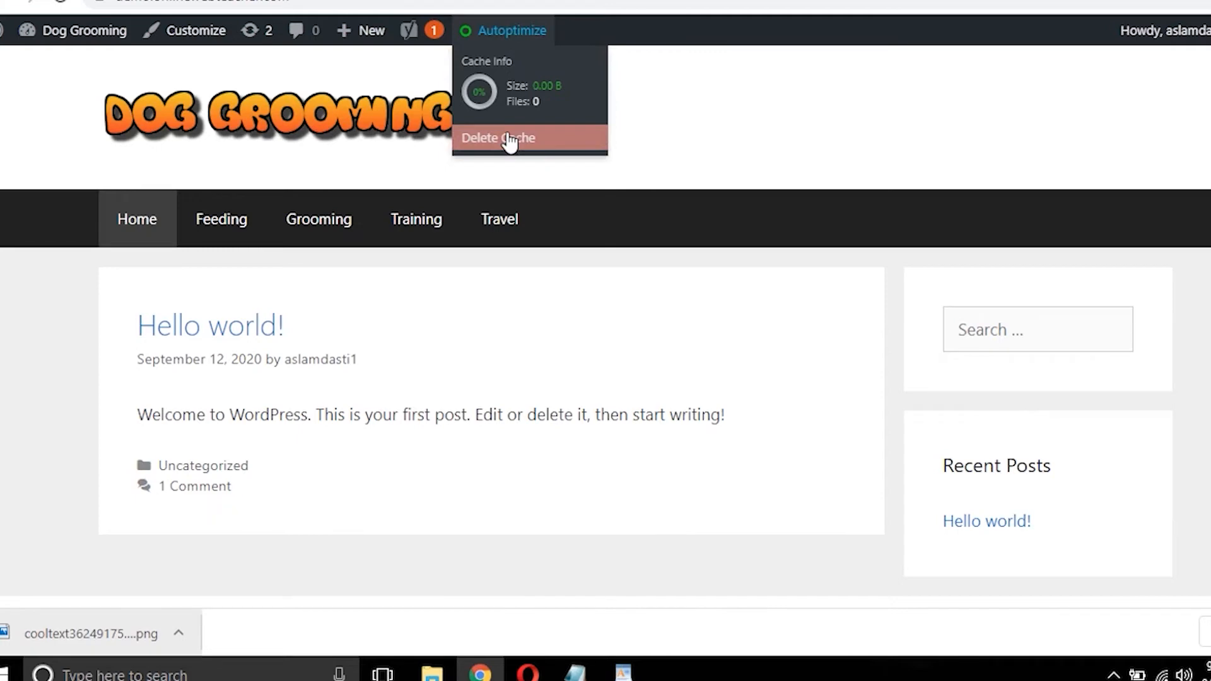
# Step: Add a new page from the WordPress admin and consult the list of planned pages in Notepad
pyautogui.moveTo(406, 39)
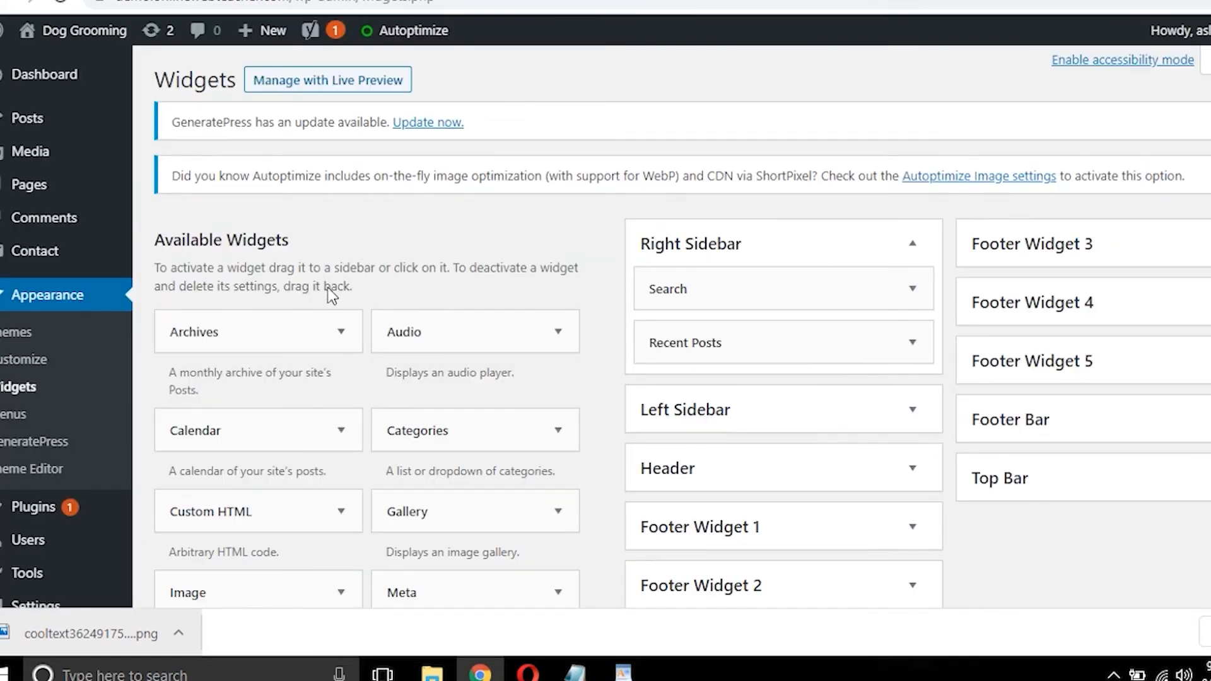
pyautogui.moveTo(46, 191)
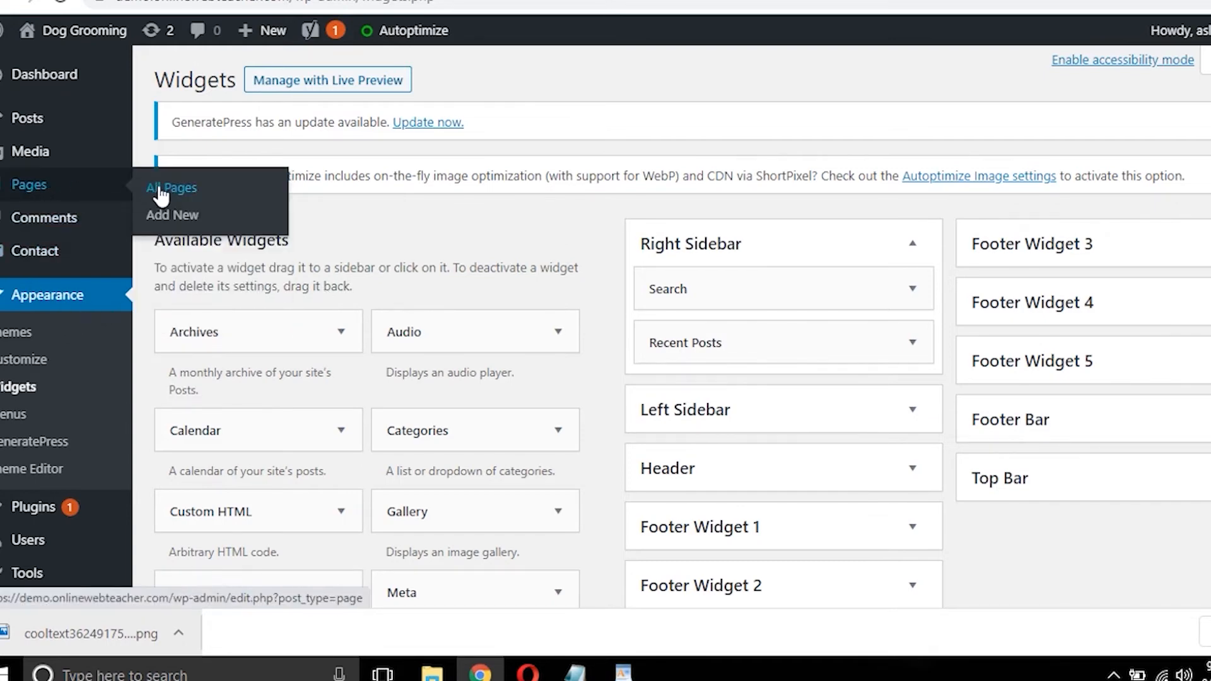
pyautogui.click(177, 217)
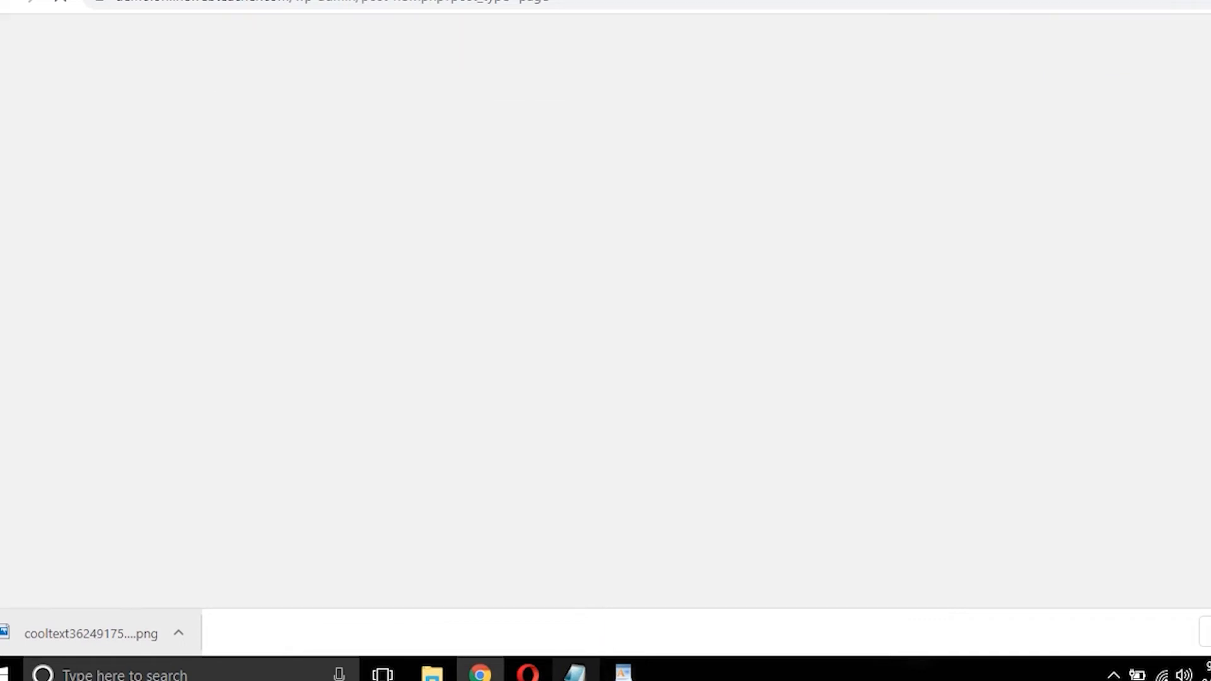
pyautogui.click(574, 672)
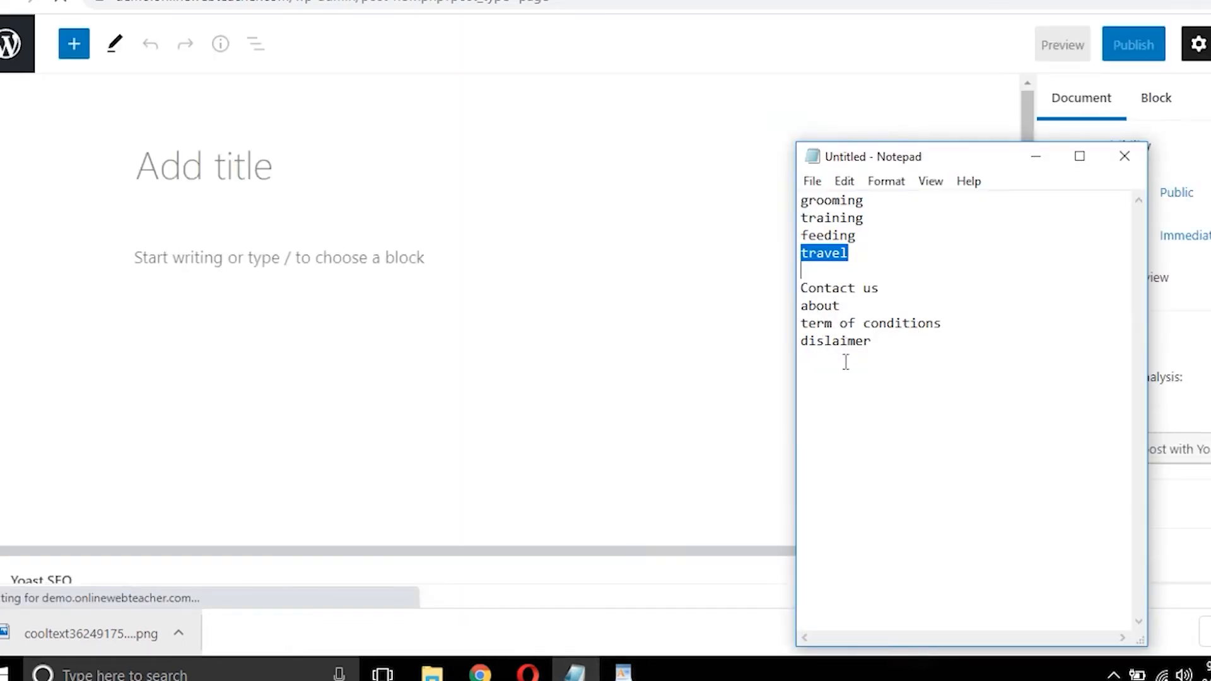
# Step: Title the new page "Contact us" and publish it
pyautogui.click(269, 167)
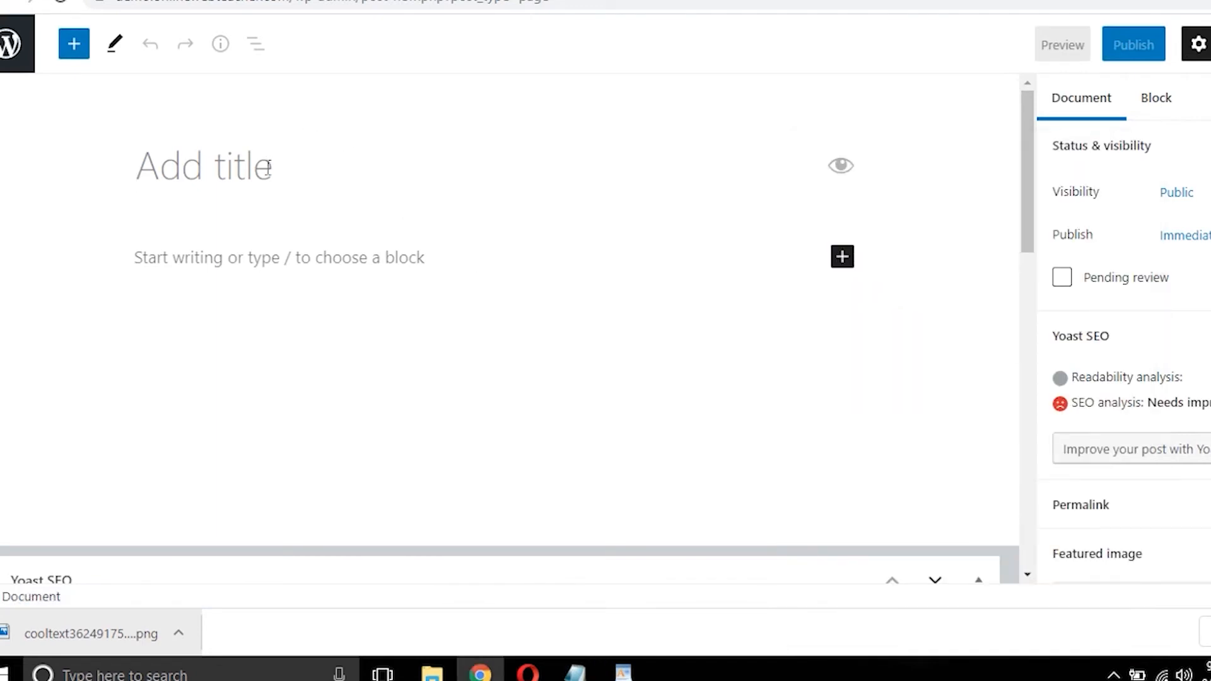
pyautogui.write('Contact')
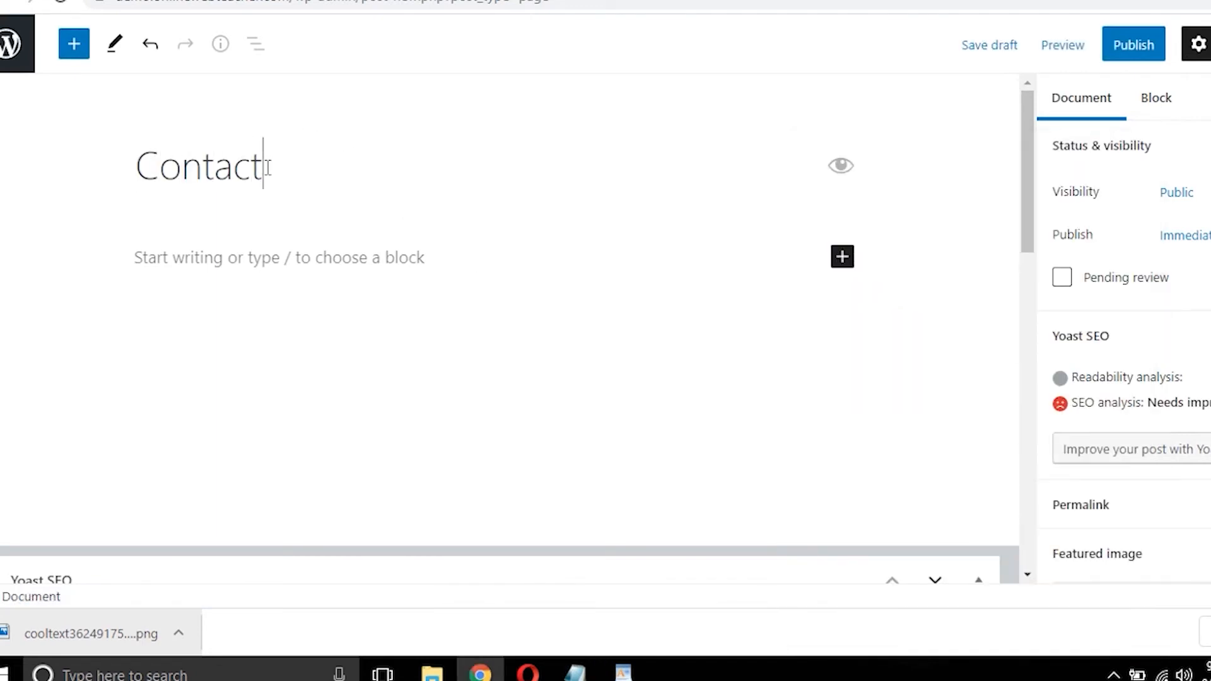
pyautogui.write('us')
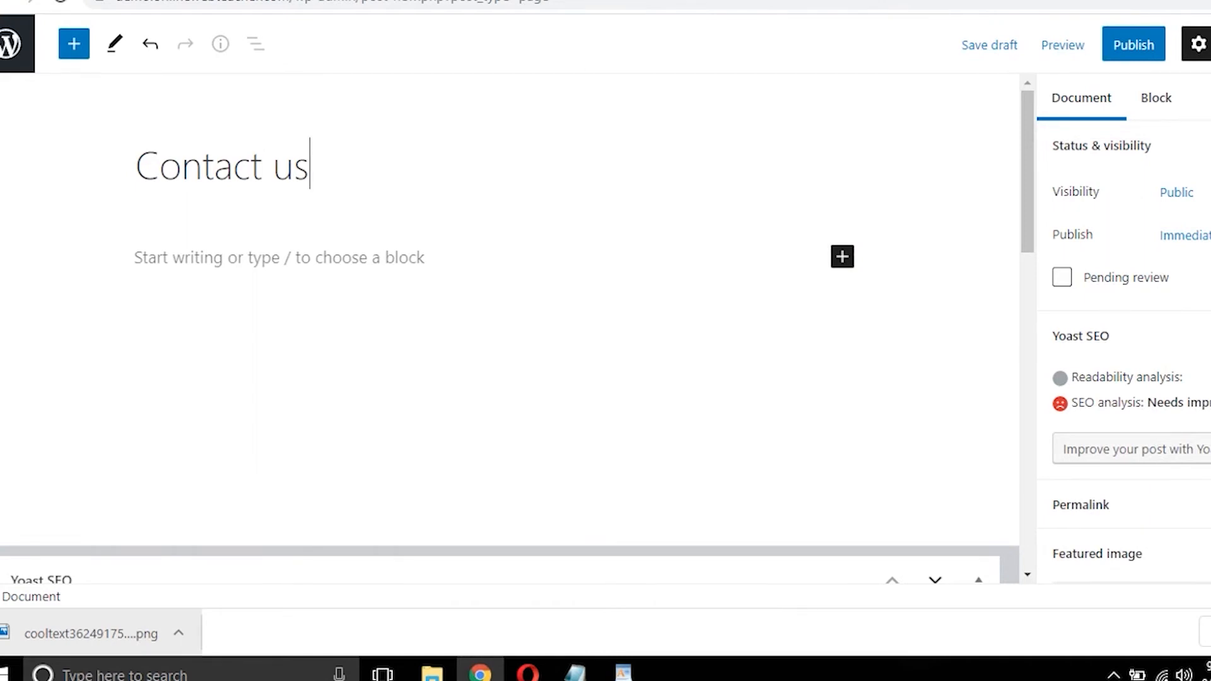
pyautogui.click(1140, 47)
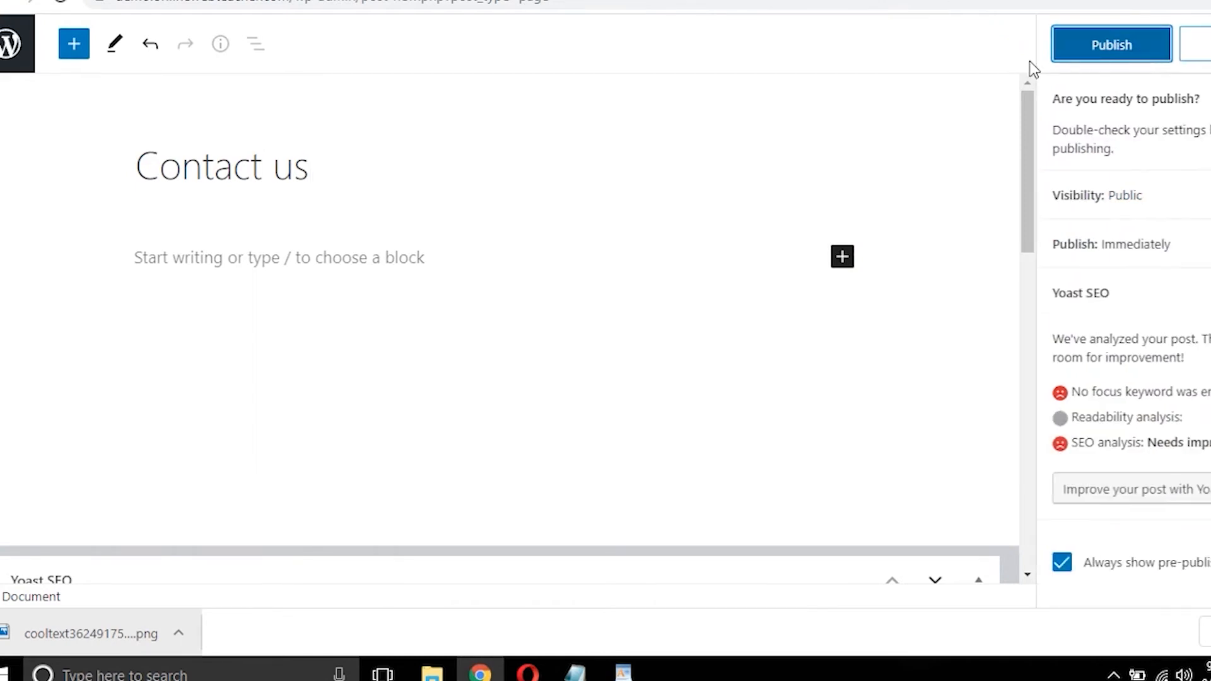
pyautogui.click(1128, 49)
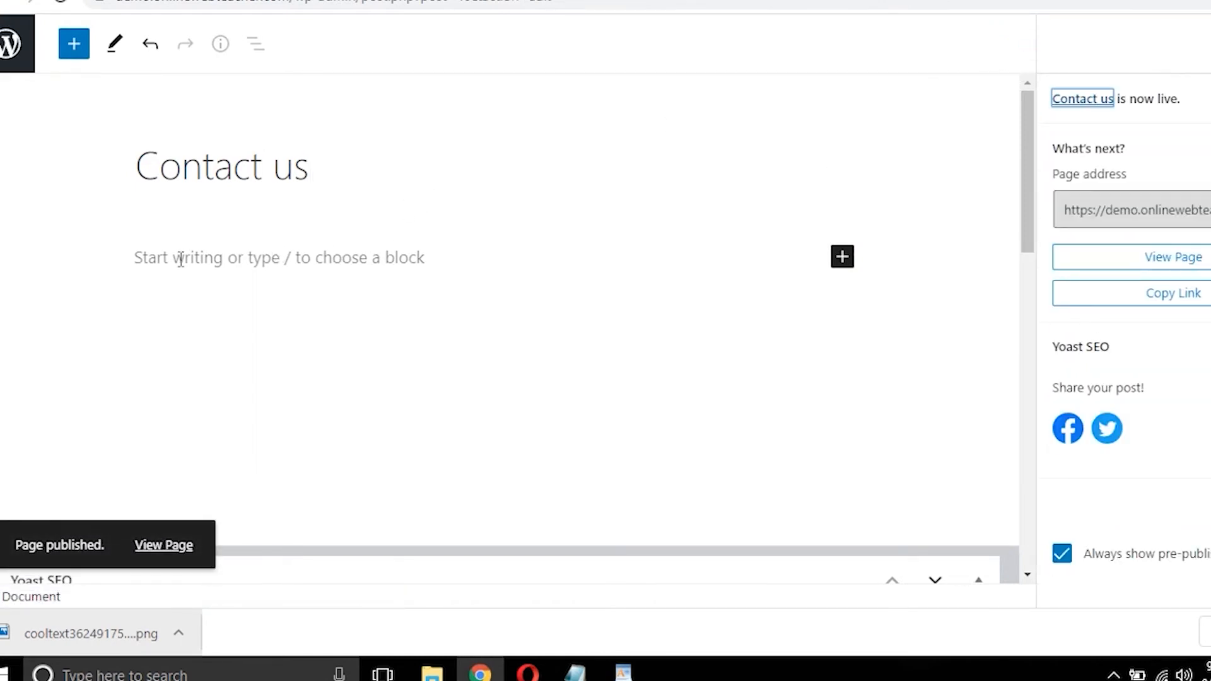
# Step: Update the Contact us page with its body left empty and return to the list of all pages
pyautogui.click(148, 260)
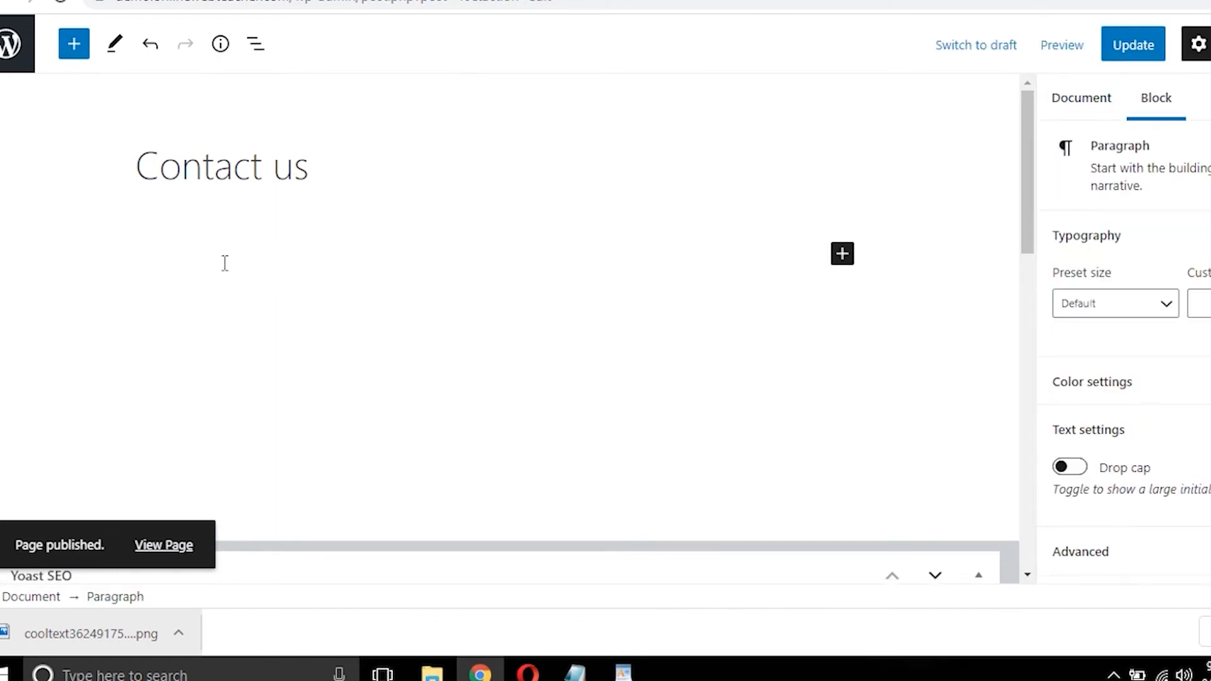
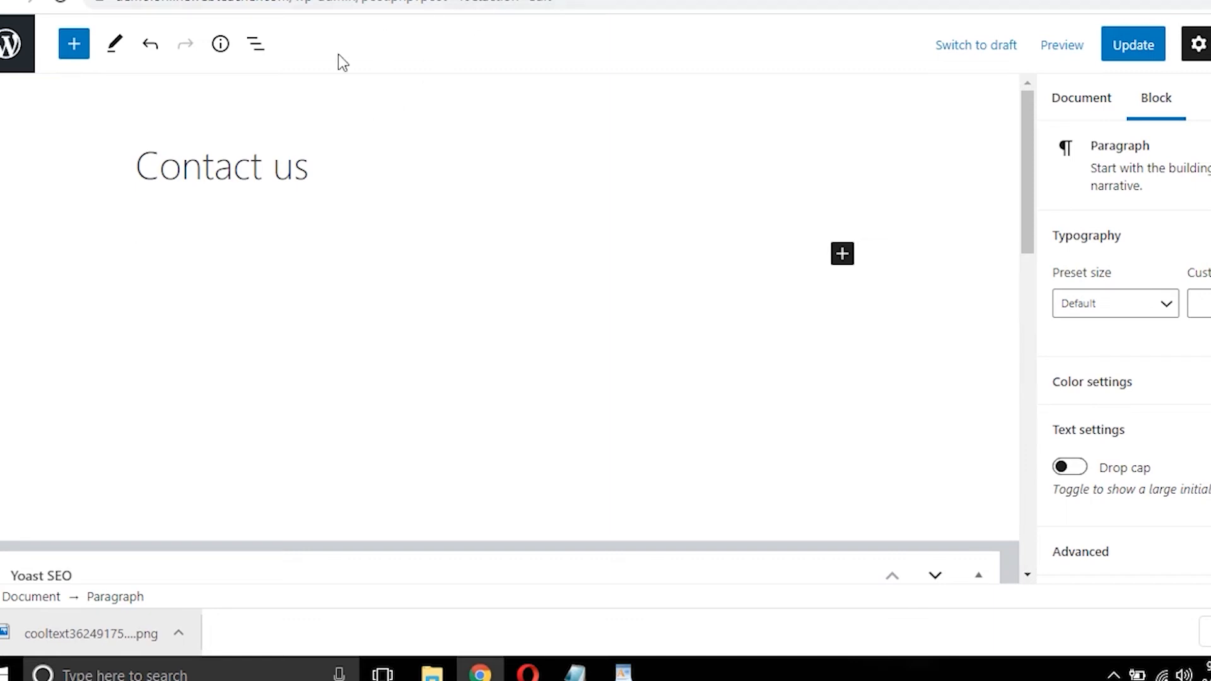
pyautogui.click(9, 46)
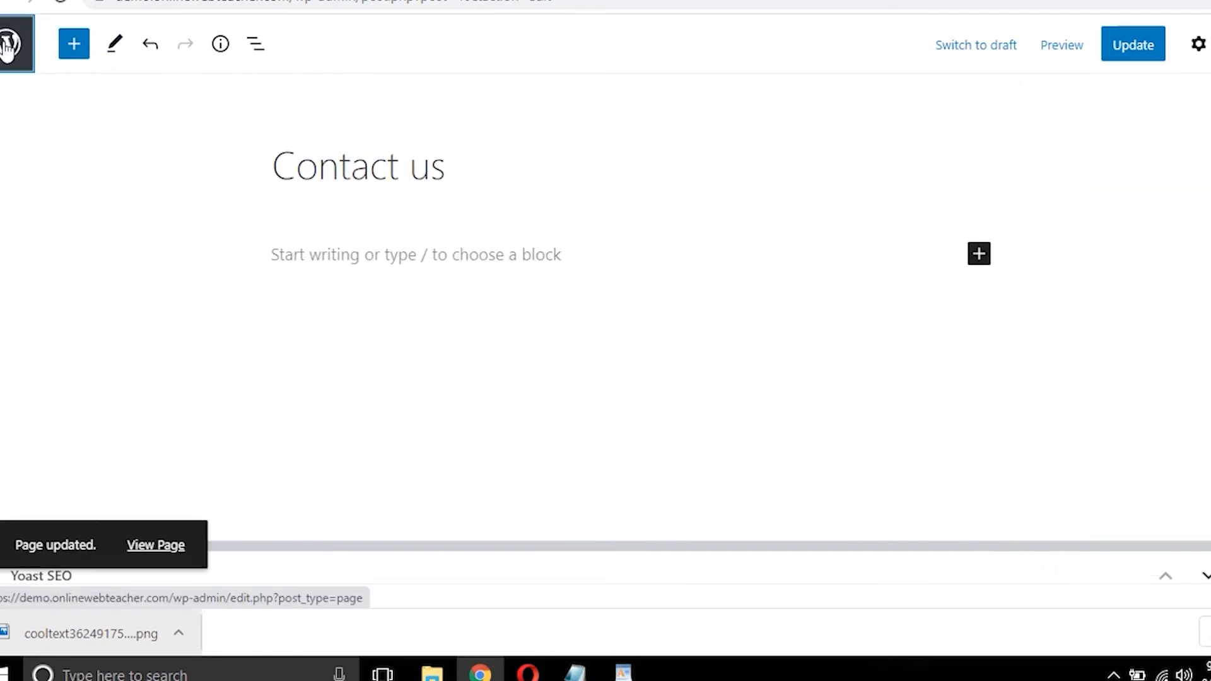
pyautogui.click(9, 46)
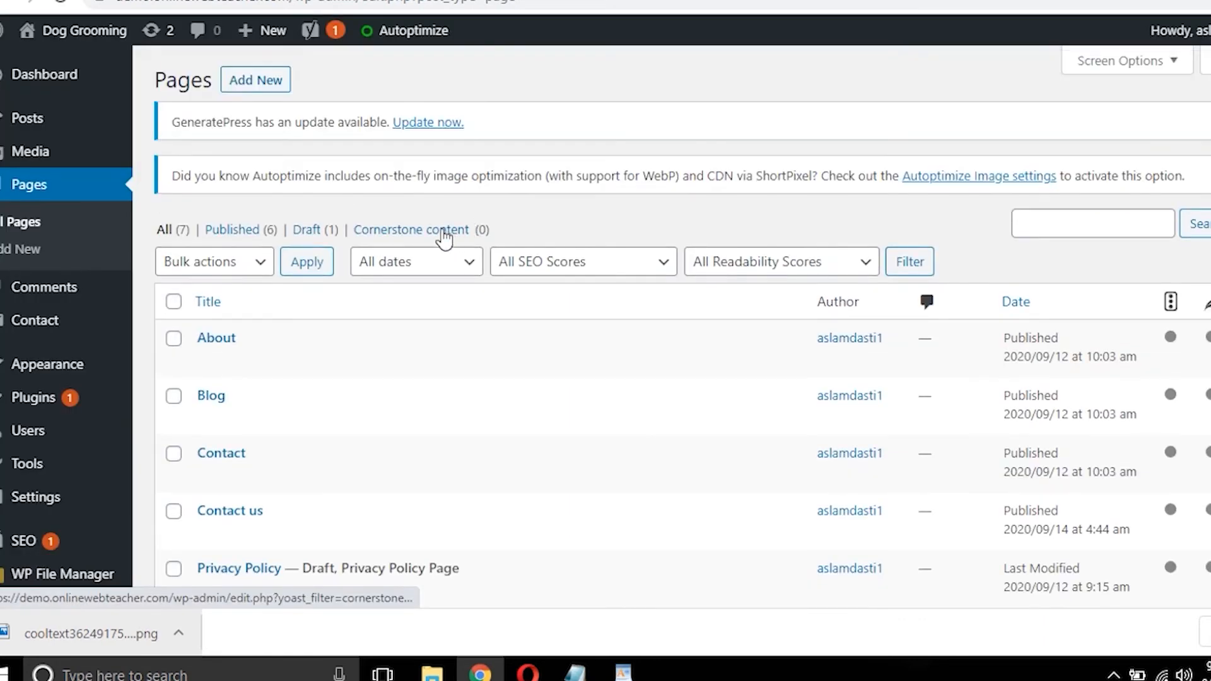
# Step: Open several blank new-page editors in separate browser tabs from the Pages list
pyautogui.rightClick(297, 88)
pyautogui.click(268, 82)
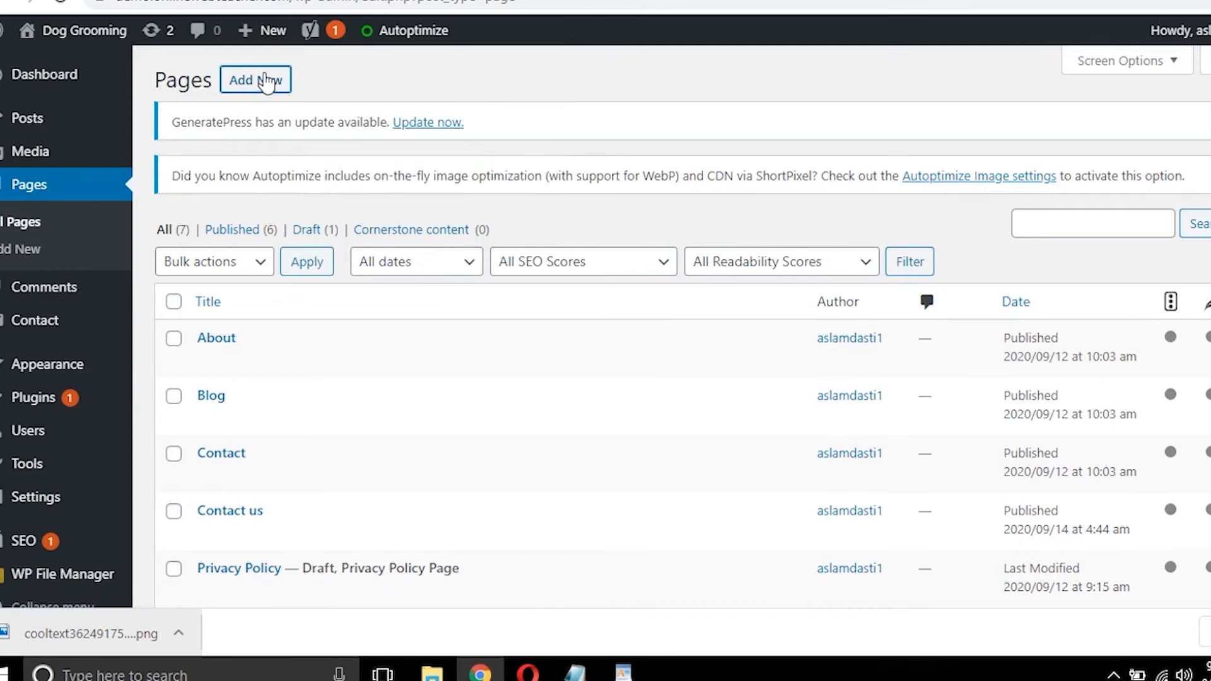
pyautogui.rightClick(268, 82)
pyautogui.click(268, 82)
pyautogui.rightClick(268, 82)
pyautogui.press('Escape')
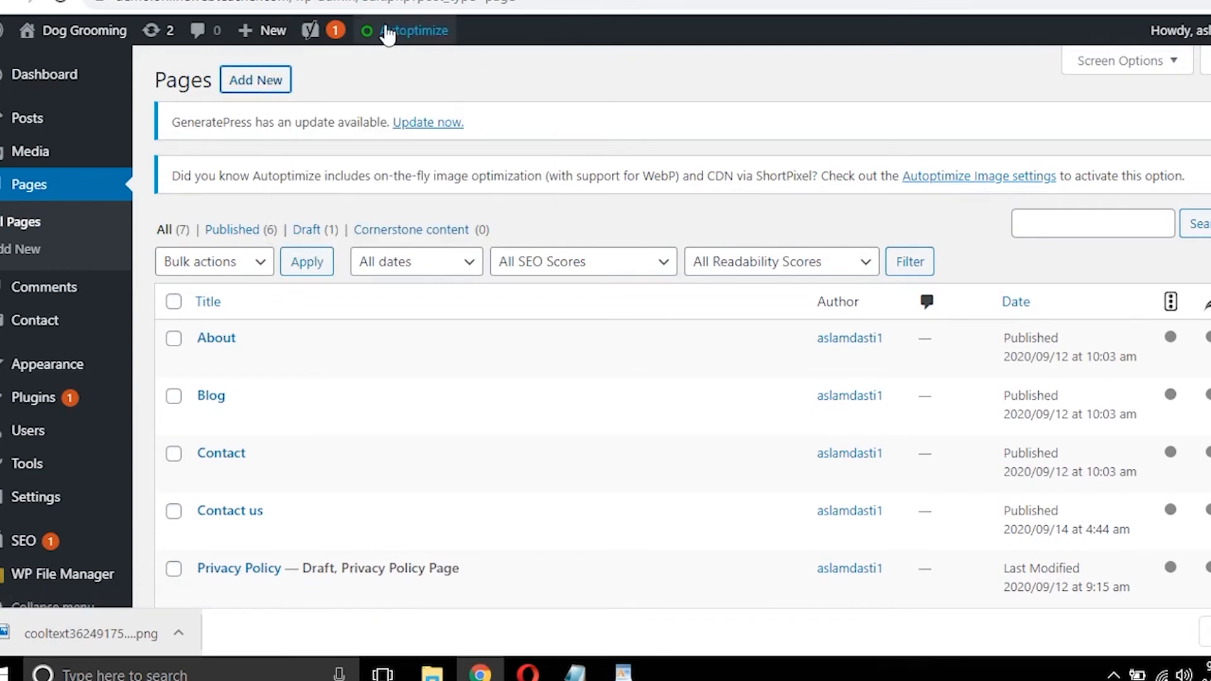
# Step: Title the first new page "About us" and publish it
pyautogui.press('Return')
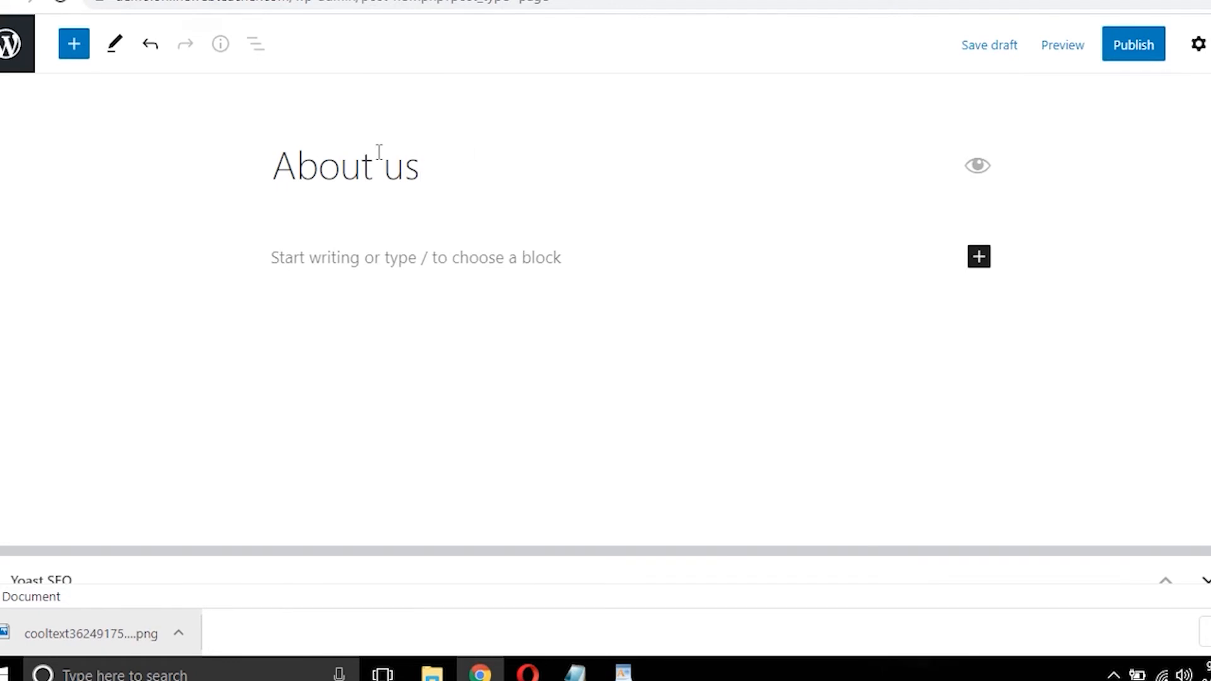
pyautogui.click(1154, 47)
pyautogui.click(1111, 43)
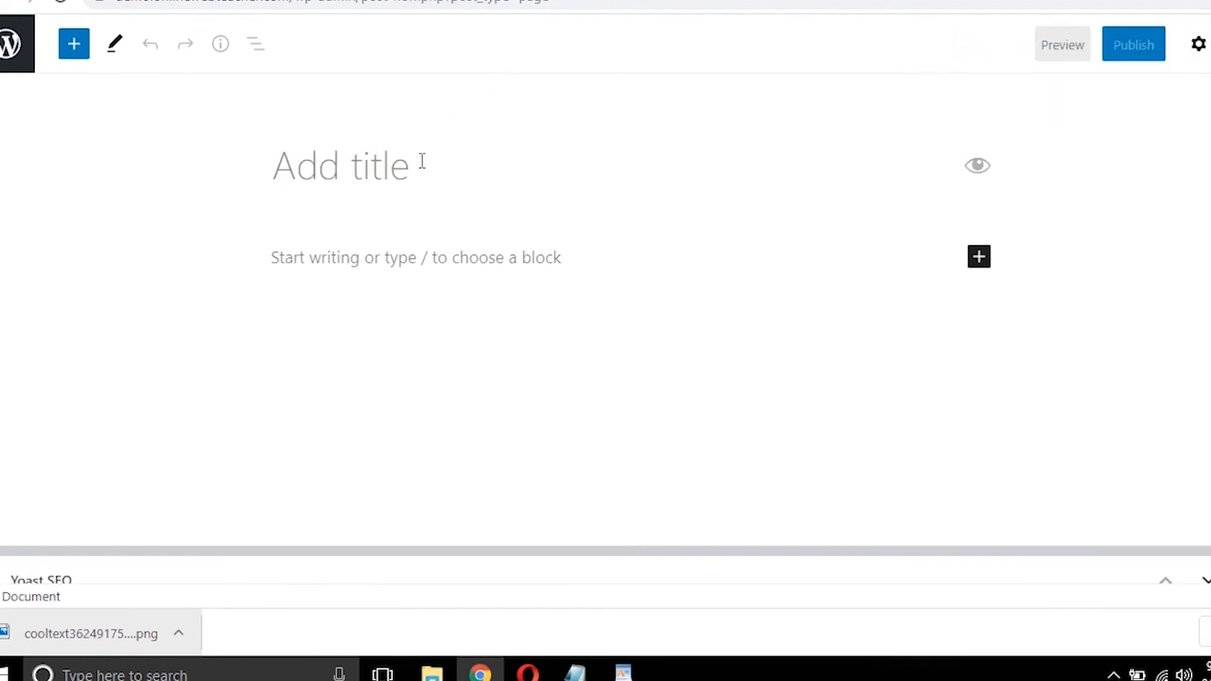
# Step: Title the second new page "Terms & Conditions" and publish it
pyautogui.click(422, 174)
pyautogui.write('Terms of')
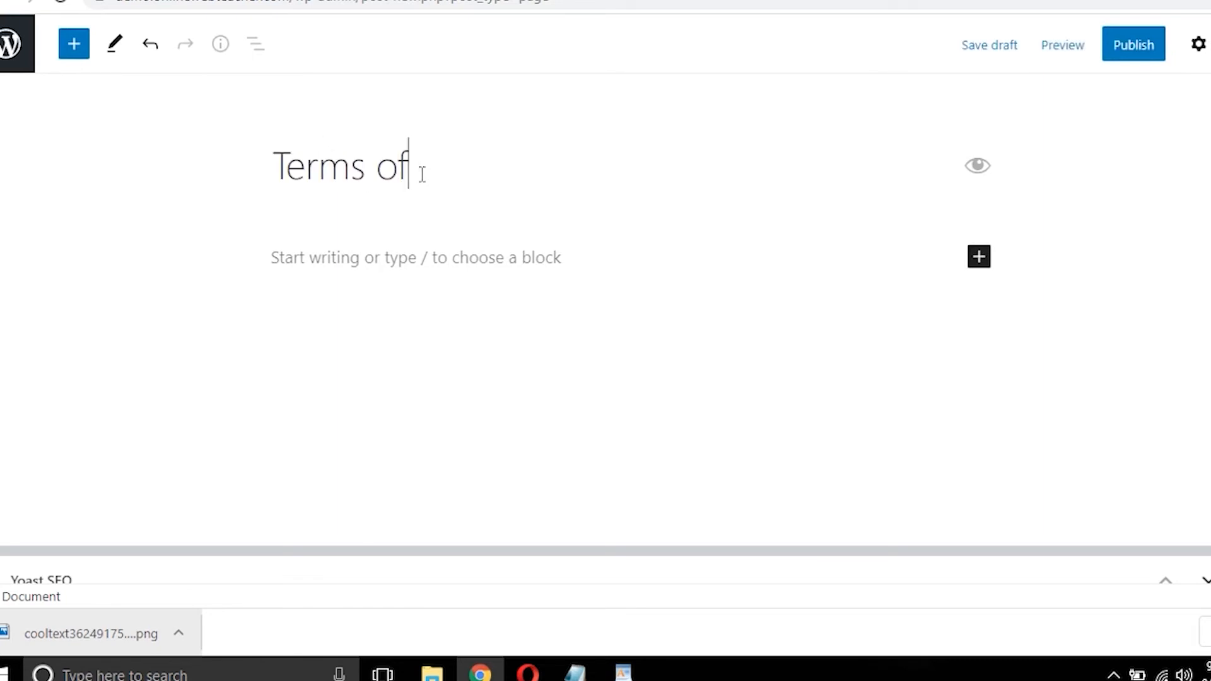
pyautogui.press('BackSpace')
pyautogui.press('BackSpace')
pyautogui.write('&^')
pyautogui.press('BackSpace')
pyautogui.write('Condi')
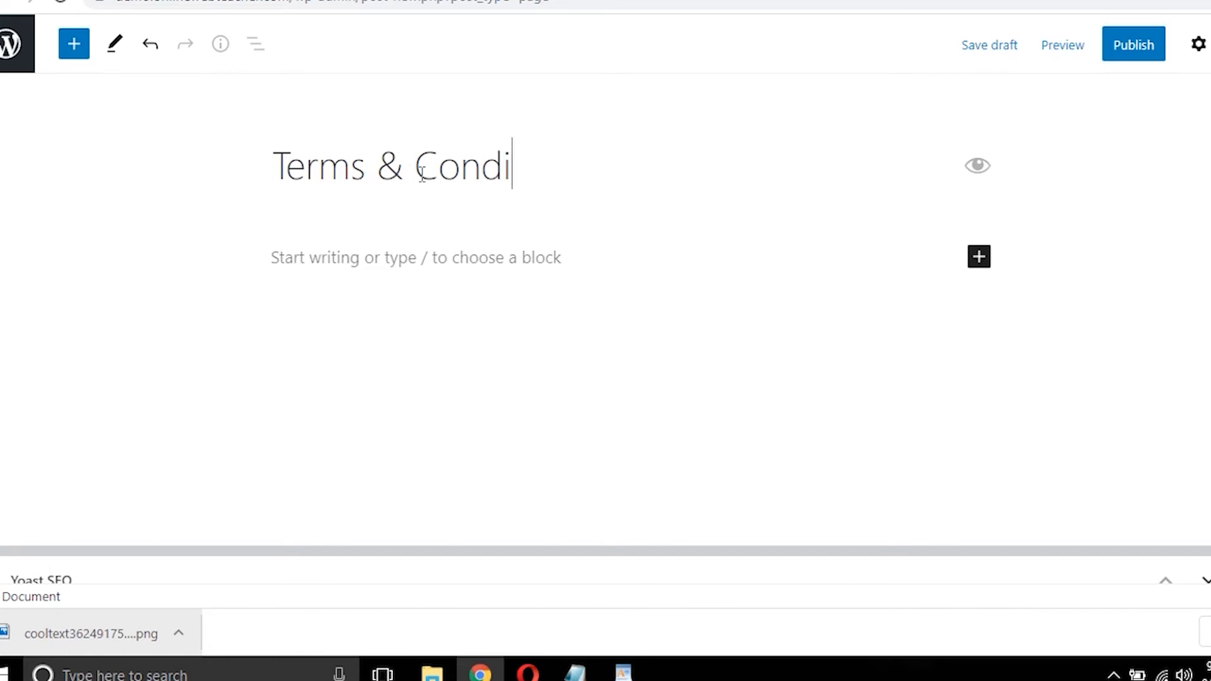
pyautogui.write('tions')
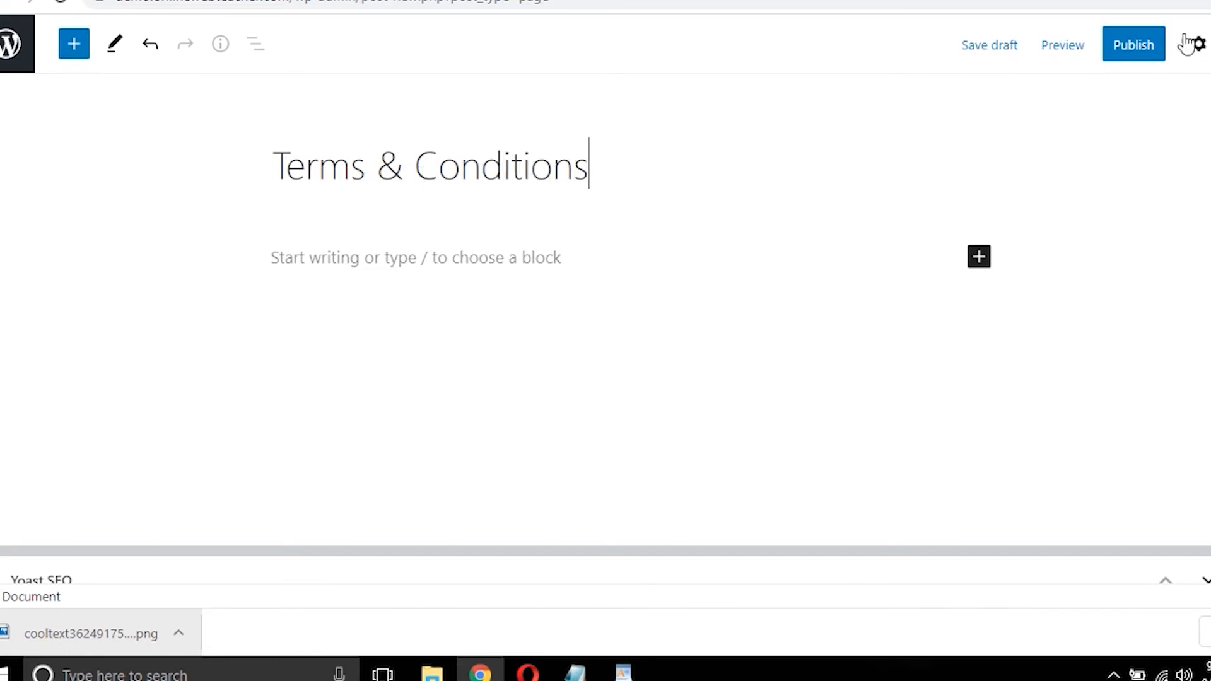
pyautogui.click(1138, 47)
pyautogui.click(1105, 57)
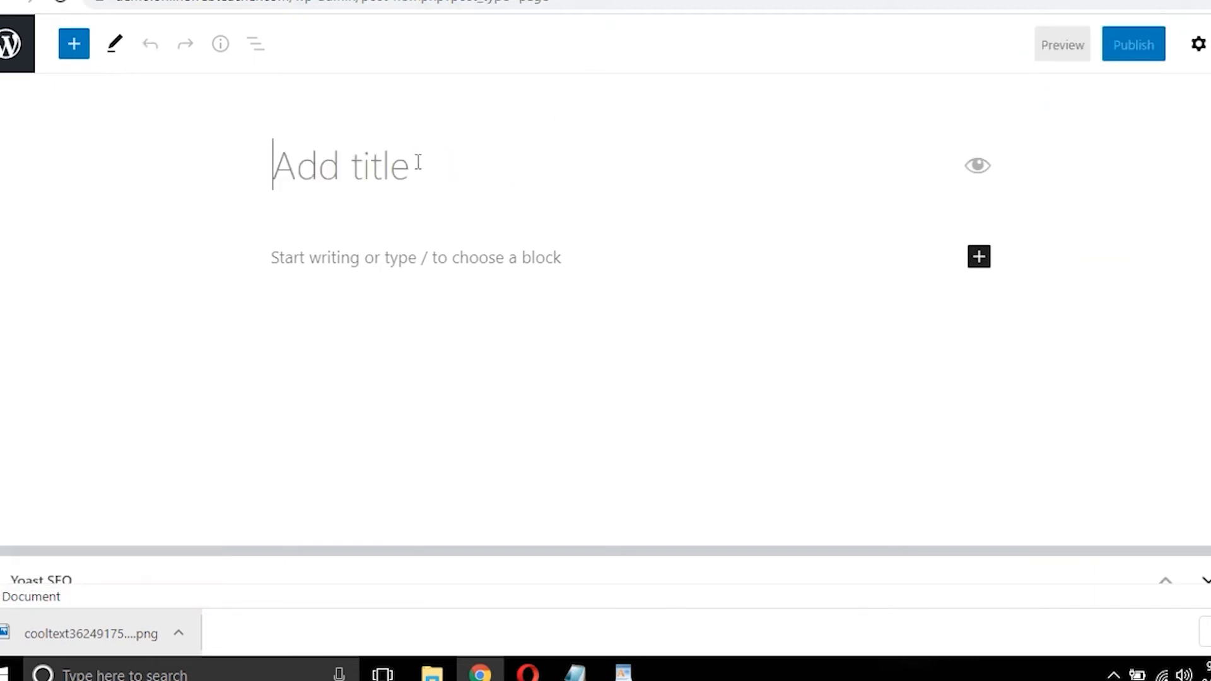
# Step: Title the third new page "Disclaimer" and publish it
pyautogui.write('Dis')
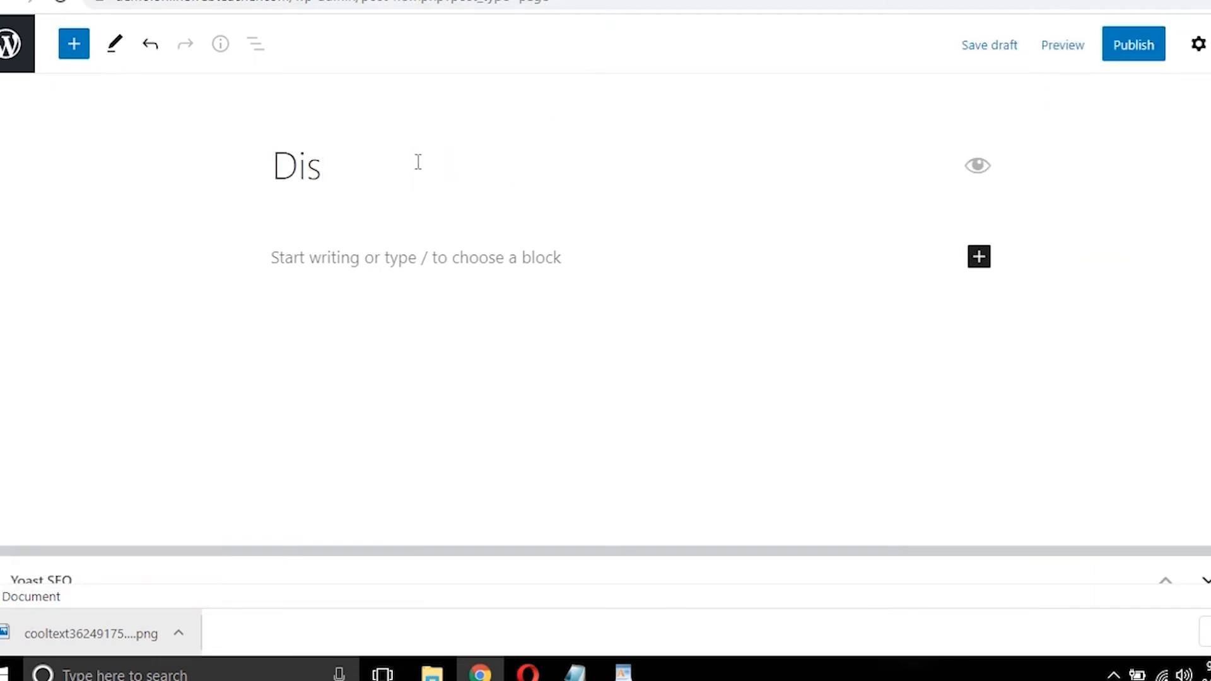
pyautogui.write('claimer')
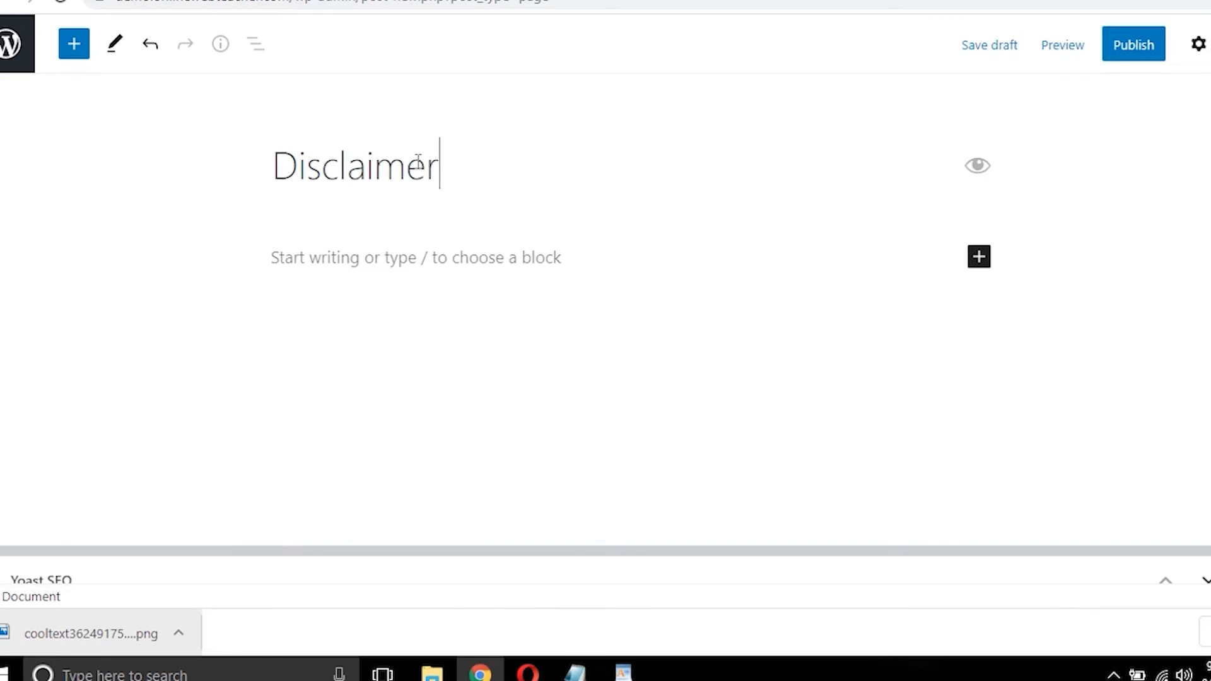
pyautogui.click(1126, 53)
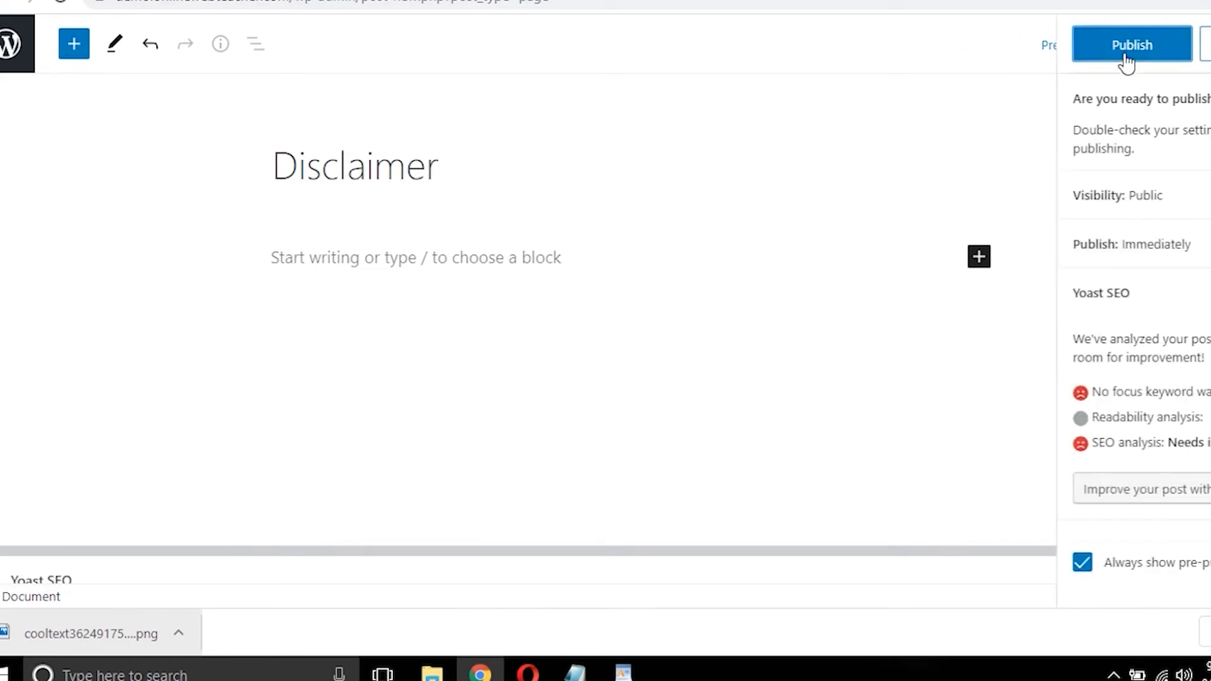
pyautogui.click(1111, 44)
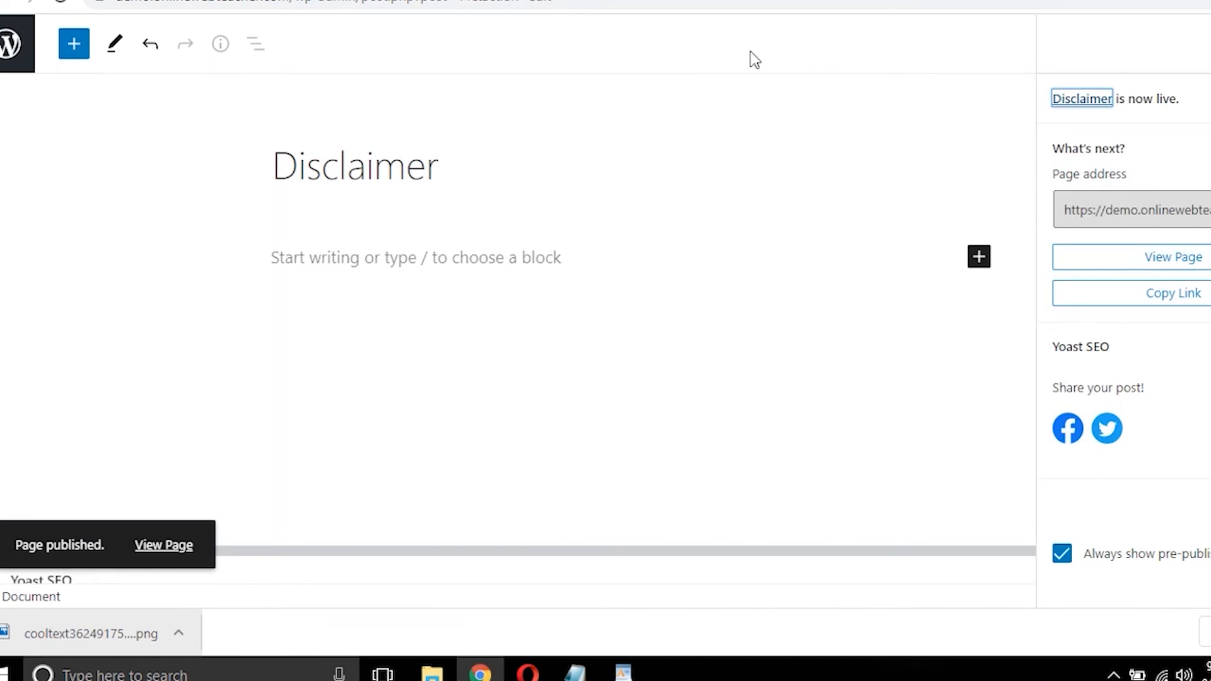
# Step: Return to the Pages list and start a new blog post from the admin
pyautogui.click(606, 2)
pyautogui.click(187, 119)
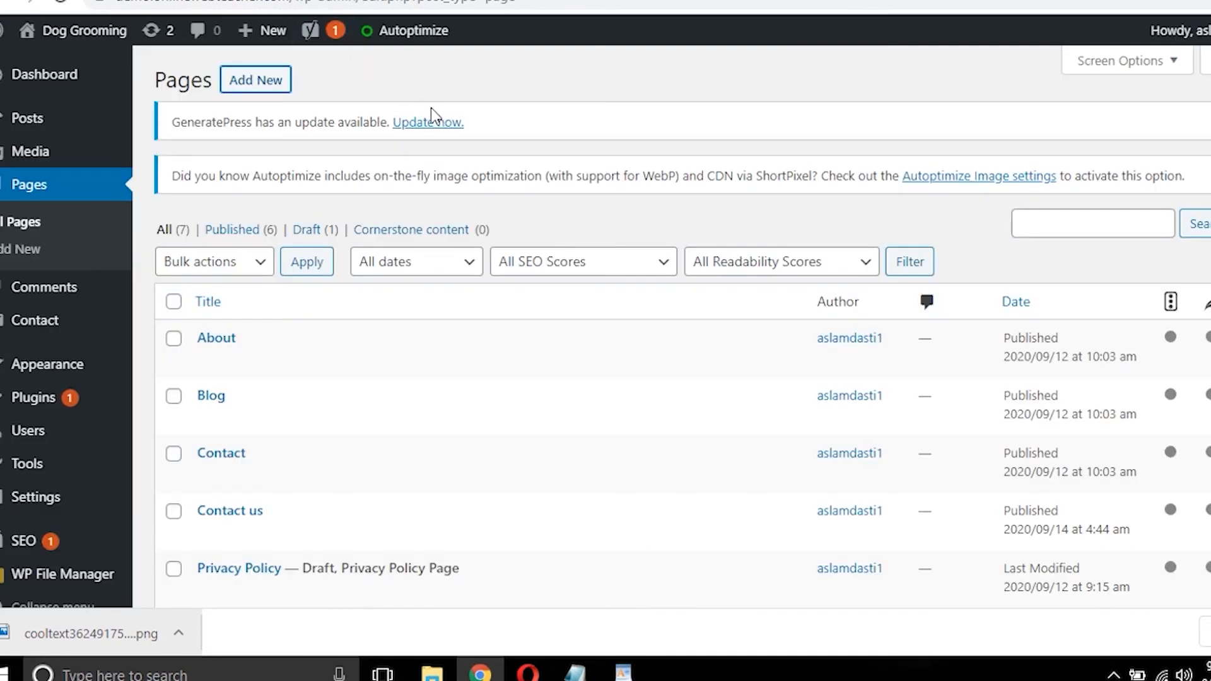
pyautogui.moveTo(47, 120)
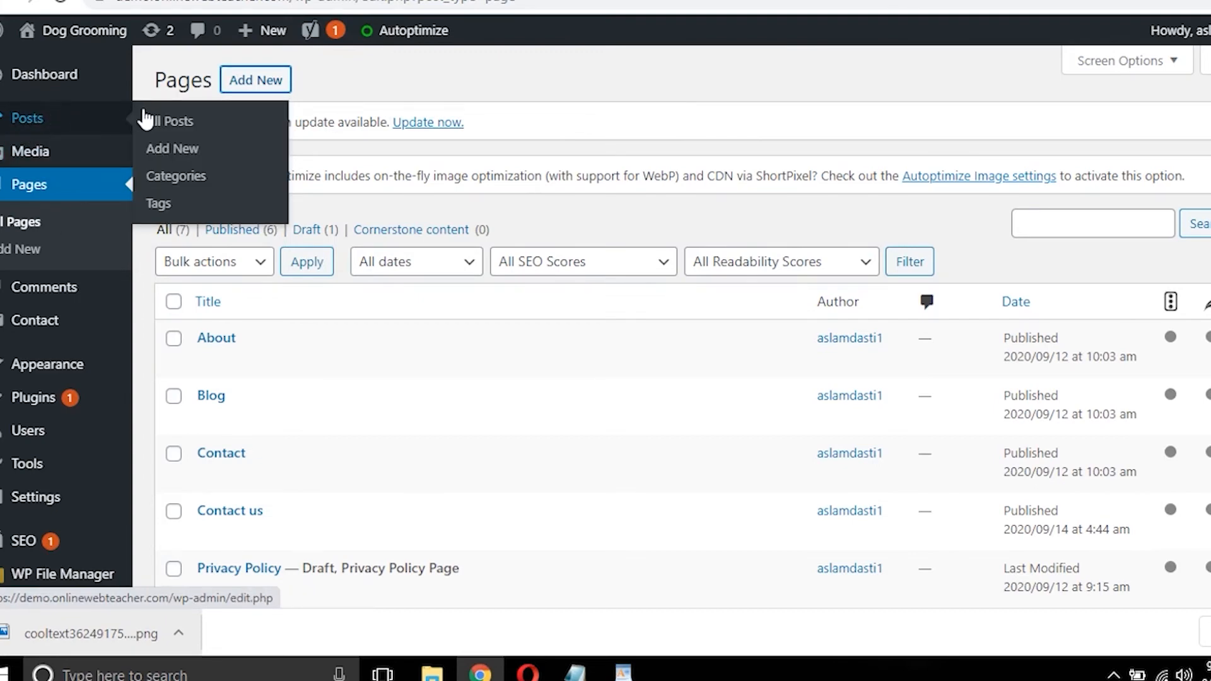
pyautogui.click(179, 158)
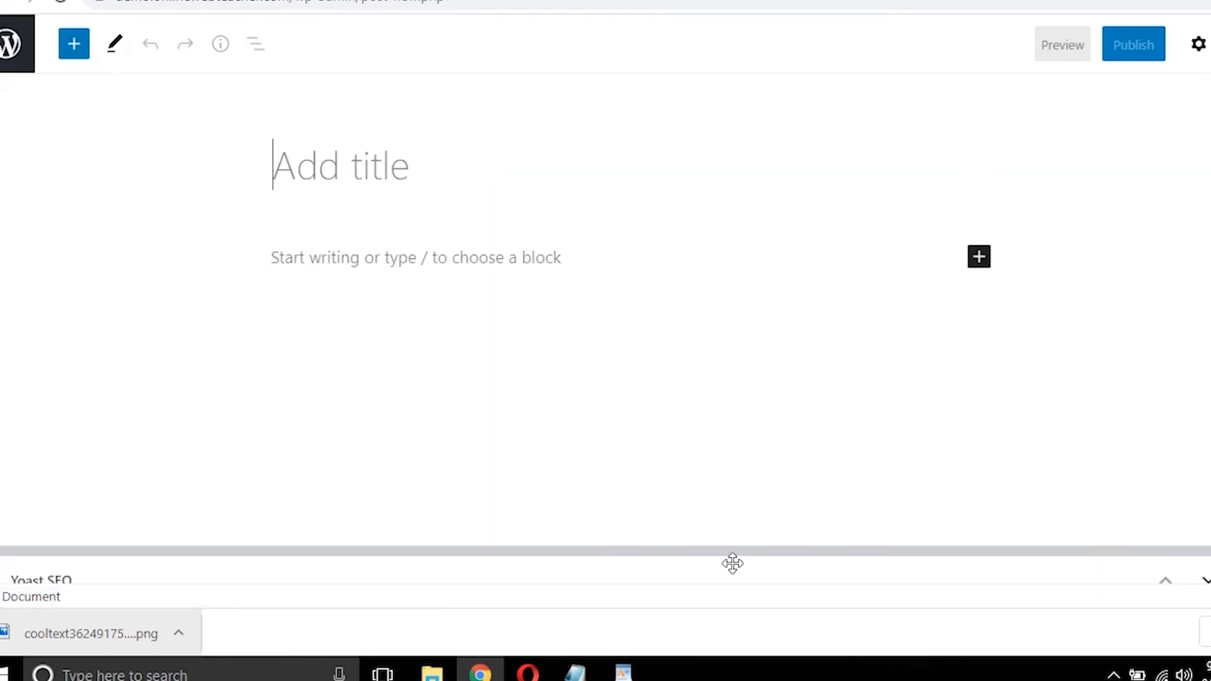
# Step: Copy the heading "Best Dog grooming scissors" from the WordPad article and paste it as the new post's title in the browser
pyautogui.click(624, 672)
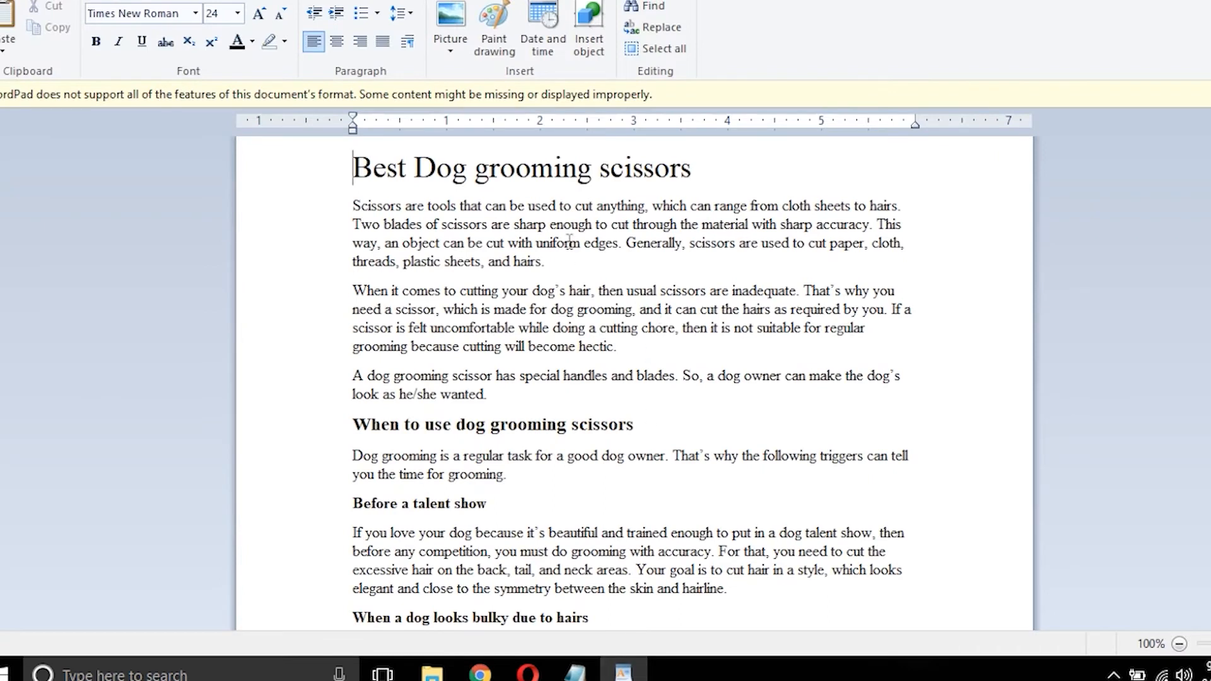
pyautogui.click(353, 169)
pyautogui.hotkey('shift', 'End')
pyautogui.hotkey('ctrl', 'c')
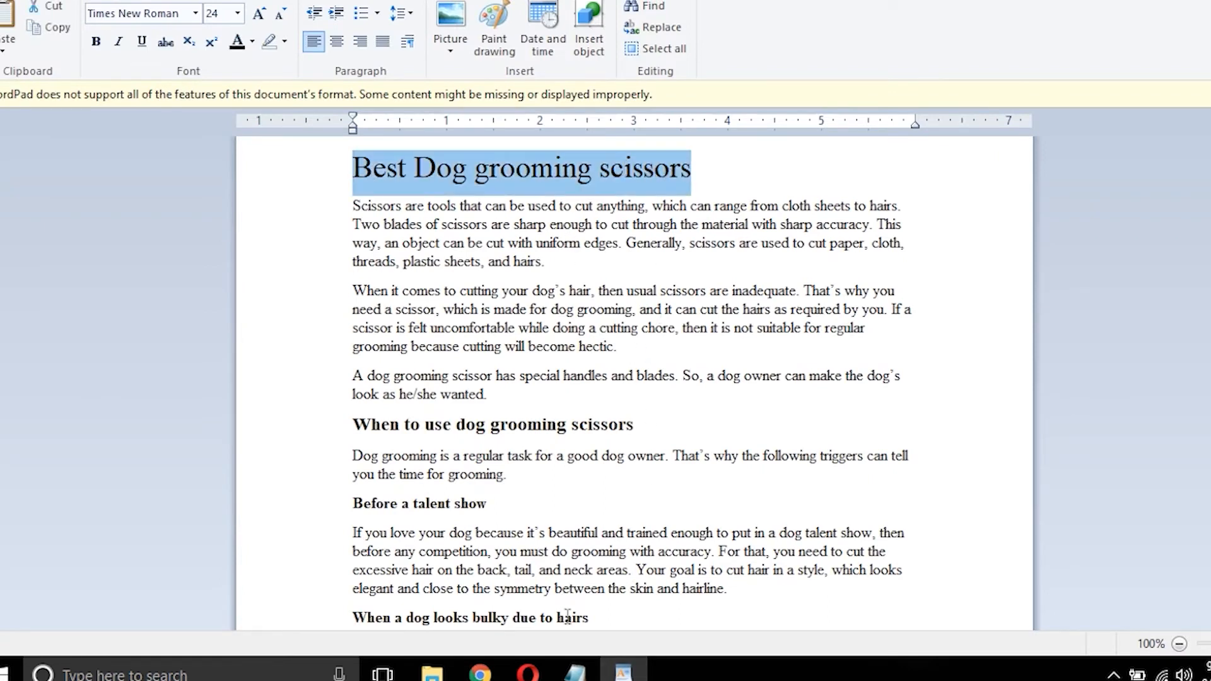
pyautogui.click(480, 674)
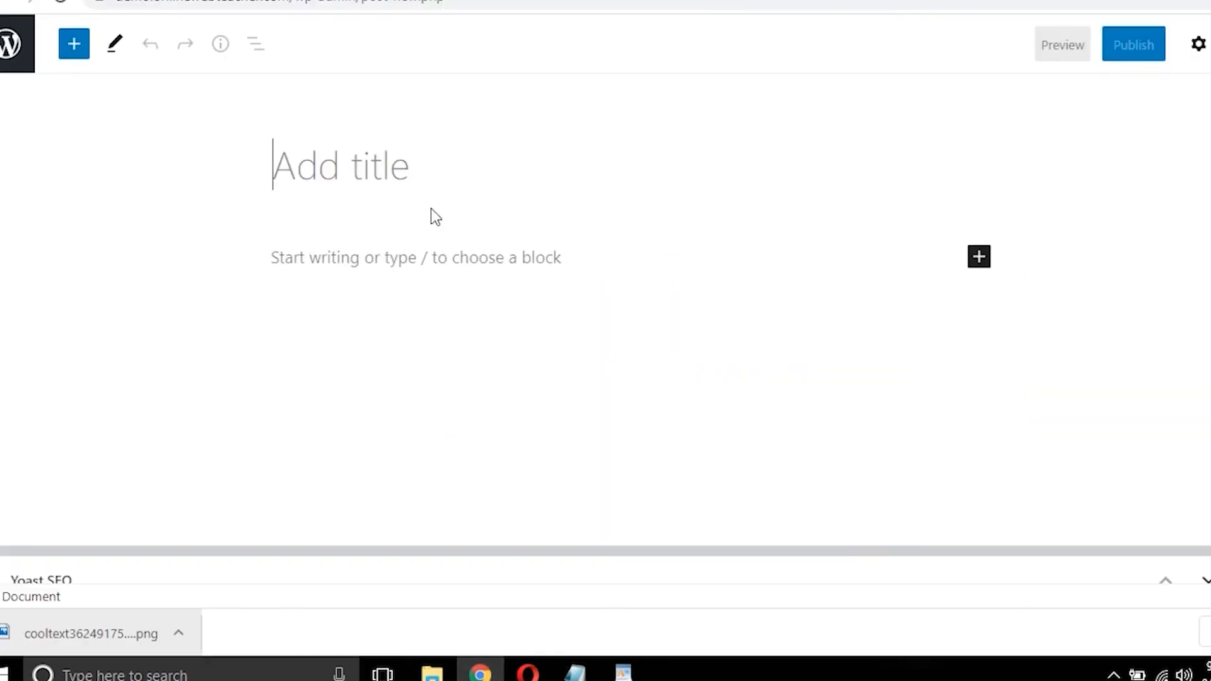
pyautogui.hotkey('ctrl', 'v')
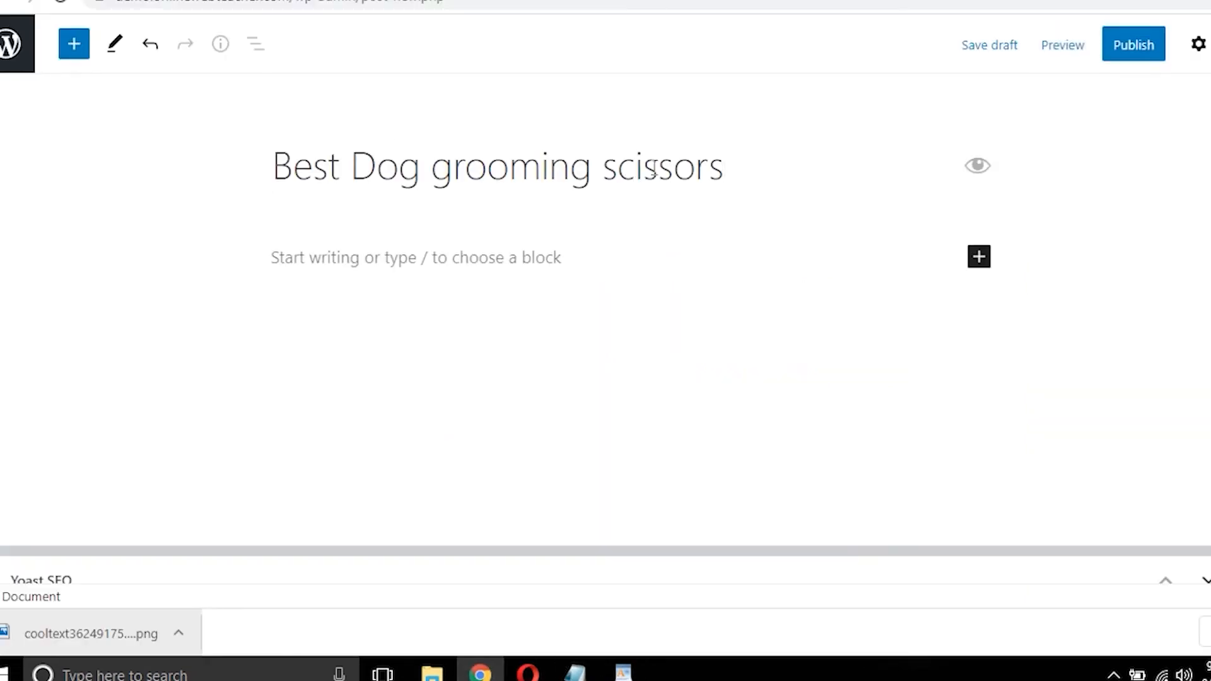
# Step: Capitalize the post title to read "Best Dog Grooming Scissors" and place the cursor in the post's empty first paragraph
pyautogui.click(618, 161)
pyautogui.press('BackSpace')
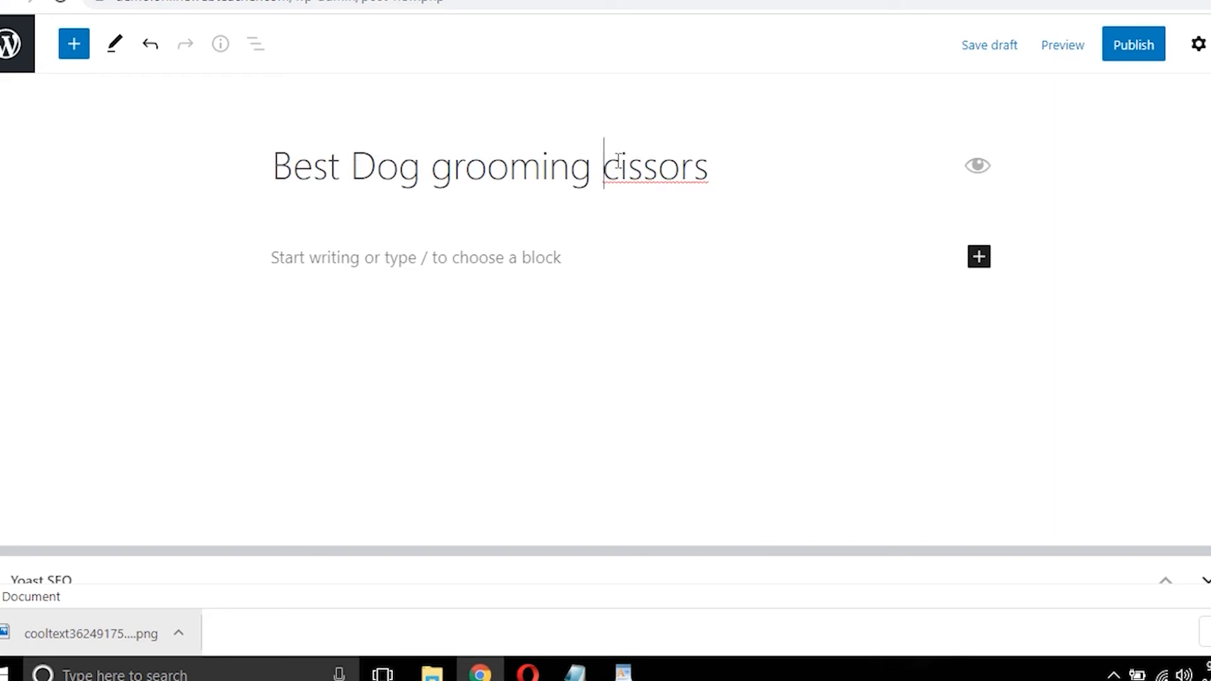
pyautogui.write('S')
pyautogui.press('Left')
pyautogui.press('Left')
pyautogui.press('Left')
pyautogui.press('Left')
pyautogui.press('Left')
pyautogui.press('Left')
pyautogui.press('Left')
pyautogui.press('Left')
pyautogui.press('Left')
pyautogui.press('BackSpace')
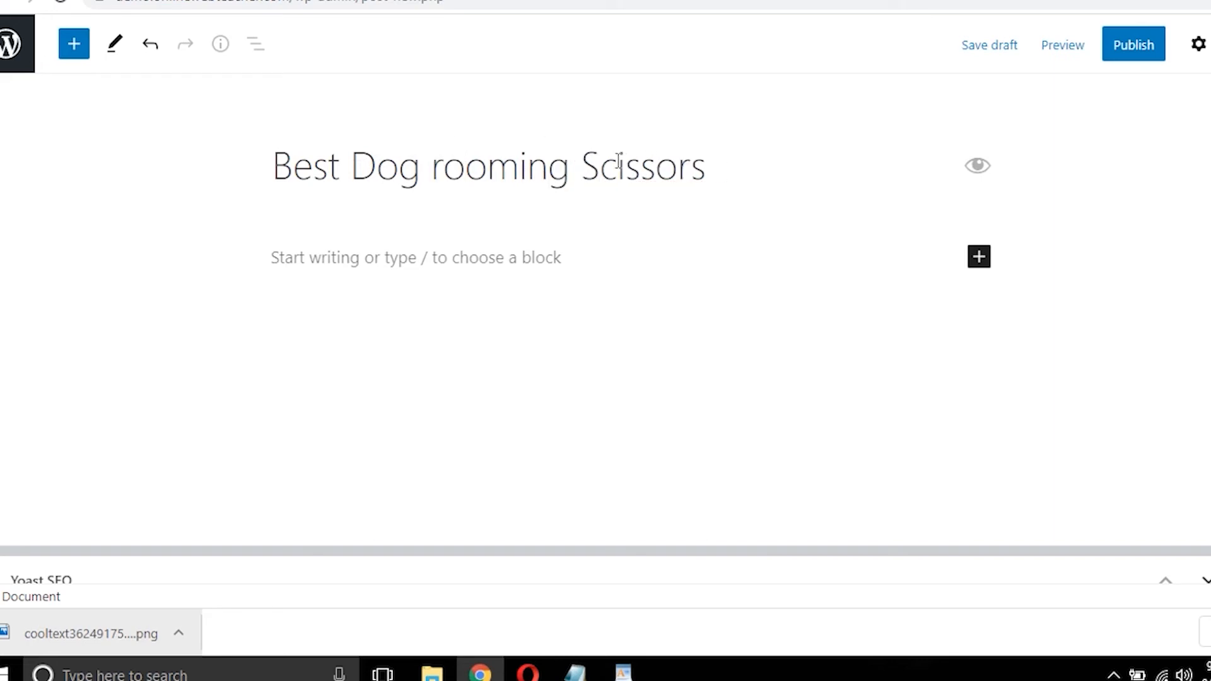
pyautogui.write('G')
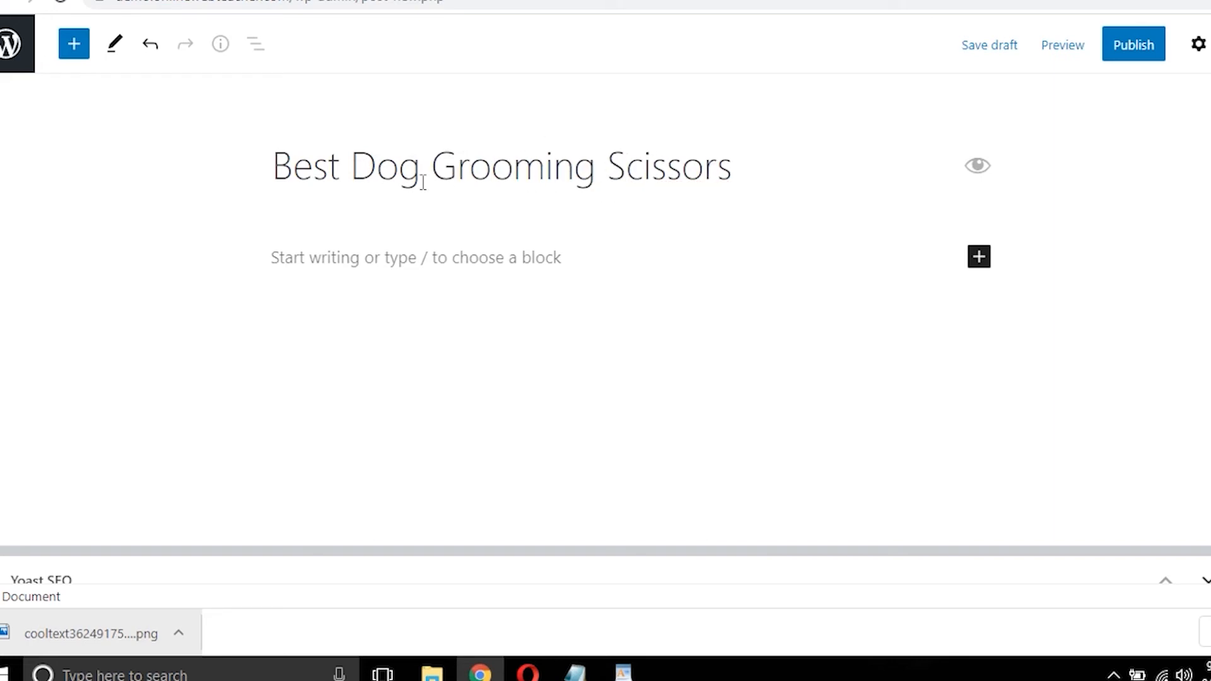
pyautogui.moveTo(433, 166); pyautogui.dragTo(573, 165)
pyautogui.click(596, 165)
pyautogui.click(459, 170)
pyautogui.click(734, 169)
pyautogui.click(492, 253)
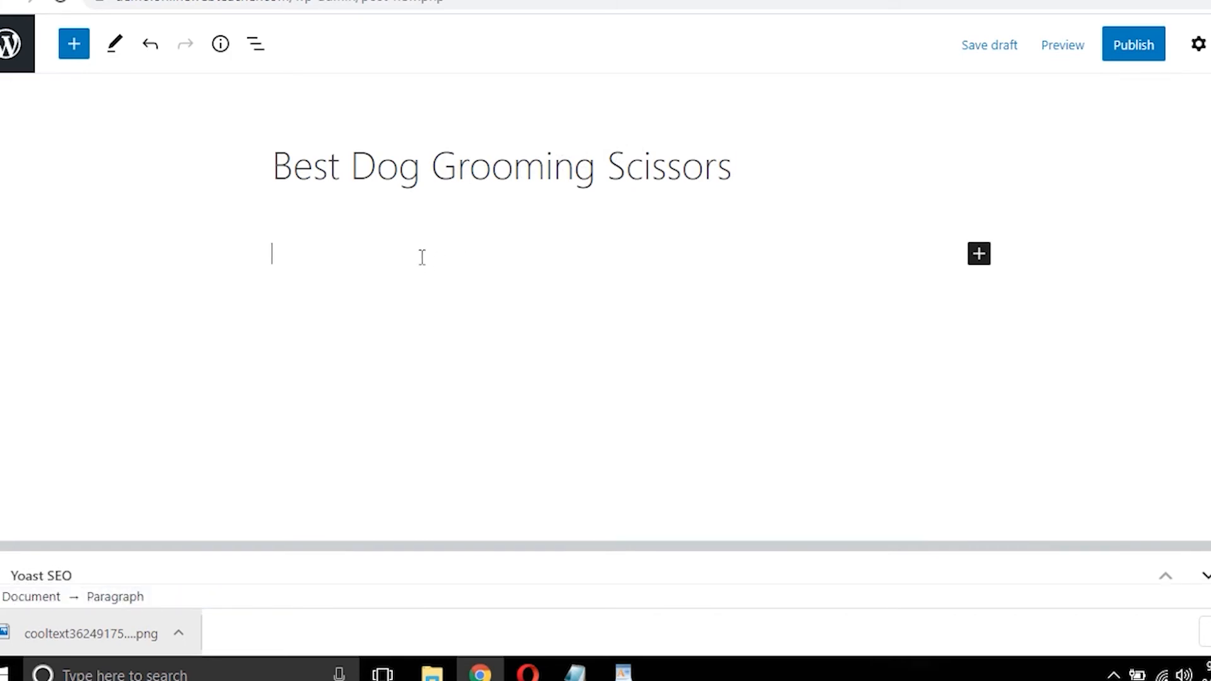
# Step: Switch to the WordPad article and review its introduction paragraphs and the heading "When to use dog grooming scissors"
pyautogui.click(623, 673)
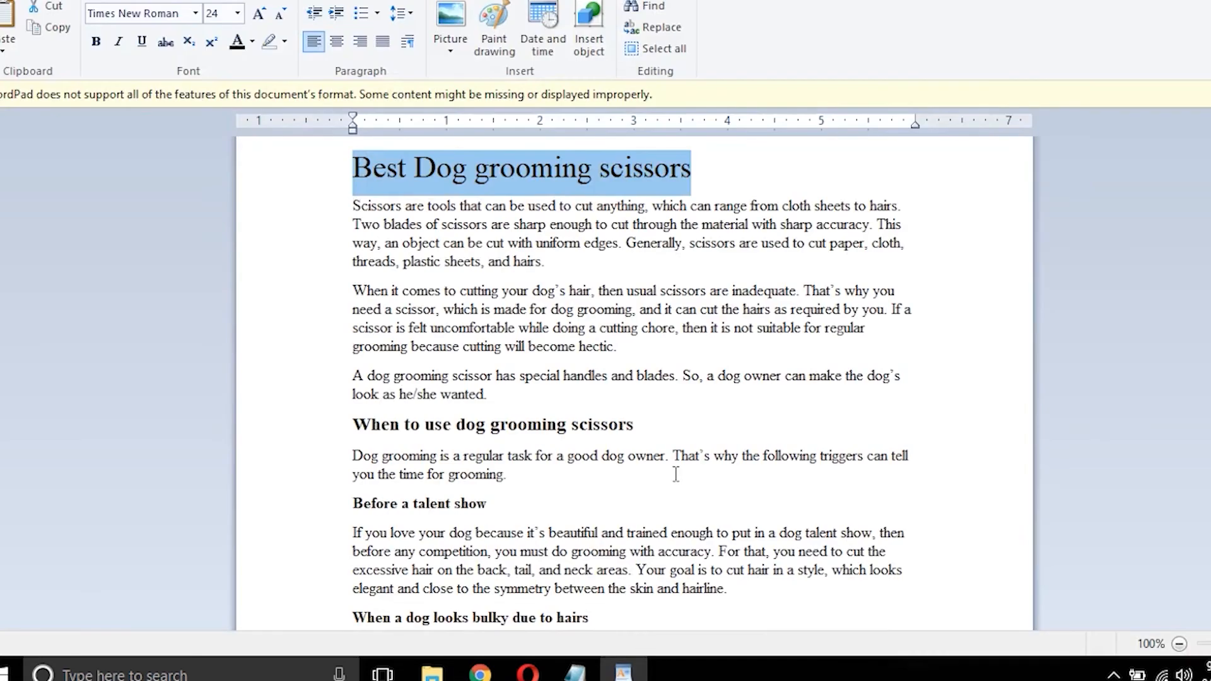
pyautogui.click(354, 207)
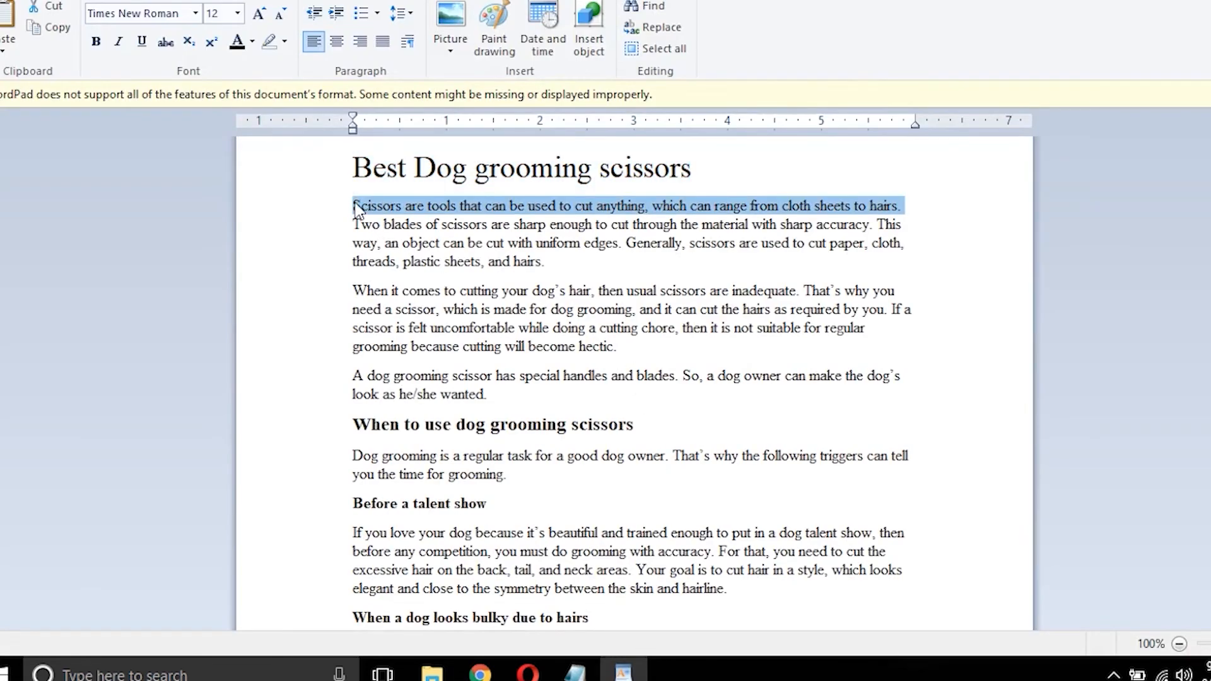
pyautogui.click(418, 247)
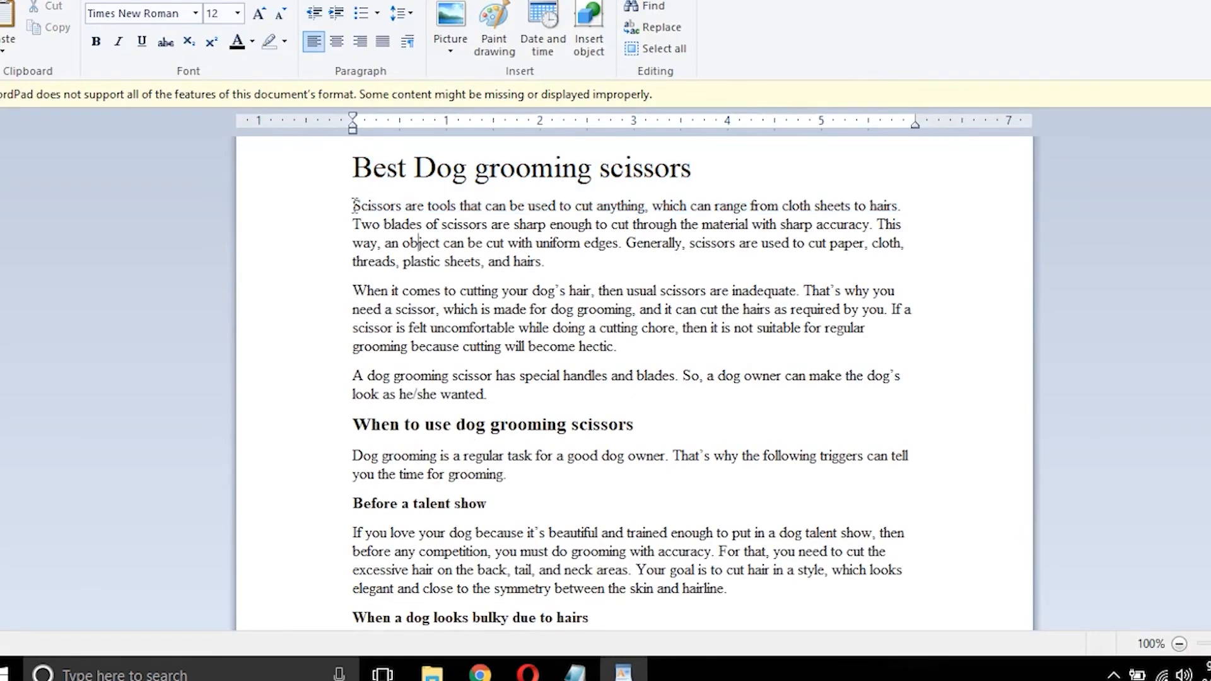
pyautogui.moveTo(353, 206); pyautogui.dragTo(553, 398)
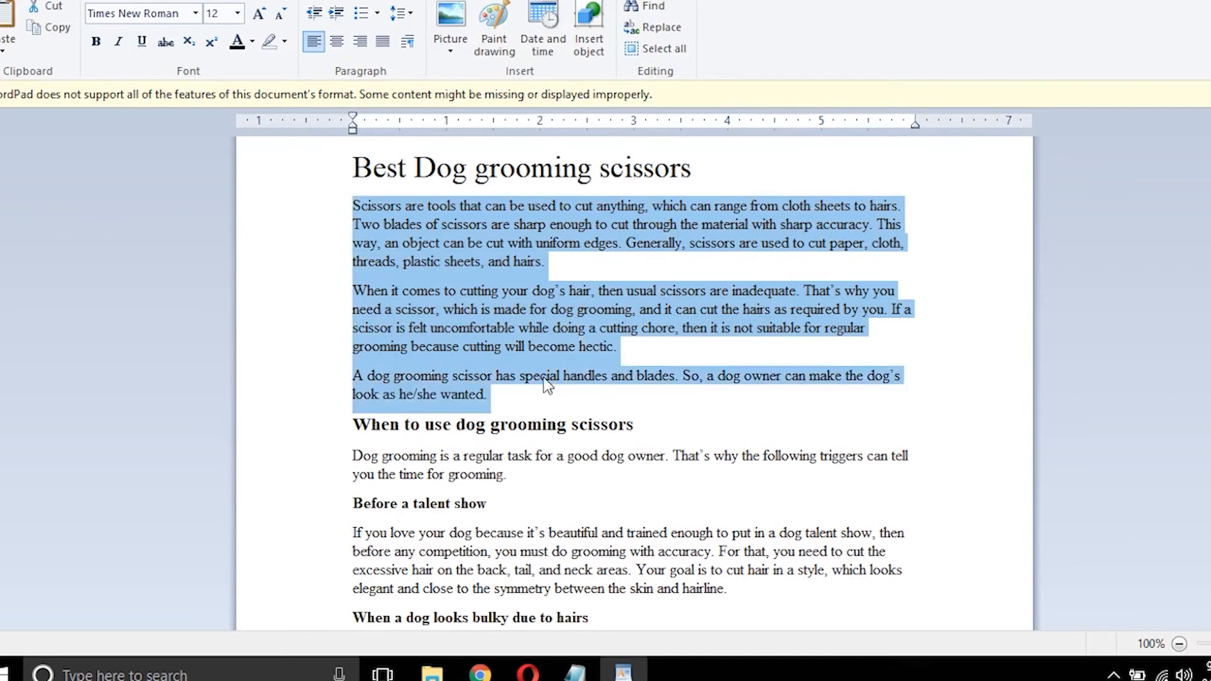
pyautogui.click(381, 427)
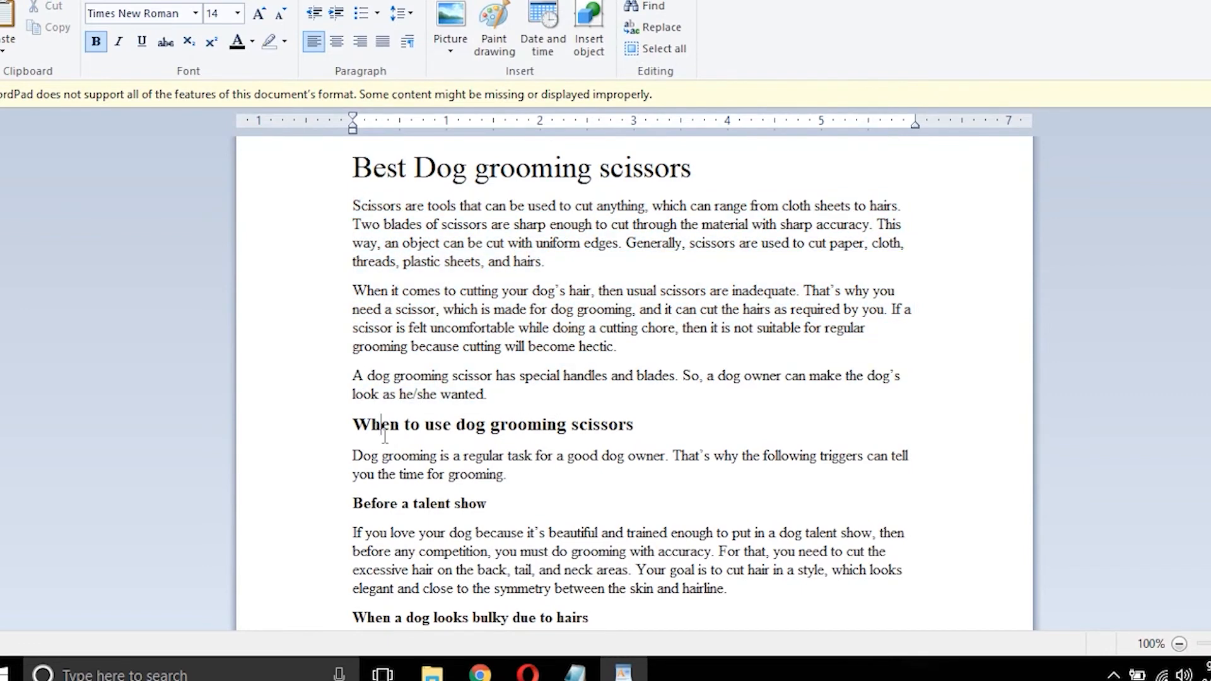
pyautogui.moveTo(355, 424); pyautogui.dragTo(628, 429)
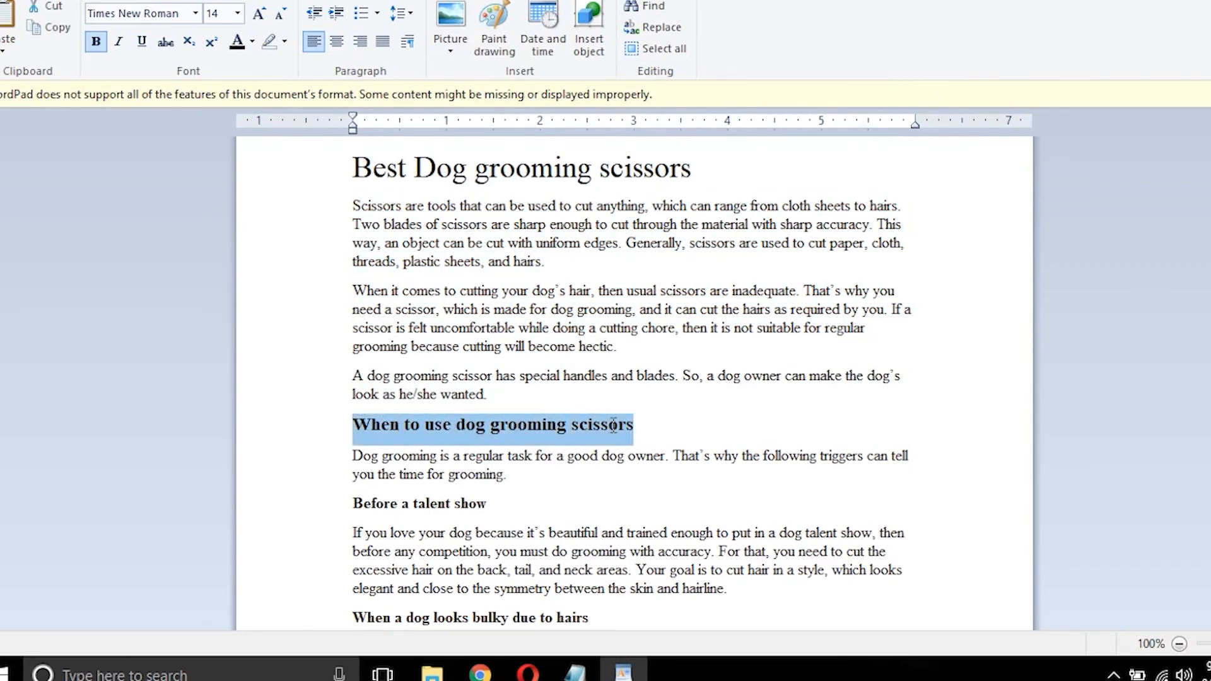
# Step: Examine the article's headings and subheadings from "Before a talent show" to "Scissor safety", then return to its main title
pyautogui.scroll(-1, 567, 465)
pyautogui.click(418, 431)
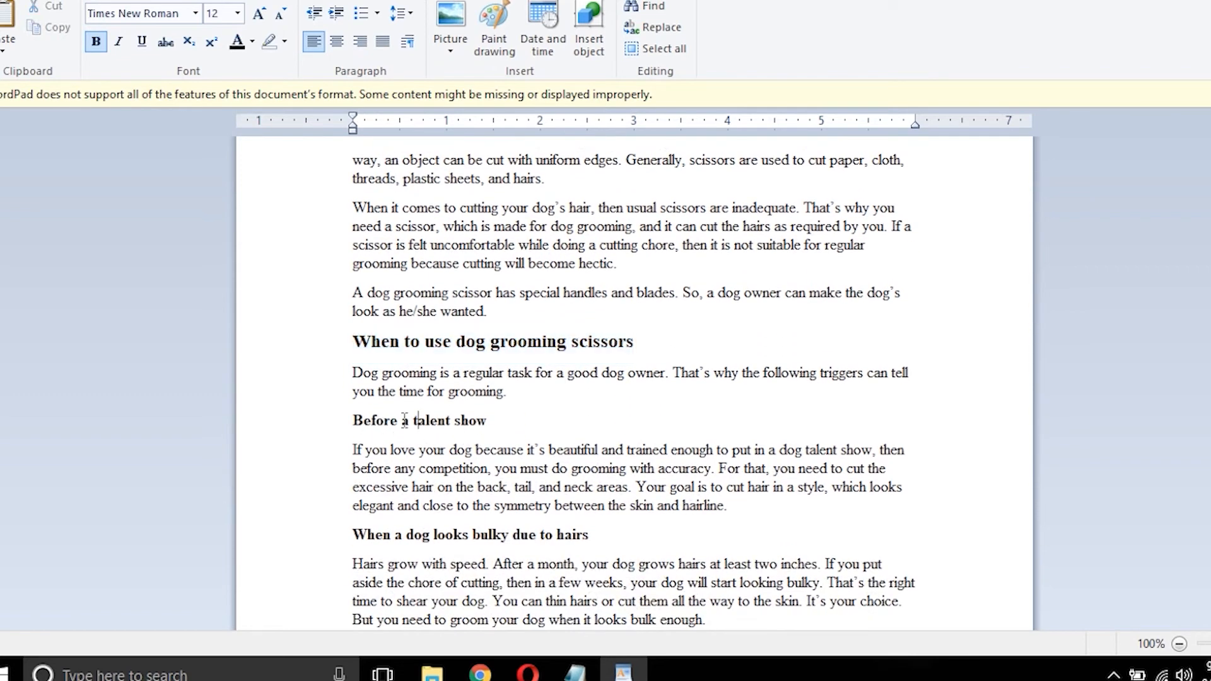
pyautogui.scroll(-1, 405, 420)
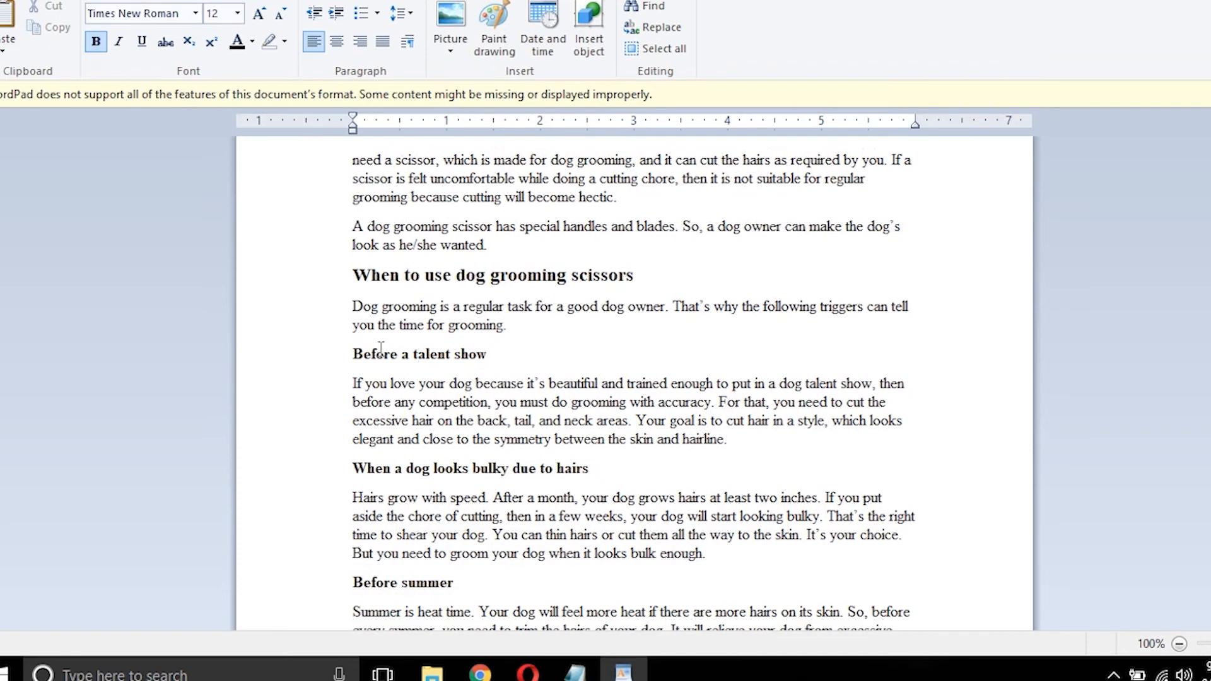
pyautogui.moveTo(399, 278); pyautogui.dragTo(538, 292)
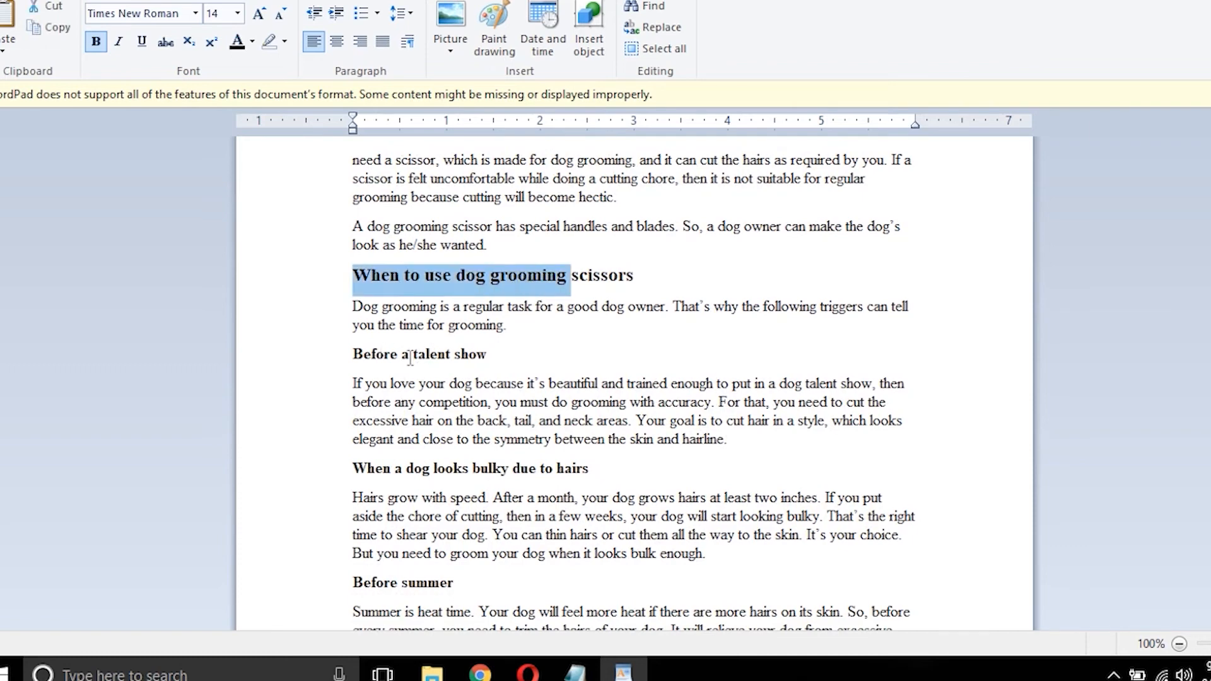
pyautogui.moveTo(404, 356); pyautogui.dragTo(479, 360)
pyautogui.moveTo(434, 468); pyautogui.dragTo(513, 470)
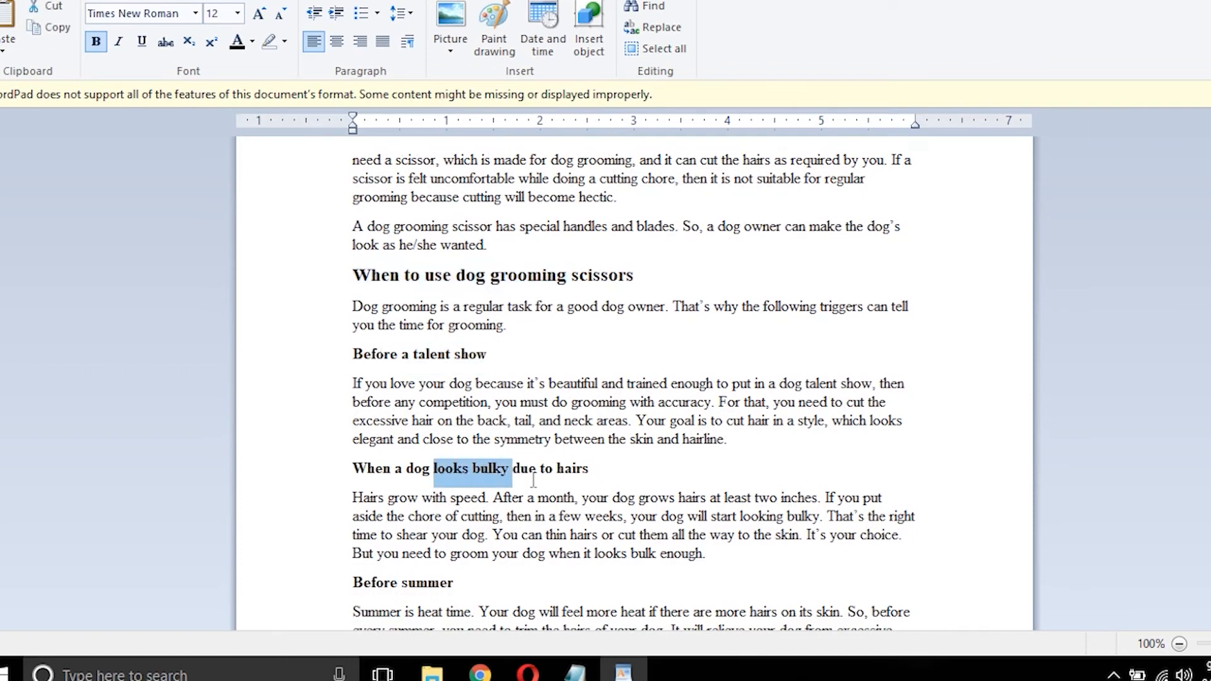
pyautogui.click(428, 583)
pyautogui.scroll(-4, 466, 588)
pyautogui.scroll(-1, 467, 566)
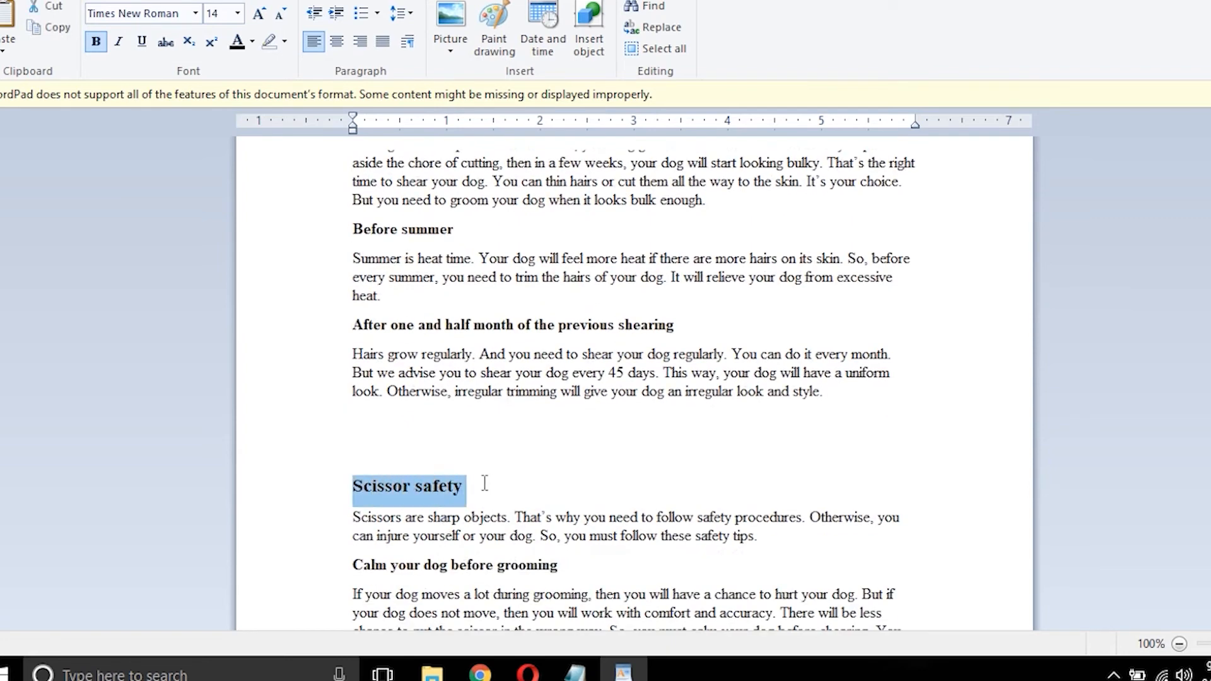
pyautogui.moveTo(353, 486); pyautogui.dragTo(468, 489)
pyautogui.scroll(7, 491, 490)
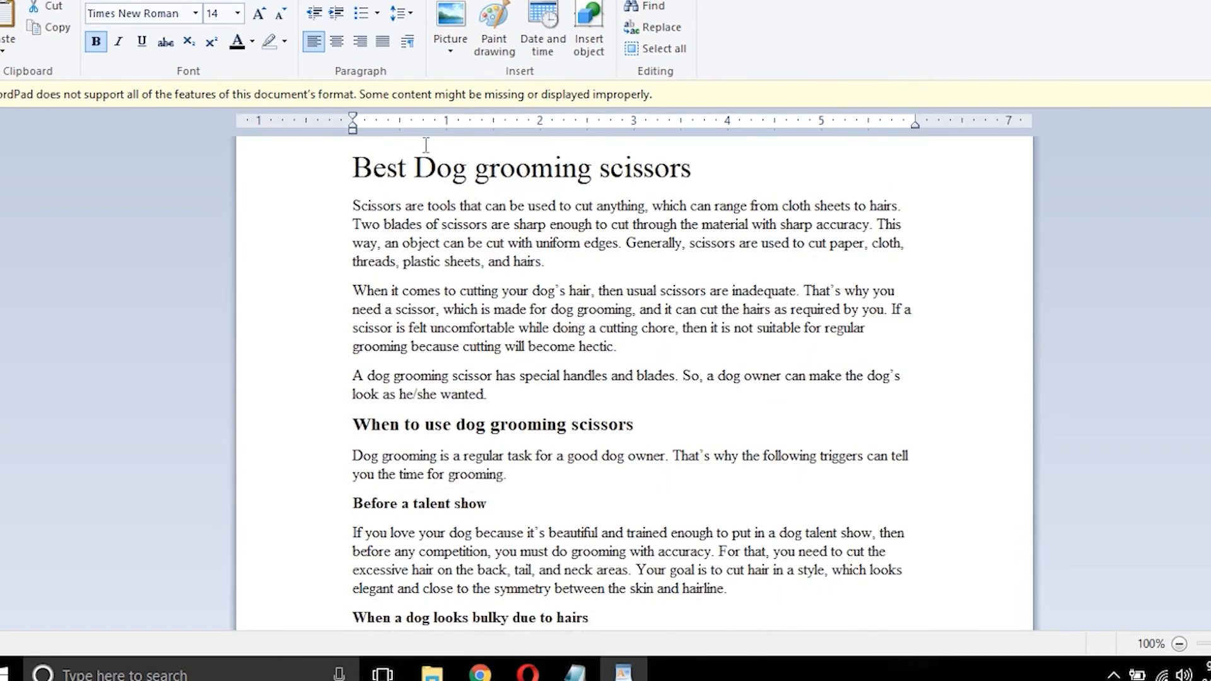
pyautogui.moveTo(358, 167); pyautogui.dragTo(688, 163)
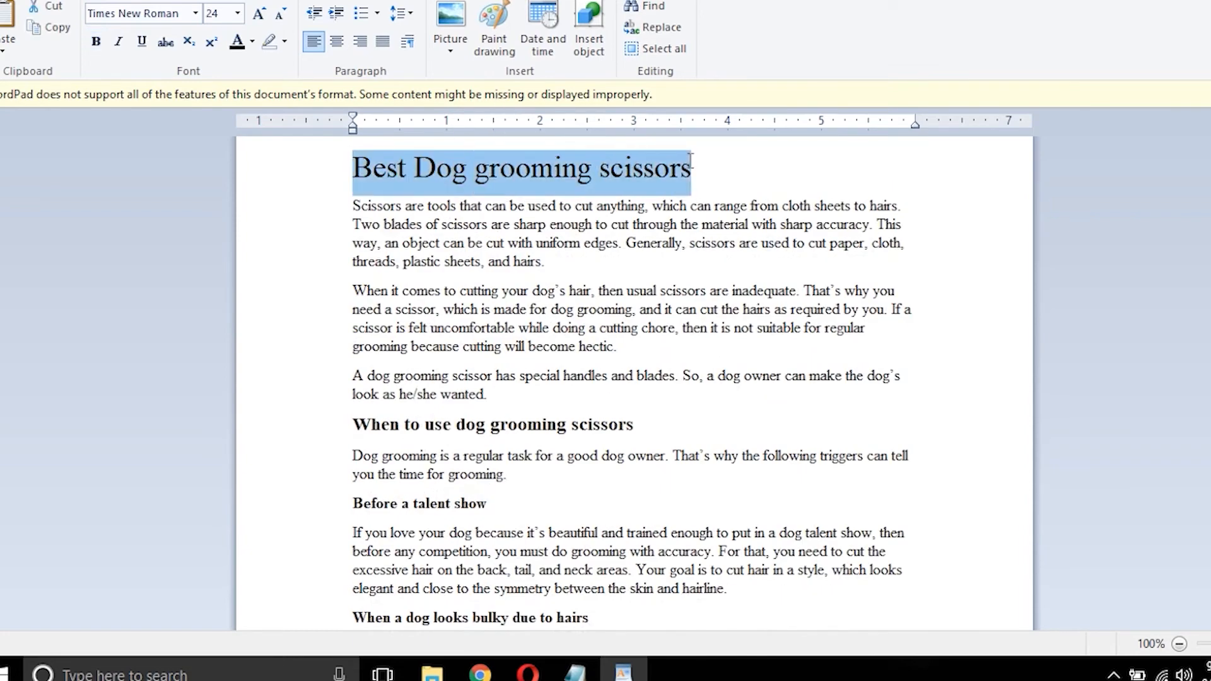
pyautogui.click(634, 174)
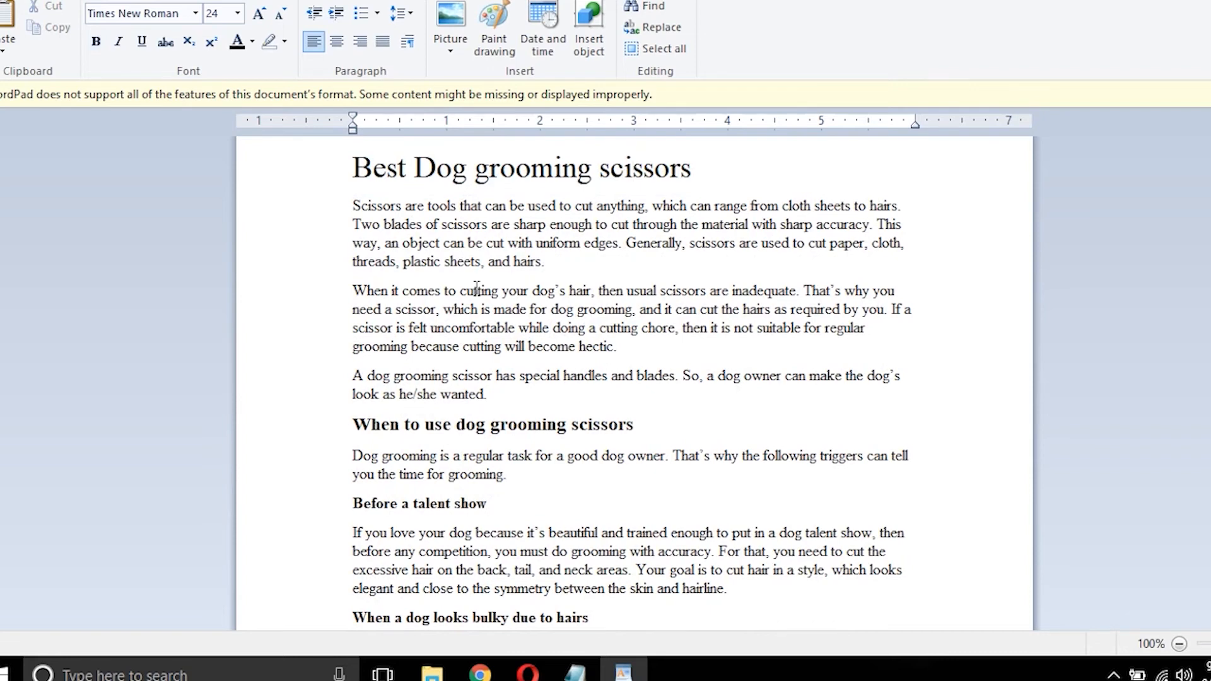
# Step: Copy the whole article body below the title from WordPad and paste it into the post's empty paragraph in the browser
pyautogui.click(355, 197)
pyautogui.moveTo(355, 196); pyautogui.dragTo(593, 630)
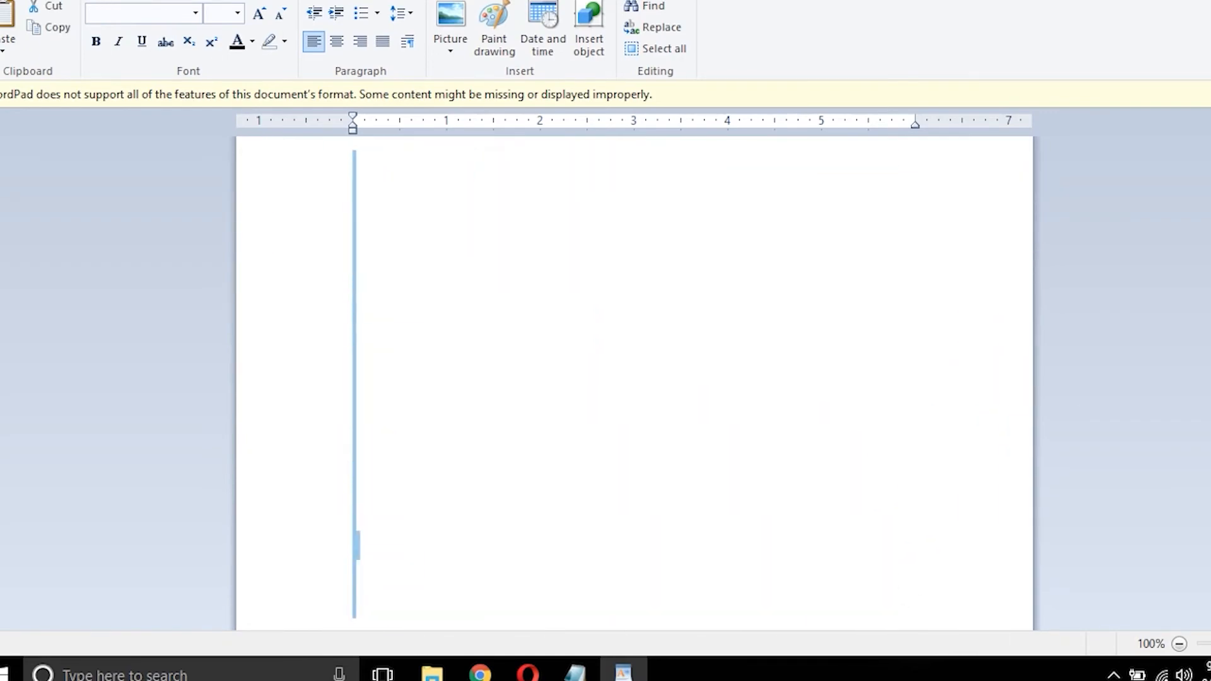
pyautogui.moveTo(588, 550); pyautogui.dragTo(584, 175)
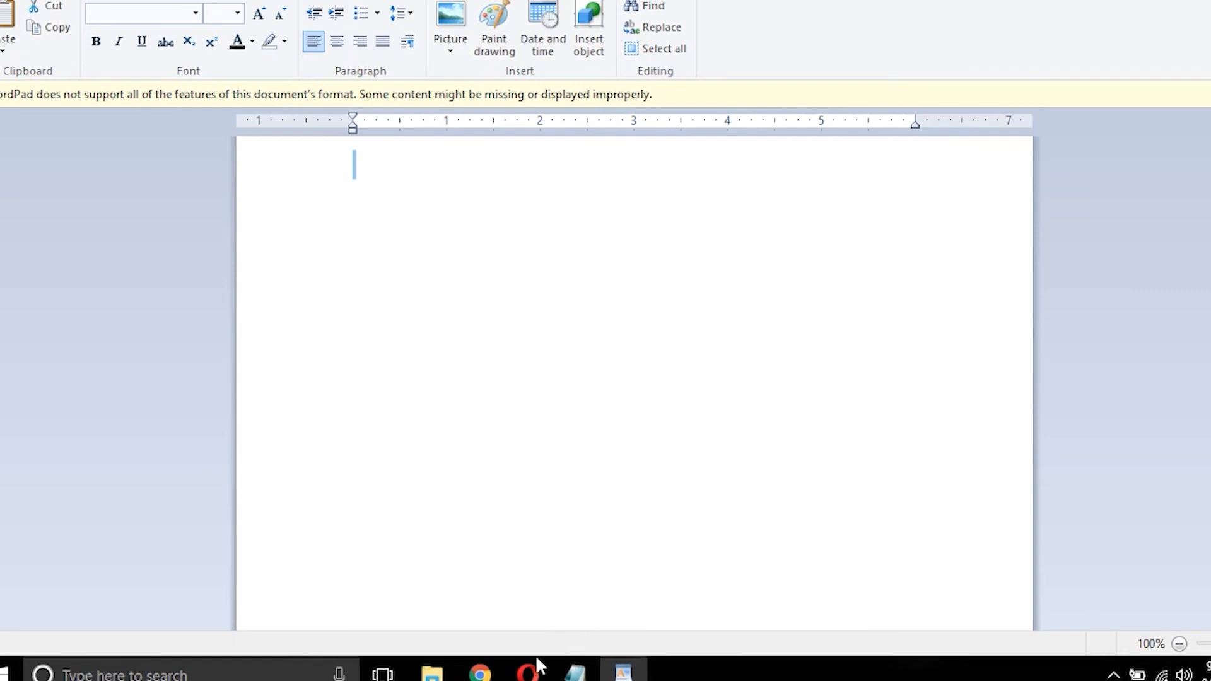
pyautogui.click(480, 673)
pyautogui.click(490, 239)
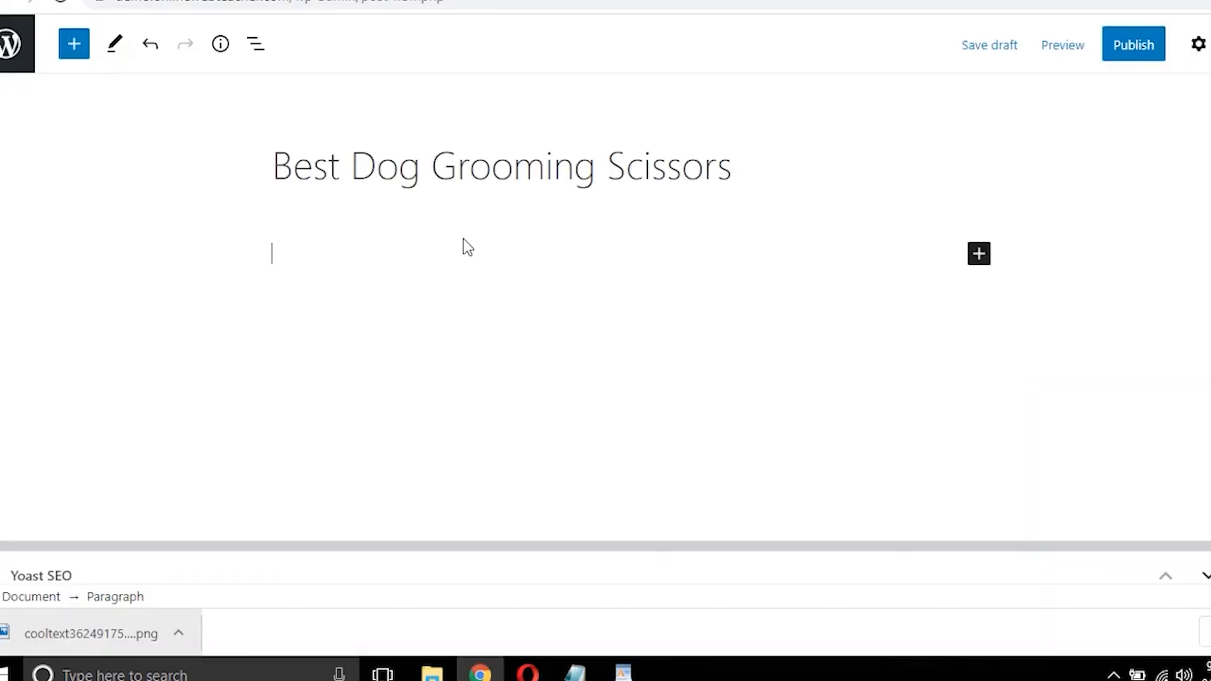
pyautogui.hotkey('ctrl', 'v')
# Step: Look through the pasted article in the post editor, from the closing product review up to the introduction and the scissor safety section
pyautogui.scroll(15, 495, 256)
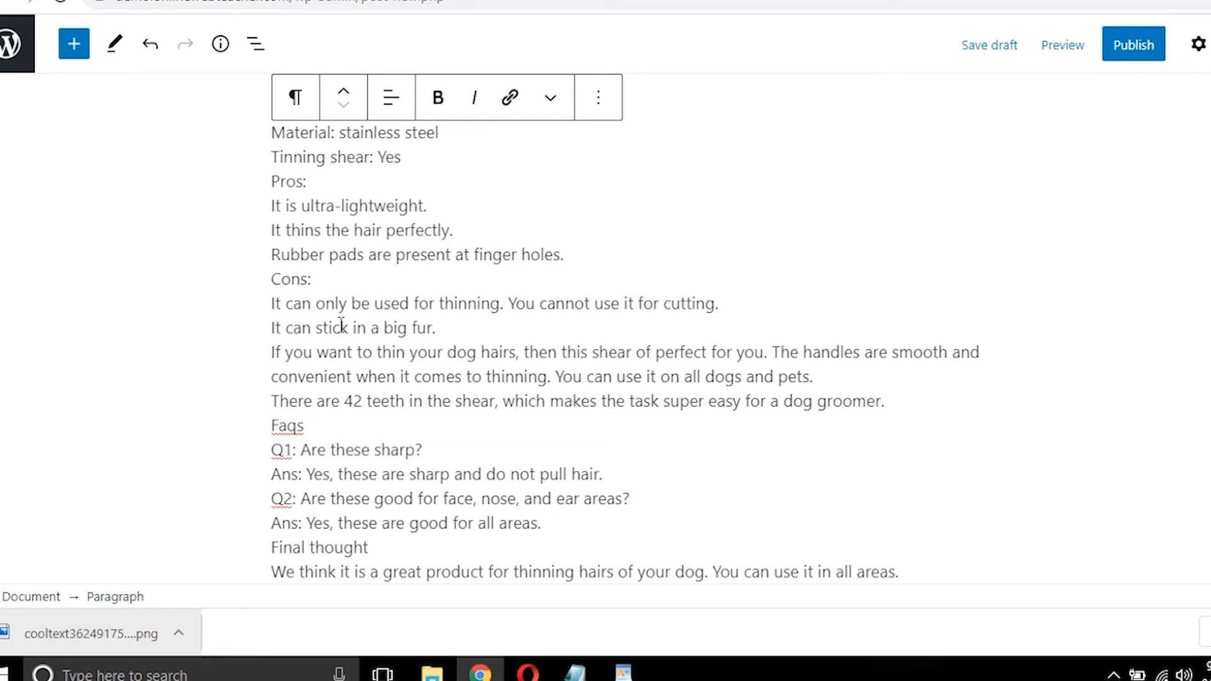
pyautogui.scroll(20, 341, 325)
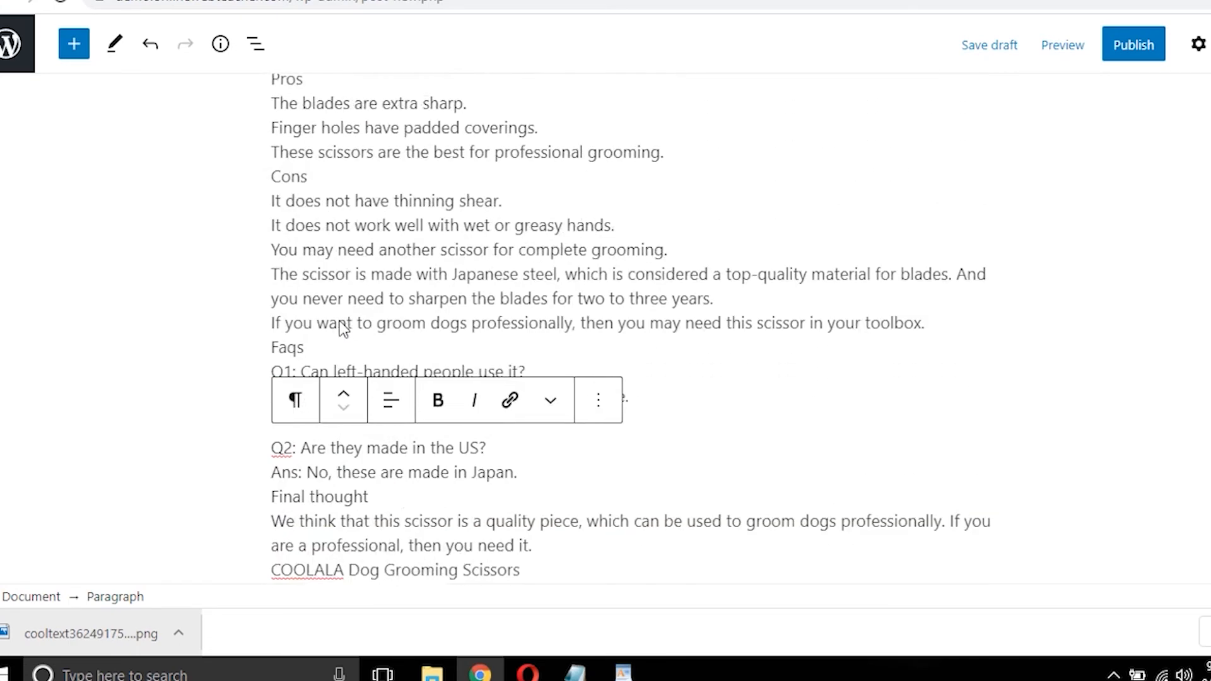
pyautogui.scroll(6, 341, 325)
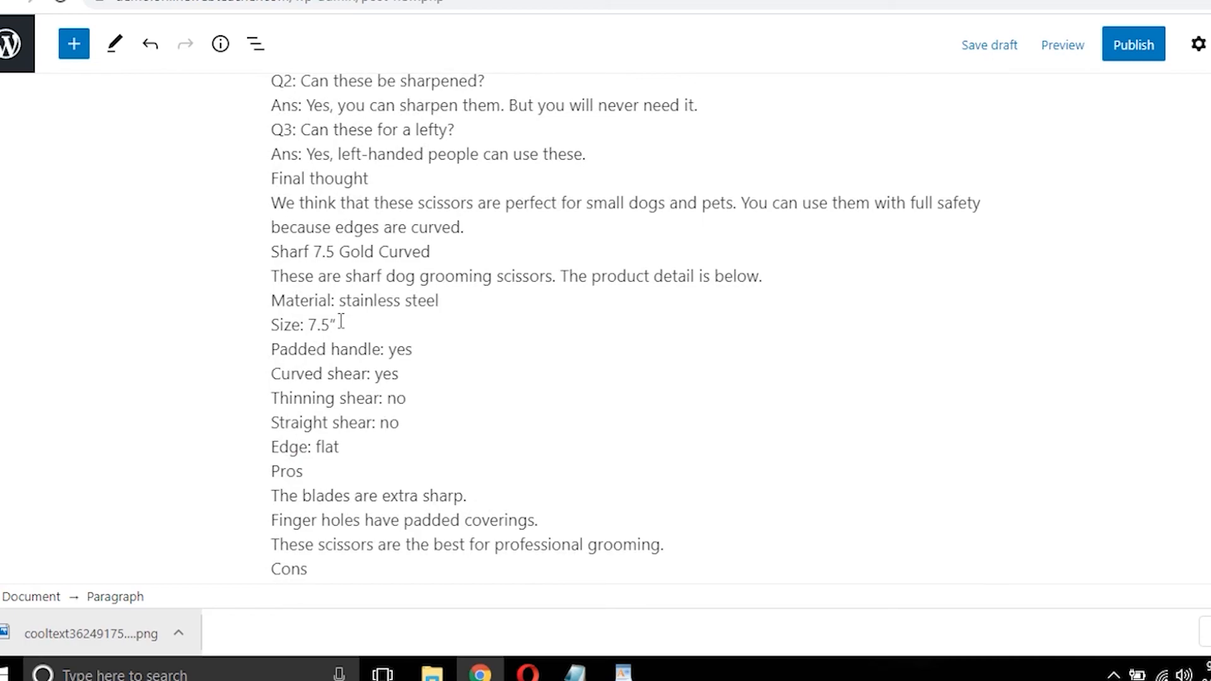
pyautogui.scroll(15, 341, 322)
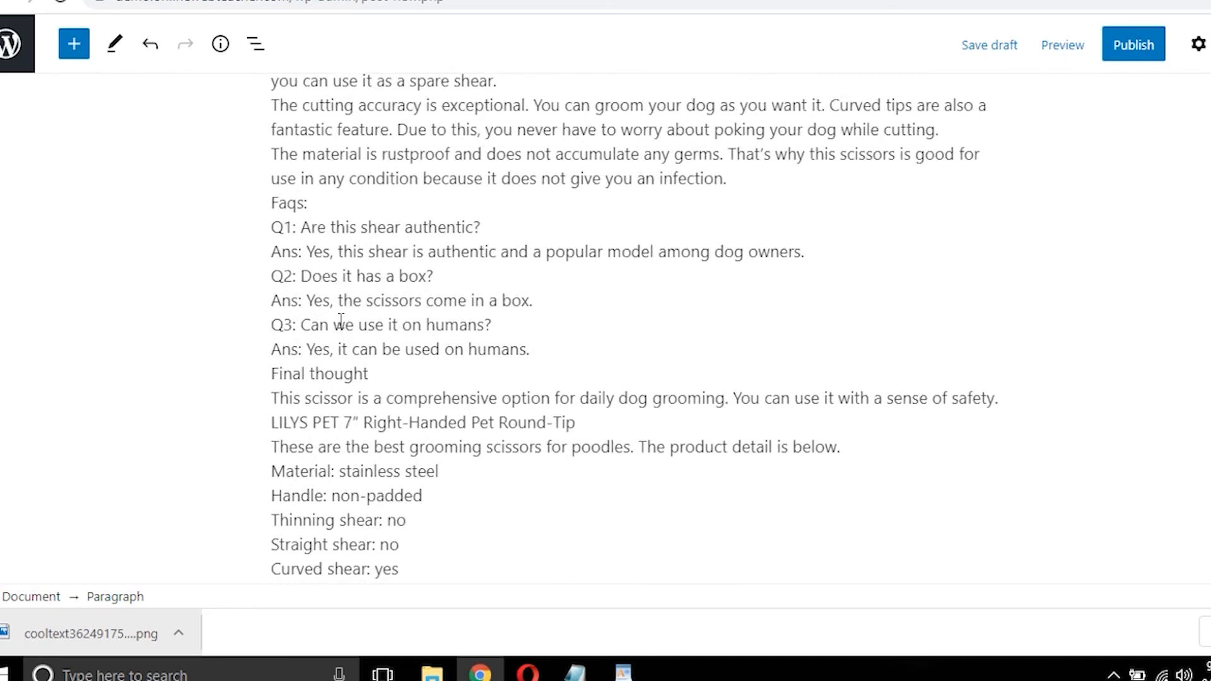
pyautogui.scroll(-15, 341, 322)
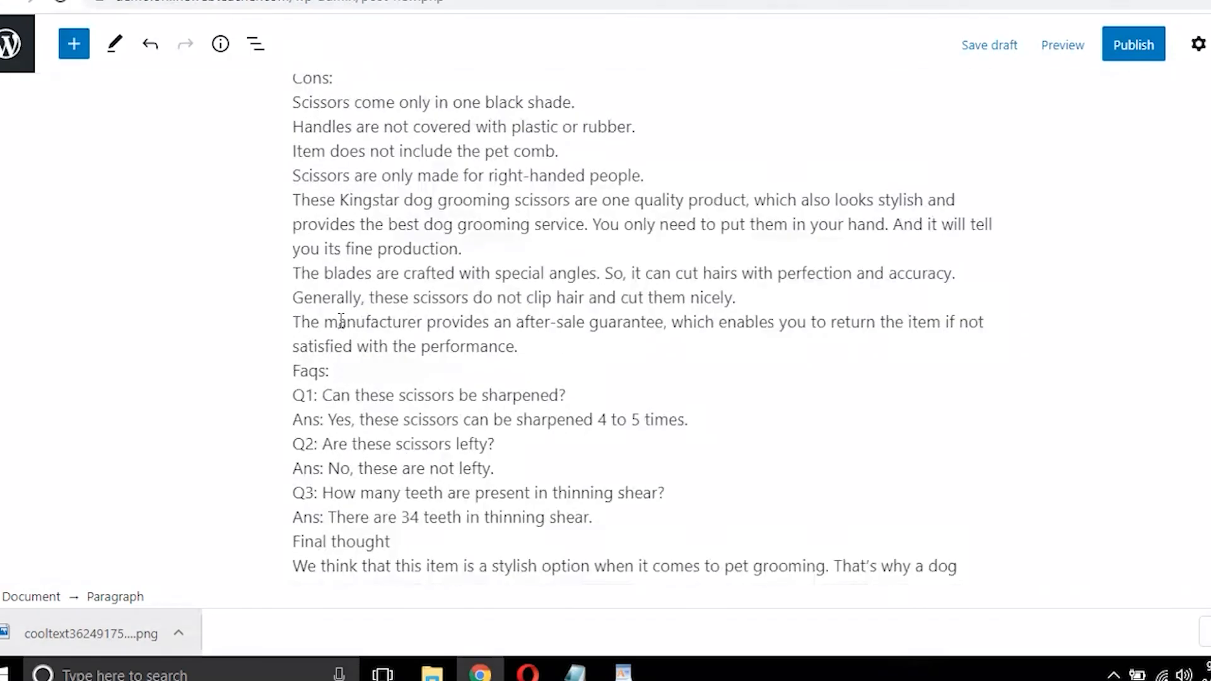
pyautogui.scroll(20, 341, 322)
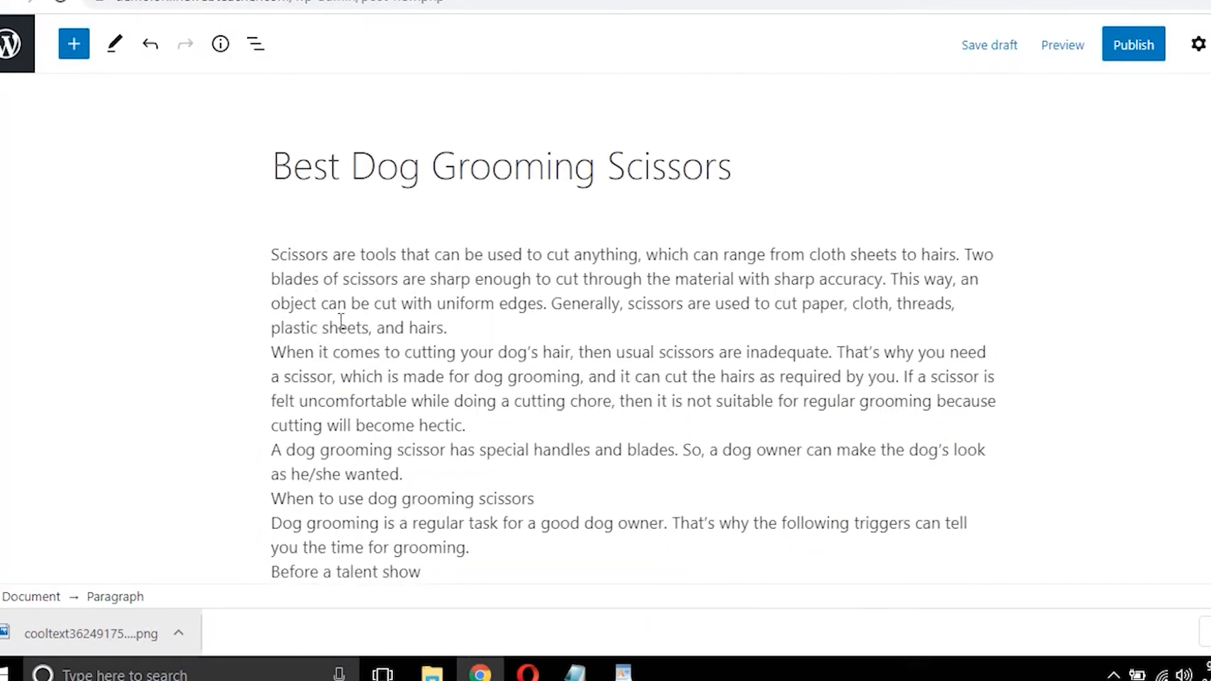
pyautogui.scroll(-20, 342, 322)
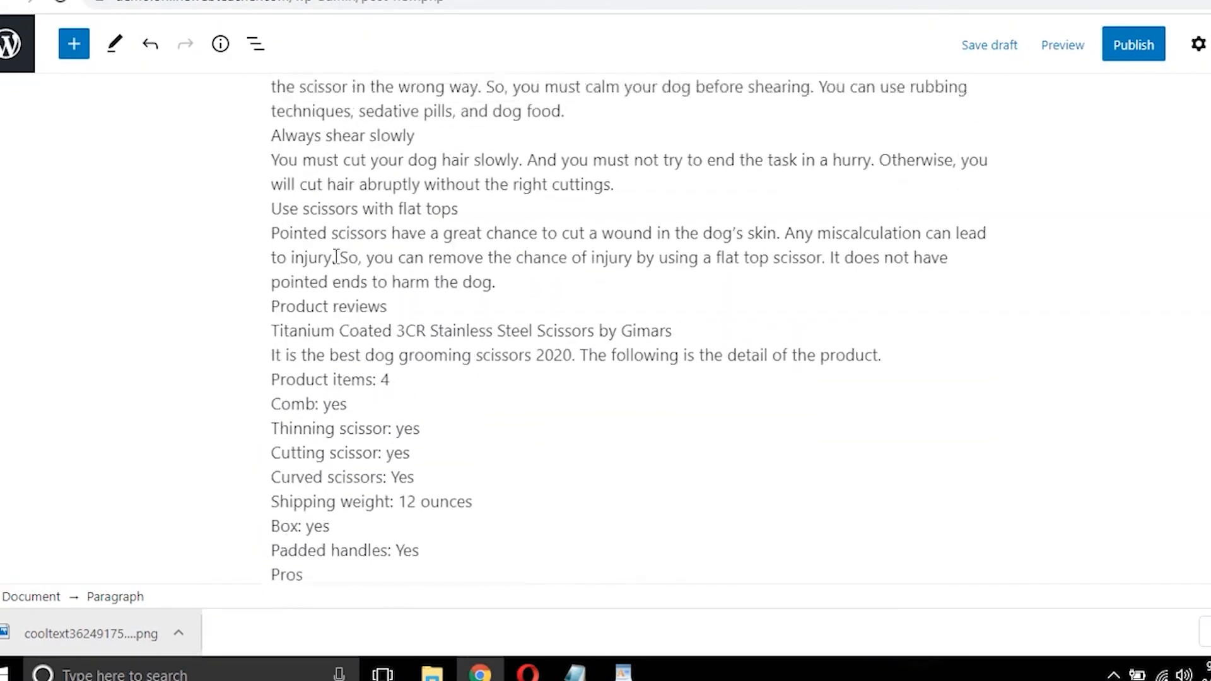
pyautogui.scroll(3, 336, 257)
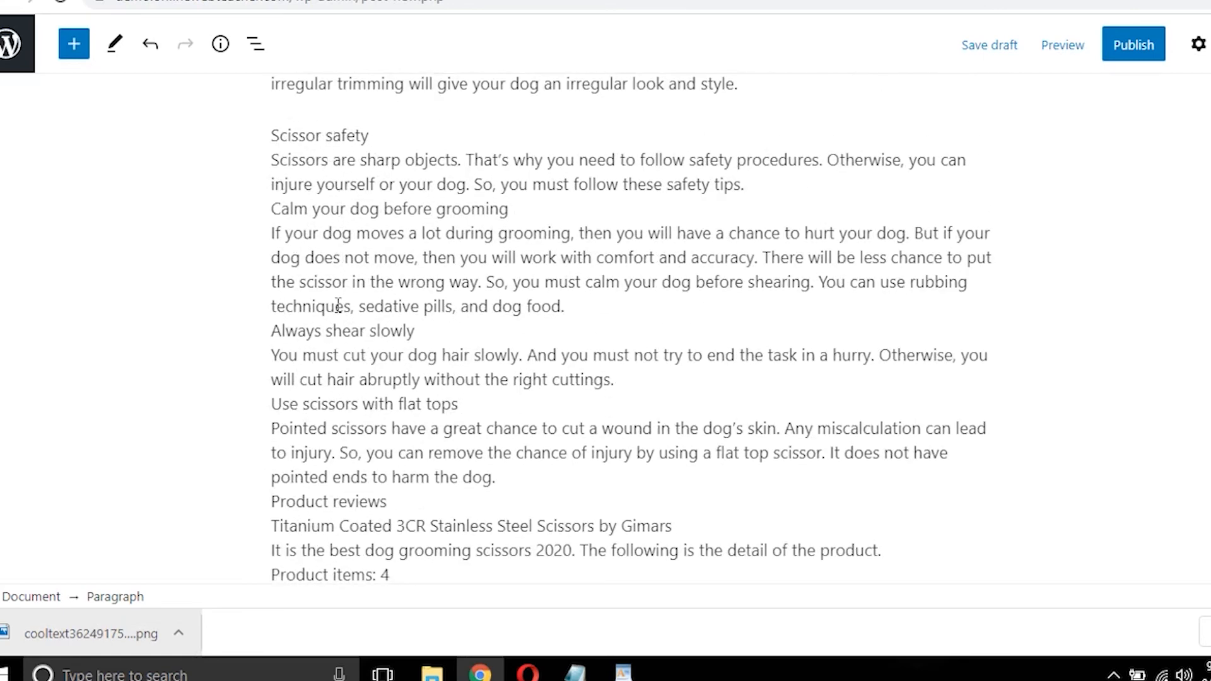
# Step: Examine the first product review's heading for the Gimars titanium coated scissors and its item list from comb to curved scissors
pyautogui.scroll(-2, 338, 306)
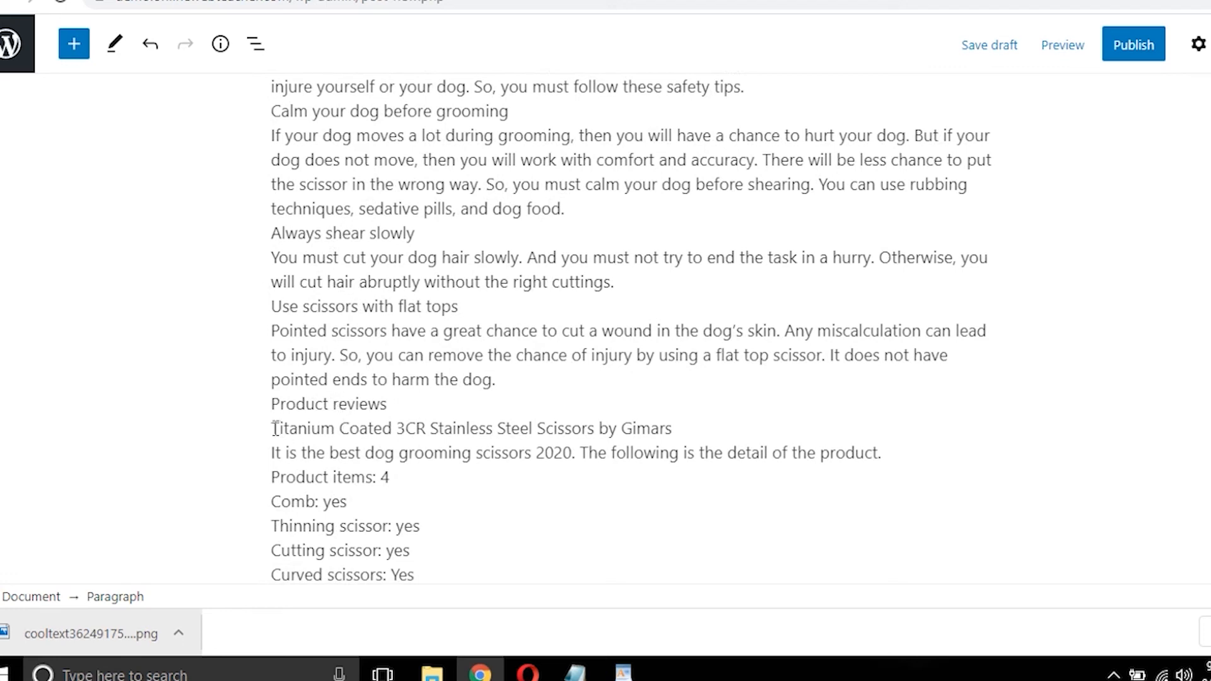
pyautogui.moveTo(275, 429); pyautogui.dragTo(676, 426)
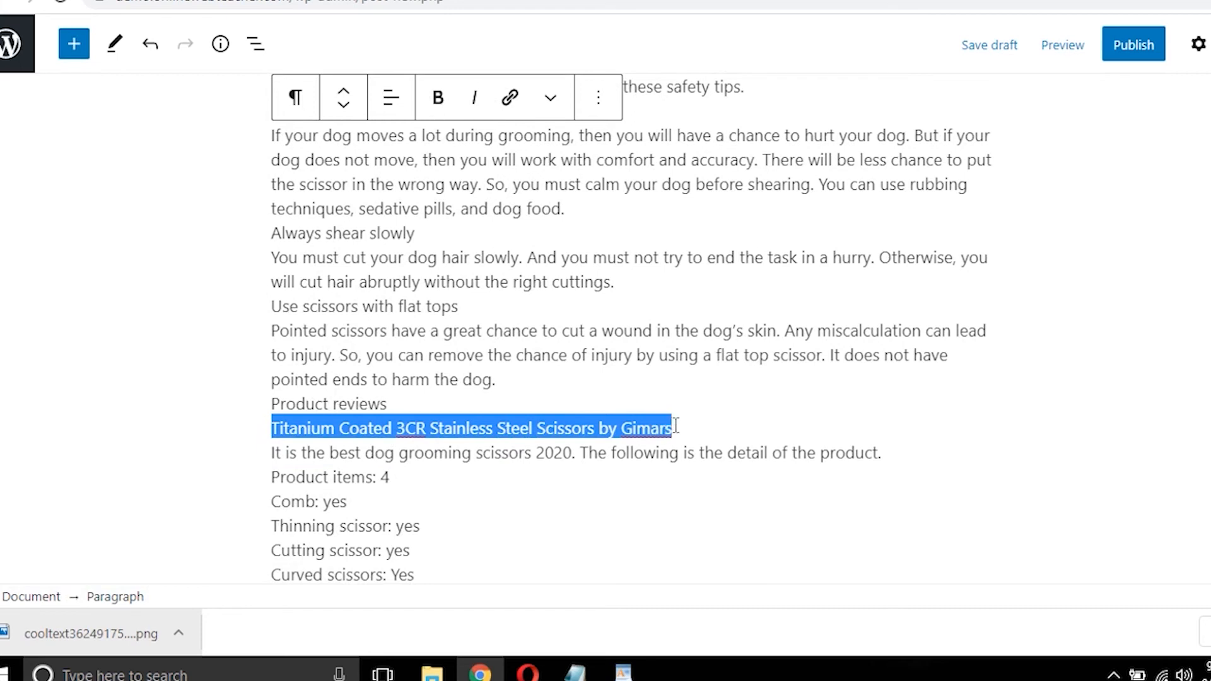
pyautogui.click(594, 439)
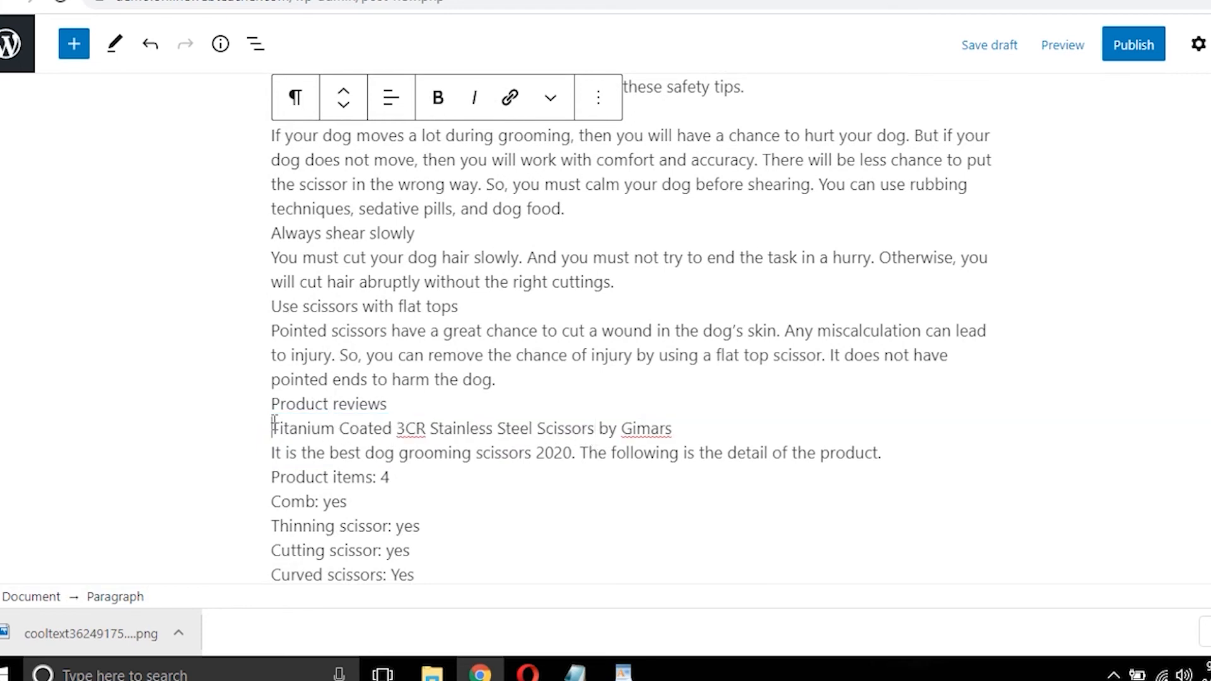
pyautogui.moveTo(273, 428); pyautogui.dragTo(674, 427)
pyautogui.click(609, 442)
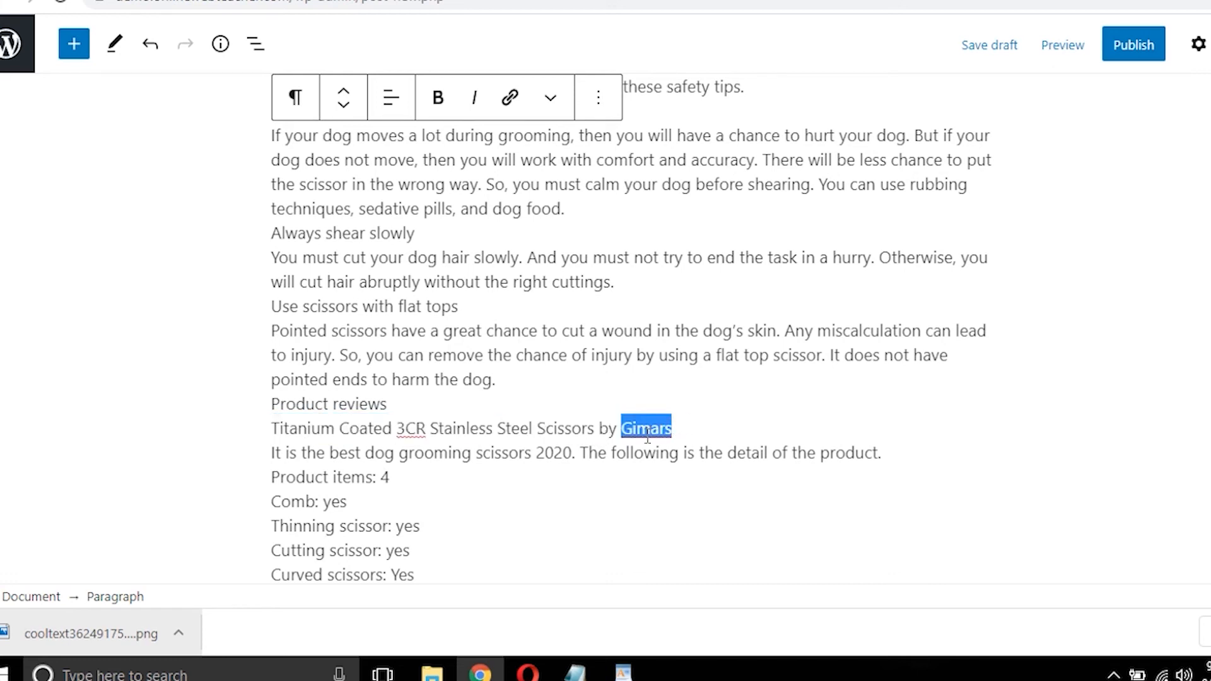
pyautogui.scroll(-2, 647, 437)
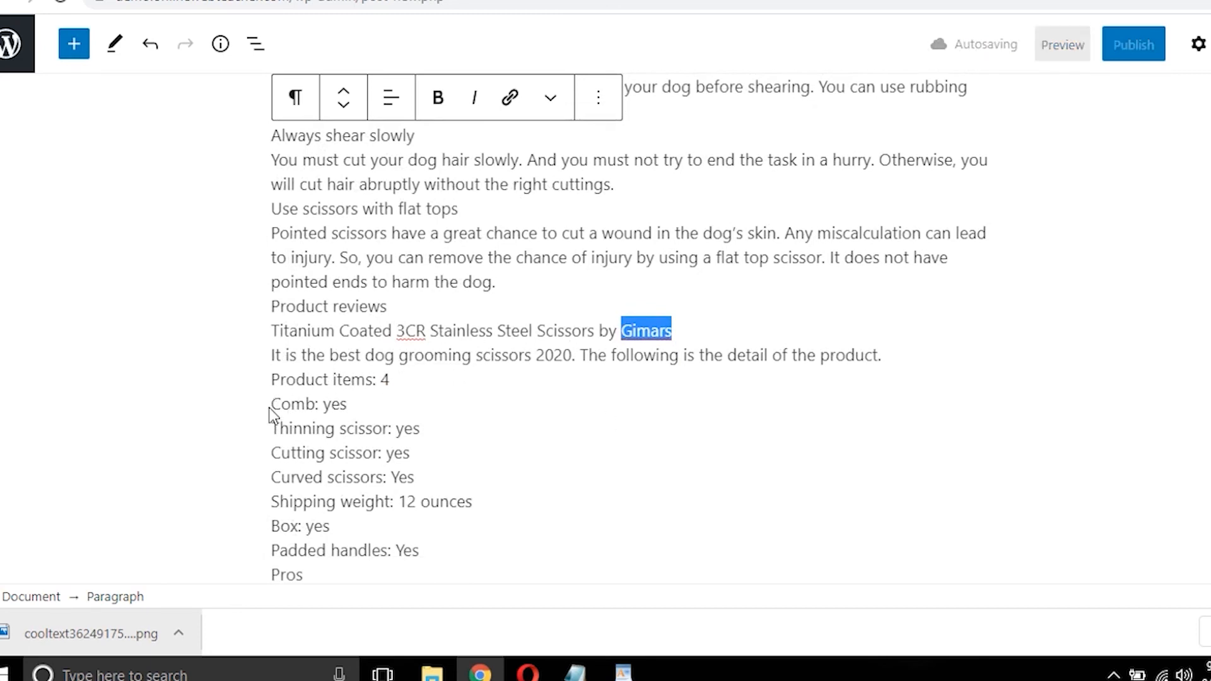
pyautogui.moveTo(273, 405); pyautogui.dragTo(419, 477)
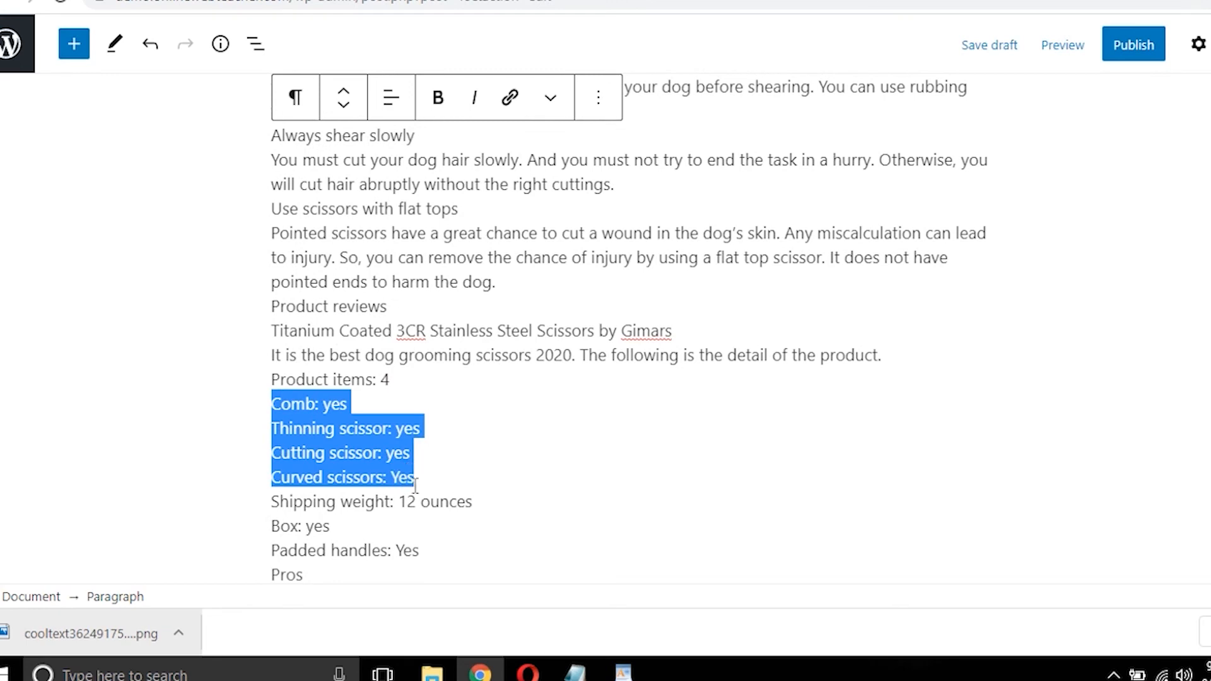
pyautogui.click(373, 474)
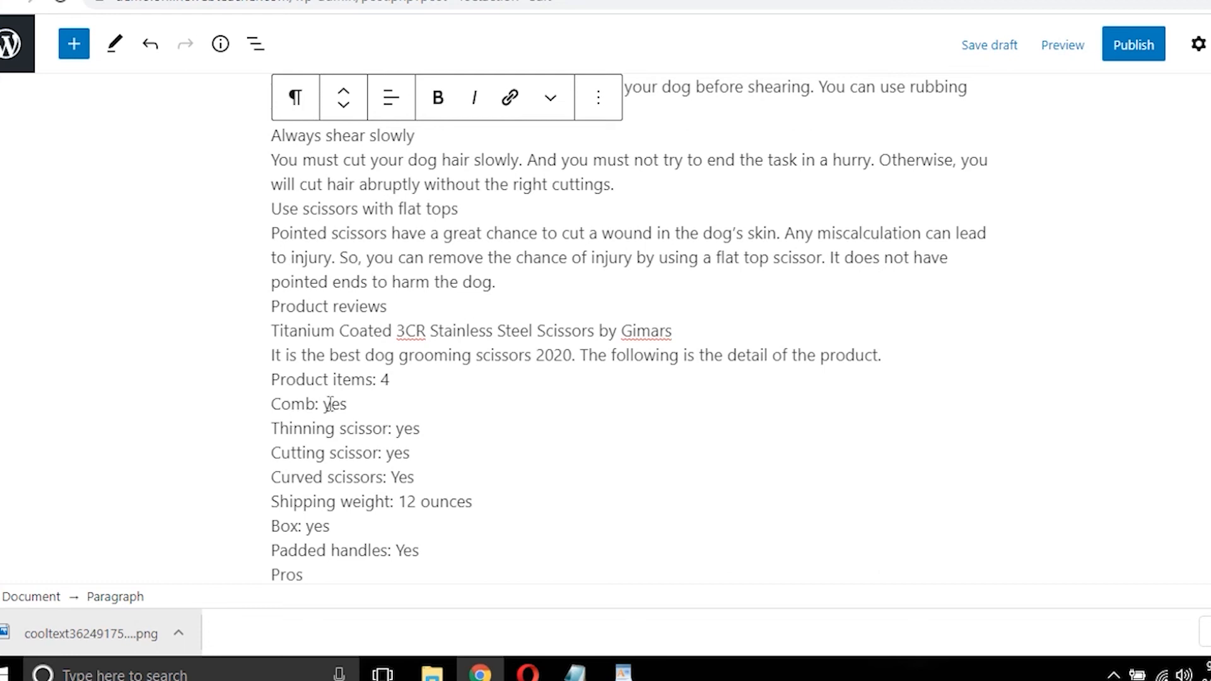
pyautogui.moveTo(272, 403); pyautogui.dragTo(407, 479)
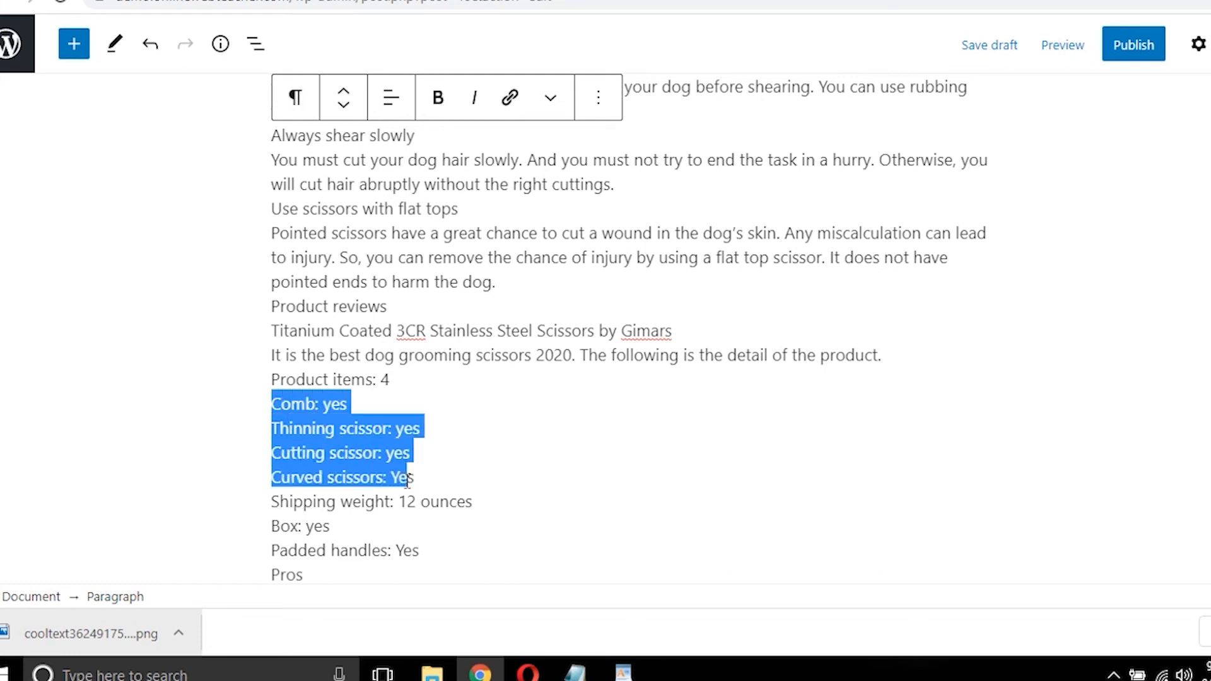
pyautogui.click(407, 480)
# Step: Examine the review's pros, cons and following product sections, then return to the post's title
pyautogui.scroll(-3, 404, 483)
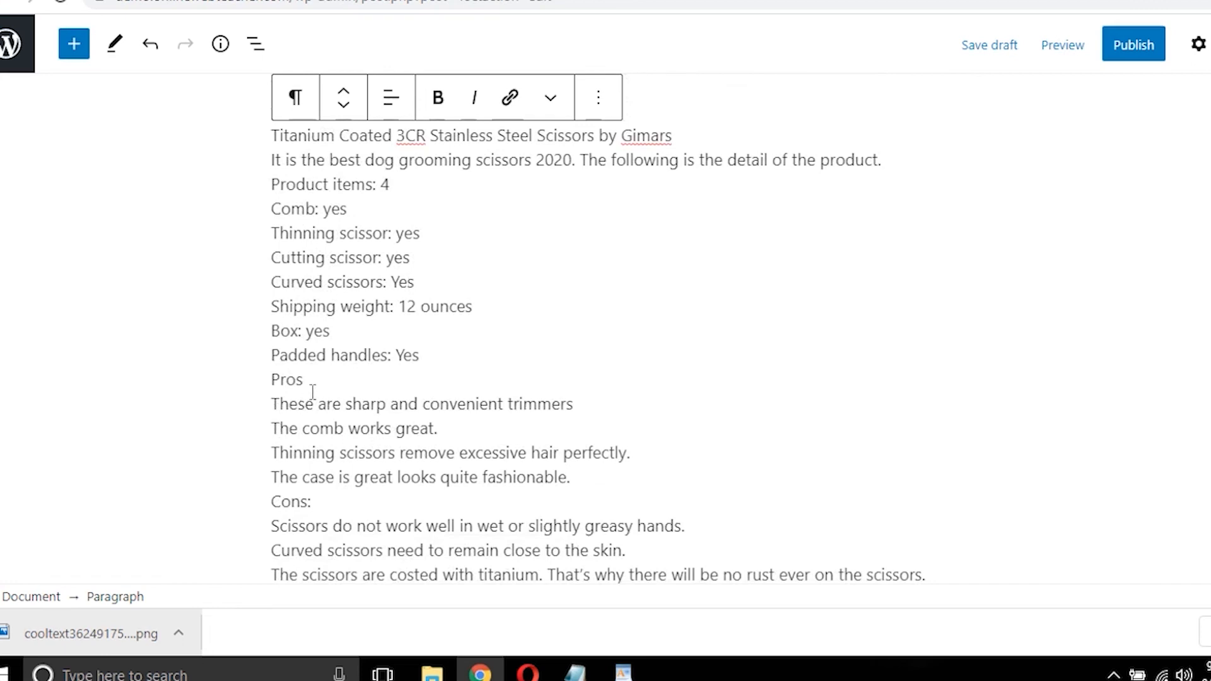
pyautogui.moveTo(272, 379); pyautogui.dragTo(584, 474)
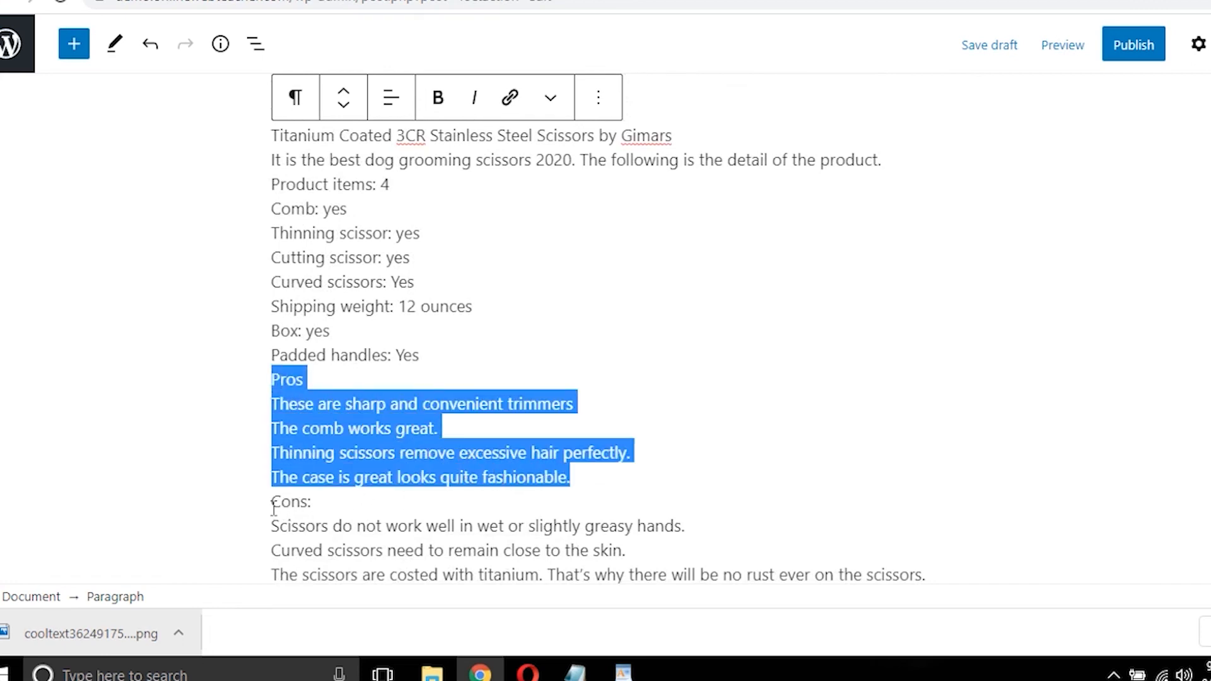
pyautogui.moveTo(273, 506); pyautogui.dragTo(673, 570)
pyautogui.scroll(-1, 614, 552)
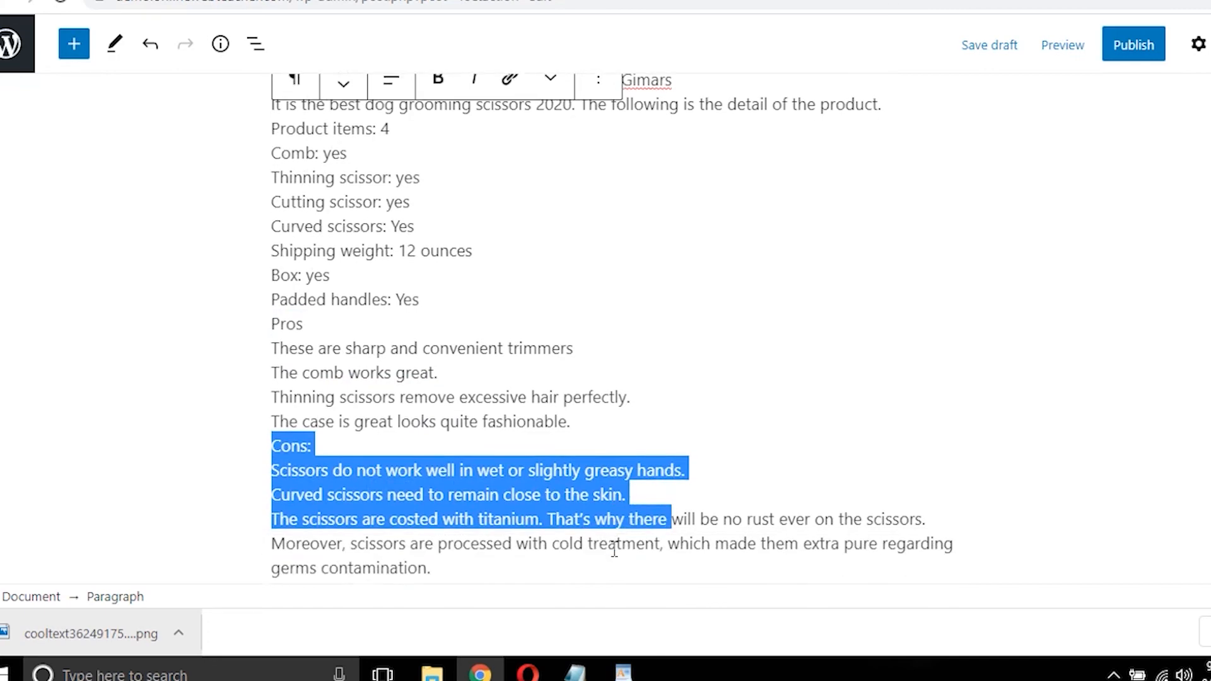
pyautogui.scroll(-2, 615, 552)
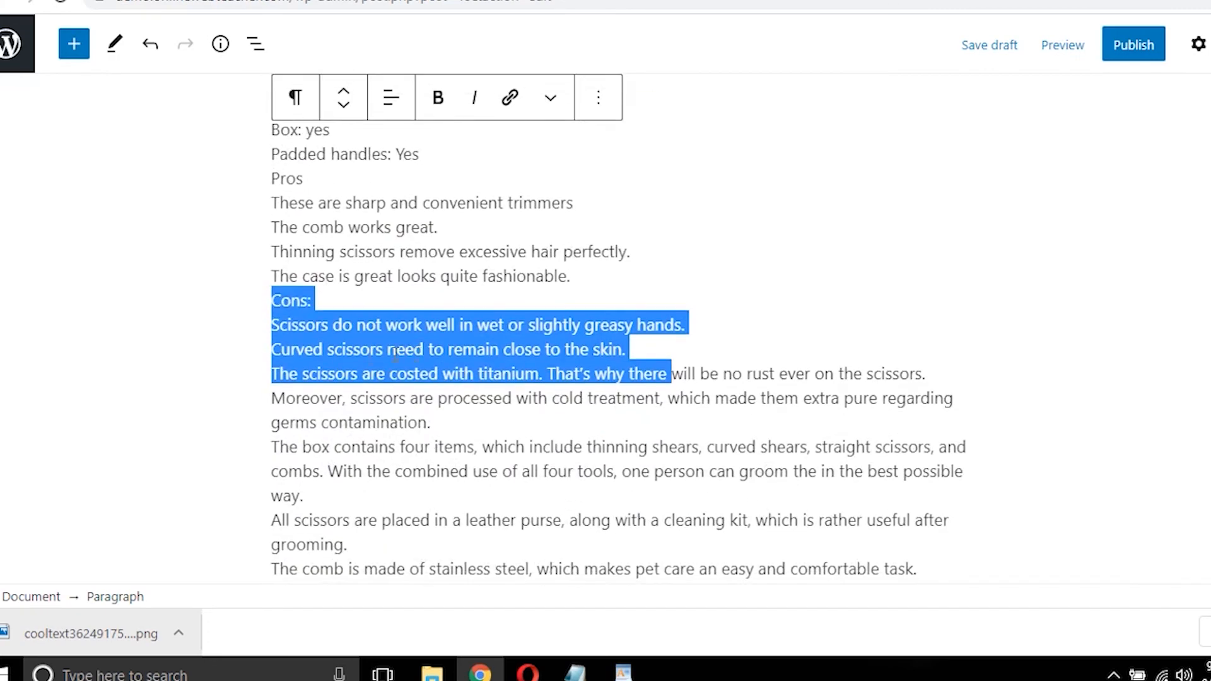
pyautogui.click(292, 302)
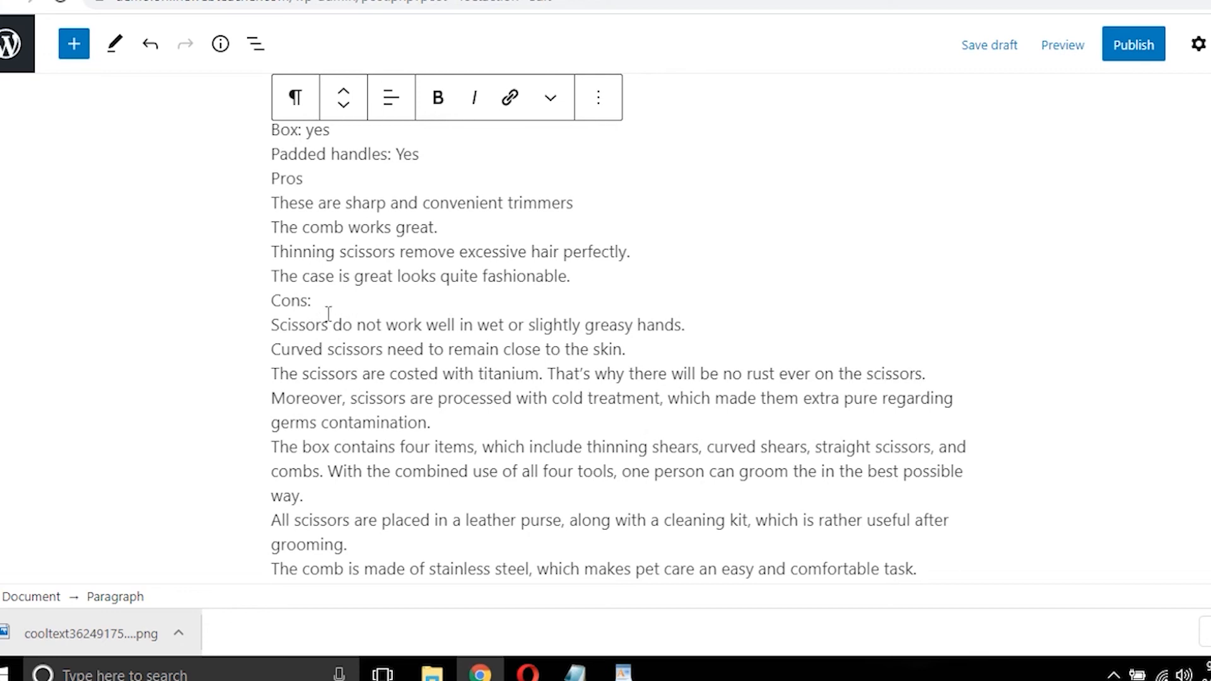
pyautogui.scroll(-1, 400, 274)
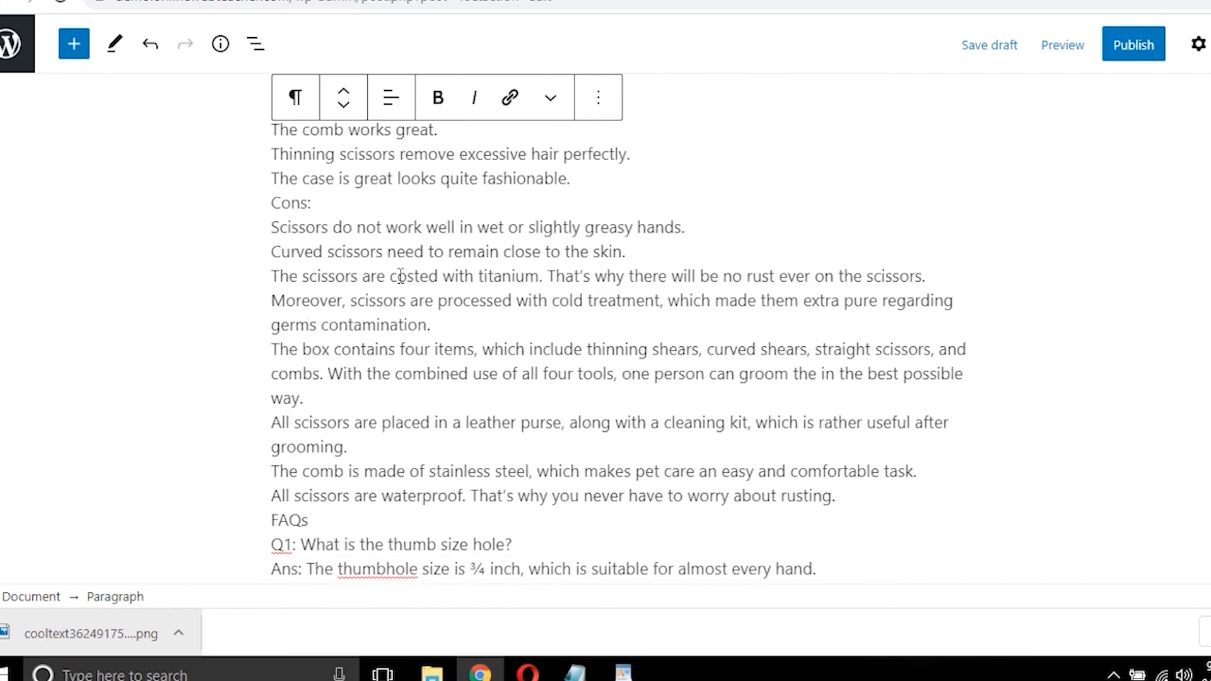
pyautogui.scroll(-15, 400, 274)
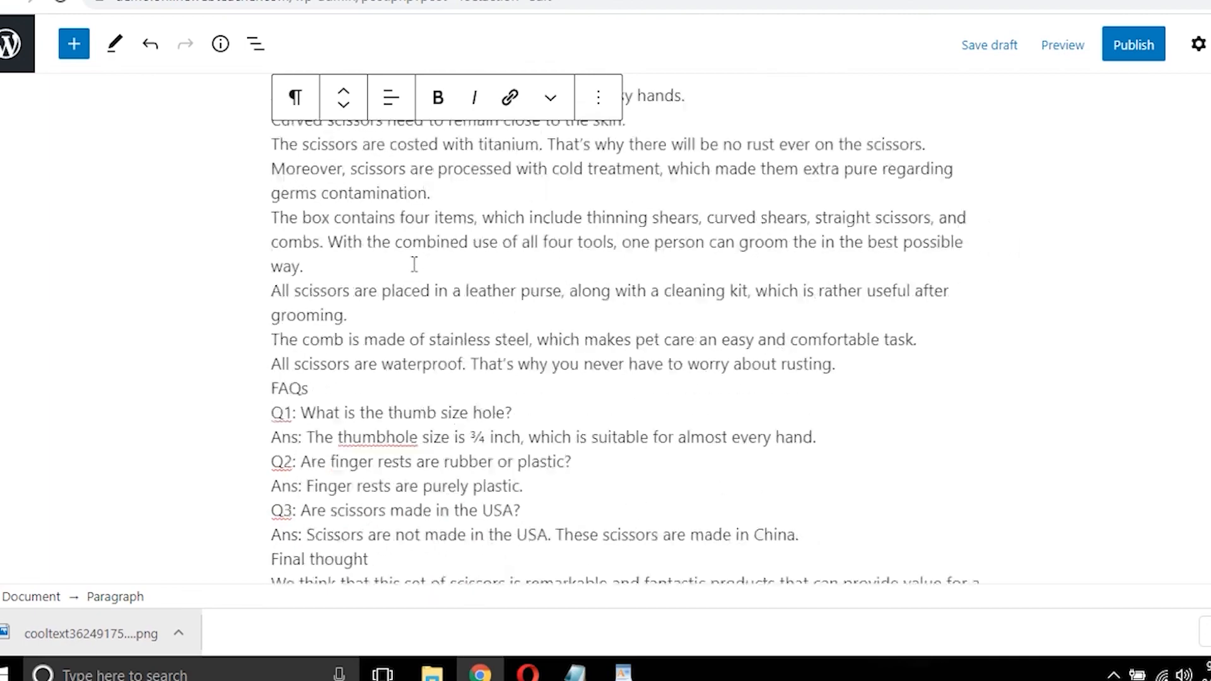
pyautogui.scroll(-10, 414, 263)
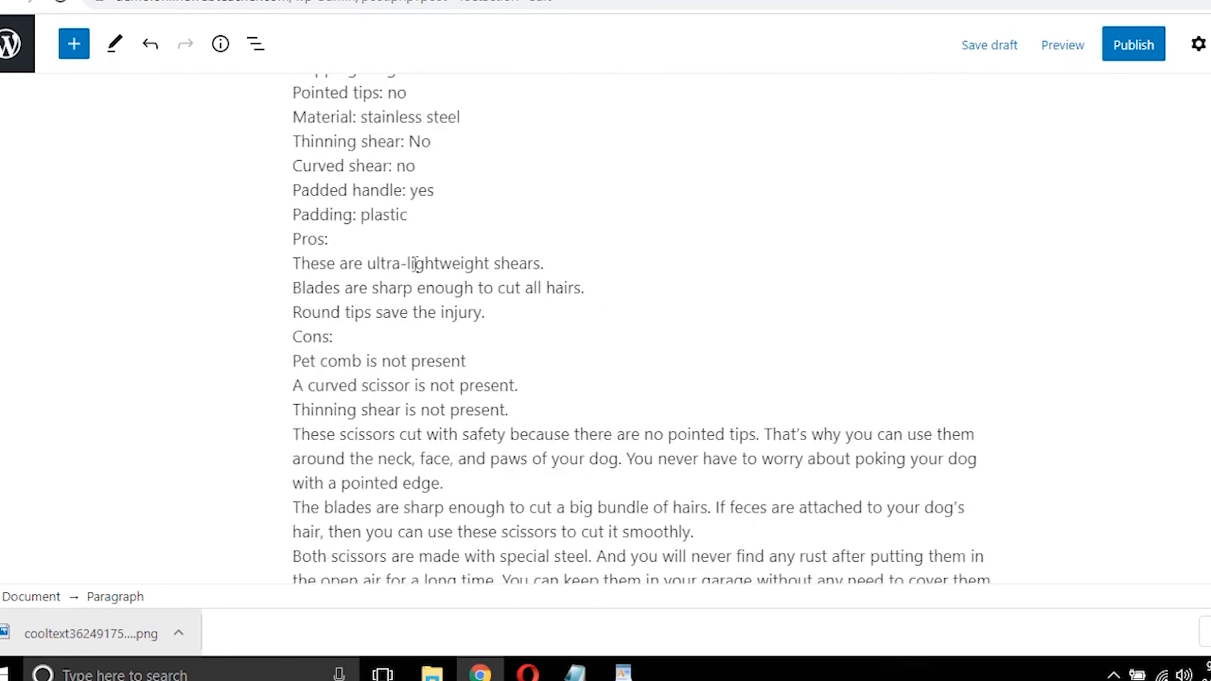
pyautogui.scroll(20, 414, 263)
pyautogui.scroll(20, 417, 264)
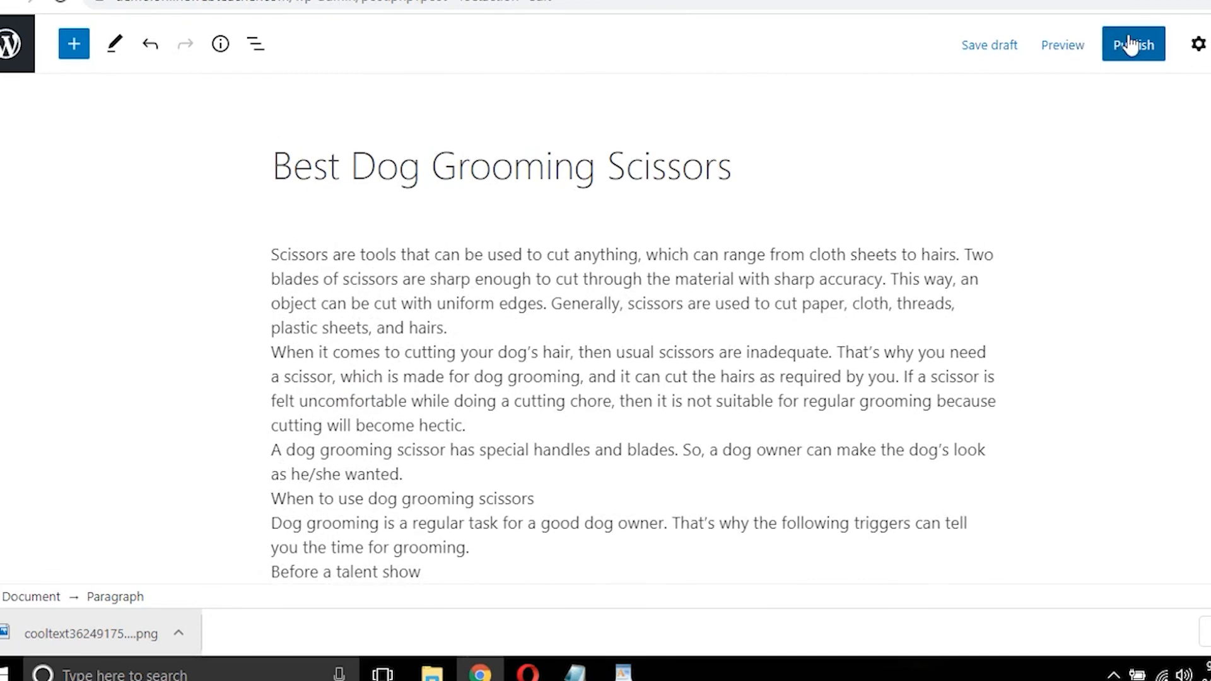
# Step: Show the post's document settings and examine the Yoast SEO readability and SEO analysis ratings
pyautogui.click(1198, 44)
pyautogui.click(1081, 100)
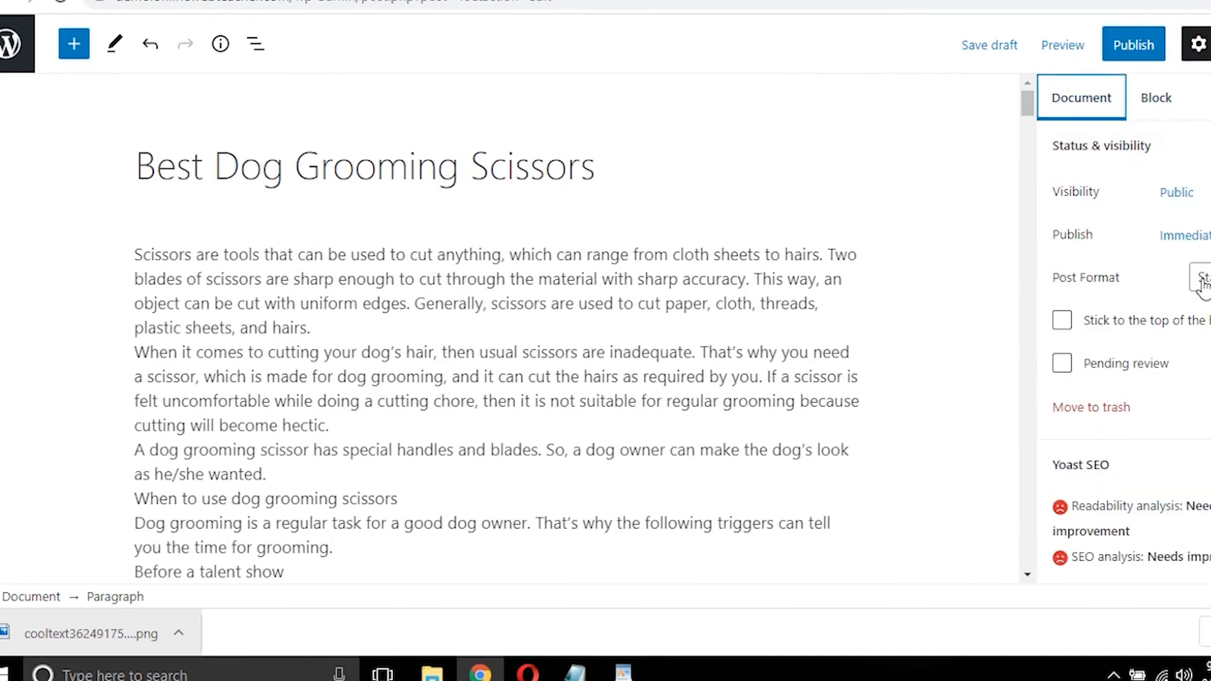
pyautogui.scroll(-5, 1129, 316)
pyautogui.scroll(-2, 1208, 309)
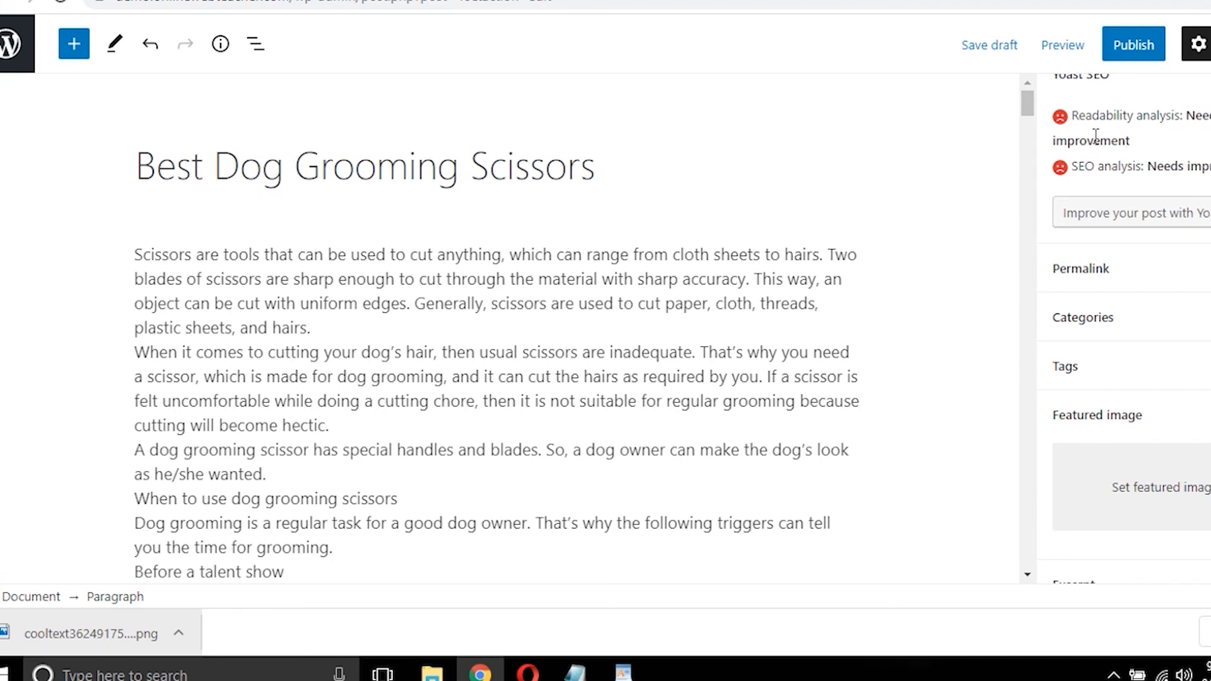
pyautogui.scroll(2, 1098, 142)
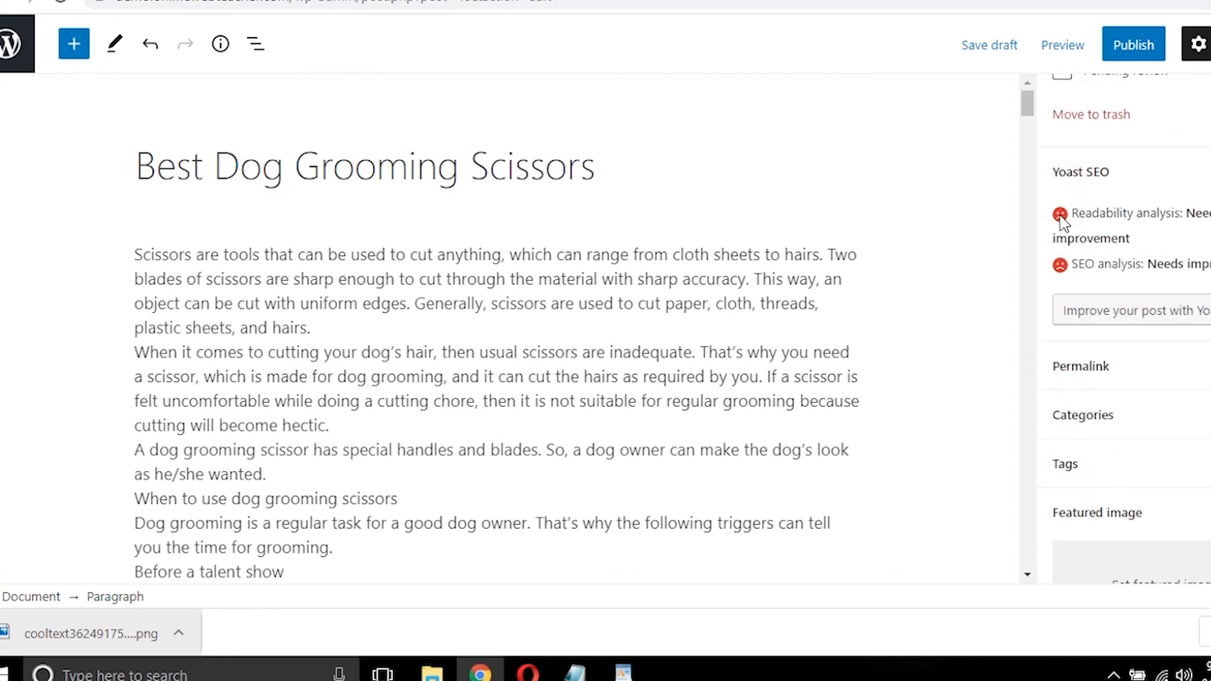
pyautogui.moveTo(1069, 214); pyautogui.dragTo(1196, 214)
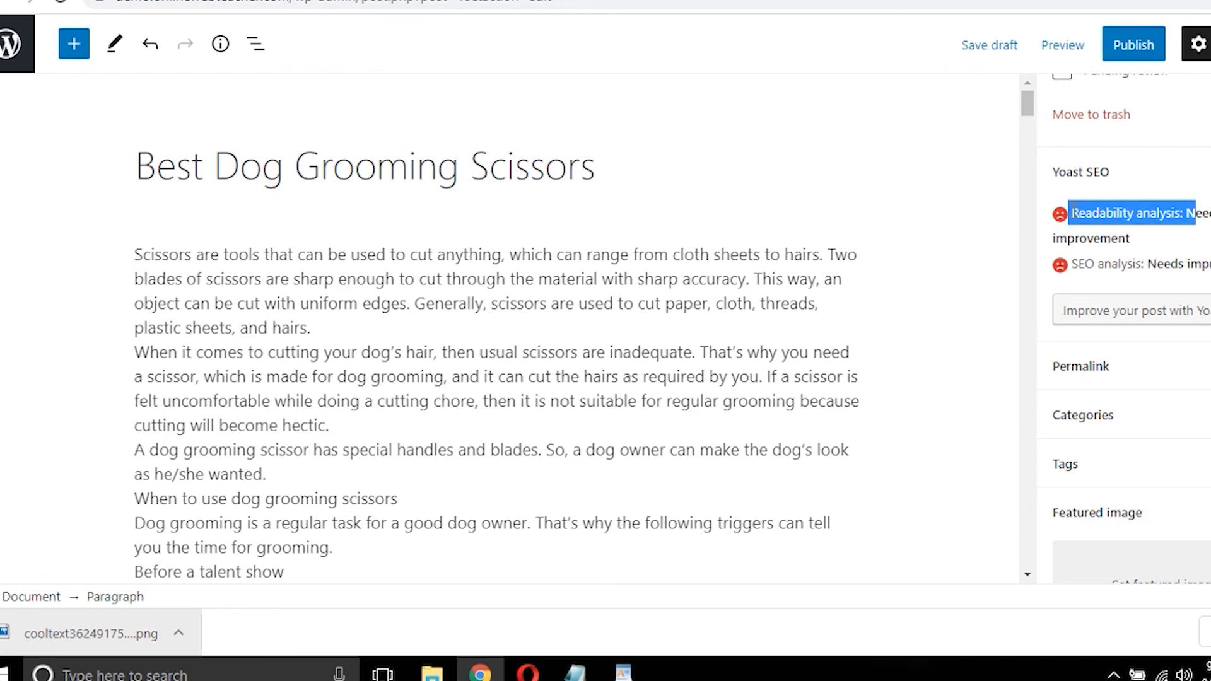
pyautogui.click(1071, 218)
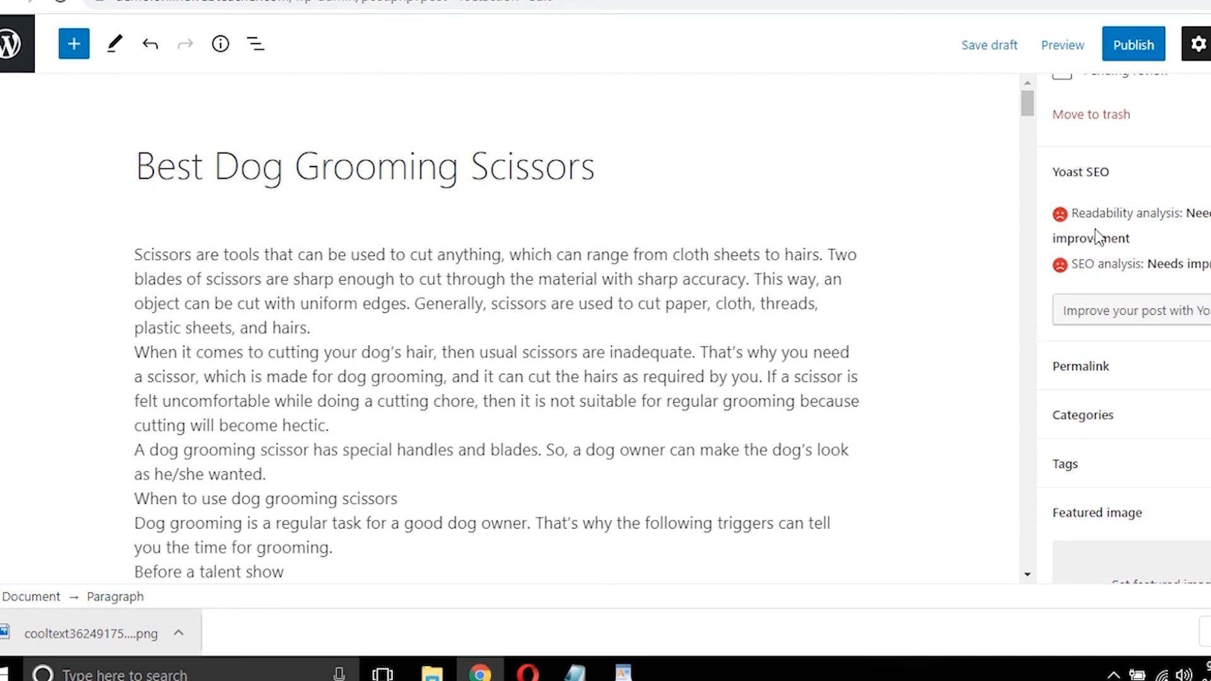
# Step: Expand the post's permalink details and assign the post to the Grooming category instead of Uncategorized
pyautogui.click(1186, 356)
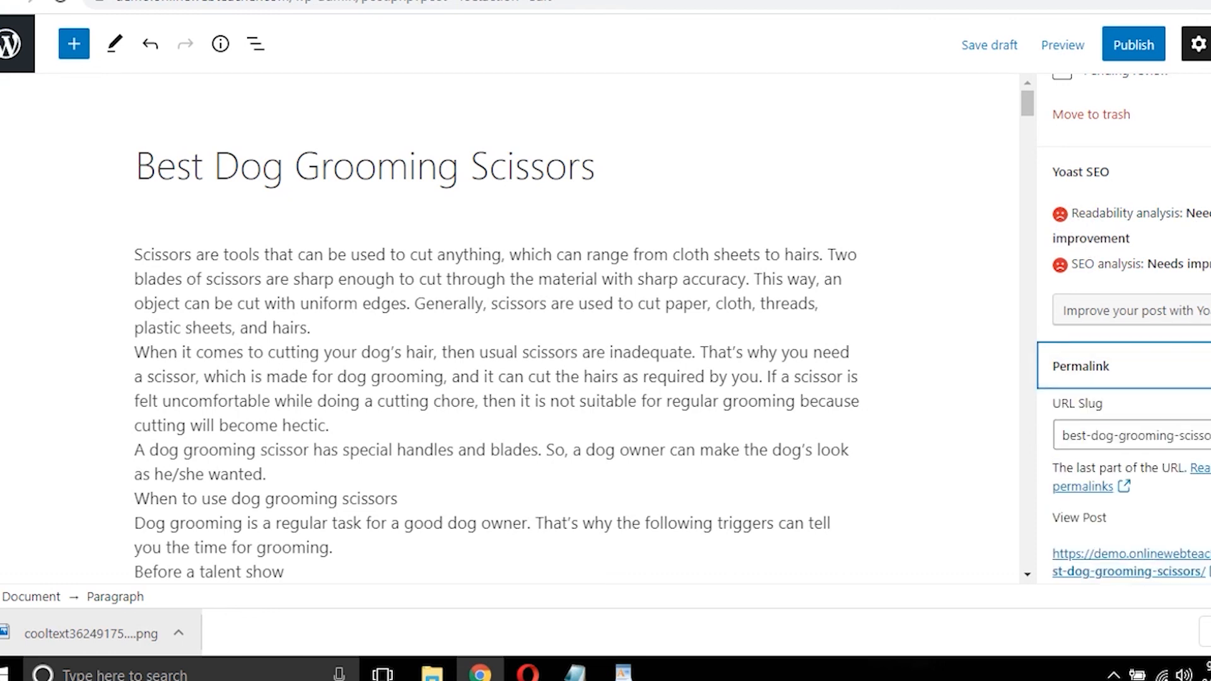
pyautogui.scroll(-2, 1123, 328)
pyautogui.scroll(-2, 1136, 378)
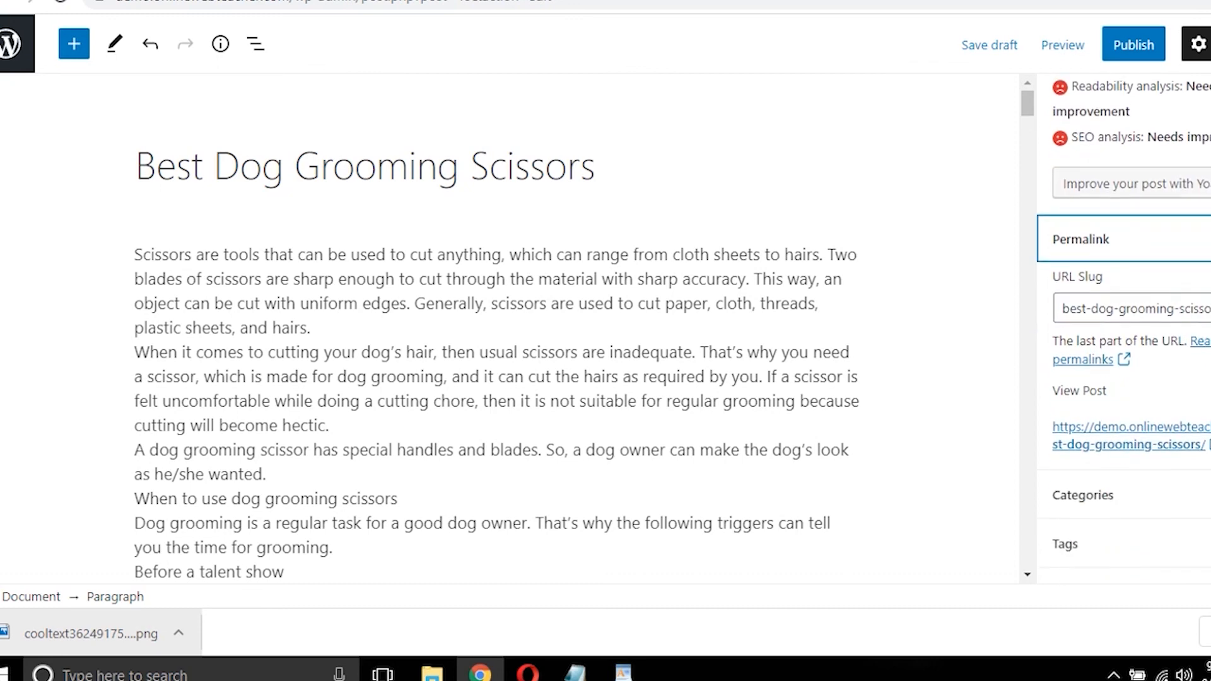
pyautogui.click(1171, 431)
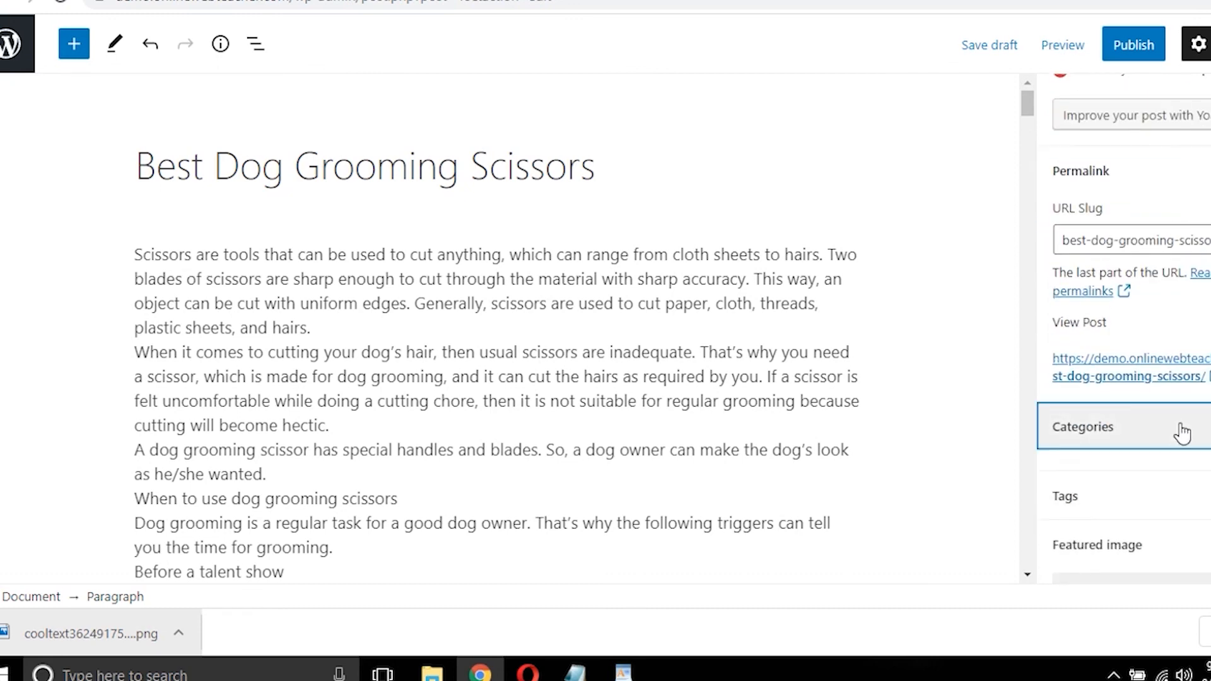
pyautogui.scroll(-4, 1180, 404)
pyautogui.click(1141, 244)
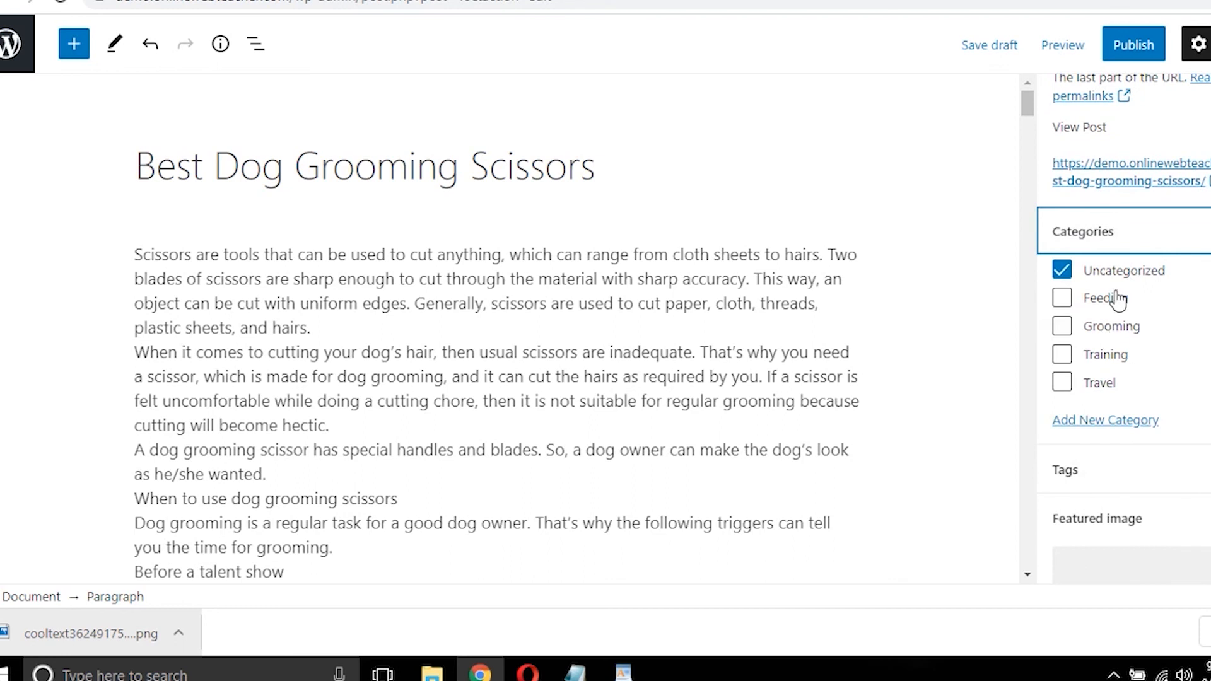
pyautogui.click(1062, 270)
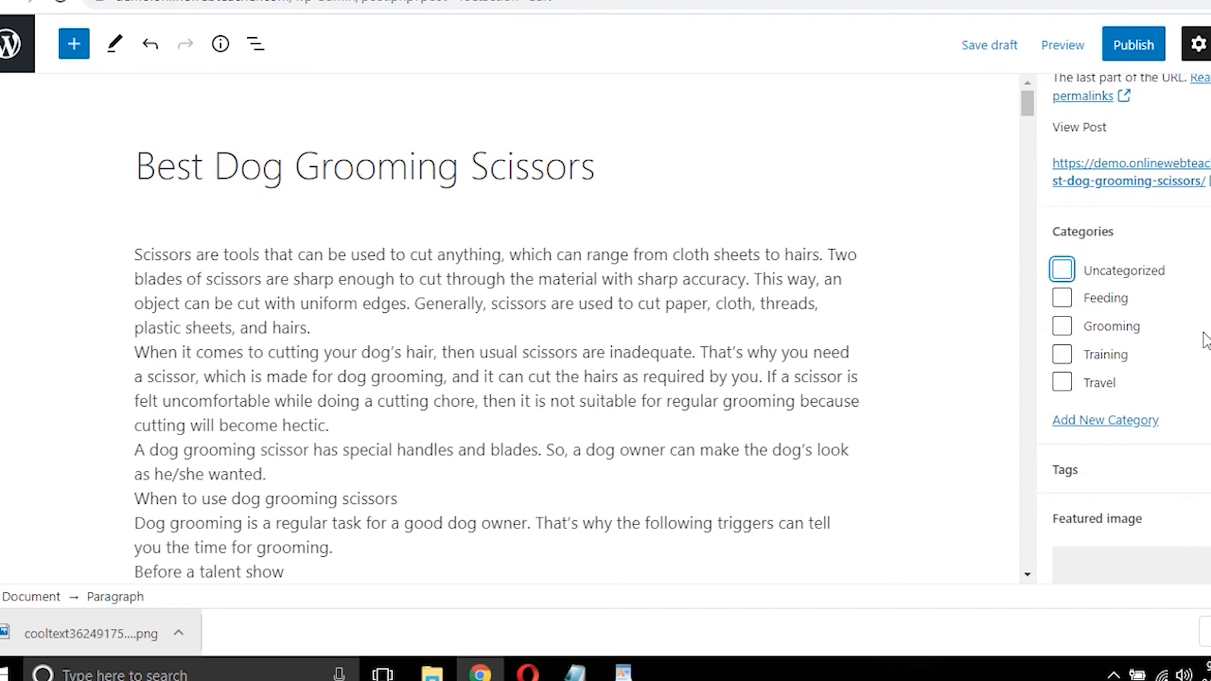
pyautogui.click(1062, 326)
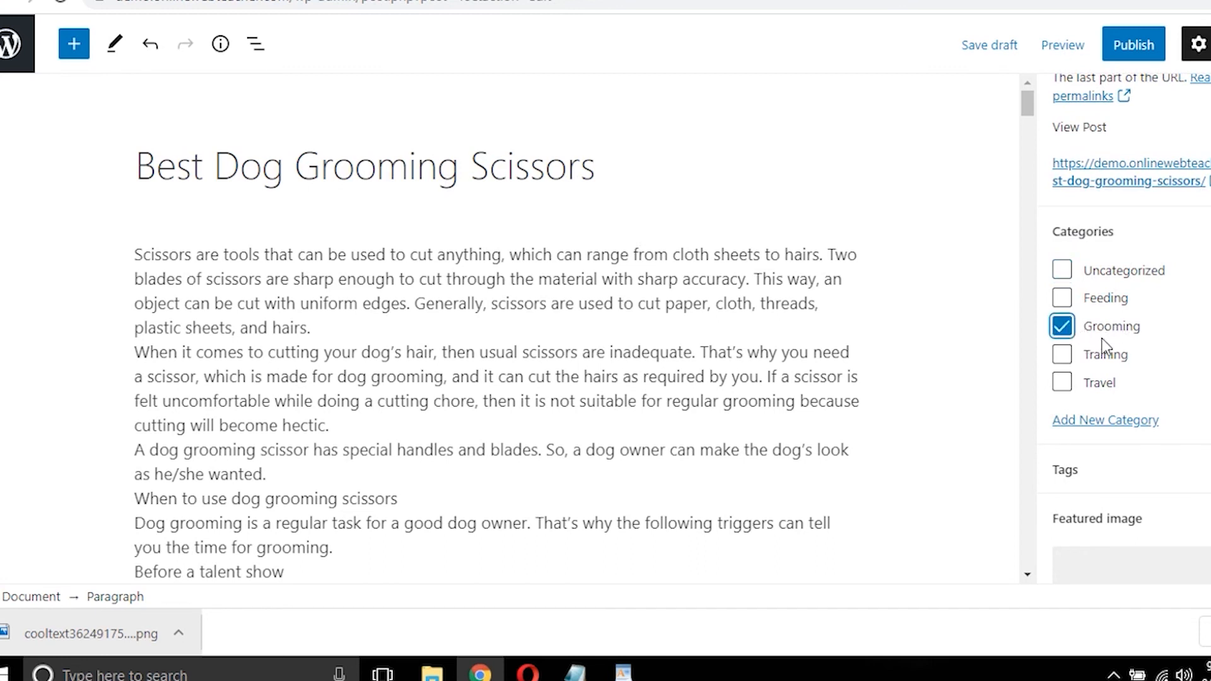
# Step: Set 2020-landscape-1-1.png from the media library as the post's featured image and publish the post
pyautogui.click(1111, 470)
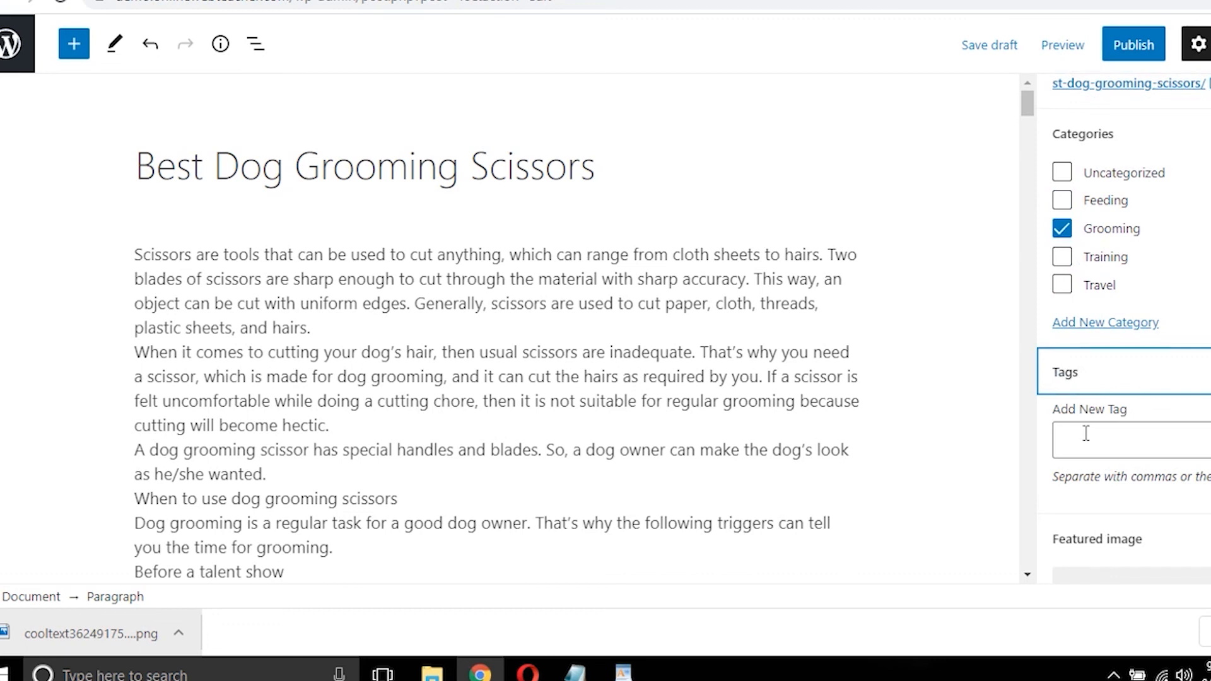
pyautogui.scroll(-2, 1086, 433)
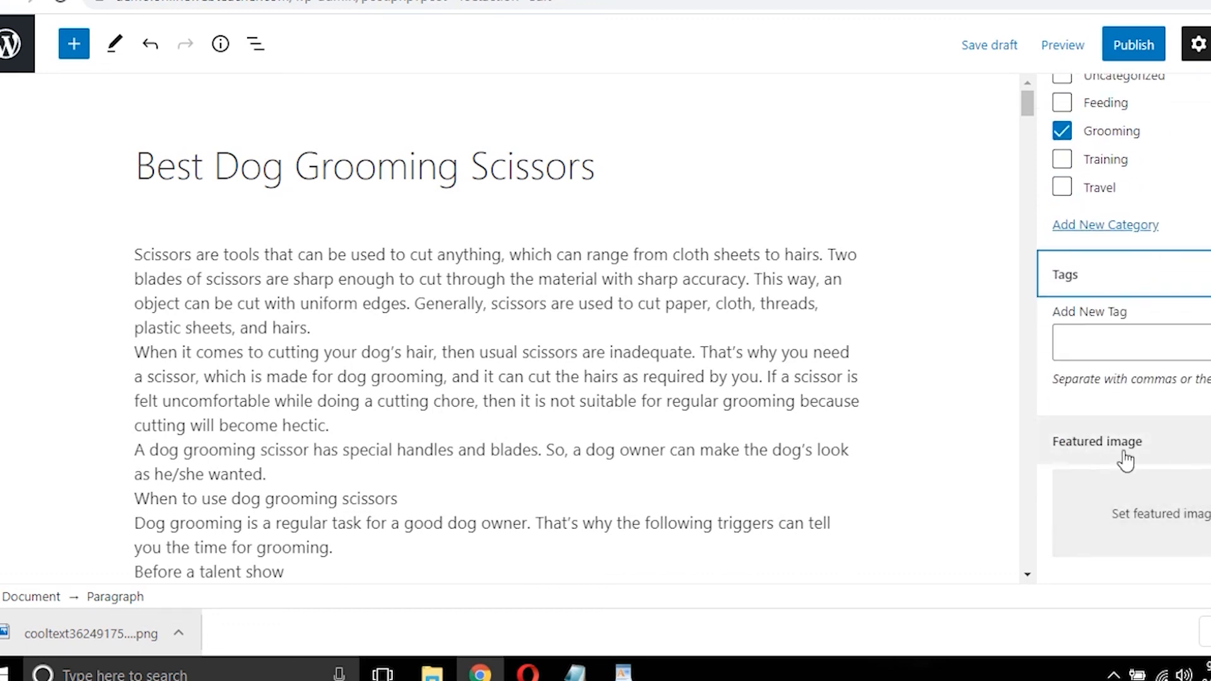
pyautogui.click(1167, 536)
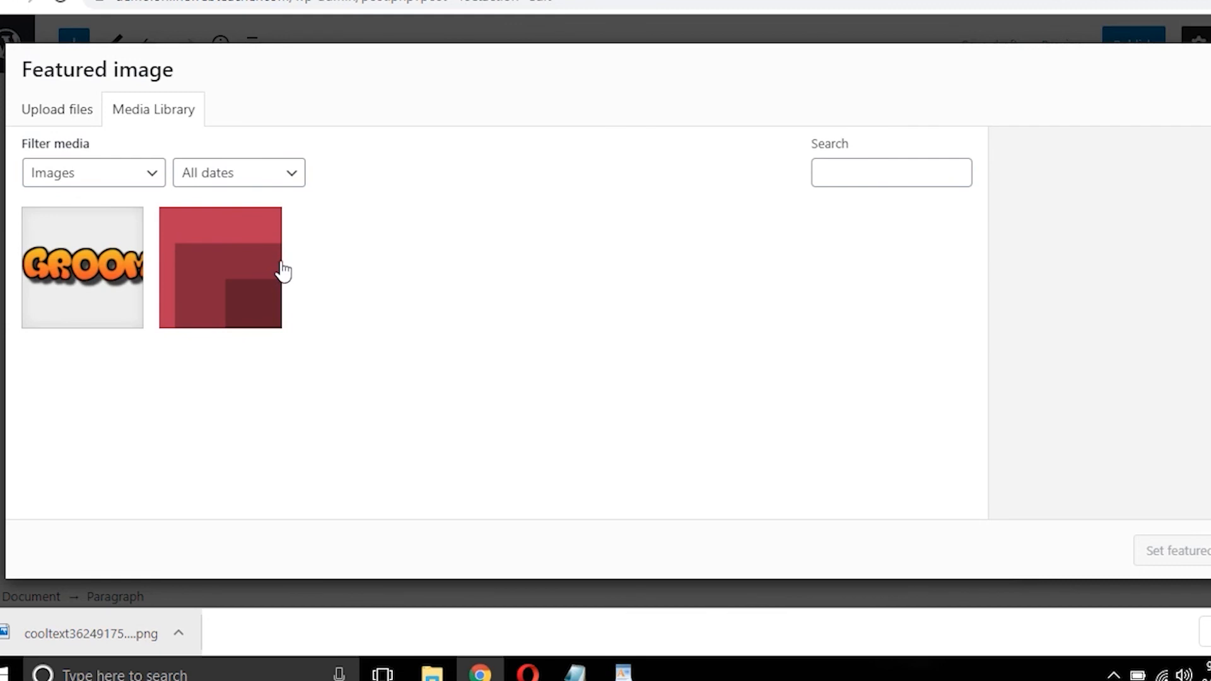
pyautogui.click(225, 274)
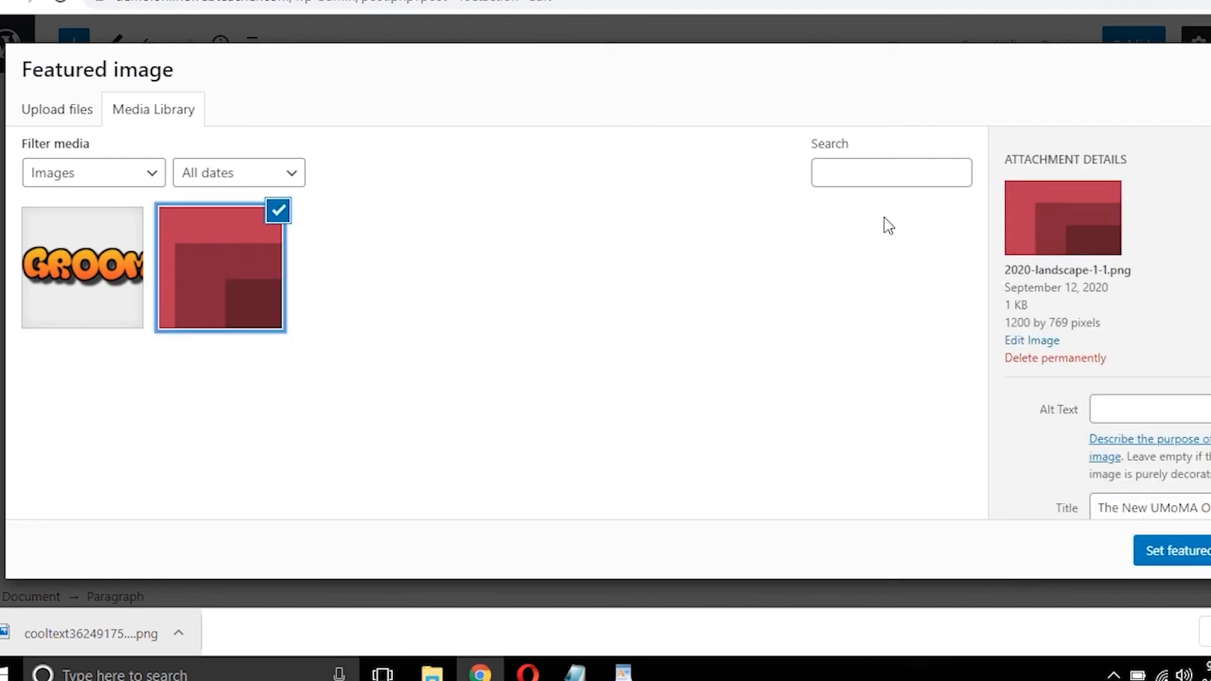
pyautogui.click(1175, 549)
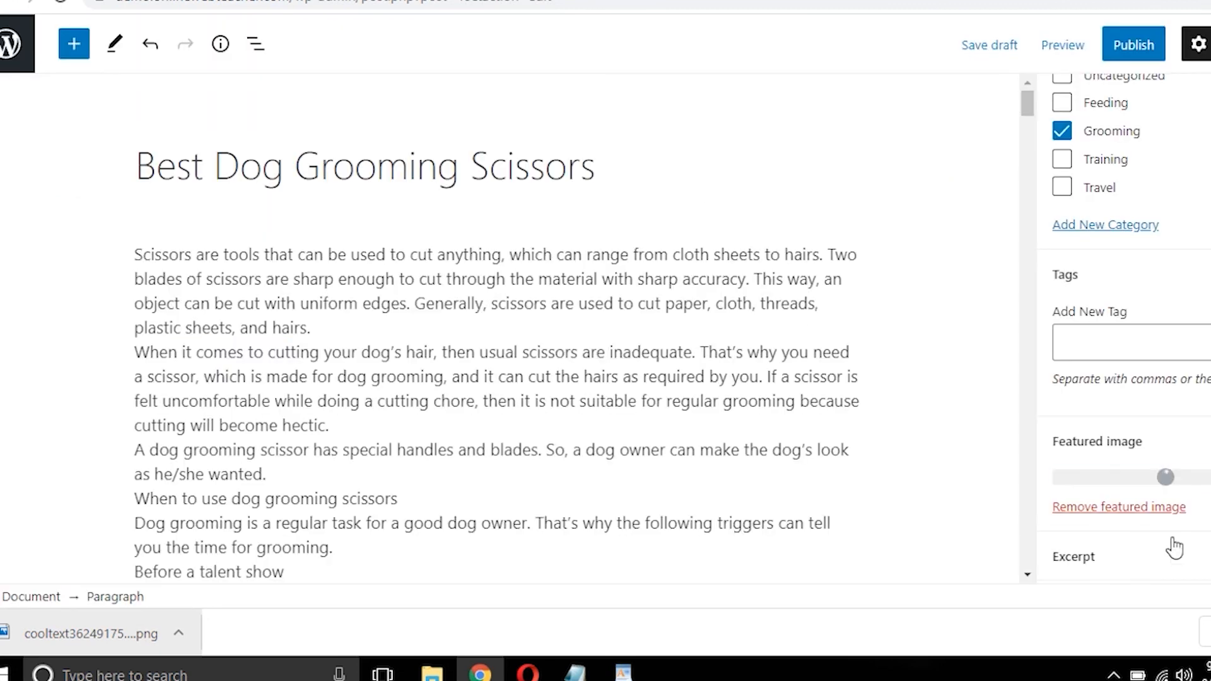
pyautogui.click(1130, 49)
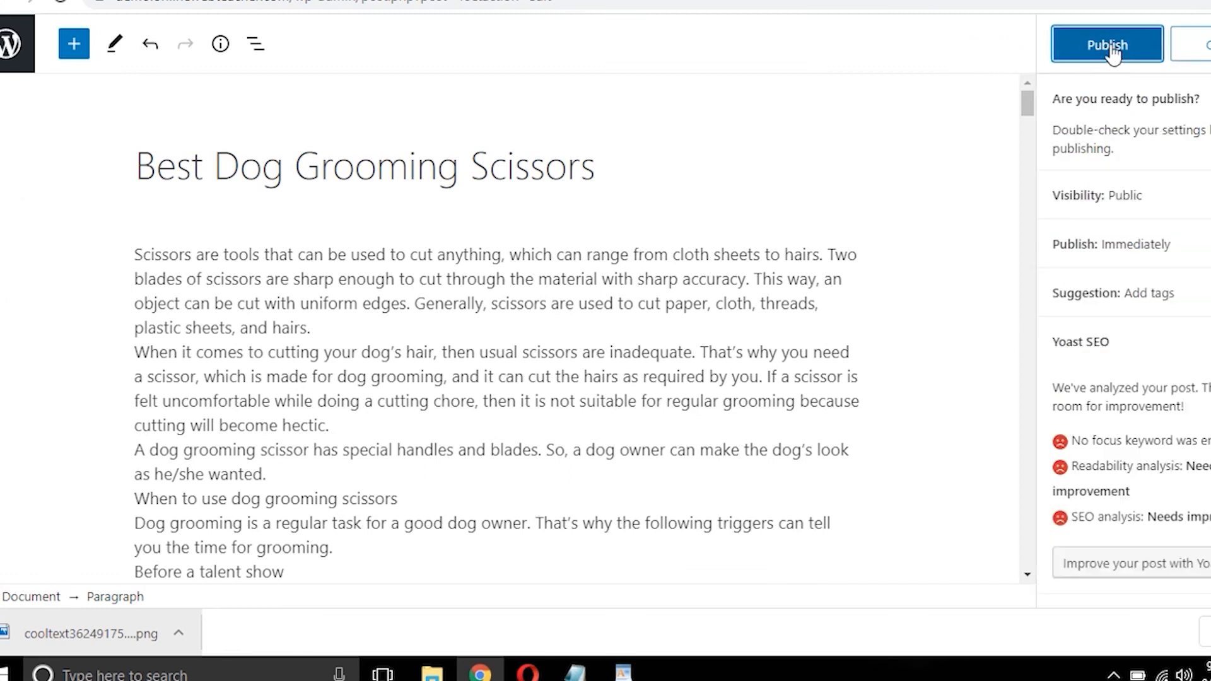
pyautogui.click(1112, 54)
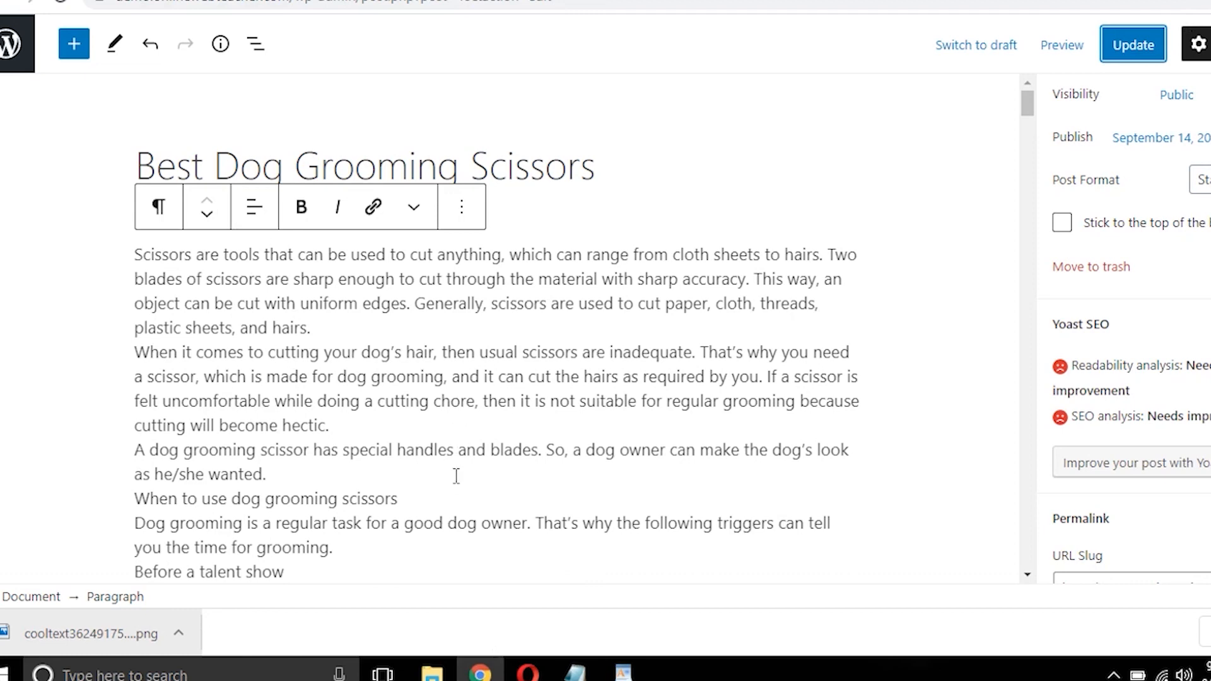
# Step: Review the published post's title, body paragraphs and product review sections in the editor
pyautogui.scroll(-2, 441, 384)
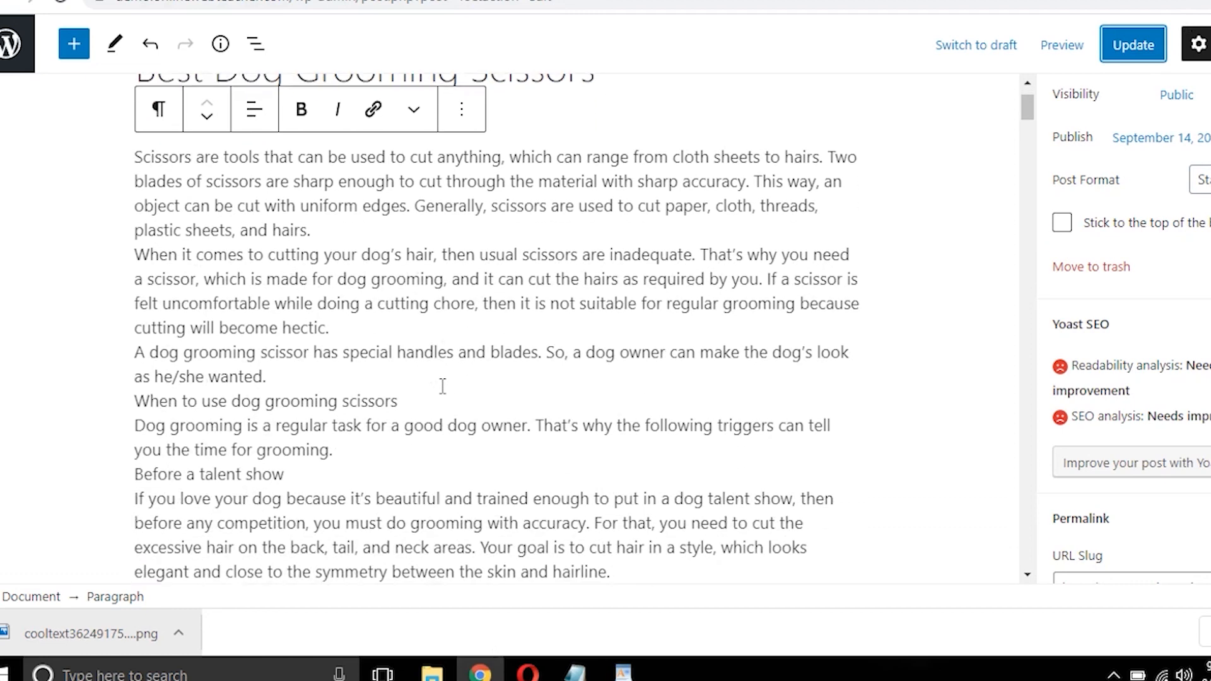
pyautogui.scroll(2, 416, 372)
pyautogui.click(155, 162)
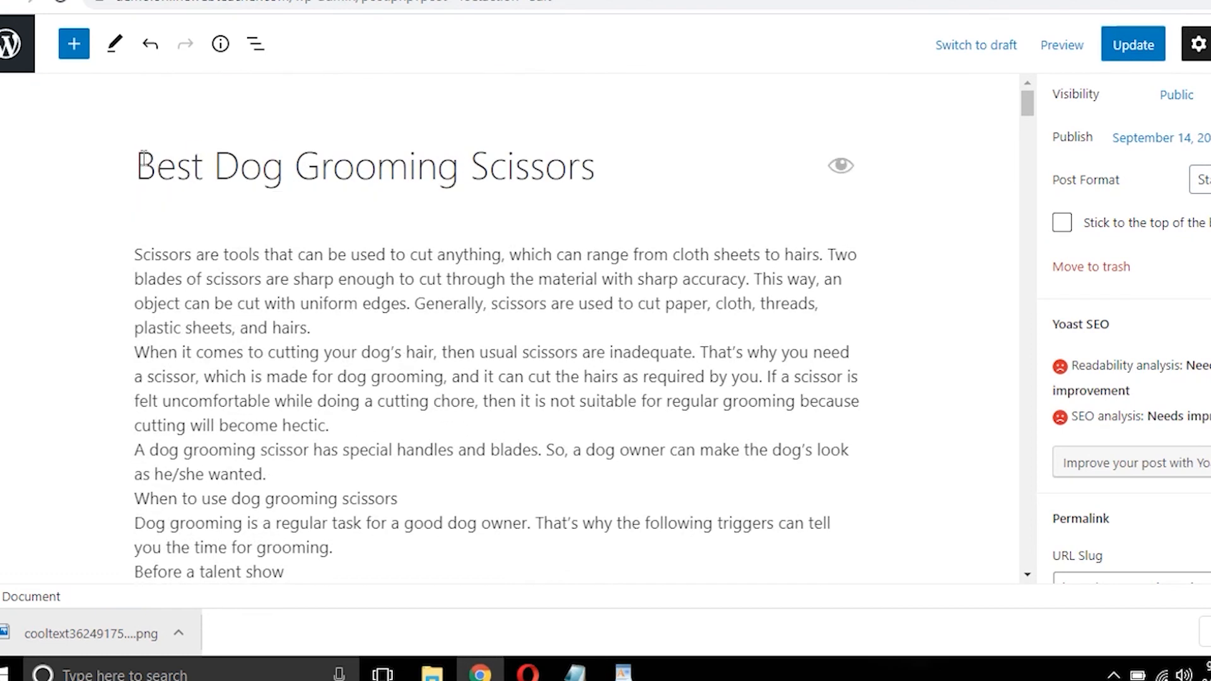
pyautogui.moveTo(138, 163); pyautogui.dragTo(596, 165)
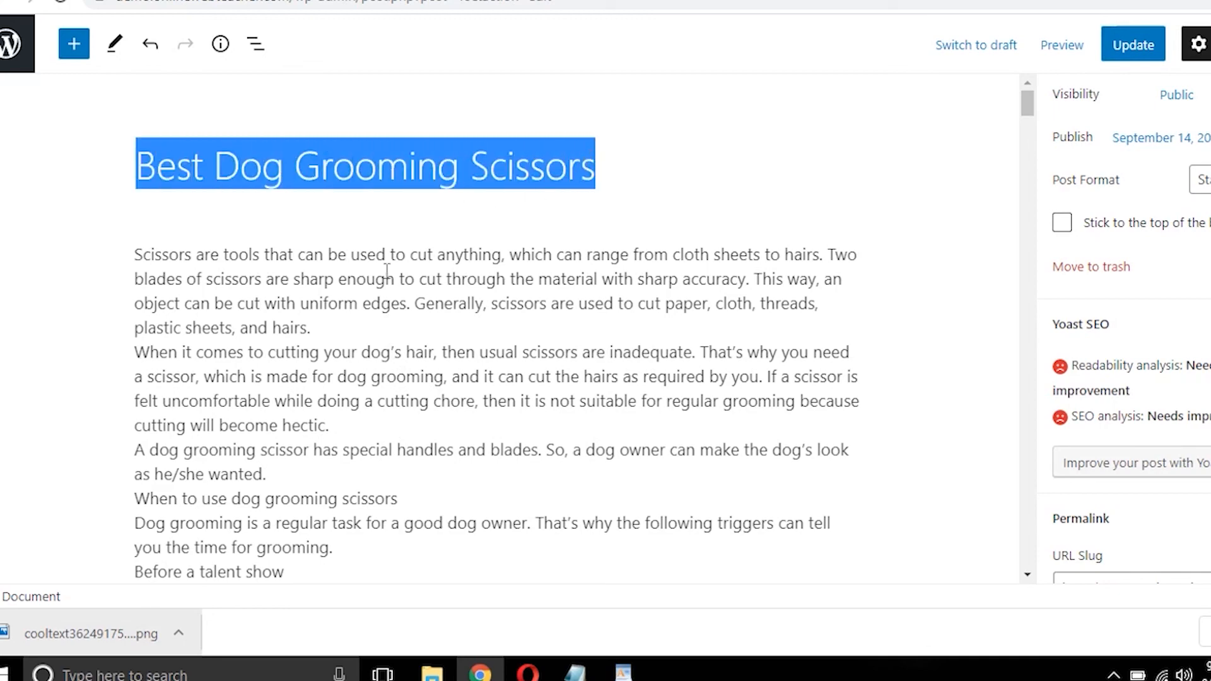
pyautogui.click(386, 279)
pyautogui.scroll(-15, 458, 299)
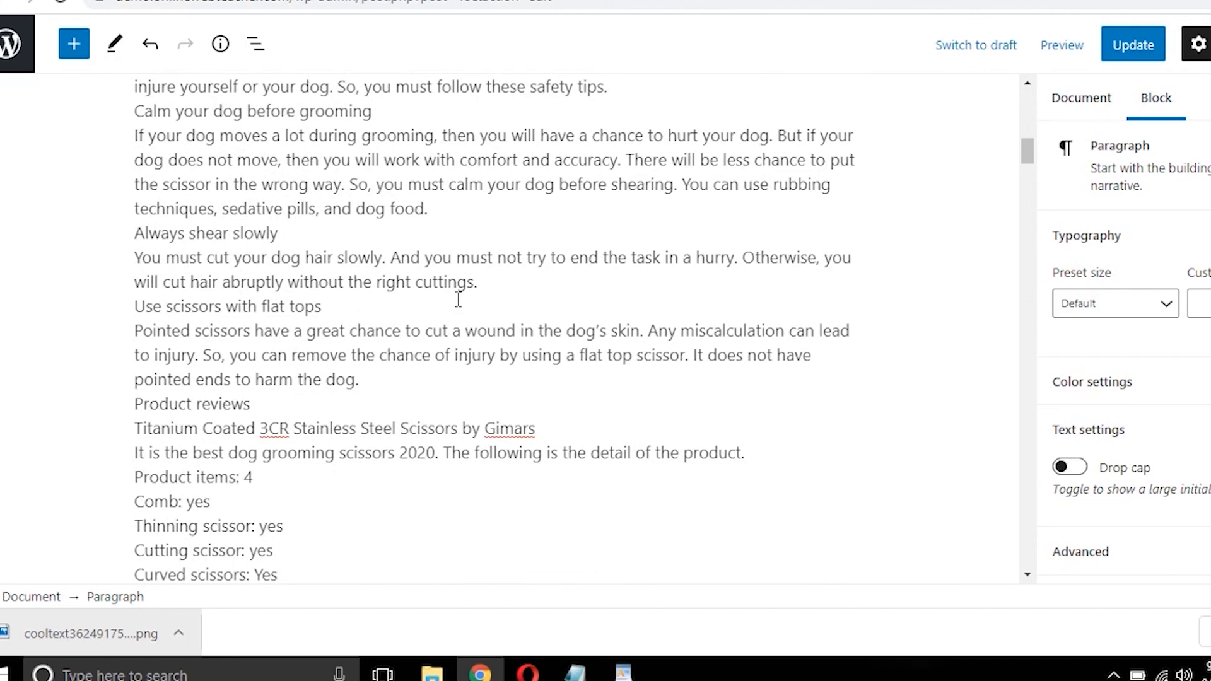
pyautogui.scroll(-7, 458, 299)
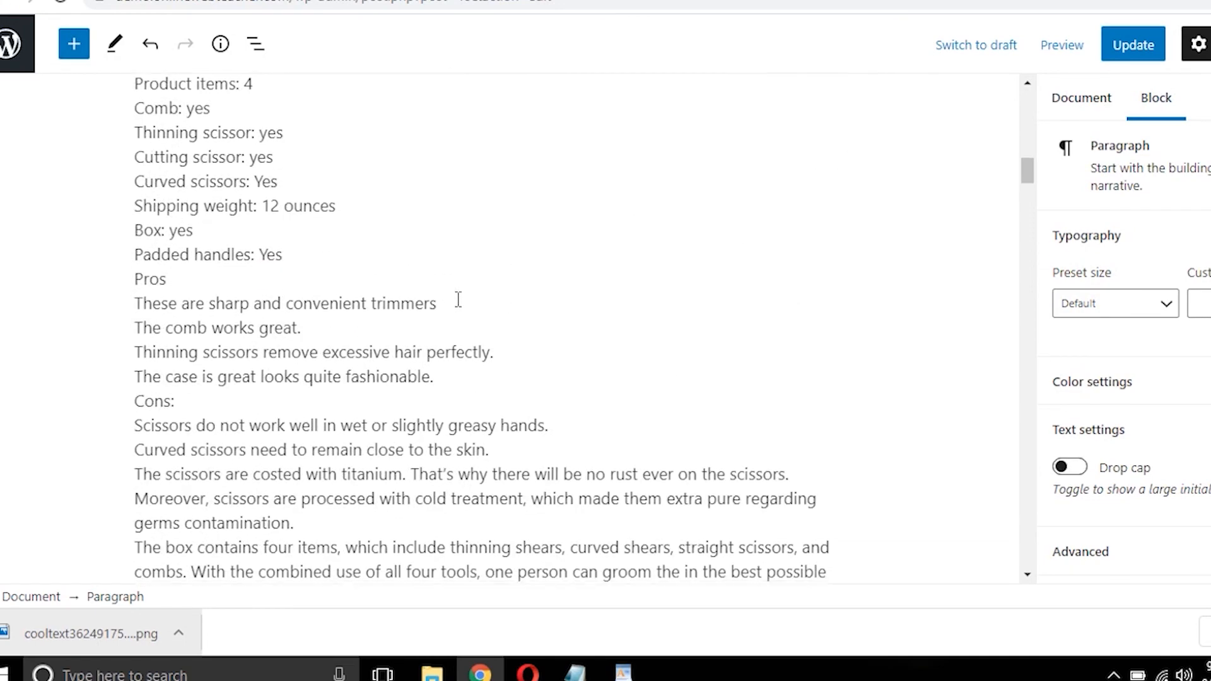
pyautogui.scroll(15, 458, 299)
pyautogui.scroll(5, 458, 299)
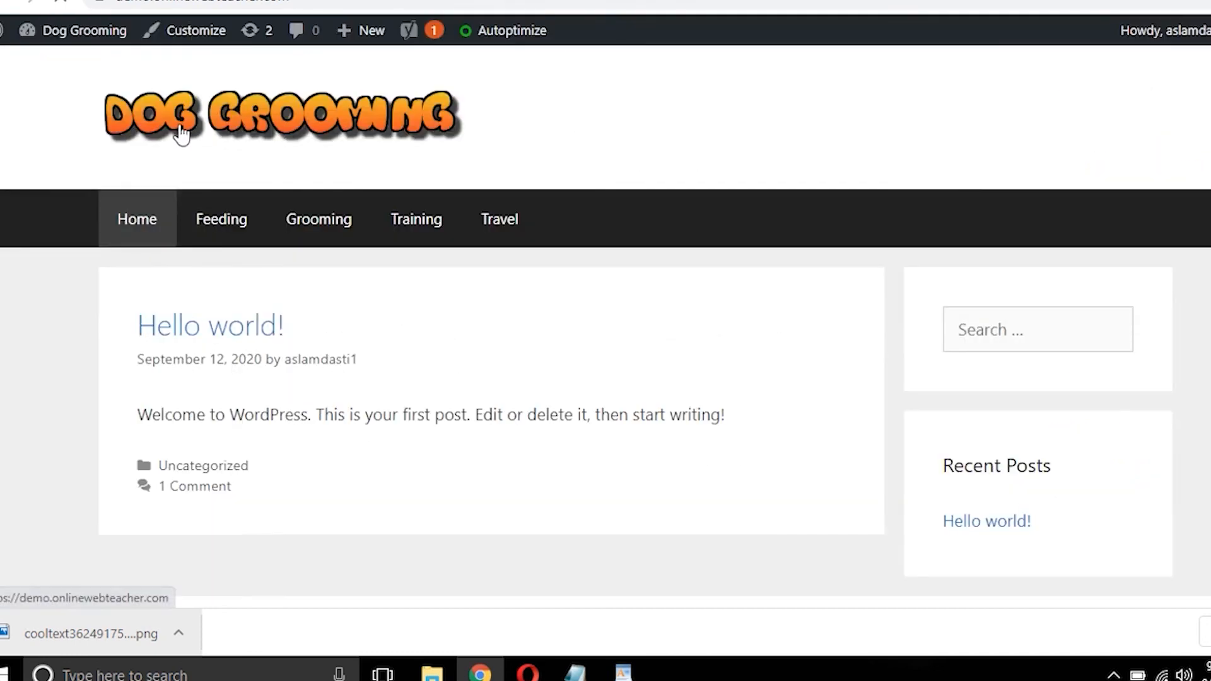
# Step: Reload the live site's home page and examine the Best Dog Grooming Scissors entry, its featured image, excerpt and category
pyautogui.click(376, 138)
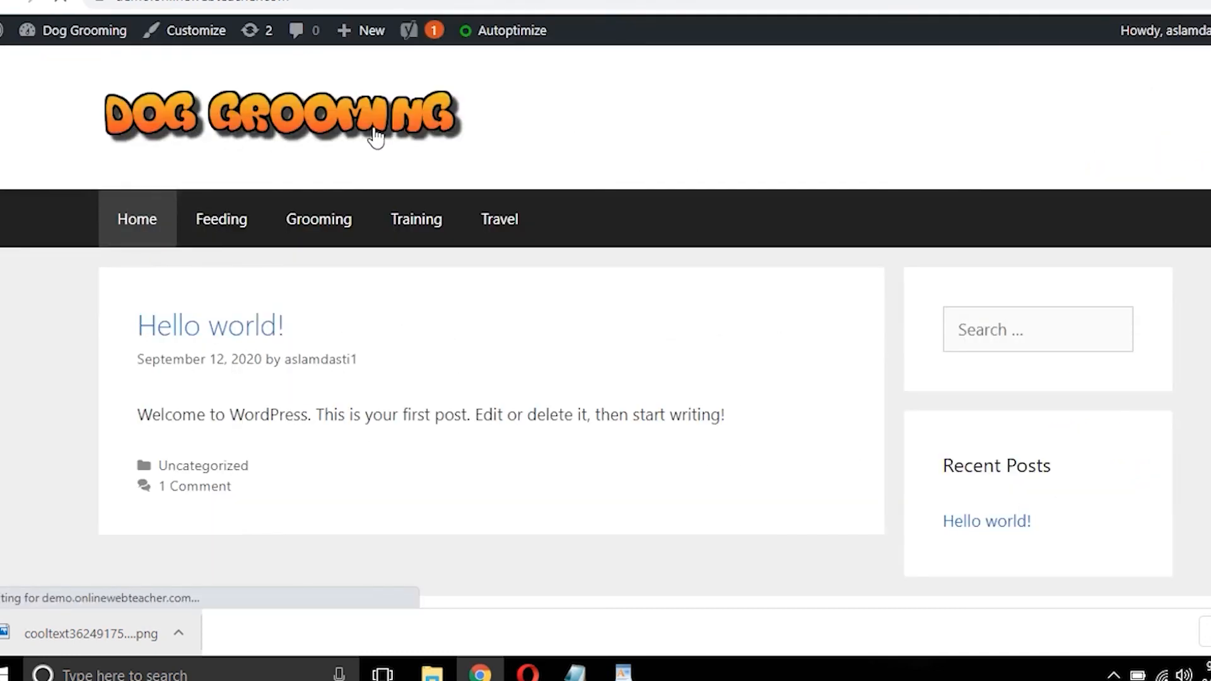
pyautogui.scroll(-5, 453, 353)
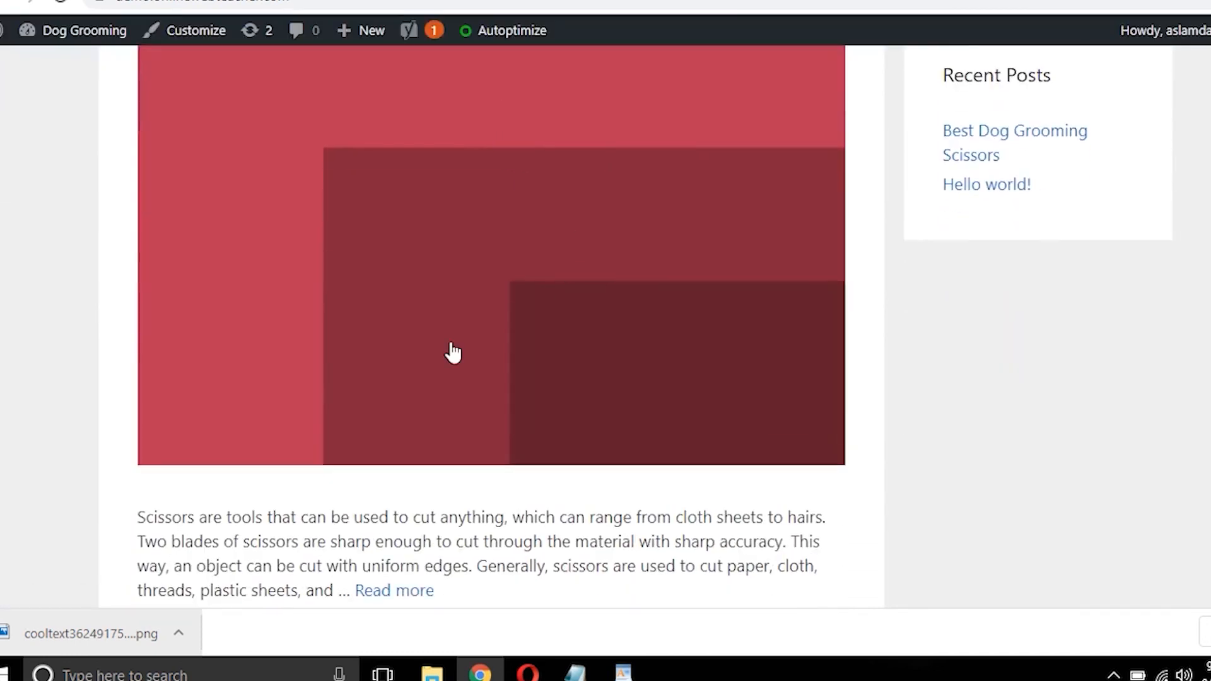
pyautogui.scroll(4, 559, 273)
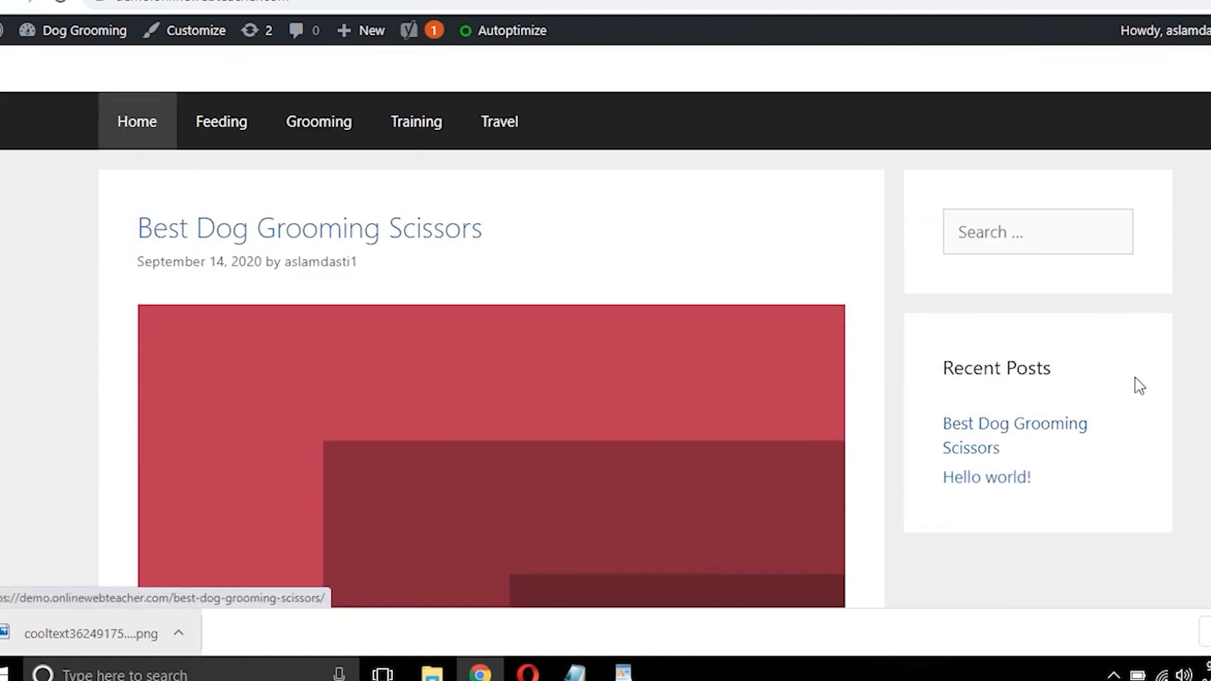
pyautogui.scroll(-8, 346, 278)
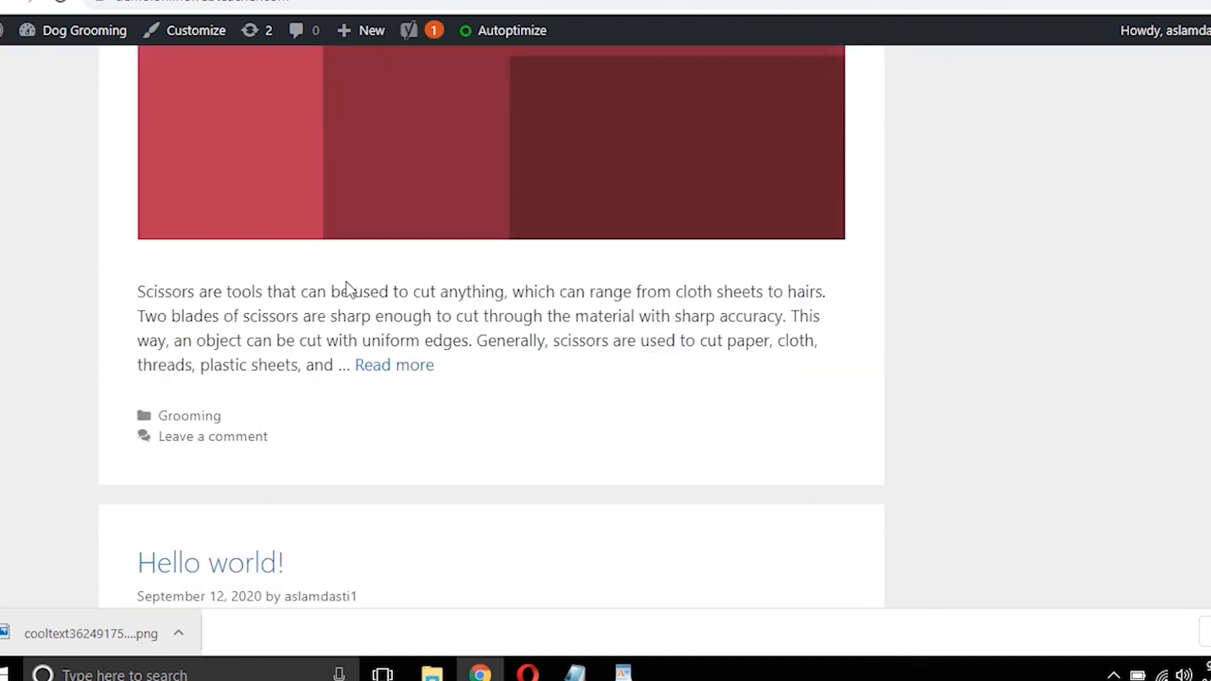
pyautogui.scroll(-1, 345, 287)
pyautogui.scroll(8, 395, 218)
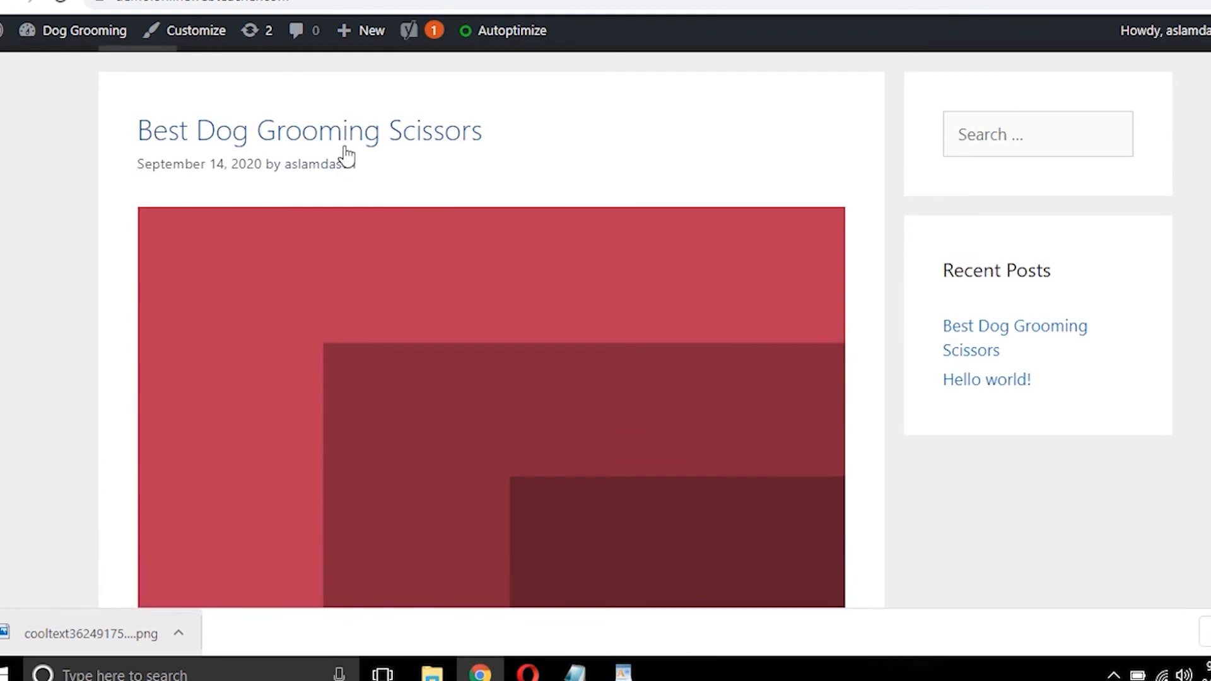